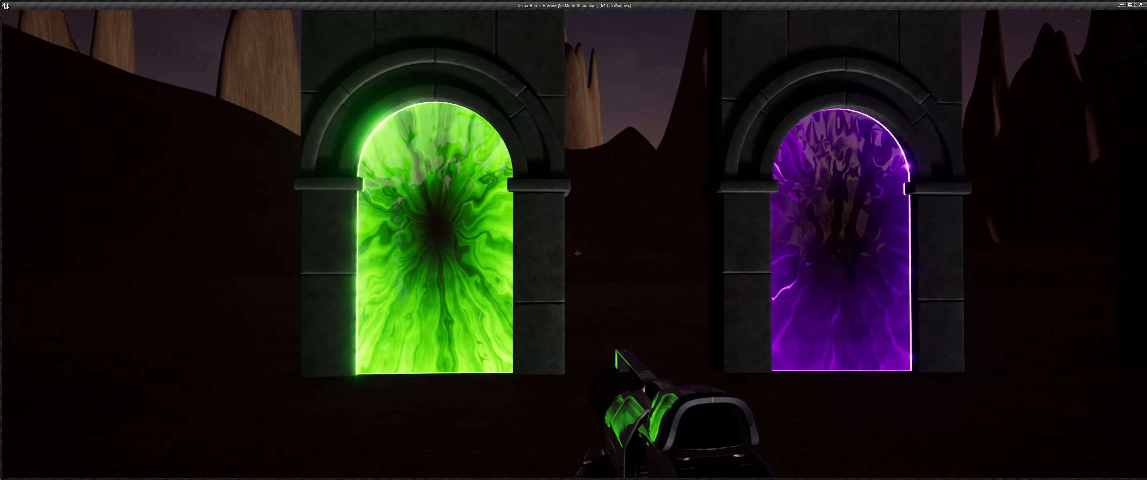
Step: Walk around the level preview and examine the green, purple, orange and cyan portals from near and far
{"action": "key", "text": "s"}
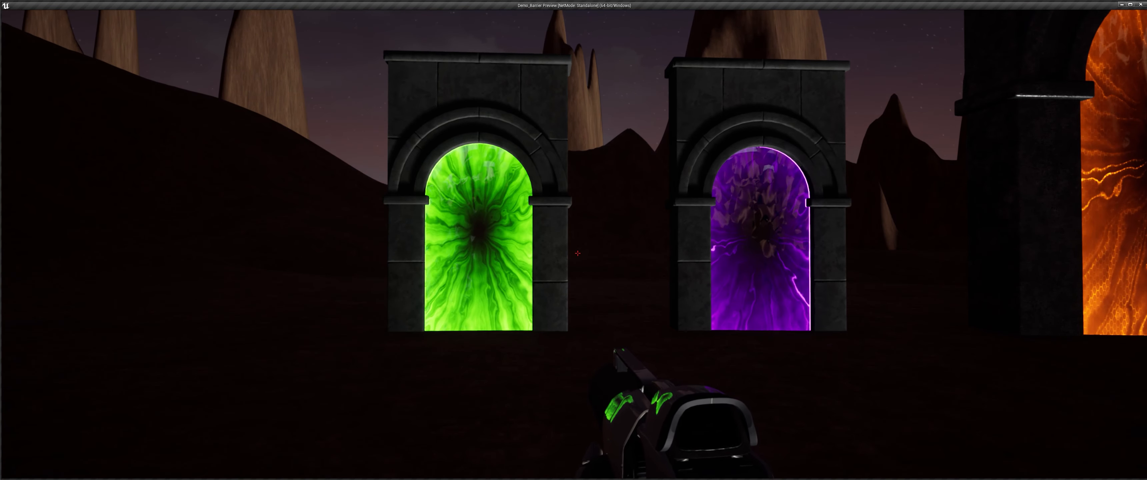
{"action": "key", "text": "w"}
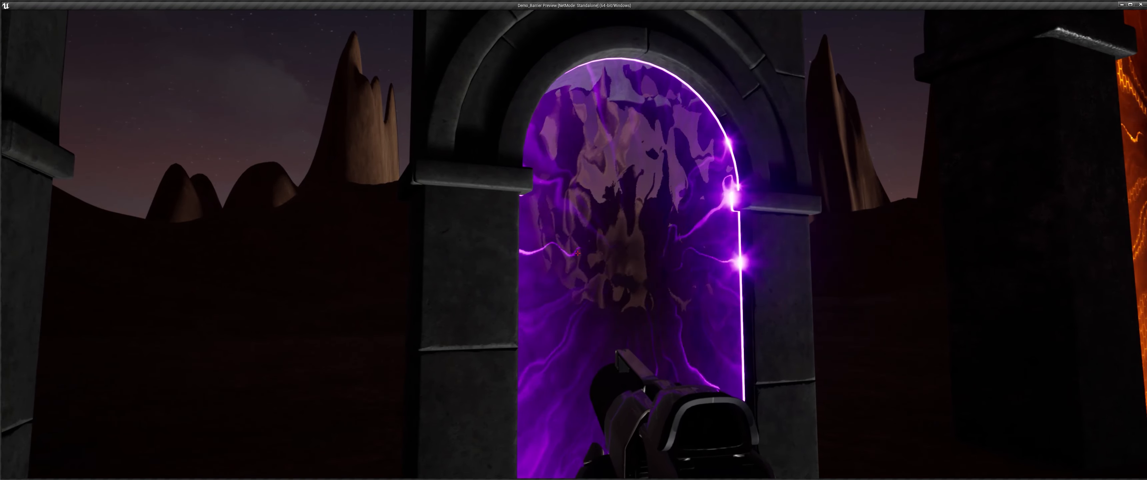
{"action": "key", "text": "w"}
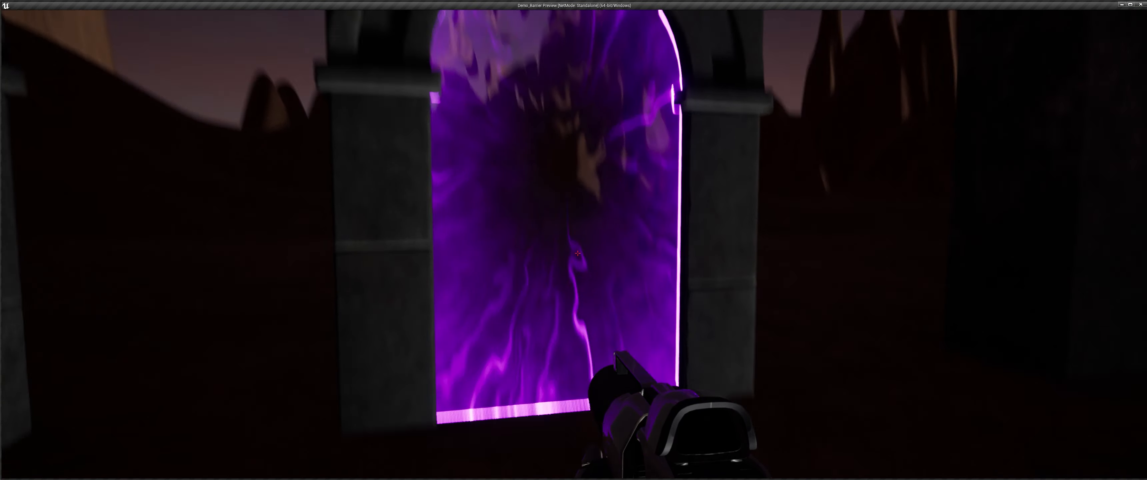
{"action": "key", "text": "s"}
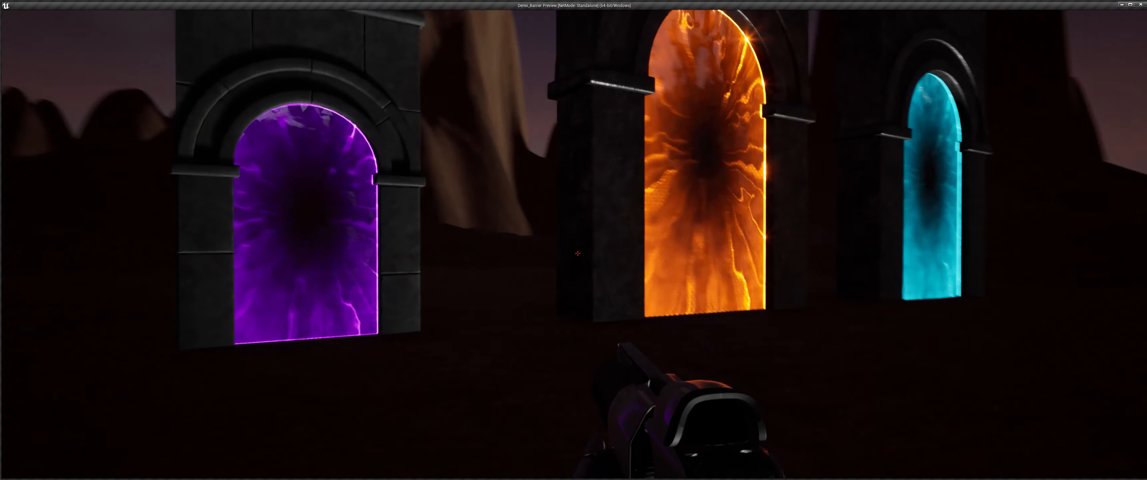
{"action": "key", "text": "w"}
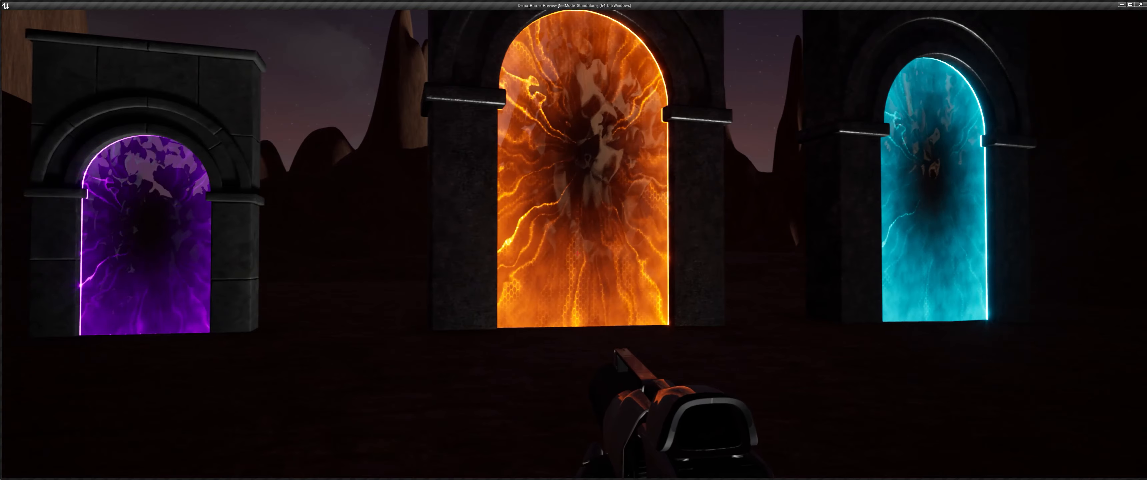
{"action": "key", "text": "w"}
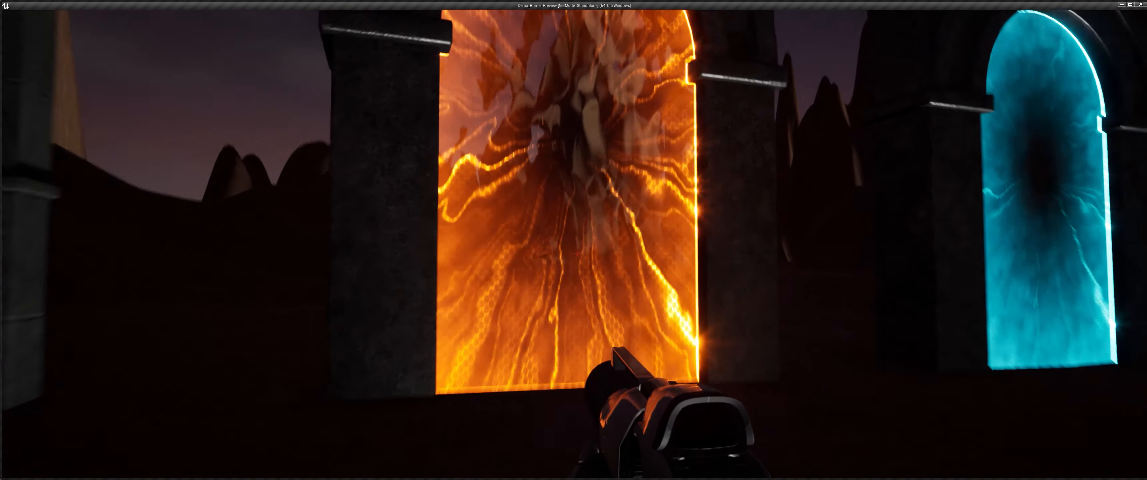
{"action": "key", "text": "w"}
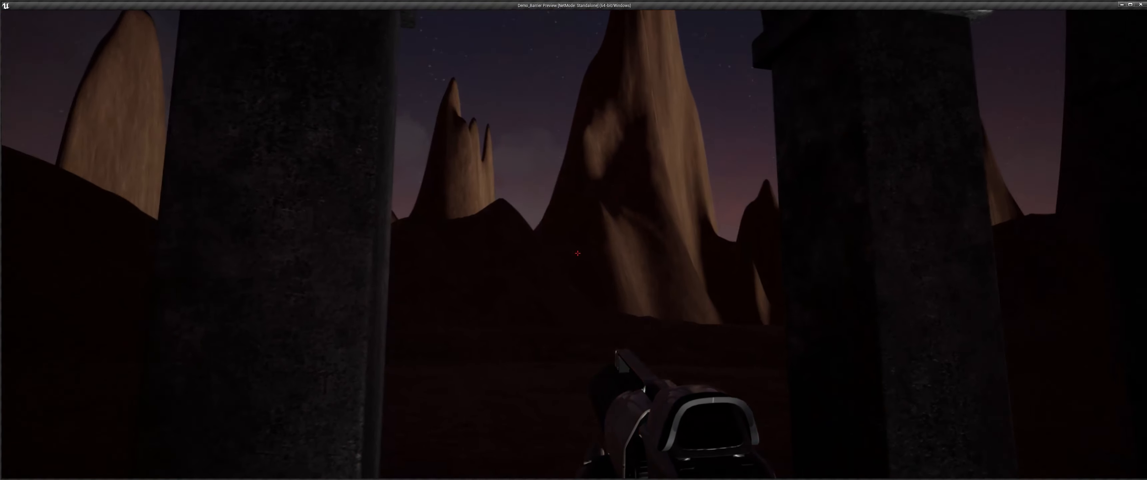
{"action": "key", "text": "s"}
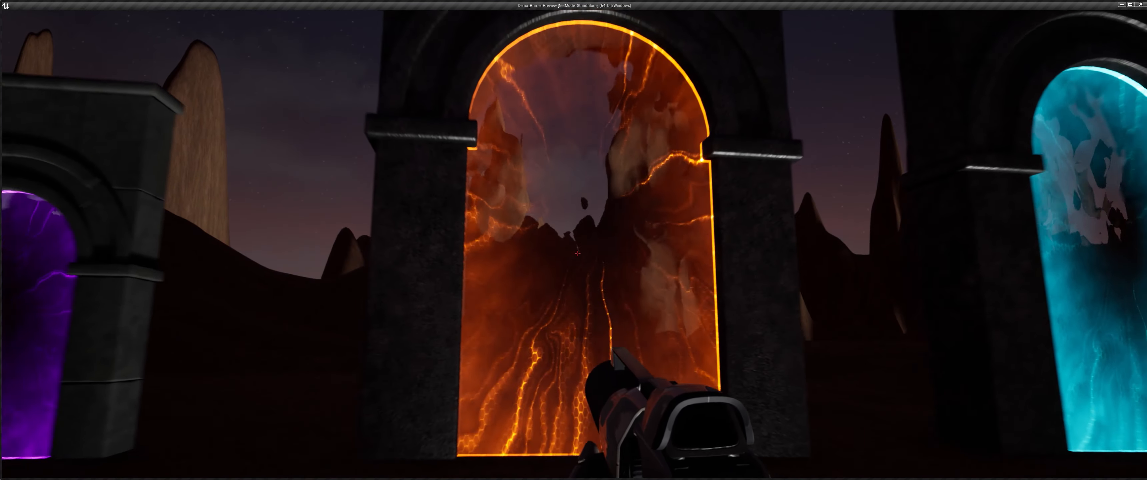
{"action": "key", "text": "s"}
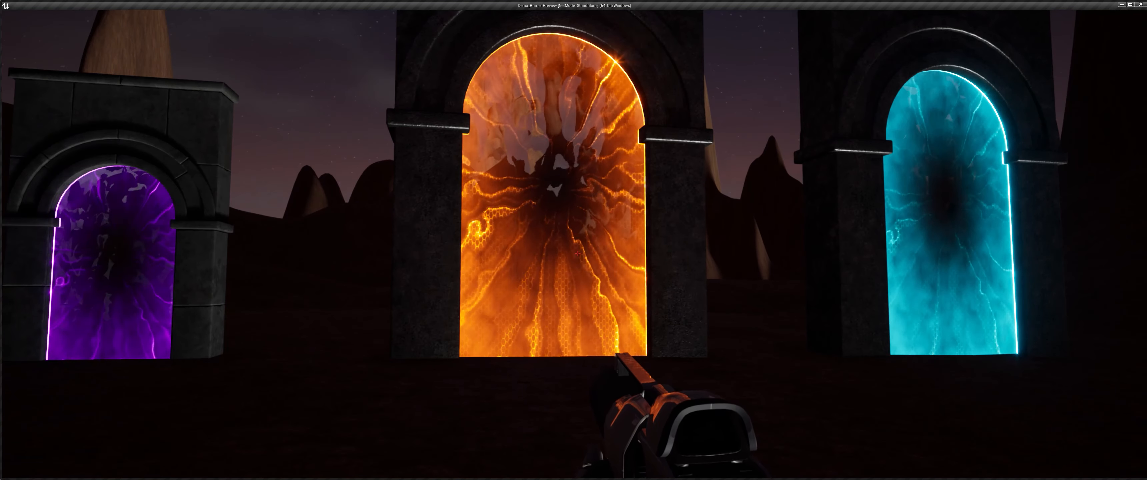
{"action": "key", "text": "a"}
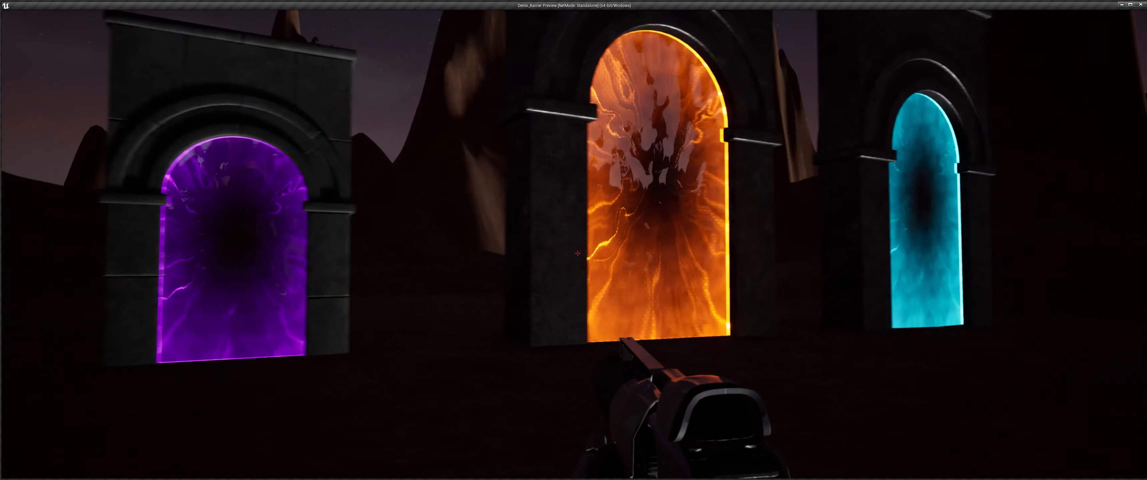
{"action": "key", "text": "a"}
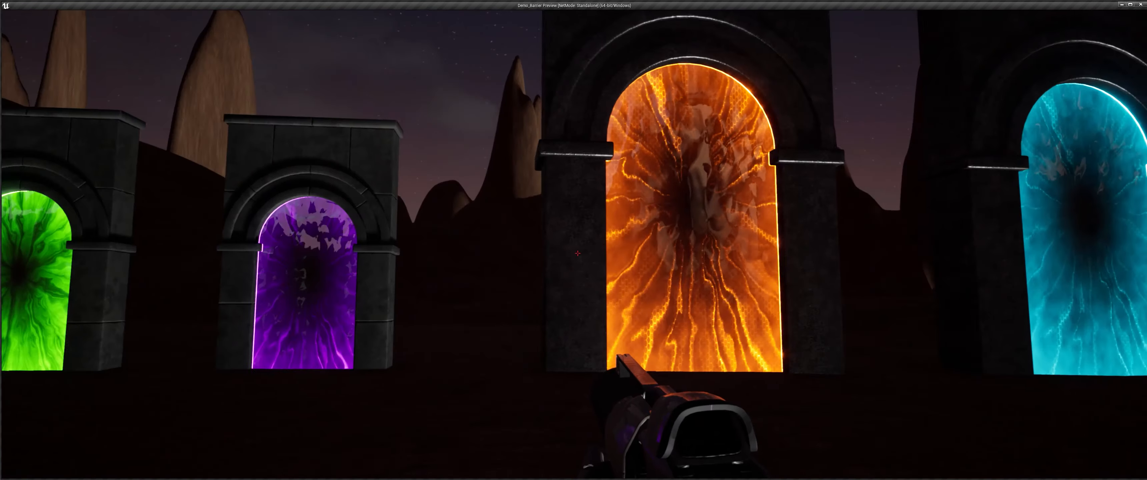
{"action": "key", "text": "s"}
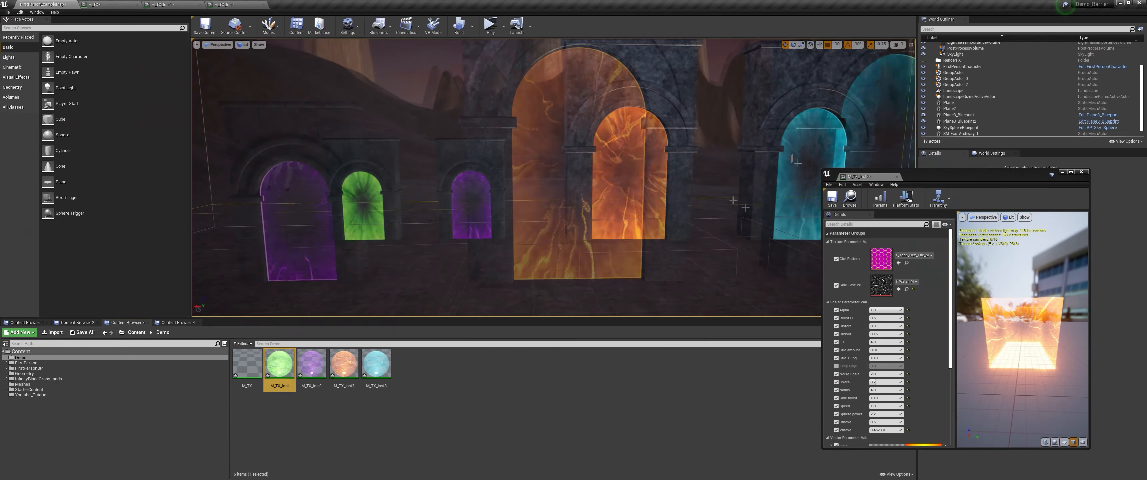
Step: Try pink as the first colour parameter of the orange portal's material instance
{"action": "scroll", "coordinate": [916, 372], "scroll_direction": "down", "scroll_amount": 4}
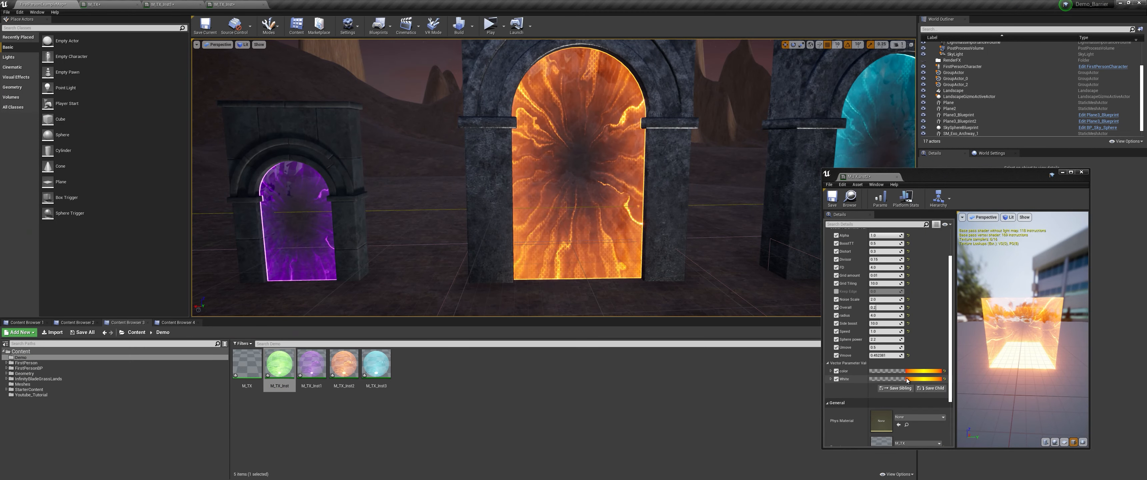
{"action": "left_click", "coordinate": [915, 373]}
{"action": "mouse_move", "coordinate": [962, 356]}
{"action": "left_mouse_down"}
{"action": "mouse_move", "coordinate": [916, 301]}
{"action": "mouse_move", "coordinate": [945, 345]}
{"action": "mouse_move", "coordinate": [926, 361]}
{"action": "mouse_move", "coordinate": [966, 340]}
{"action": "mouse_move", "coordinate": [988, 346]}
{"action": "left_mouse_up"}
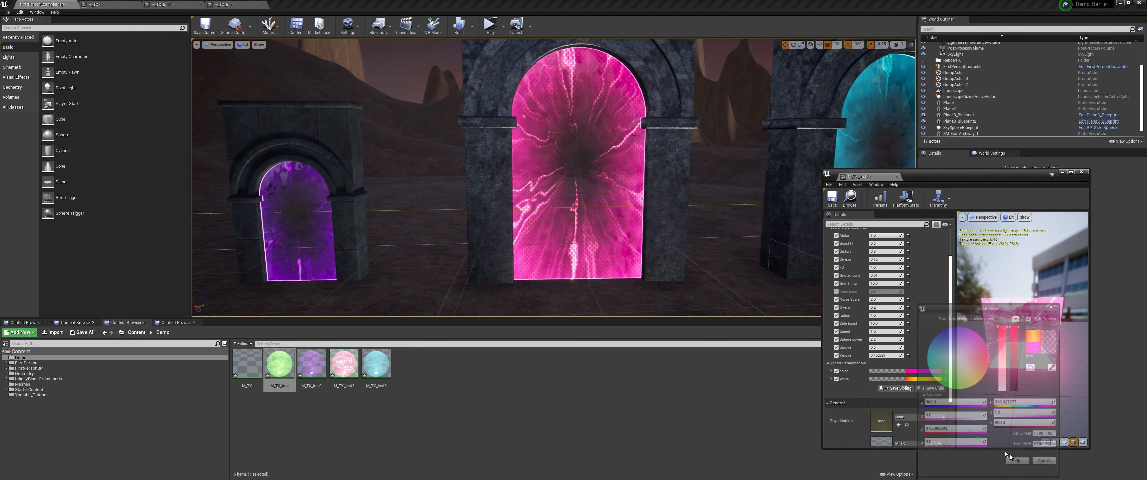
{"action": "left_click", "coordinate": [1018, 462]}
Step: Give the large portal's material instance a green first colour and a cyan-green second colour
{"action": "left_click", "coordinate": [926, 379]}
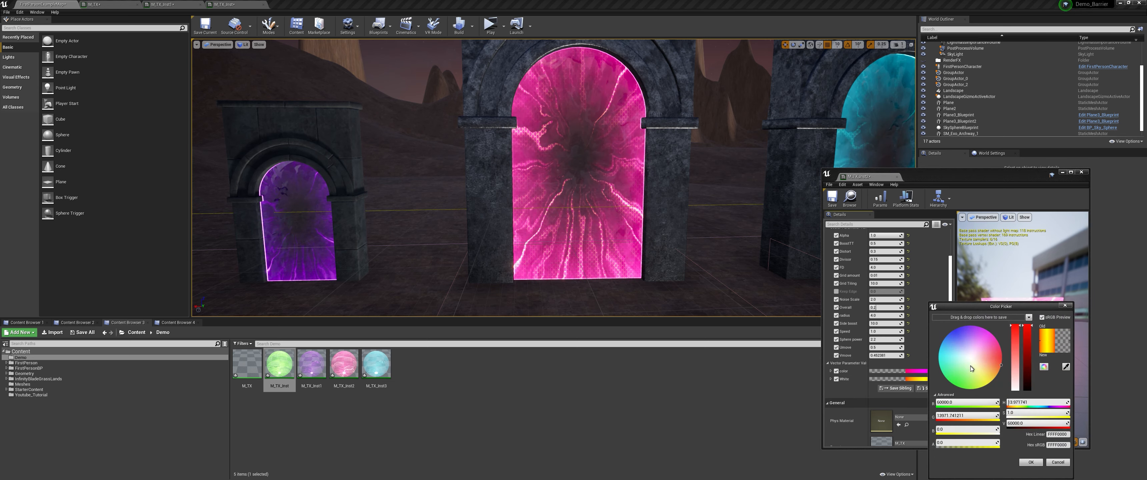
{"action": "left_click_drag", "start_coordinate": [980, 370], "coordinate": [947, 398]}
{"action": "left_click", "coordinate": [1030, 462]}
{"action": "left_click", "coordinate": [921, 371]}
{"action": "left_click", "coordinate": [955, 386]}
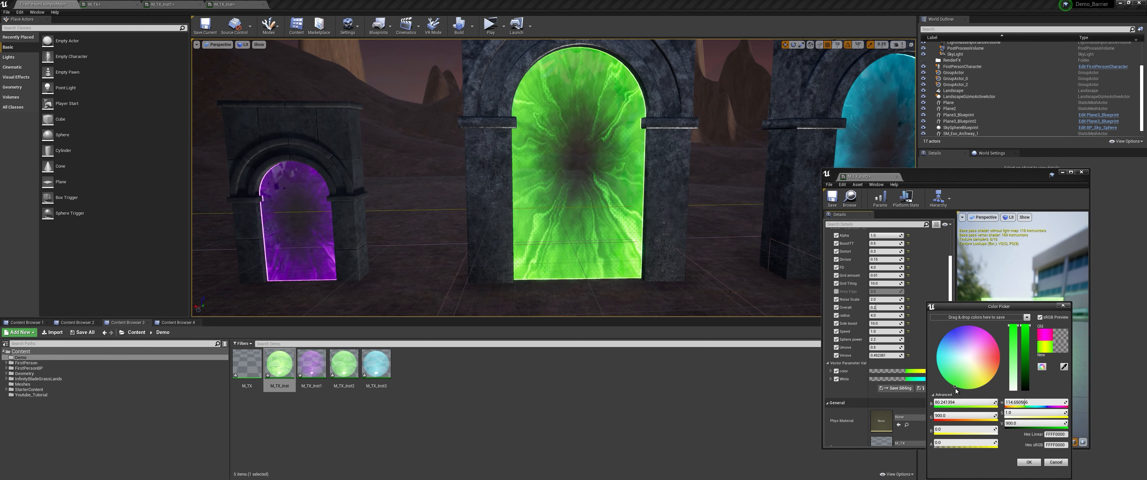
{"action": "left_click_drag", "start_coordinate": [949, 378], "coordinate": [960, 402]}
{"action": "left_click", "coordinate": [1029, 463]}
Step: Try a slightly lower Alpha on the portal's material instance and return it to 1.0
{"action": "scroll", "coordinate": [890, 311], "scroll_direction": "up", "scroll_amount": 3}
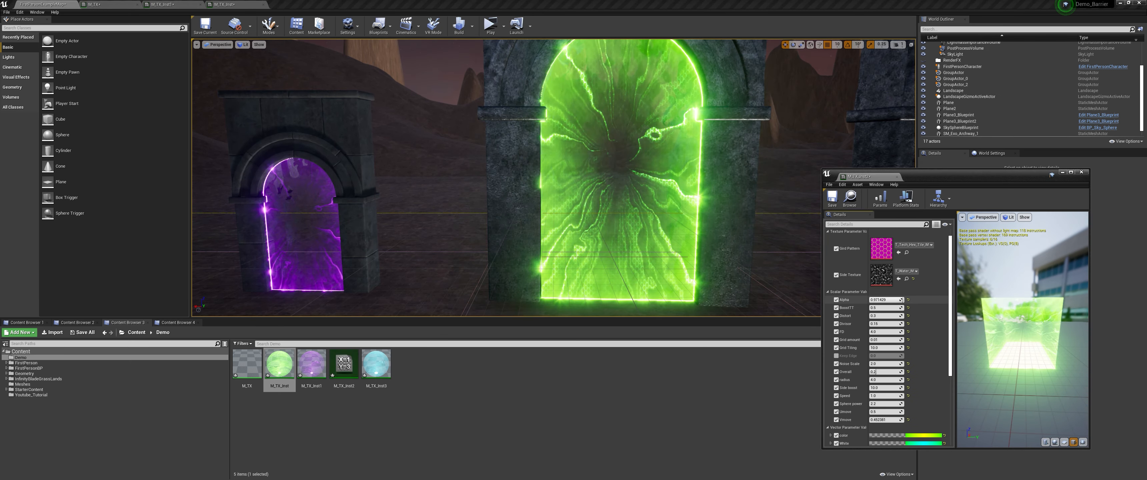
{"action": "mouse_move", "coordinate": [895, 300]}
{"action": "left_mouse_down"}
{"action": "mouse_move", "coordinate": [860, 299]}
{"action": "mouse_move", "coordinate": [895, 299]}
{"action": "left_mouse_up"}
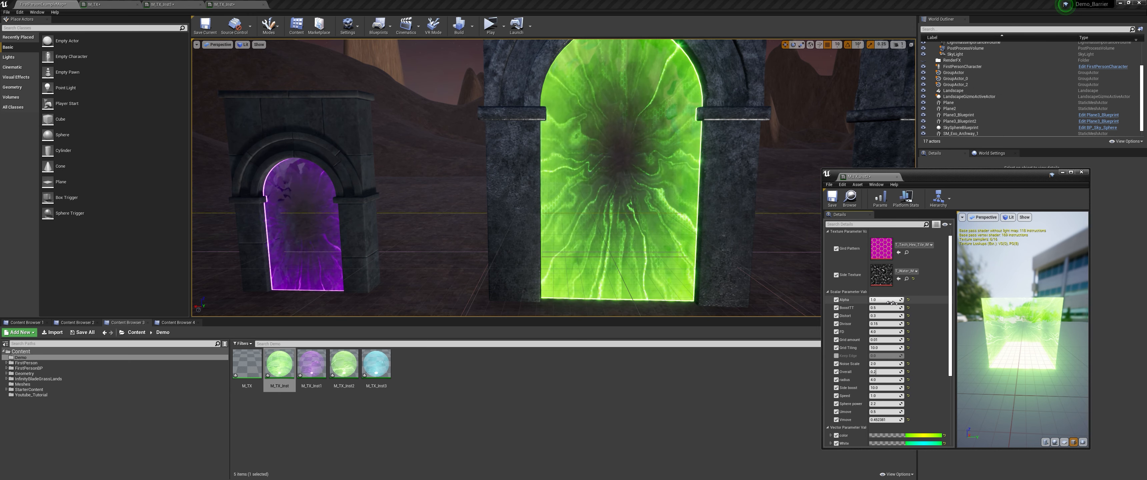
{"action": "key", "text": "Return"}
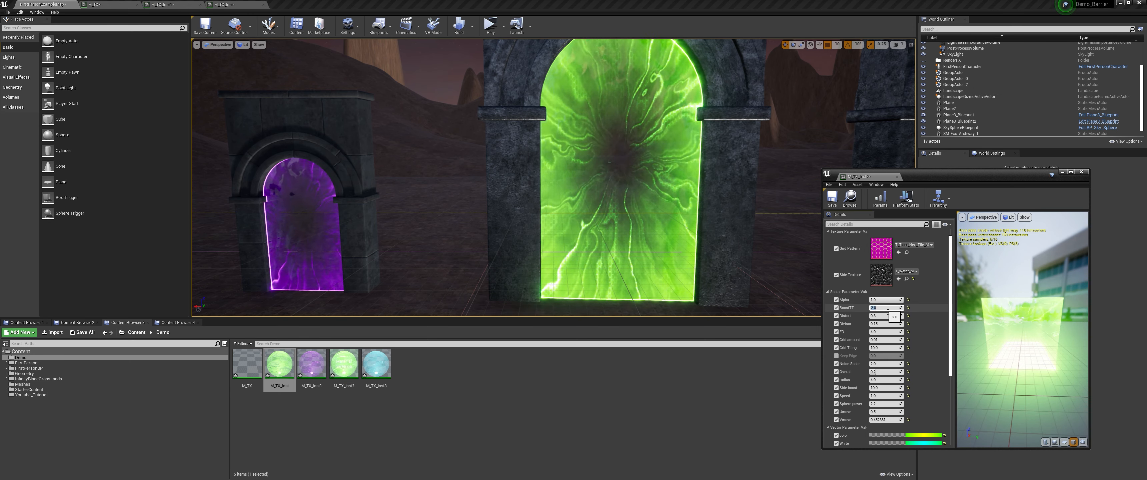
Step: Test the portal material's boost parameter at 100, and set it to 2
{"action": "type", "text": "100"}
{"action": "key", "text": "Return"}
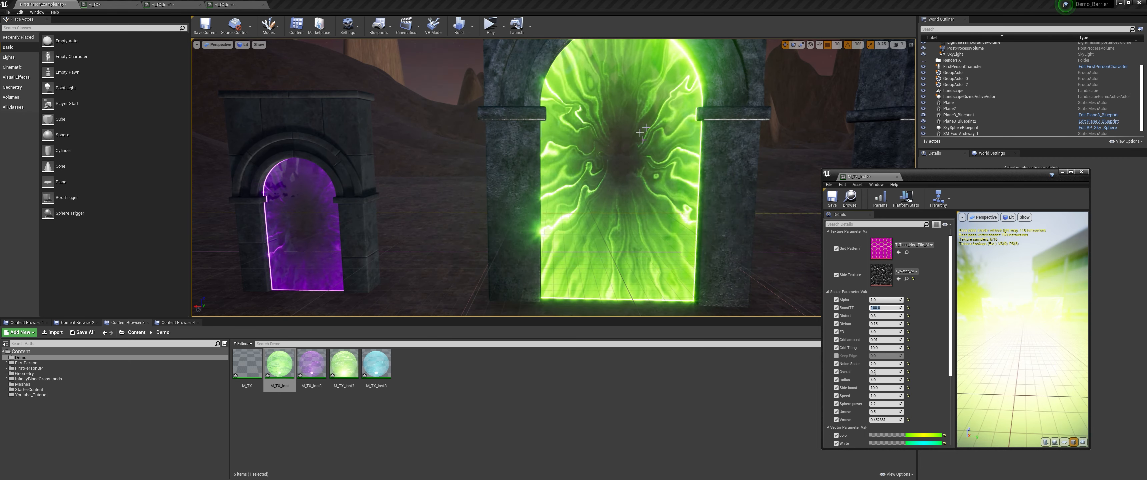
{"action": "left_click", "coordinate": [891, 308]}
{"action": "type", "text": "2"}
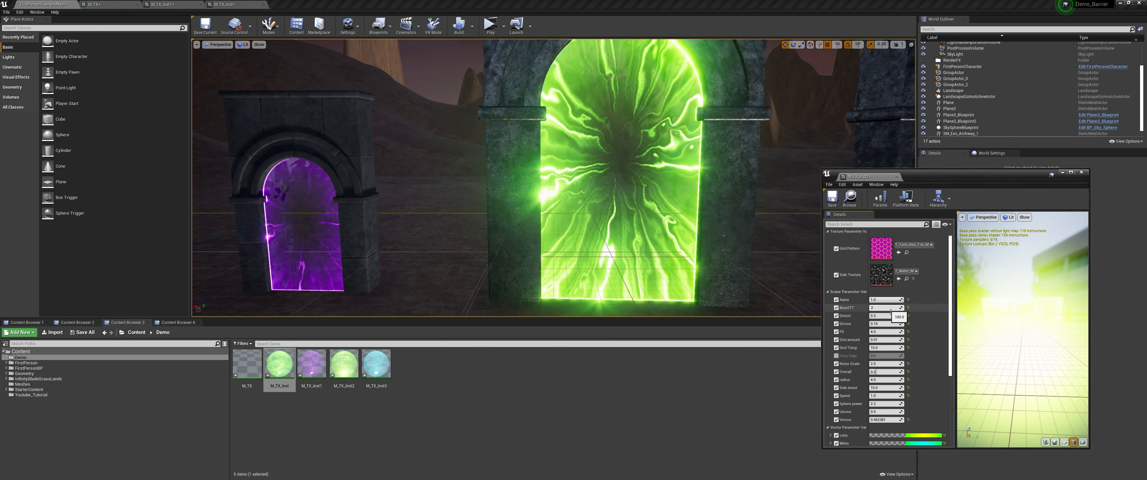
{"action": "key", "text": "Return"}
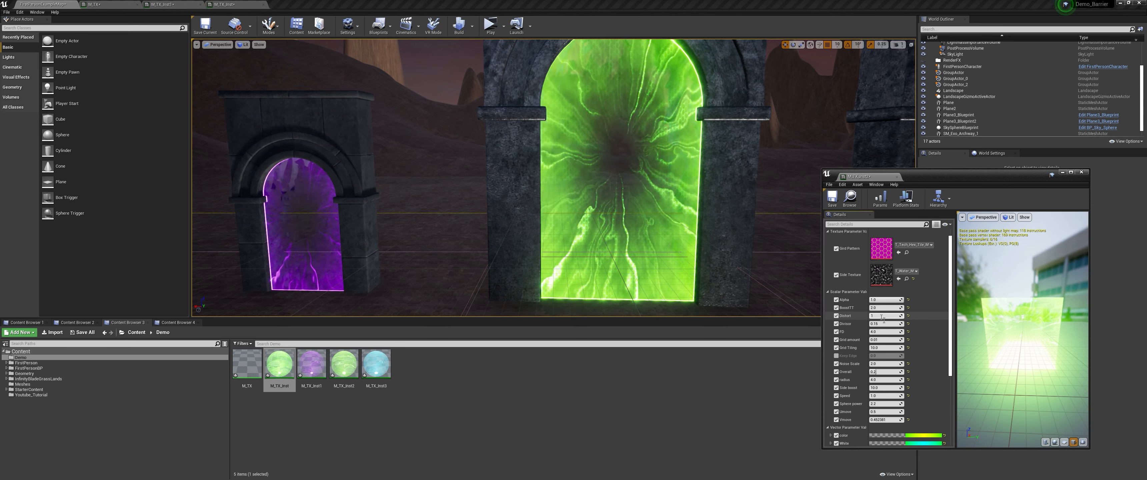
Step: Try values of 1, 0 and 0.1 for the portal material's Distort parameter
{"action": "left_click", "coordinate": [882, 316]}
{"action": "type", "text": "1"}
{"action": "key", "text": "Return"}
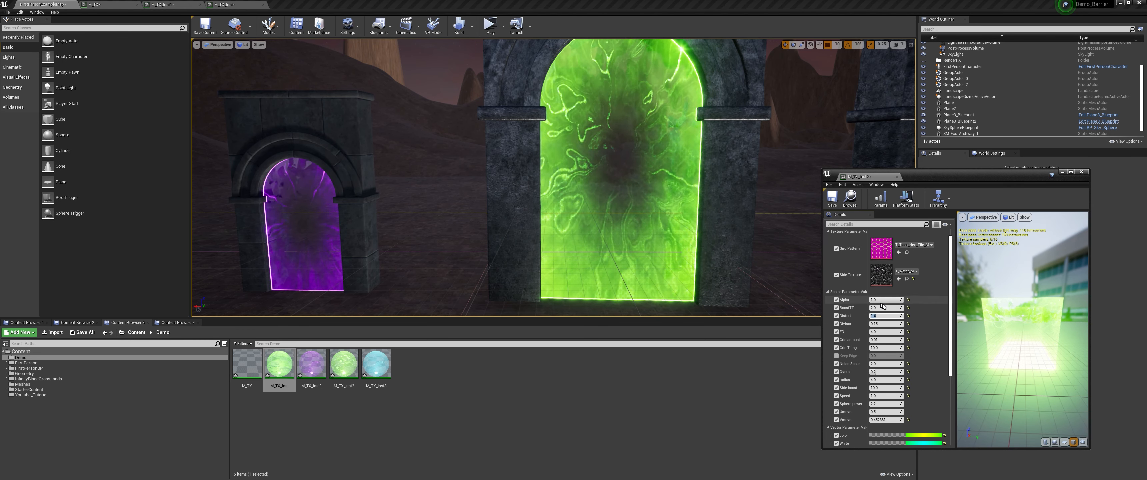
{"action": "type", "text": "0"}
{"action": "key", "text": "Return"}
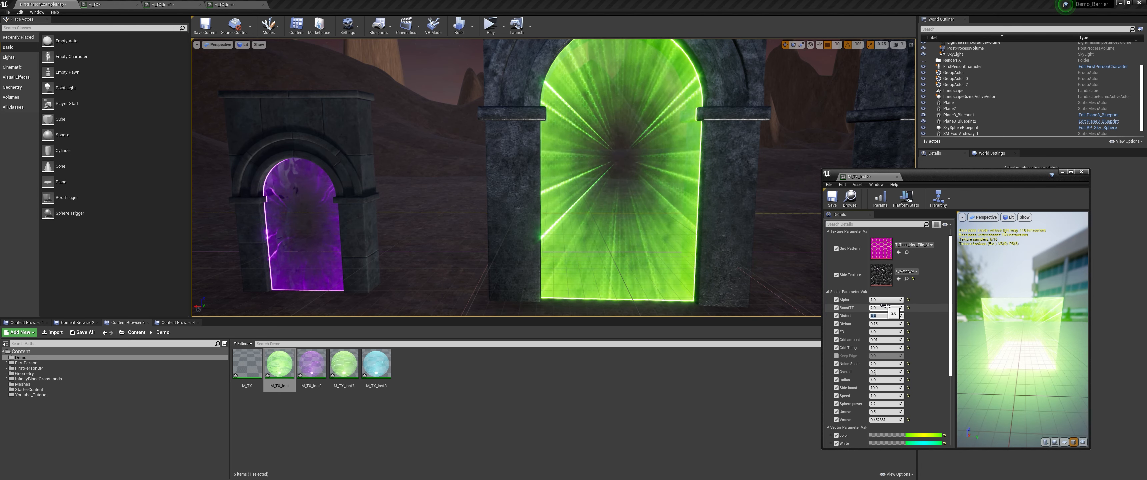
{"action": "type", "text": "0.1"}
{"action": "key", "text": "Return"}
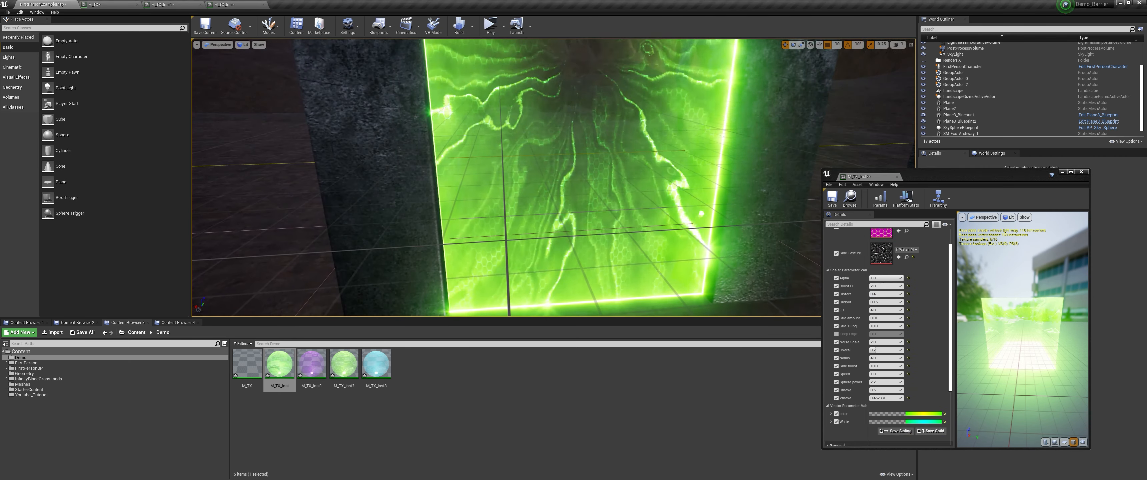
Step: Test the portal material's Grid amount at 1, 0 and 0.1, and set it to 0.01
{"action": "left_click", "coordinate": [886, 318]}
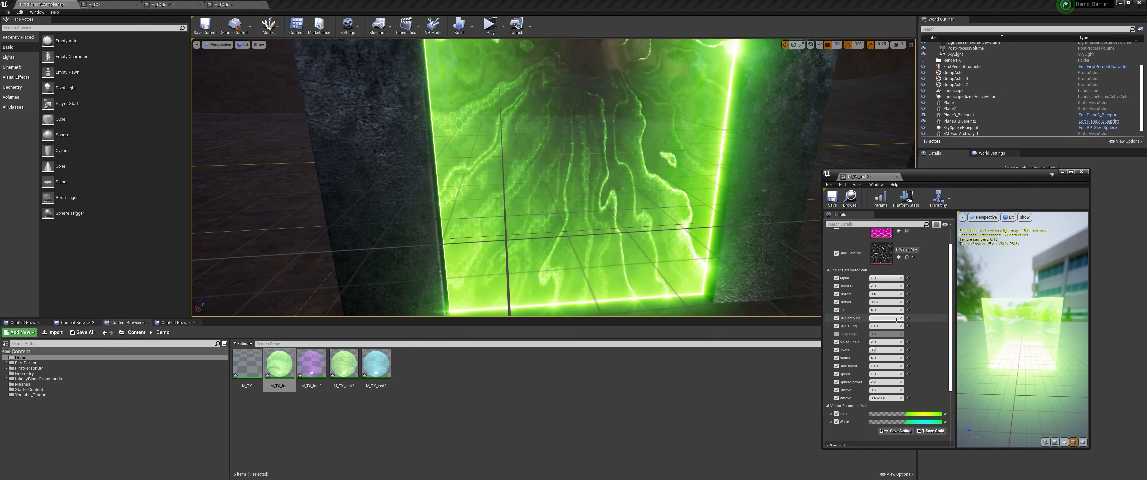
{"action": "type", "text": "1"}
{"action": "key", "text": "Return"}
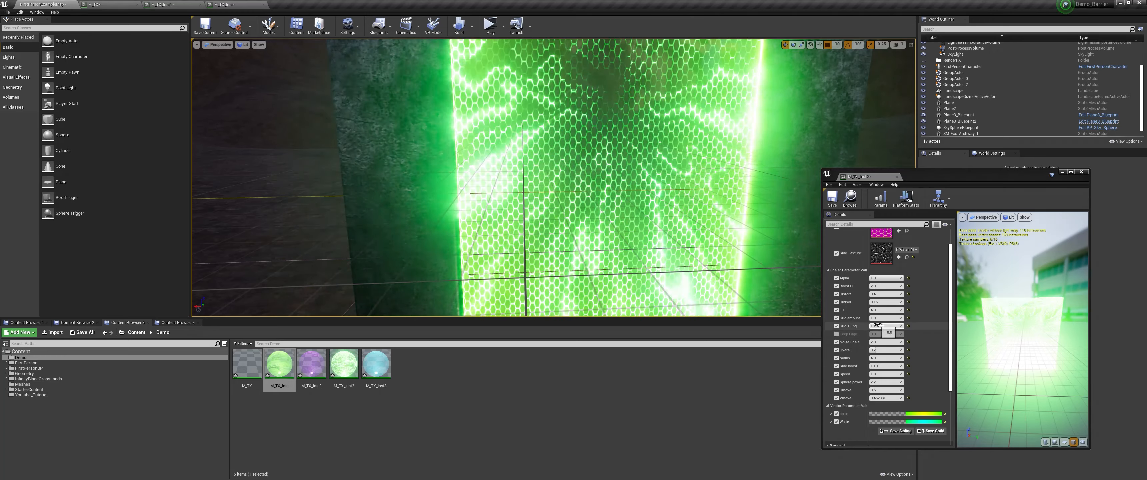
{"action": "left_click", "coordinate": [880, 318]}
{"action": "type", "text": "0"}
{"action": "key", "text": "Return"}
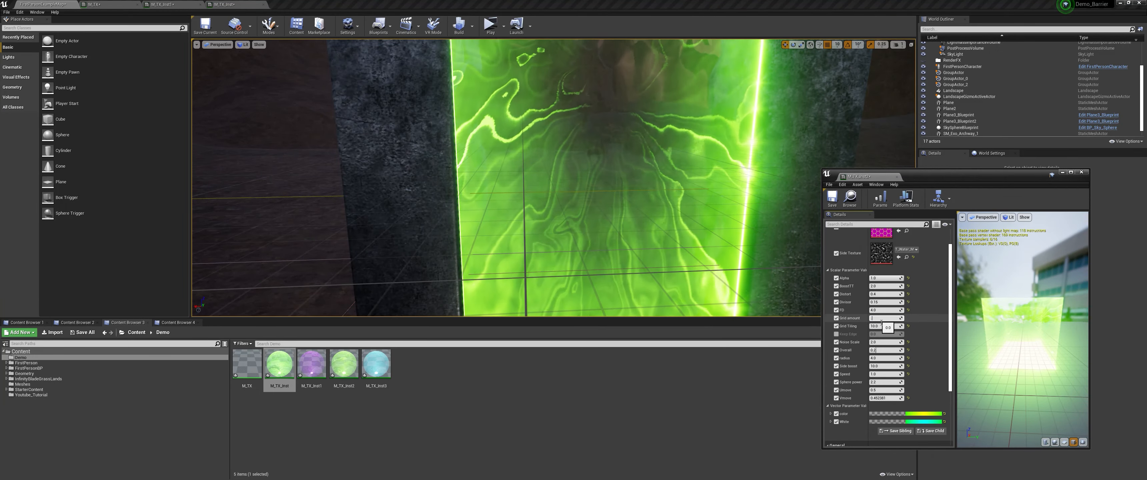
{"action": "type", "text": "0.1"}
{"action": "key", "text": "Return"}
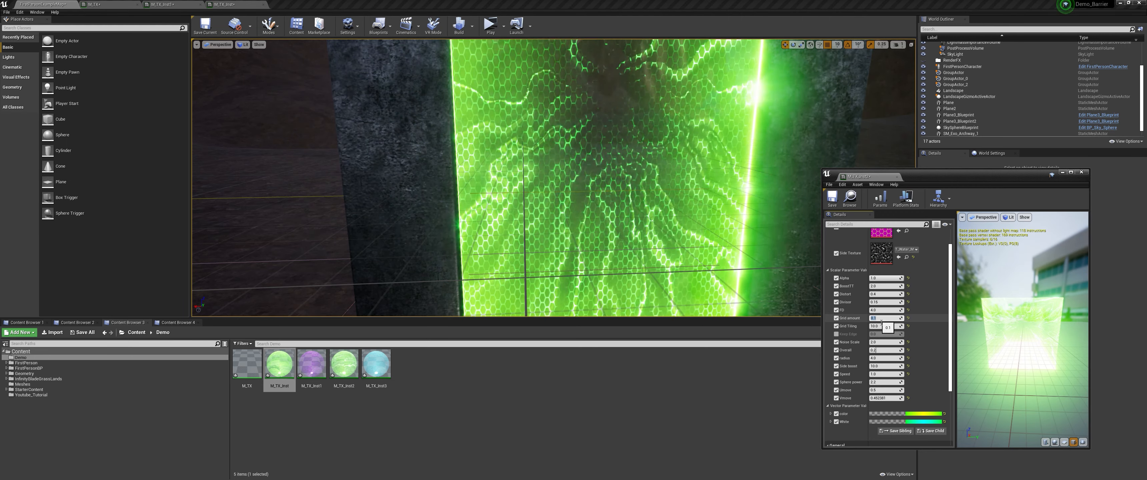
{"action": "type", "text": "0.01"}
{"action": "key", "text": "Return"}
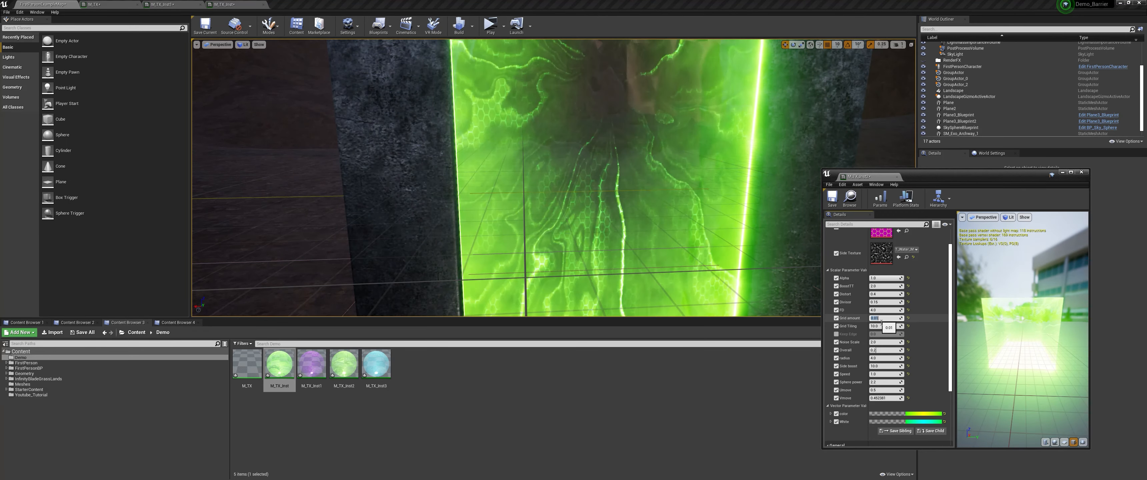
Step: Set the portal material's Grid Tiling to 100
{"action": "mouse_move", "coordinate": [884, 327]}
{"action": "left_mouse_down"}
{"action": "mouse_move", "coordinate": [867, 327]}
{"action": "mouse_move", "coordinate": [879, 326]}
{"action": "left_mouse_up"}
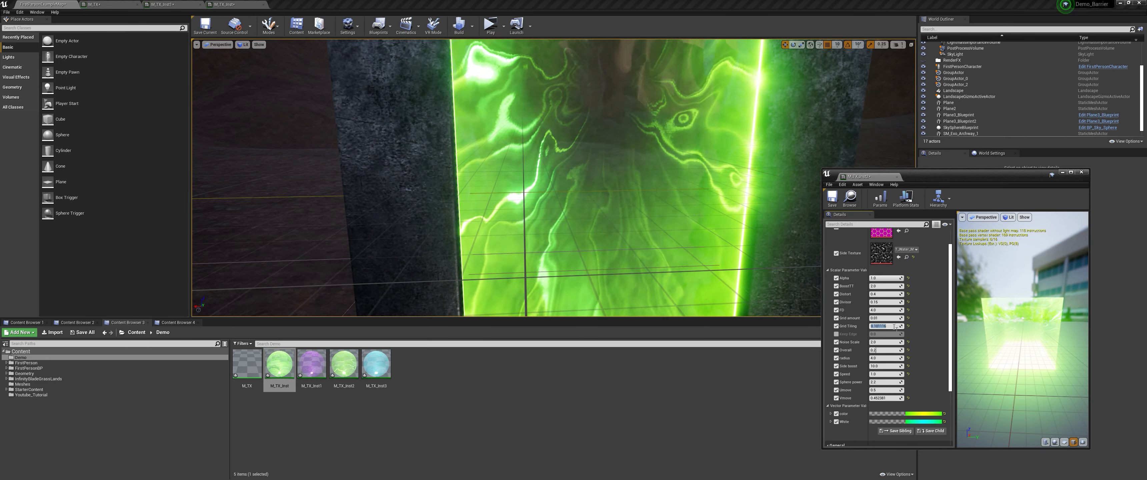
{"action": "type", "text": "10"}
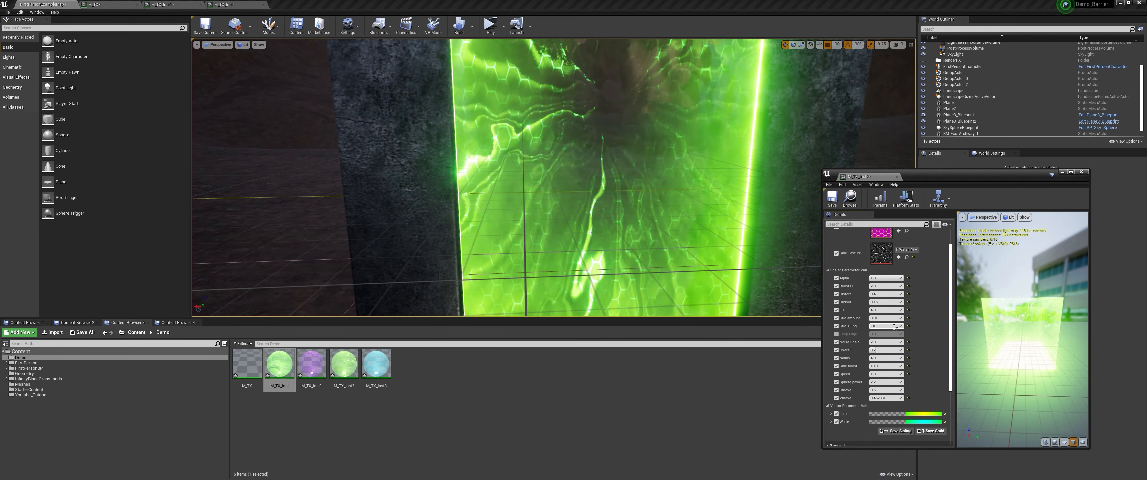
{"action": "type", "text": "0"}
{"action": "key", "text": "Return"}
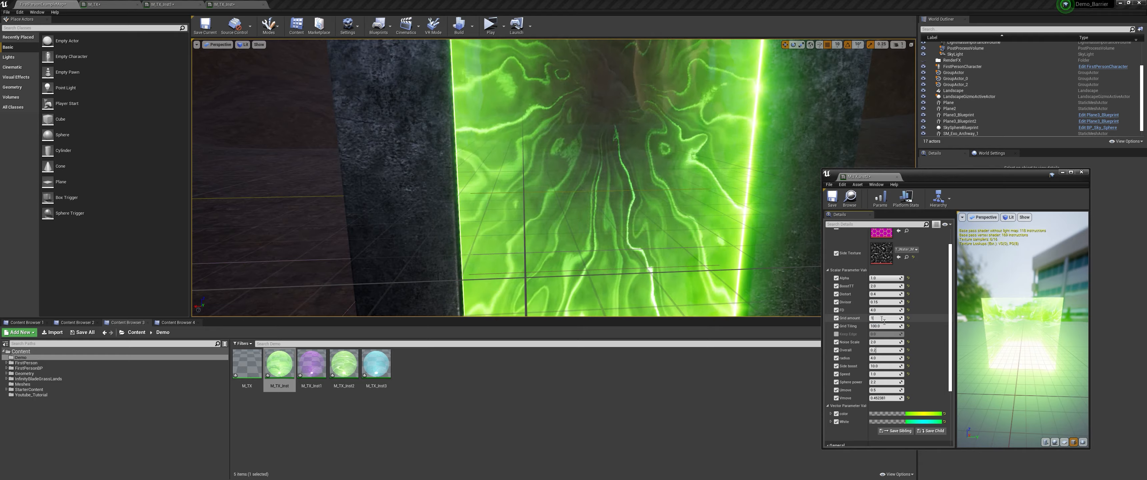
Step: Set the portal material's Grid amount to 0.5
{"action": "type", "text": "2"}
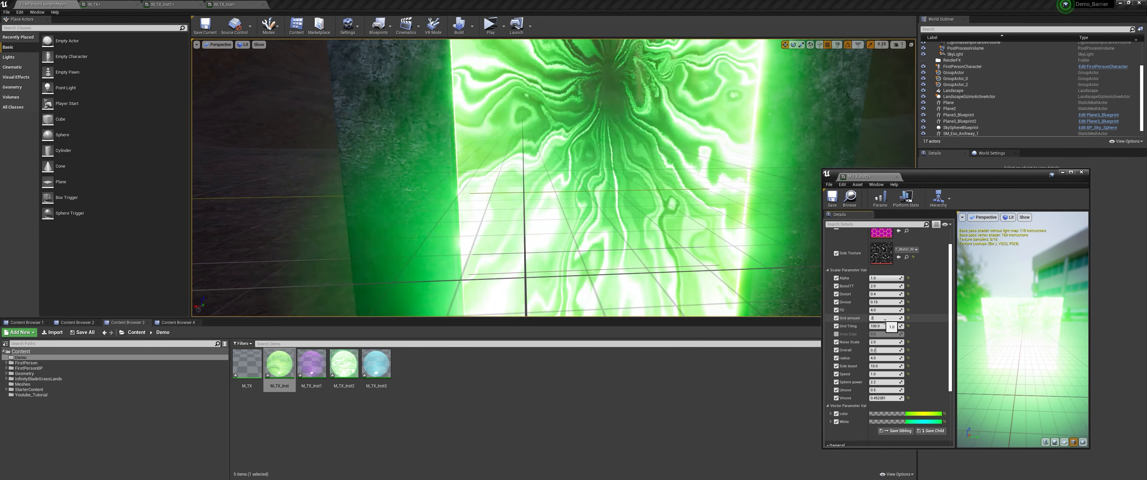
{"action": "key", "text": "BackSpace"}
{"action": "type", "text": "0.5"}
{"action": "key", "text": "Return"}
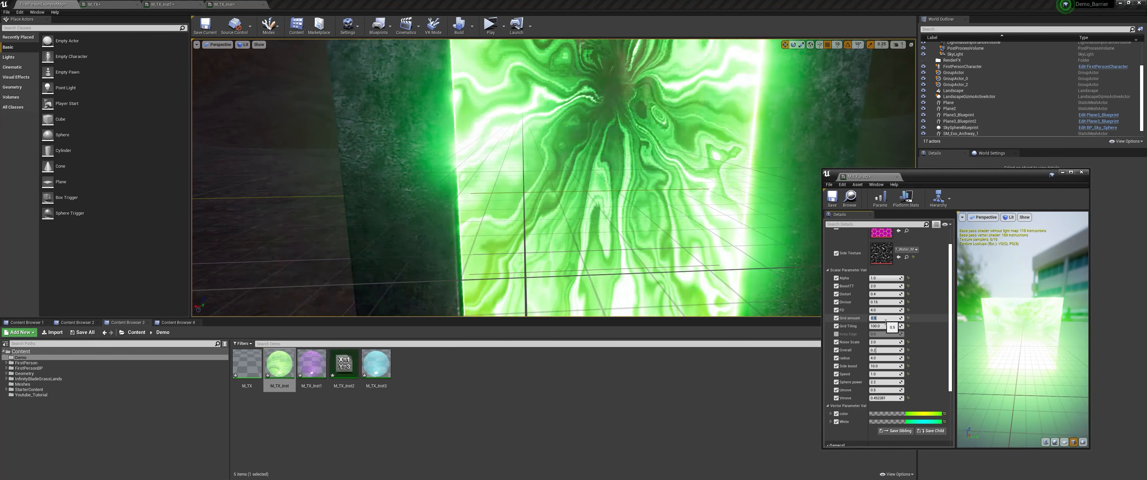
Step: Set the portal material's Grid amount to 0.01 and Grid Tiling to 10, and try a Noise Scale of 10
{"action": "type", "text": "1"}
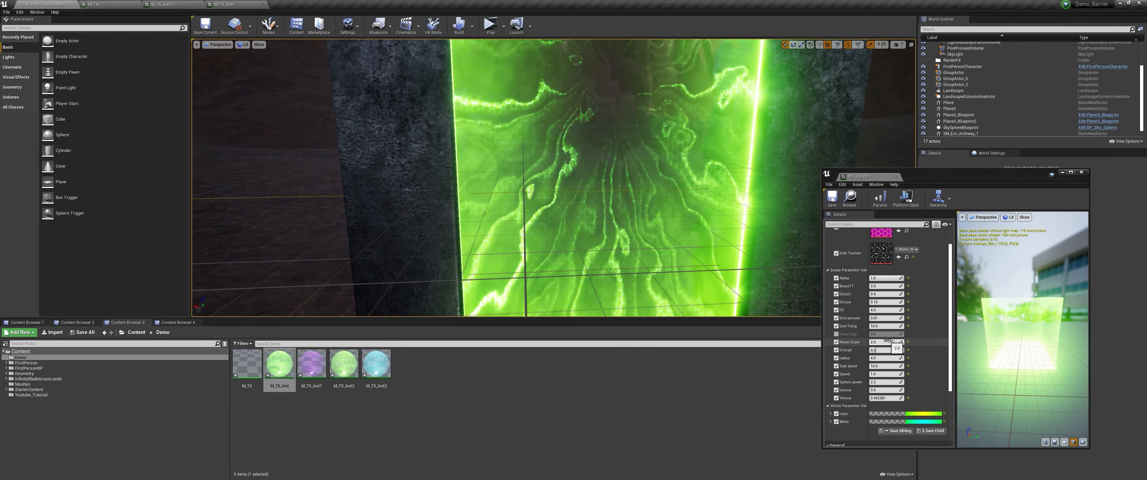
{"action": "left_click", "coordinate": [886, 343]}
{"action": "type", "text": "1"}
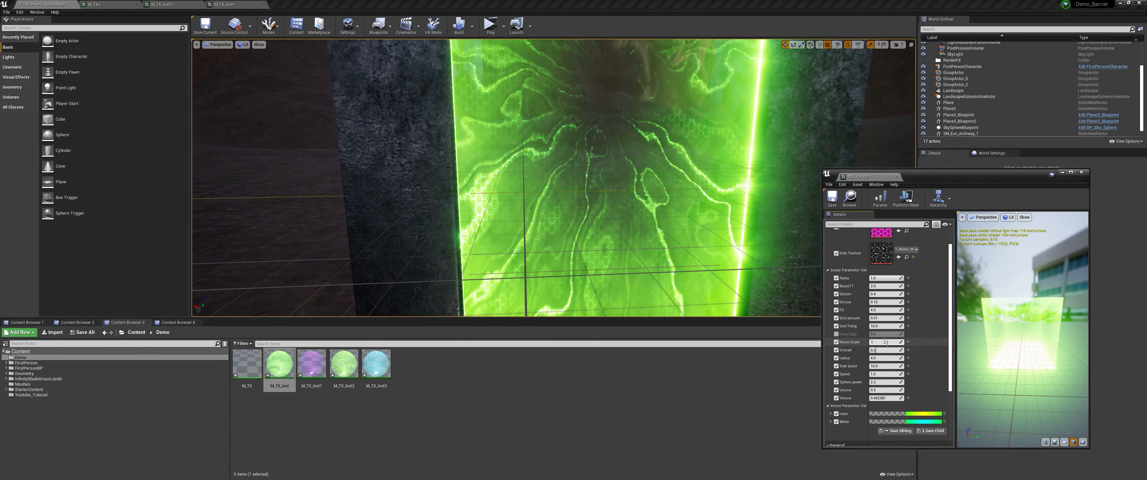
{"action": "type", "text": "0"}
{"action": "key", "text": "Return"}
{"action": "right_click_drag", "start_coordinate": [739, 249], "coordinate": [730, 231]}
{"action": "right_click_drag", "start_coordinate": [569, 232], "coordinate": [569, 215]}
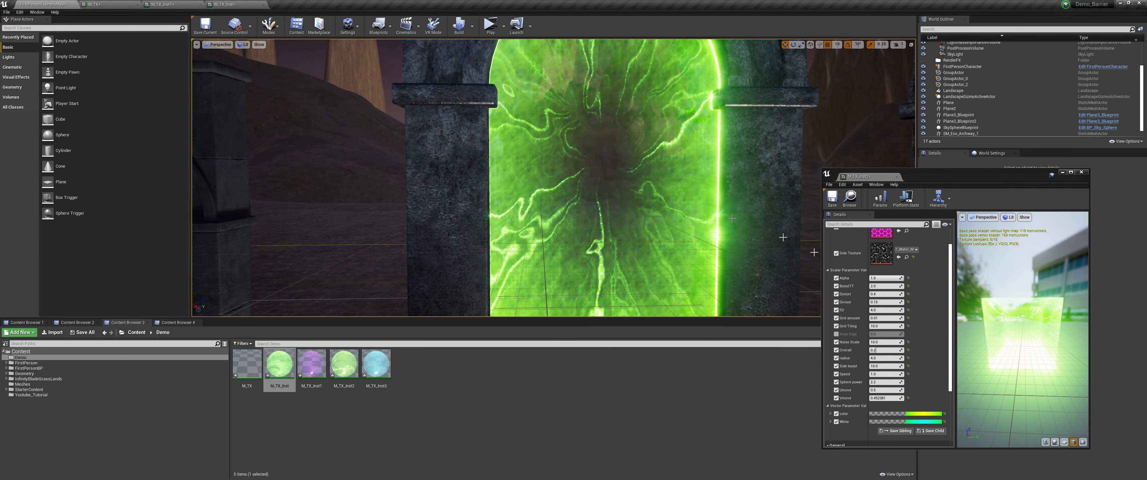
Step: Test further Noise Scale values on the portal material and set it to 1
{"action": "left_click", "coordinate": [886, 342]}
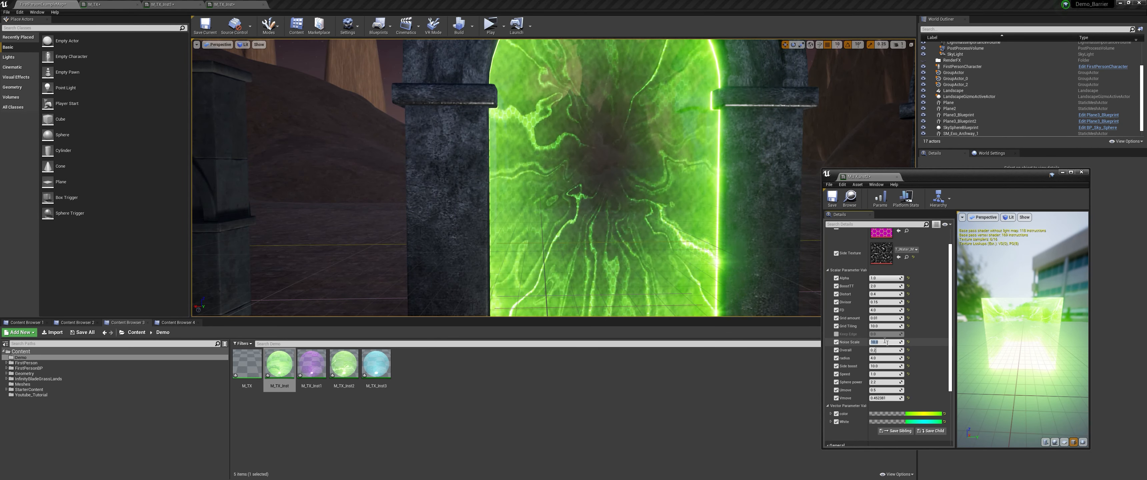
{"action": "left_click", "coordinate": [909, 342]}
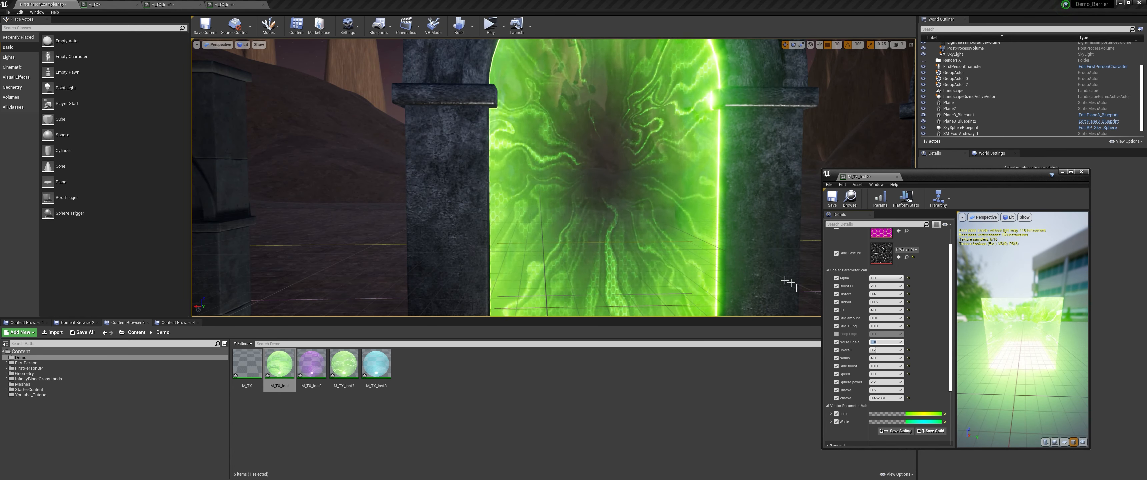
{"action": "key", "text": "Return"}
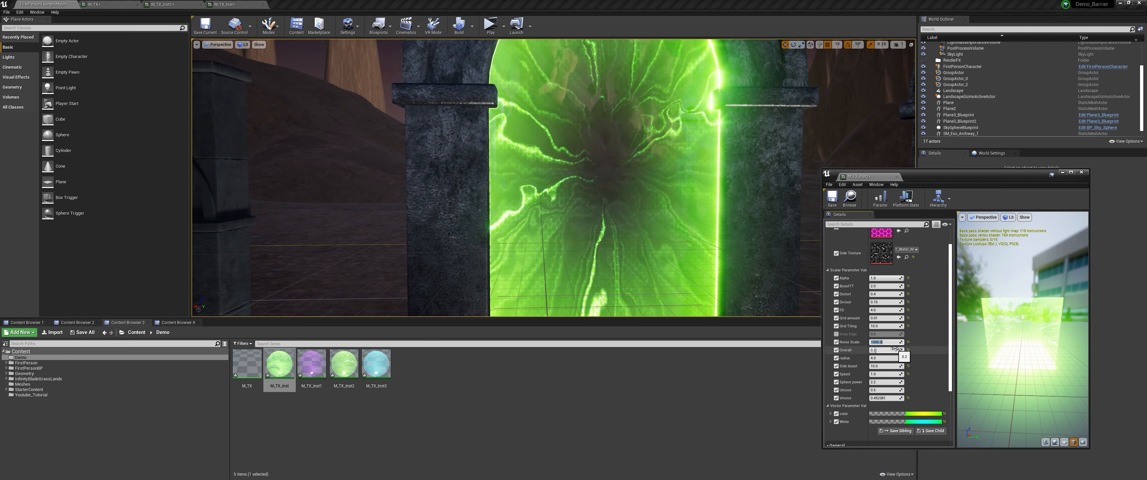
{"action": "key", "text": "Return"}
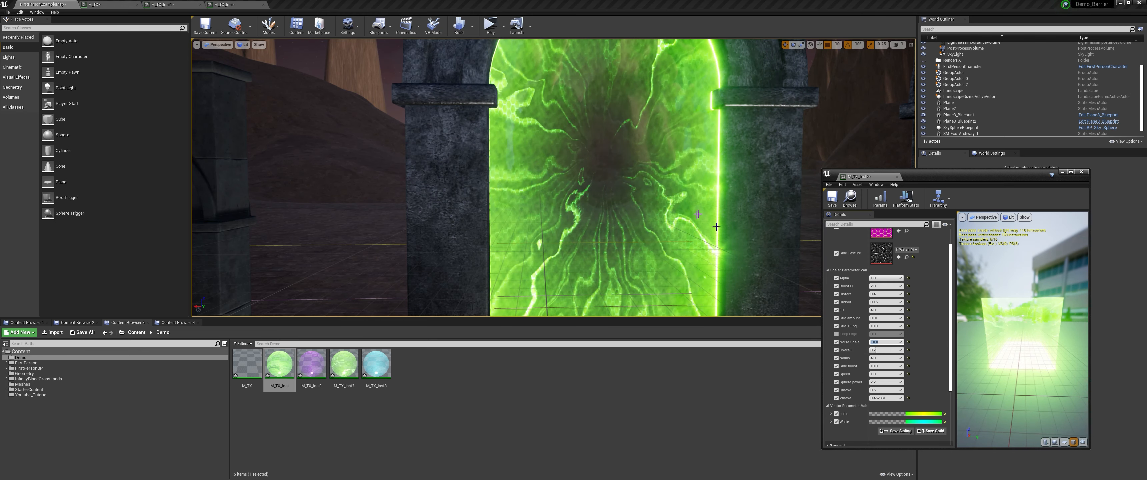
{"action": "left_click", "coordinate": [907, 342]}
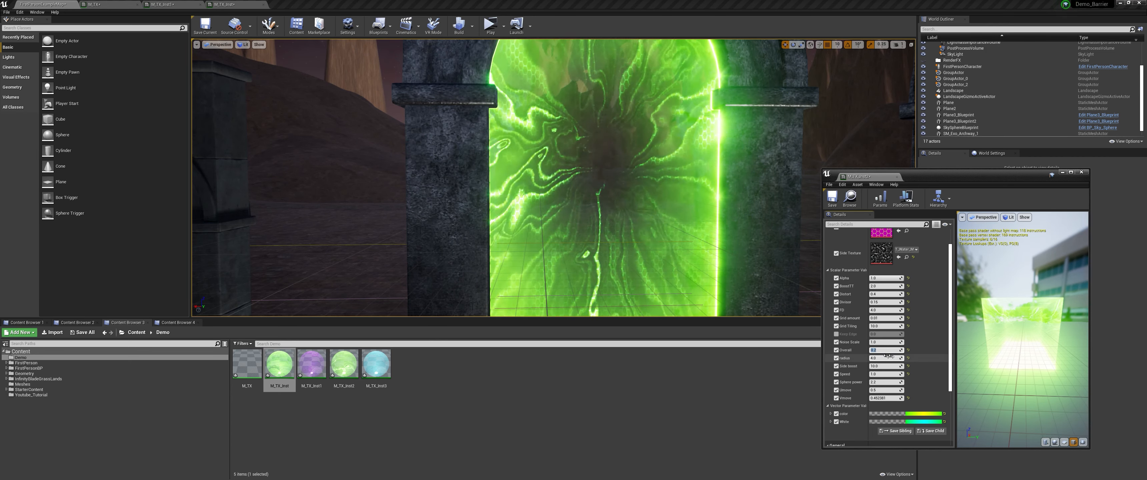
Step: Test a higher Overall value on the portal material, set it to 0.1 and check the portal from farther away
{"action": "key", "text": "Return"}
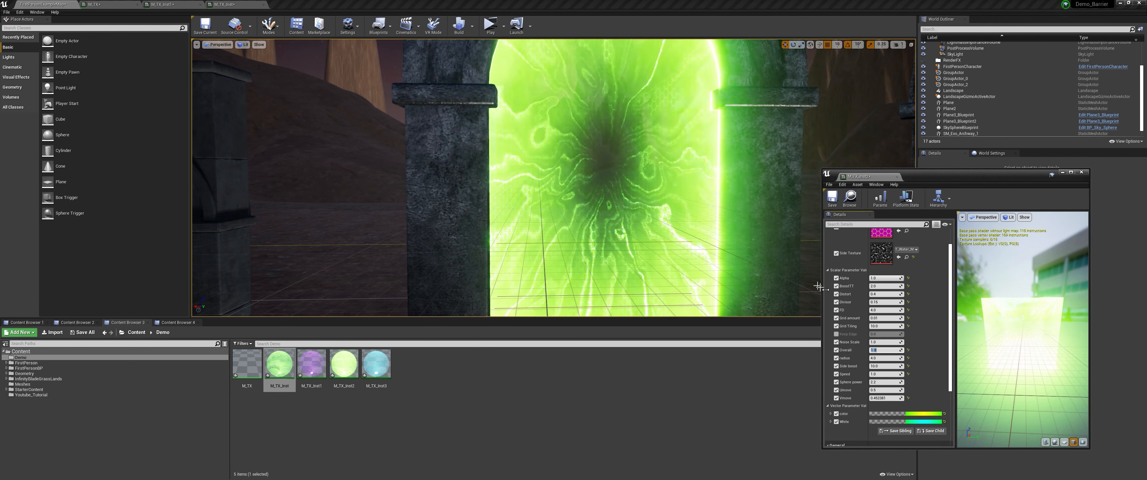
{"action": "key", "text": "Return"}
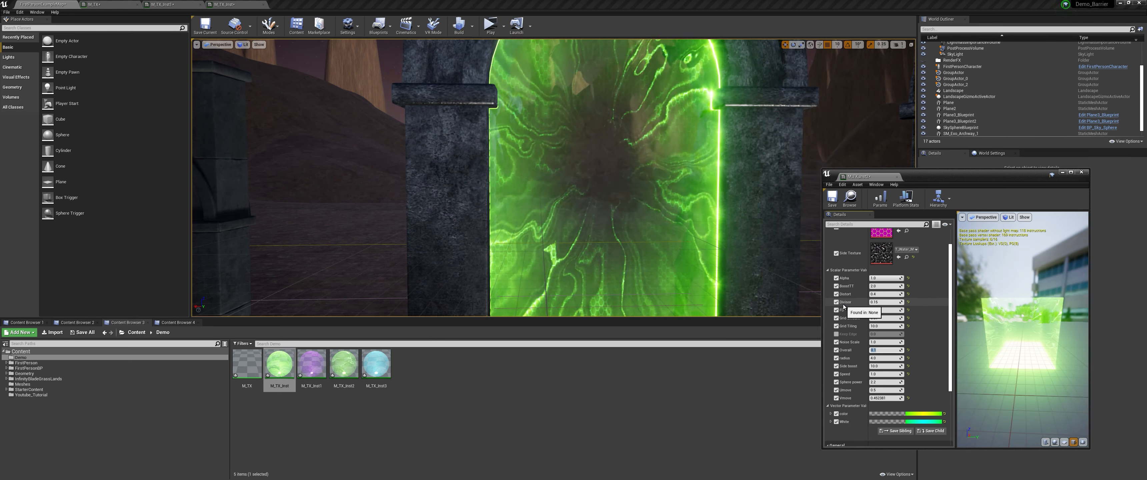
{"action": "key", "text": "s"}
{"action": "right_click_drag", "start_coordinate": [676, 205], "coordinate": [676, 210]}
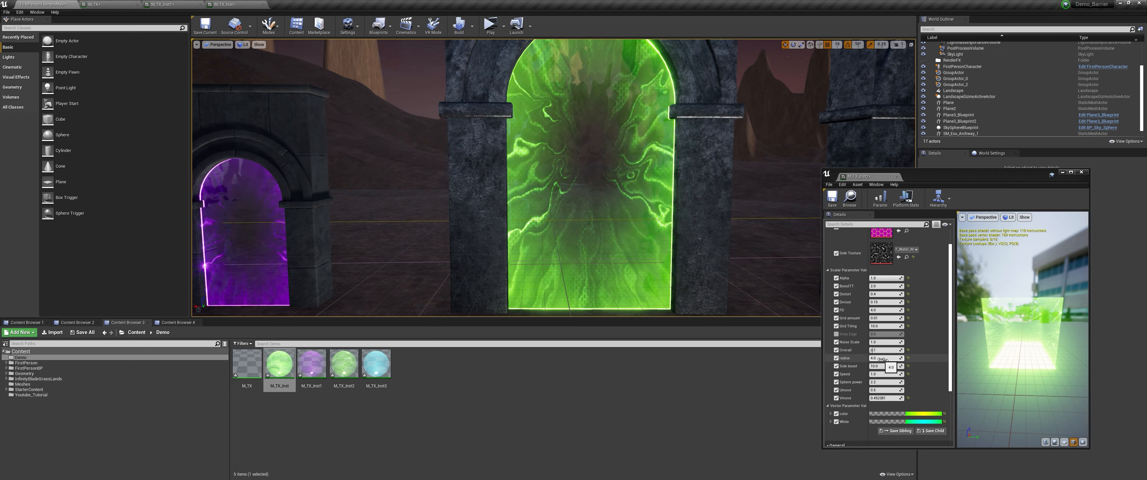
Step: Try a much higher and a lower Radius on the portal material, and set it to 2.5
{"action": "left_click_drag", "start_coordinate": [882, 359], "coordinate": [908, 359]}
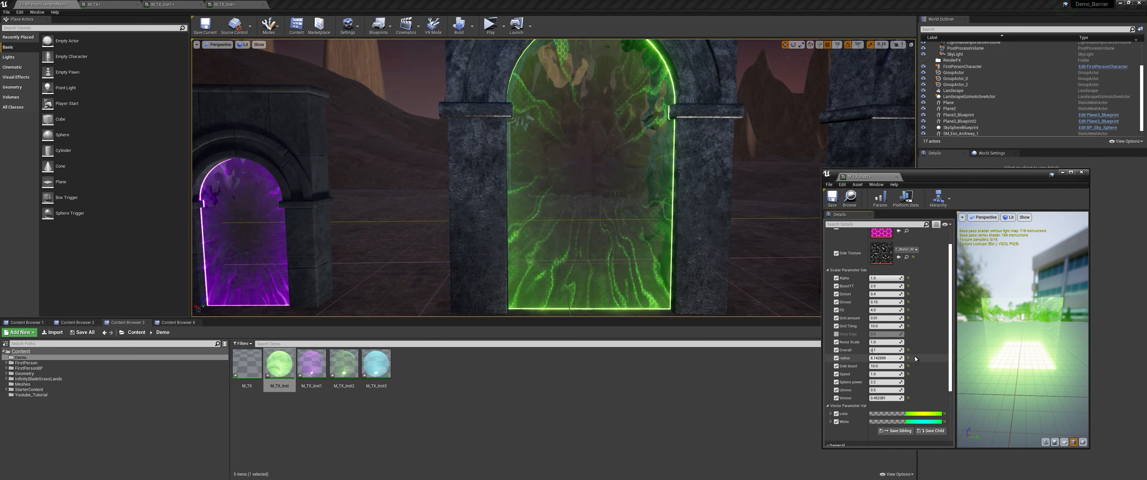
{"action": "mouse_move", "coordinate": [909, 359]}
{"action": "left_mouse_down"}
{"action": "mouse_move", "coordinate": [861, 359]}
{"action": "mouse_move", "coordinate": [897, 359]}
{"action": "left_mouse_up"}
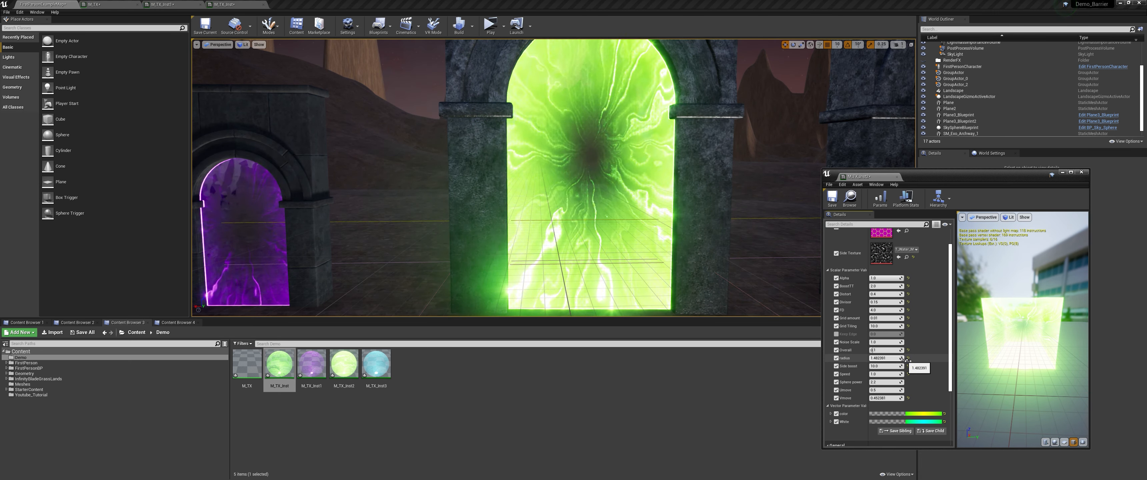
{"action": "left_click", "coordinate": [897, 359]}
{"action": "type", "text": "2.5"}
{"action": "key", "text": "Return"}
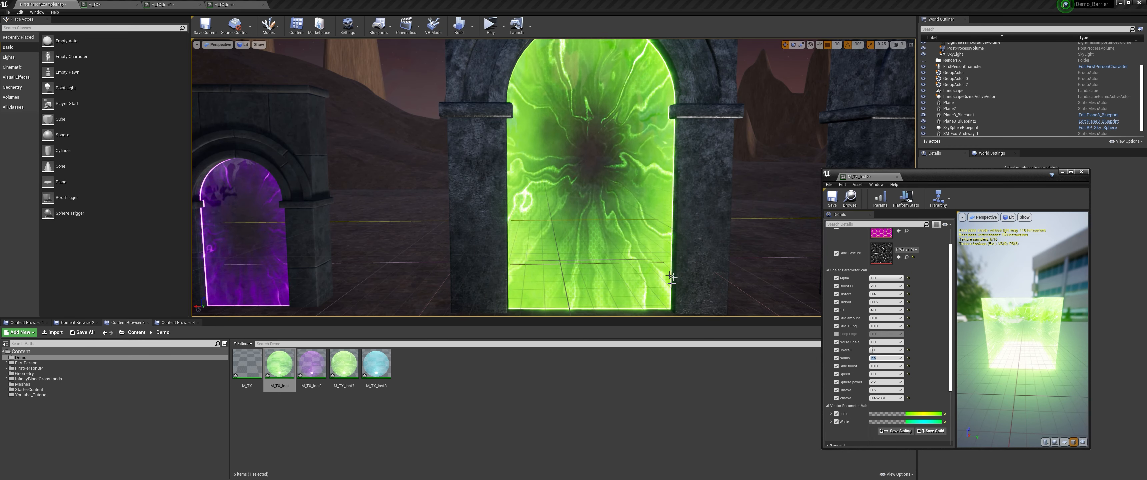
Step: Set the portal material's Side boost to 2 while viewing the green portal up close
{"action": "right_click_drag", "start_coordinate": [753, 260], "coordinate": [767, 273]}
{"action": "key", "text": "w"}
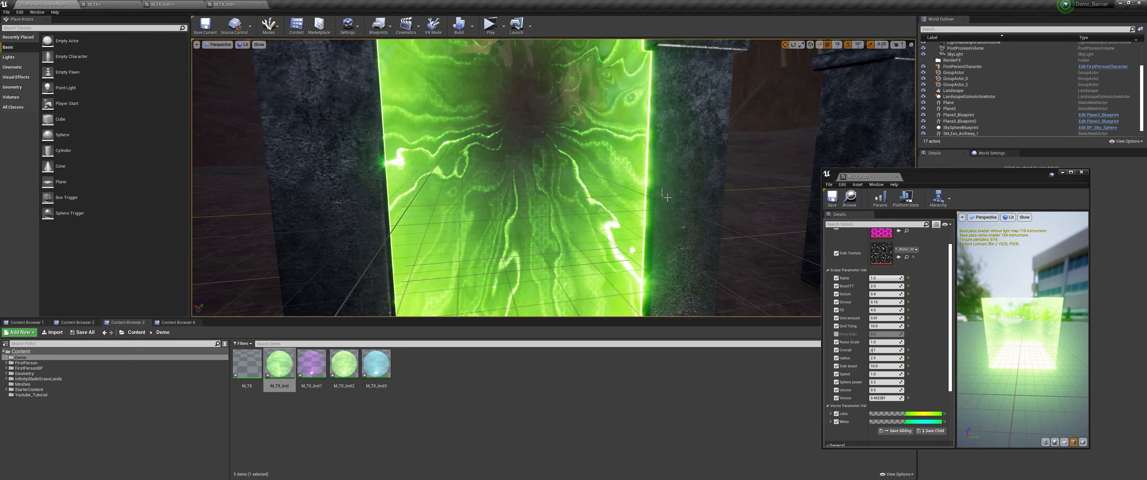
{"action": "left_click", "coordinate": [886, 366]}
{"action": "type", "text": "2"}
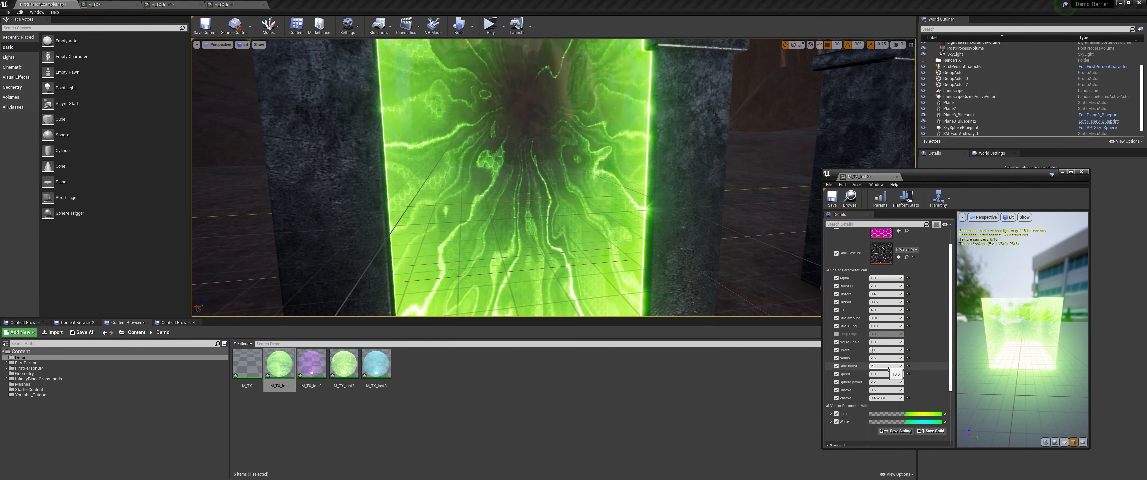
{"action": "key", "text": "Return"}
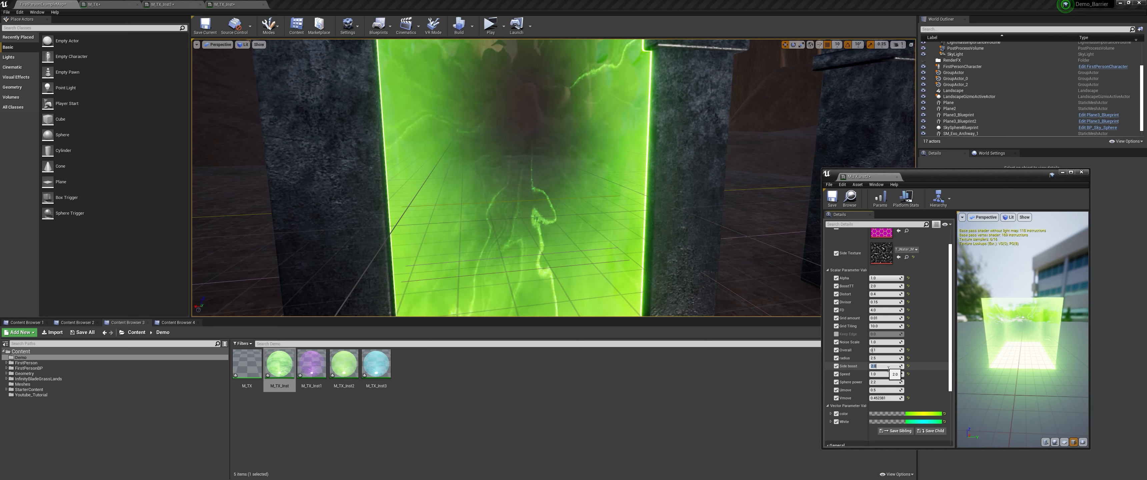
Step: Test the portal material's Side boost at 1, 0 and 100
{"action": "right_click_drag", "start_coordinate": [757, 267], "coordinate": [730, 261]}
{"action": "scroll", "coordinate": [693, 222], "scroll_direction": "down", "scroll_amount": 3}
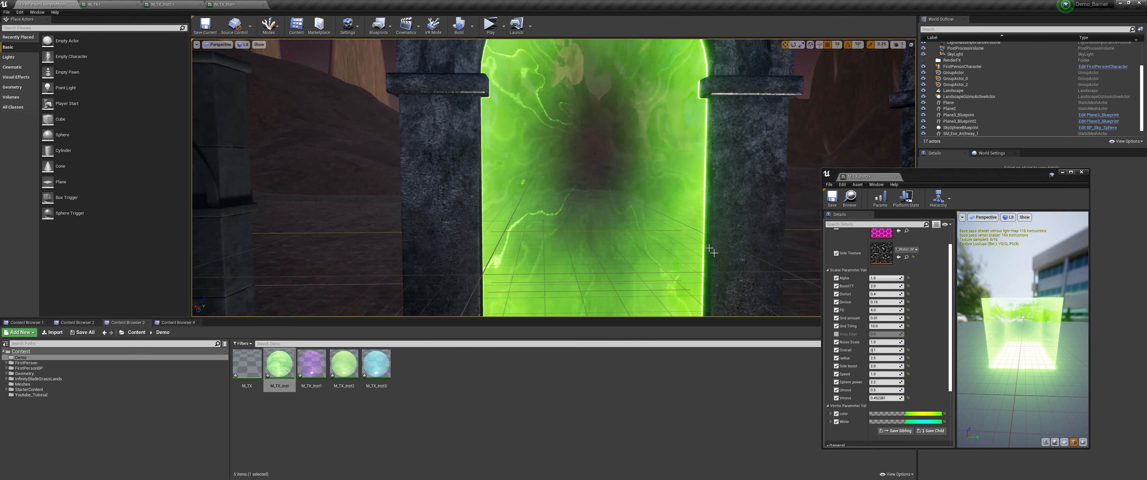
{"action": "left_click", "coordinate": [883, 367]}
{"action": "type", "text": "1"}
{"action": "key", "text": "Return"}
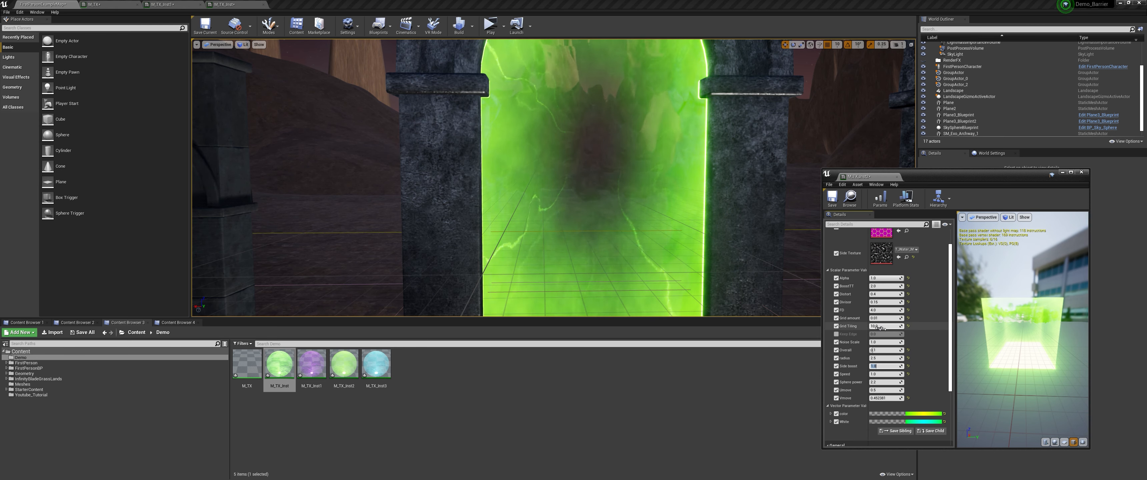
{"action": "type", "text": "0"}
{"action": "key", "text": "Return"}
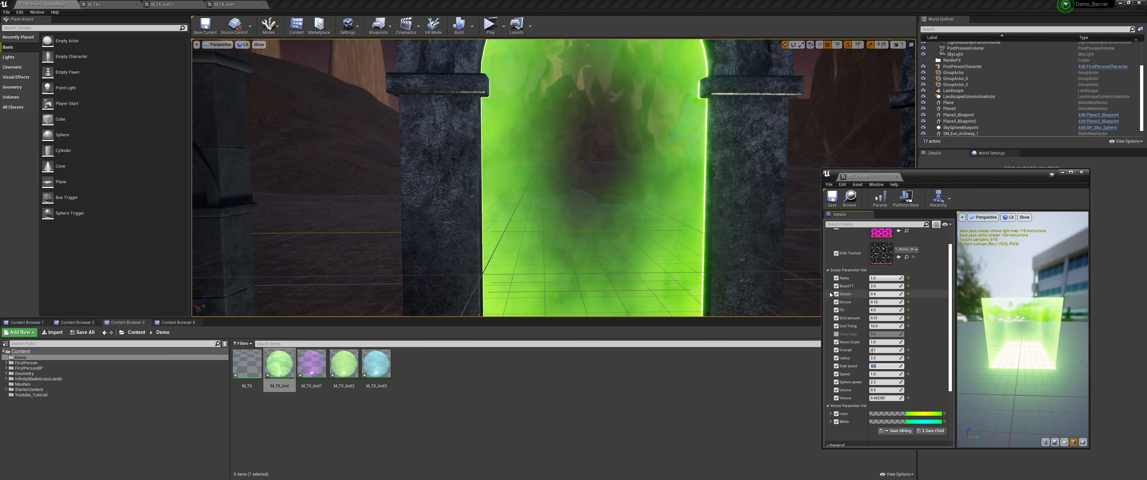
{"action": "type", "text": "100"}
{"action": "key", "text": "Return"}
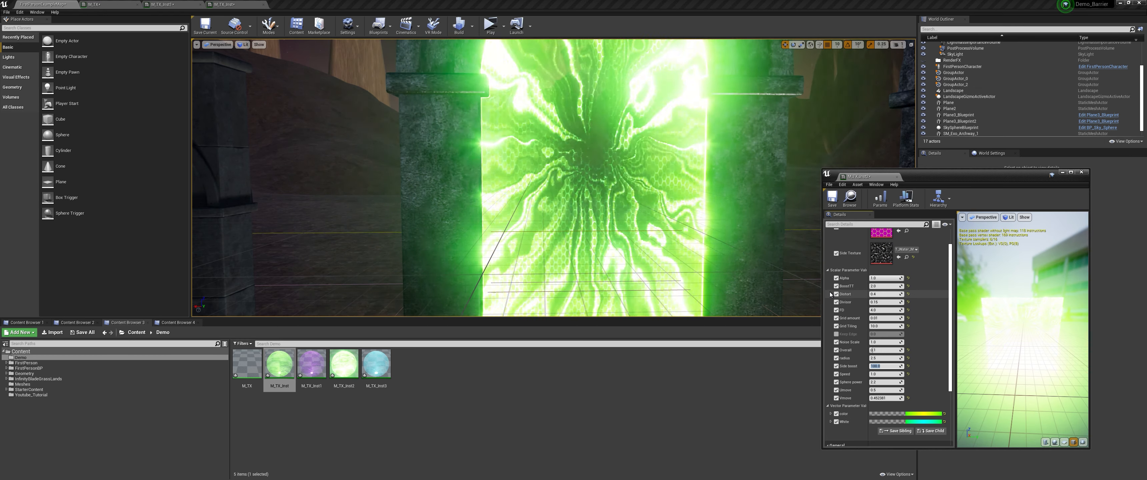
Step: Set the portal material's Side boost back to 2, try a Speed of 2 and return Speed to 1
{"action": "type", "text": "2"}
{"action": "key", "text": "Return"}
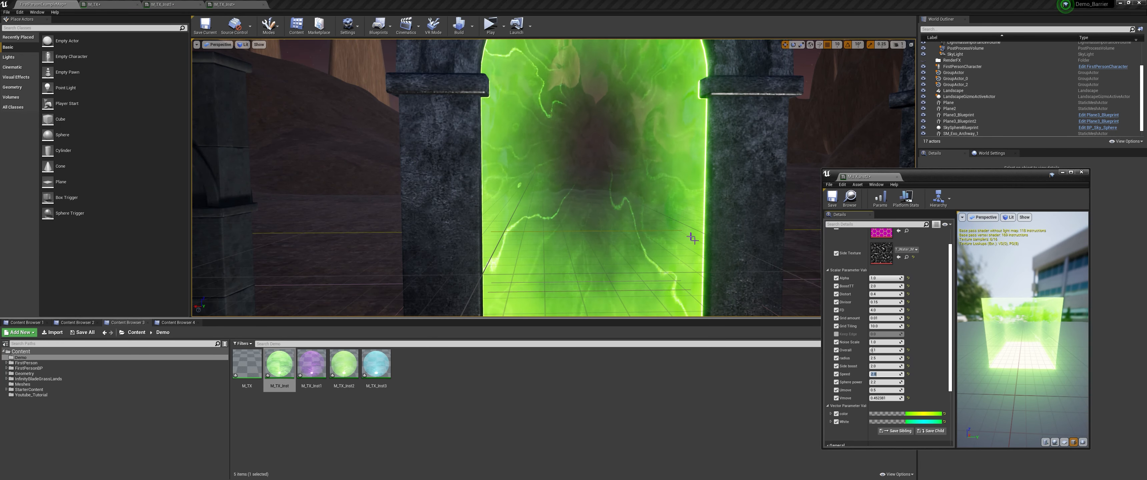
{"action": "mouse_move", "coordinate": [620, 167]}
{"action": "right_mouse_down"}
{"action": "mouse_move", "coordinate": [609, 150]}
{"action": "mouse_move", "coordinate": [610, 160]}
{"action": "right_mouse_up"}
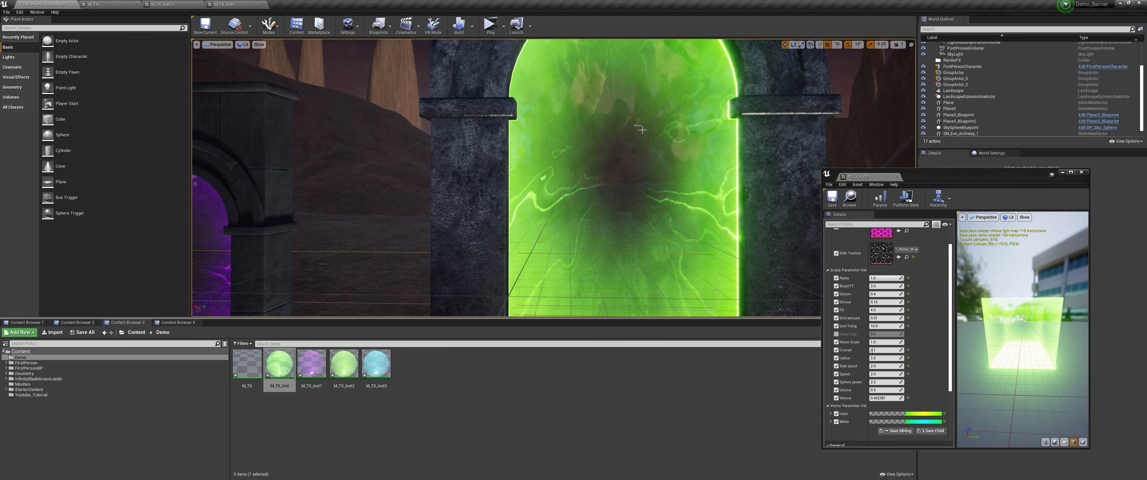
{"action": "left_click", "coordinate": [877, 374]}
{"action": "type", "text": "1"}
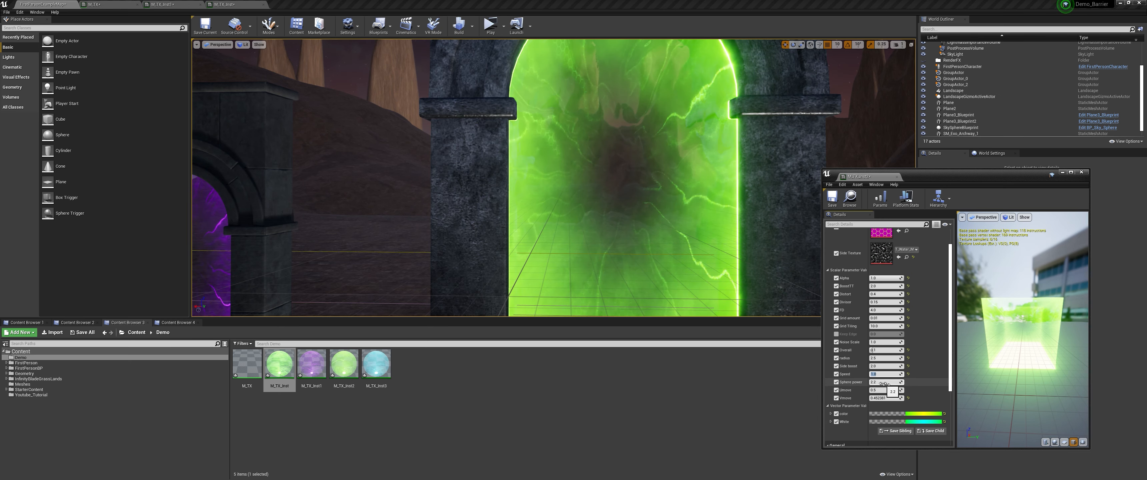
Step: Try a higher and a lower Sphere power on the portal material, and set it to 2.4
{"action": "left_click_drag", "start_coordinate": [885, 382], "coordinate": [892, 381]}
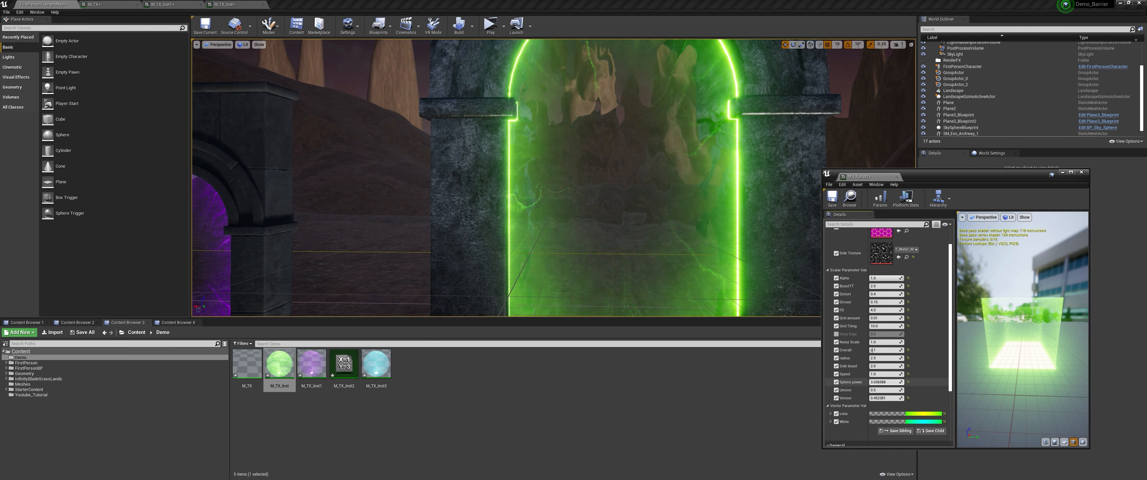
{"action": "scroll", "coordinate": [506, 178], "scroll_direction": "down", "scroll_amount": 6}
{"action": "right_click_drag", "start_coordinate": [506, 178], "coordinate": [557, 180]}
{"action": "mouse_move", "coordinate": [627, 229]}
{"action": "right_mouse_down"}
{"action": "mouse_move", "coordinate": [592, 228]}
{"action": "mouse_move", "coordinate": [627, 228]}
{"action": "right_mouse_up"}
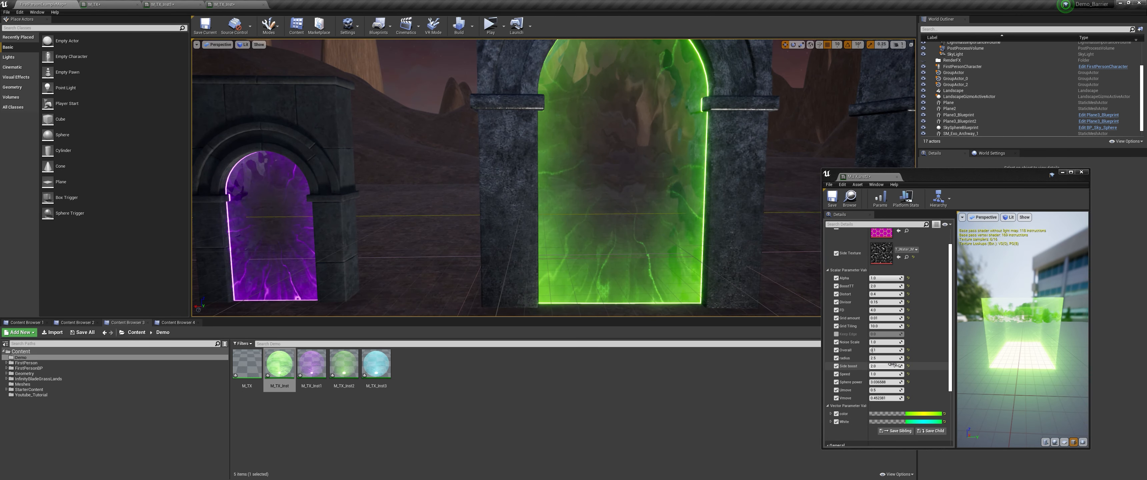
{"action": "left_click_drag", "start_coordinate": [898, 382], "coordinate": [886, 382]}
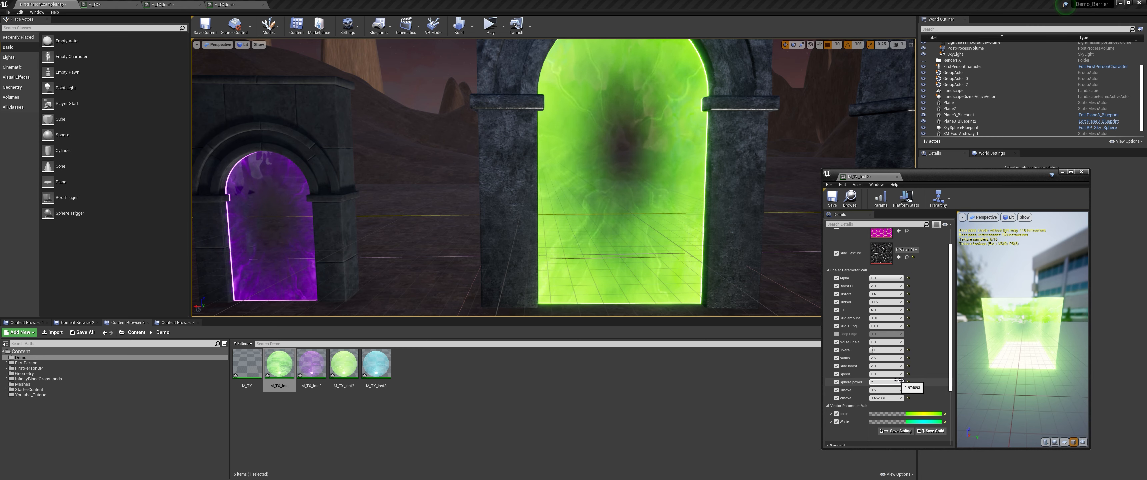
{"action": "left_click", "coordinate": [898, 381]}
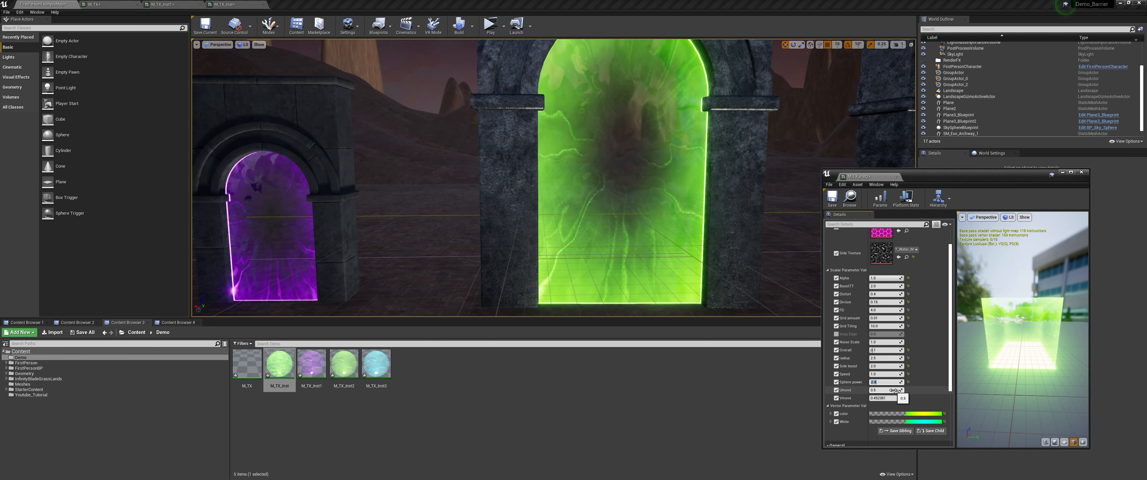
Step: Adjust the last two scalar parameters of the portal material, and enable Keep Edge with a value of 1
{"action": "left_click_drag", "start_coordinate": [893, 391], "coordinate": [893, 390]}
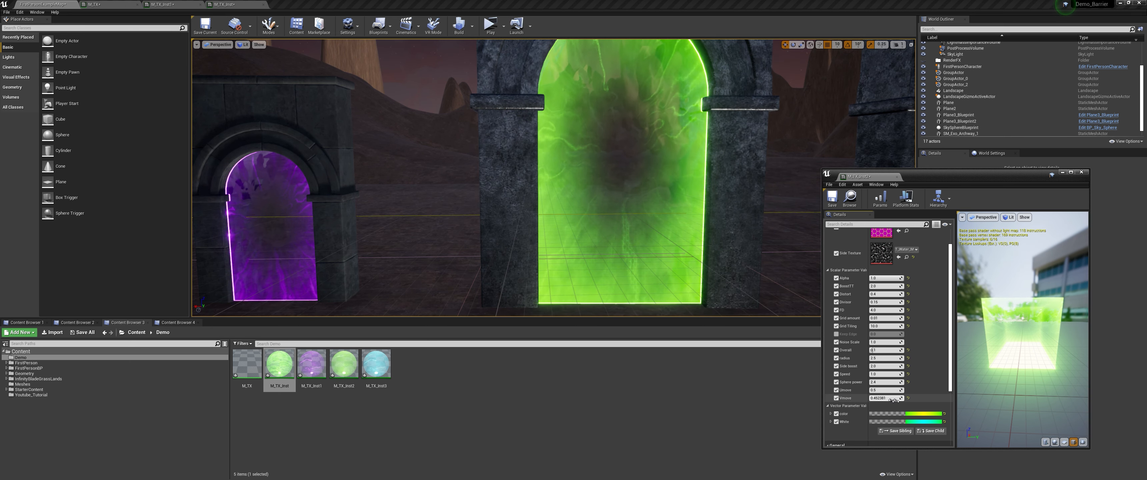
{"action": "left_click_drag", "start_coordinate": [894, 400], "coordinate": [893, 397]}
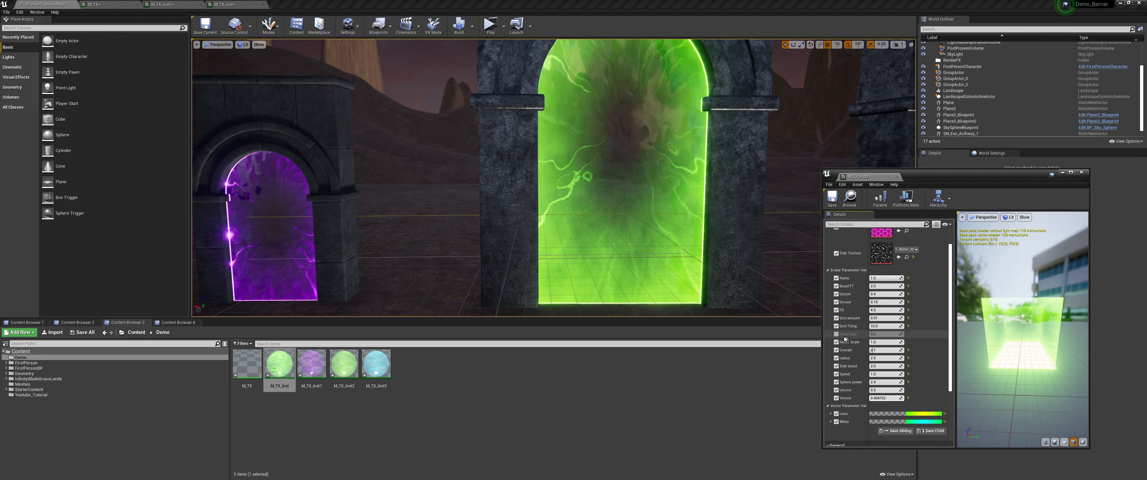
{"action": "left_click", "coordinate": [836, 334]}
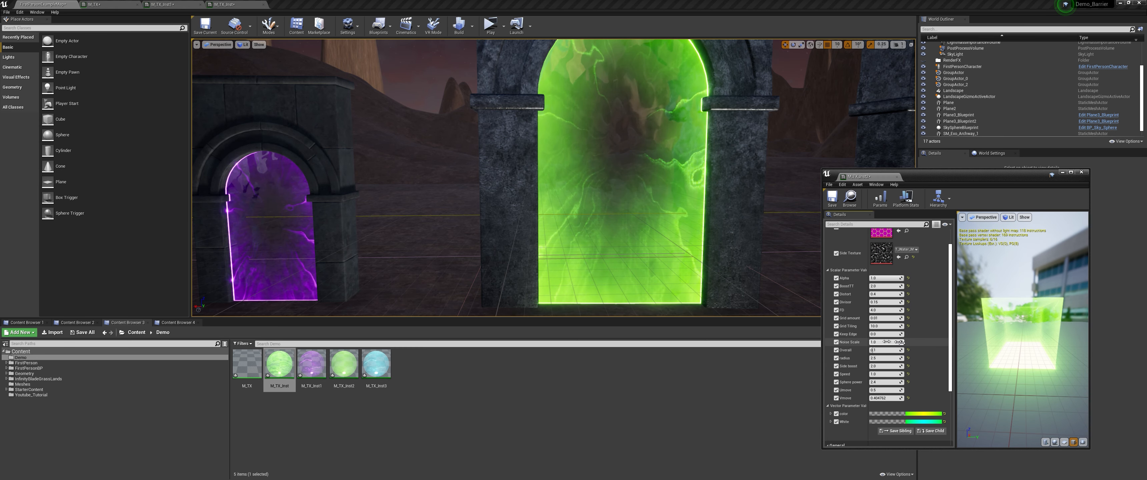
{"action": "left_click", "coordinate": [889, 335]}
{"action": "type", "text": "1"}
{"action": "key", "text": "Return"}
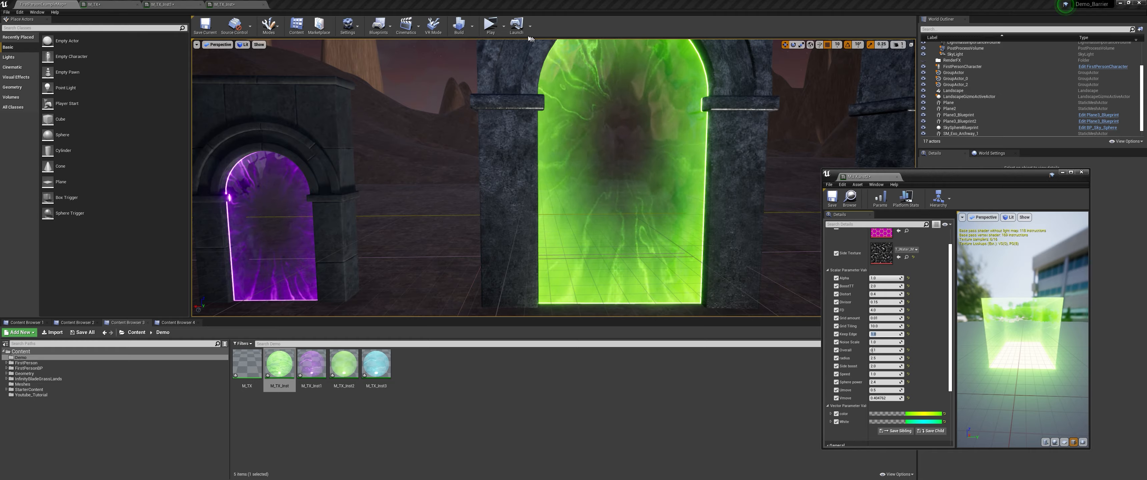
Step: Play the level and walk up to the green portal and back to examine the barrier at close range
{"action": "left_click", "coordinate": [492, 28]}
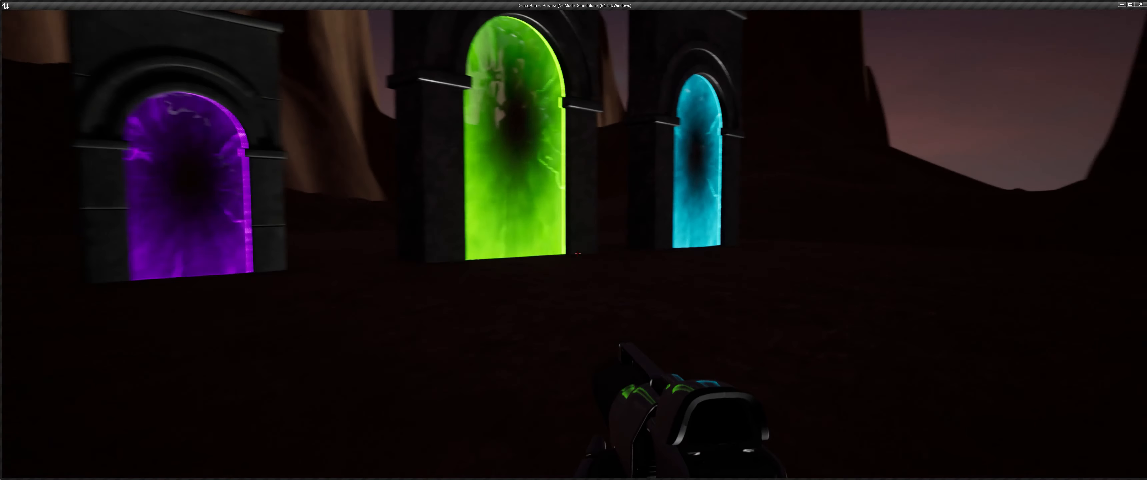
{"action": "key", "text": "w"}
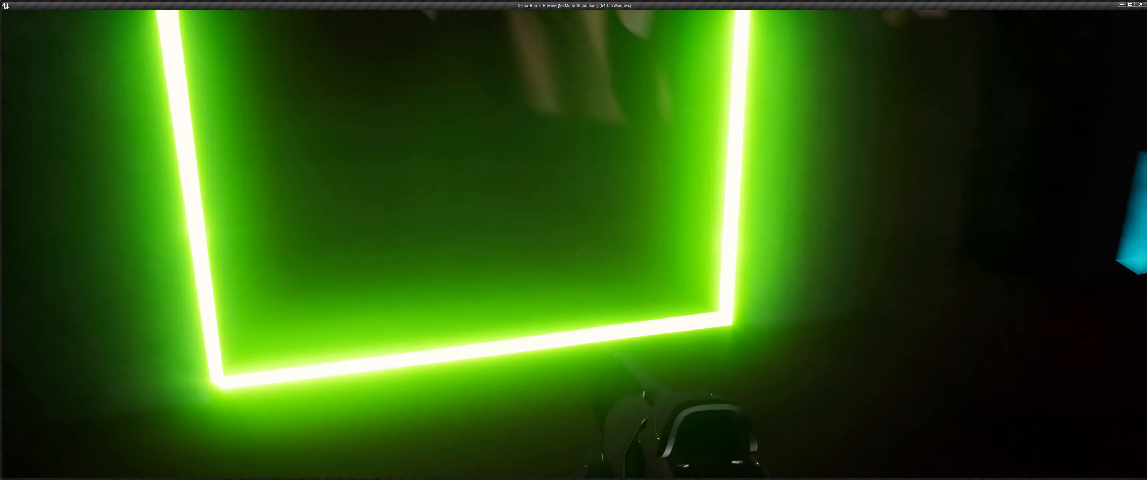
{"action": "key", "text": "s"}
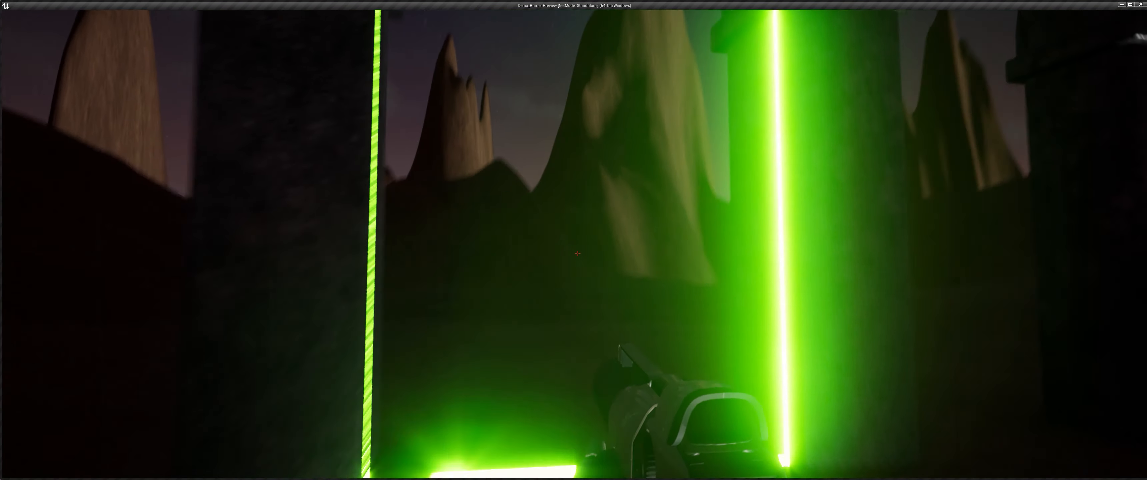
Step: Try a value of 1 for the portal material's scalar parameter directly above Grid amount and inspect the green barrier up close
{"action": "key", "text": "s"}
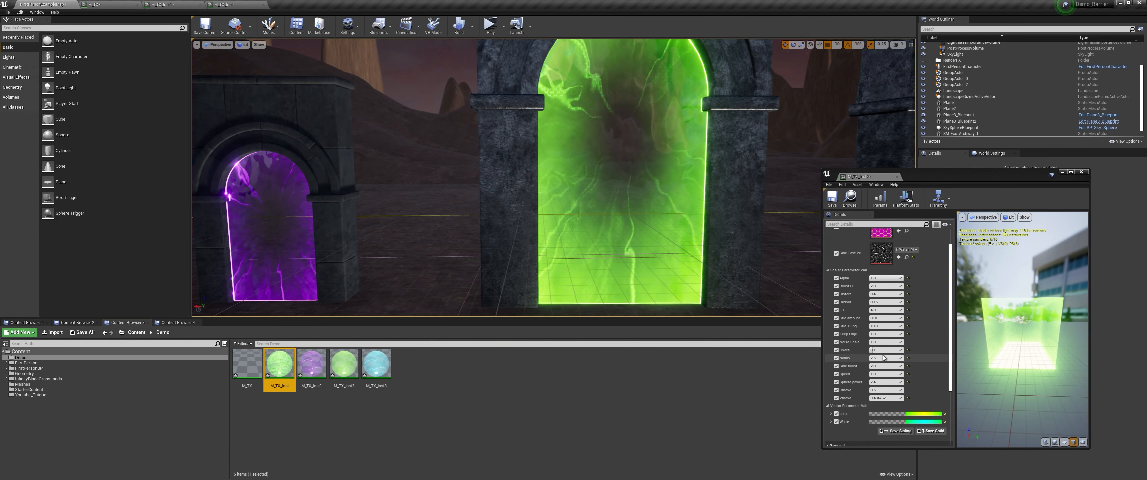
{"action": "left_click", "coordinate": [883, 311]}
{"action": "type", "text": "1"}
{"action": "key", "text": "Return"}
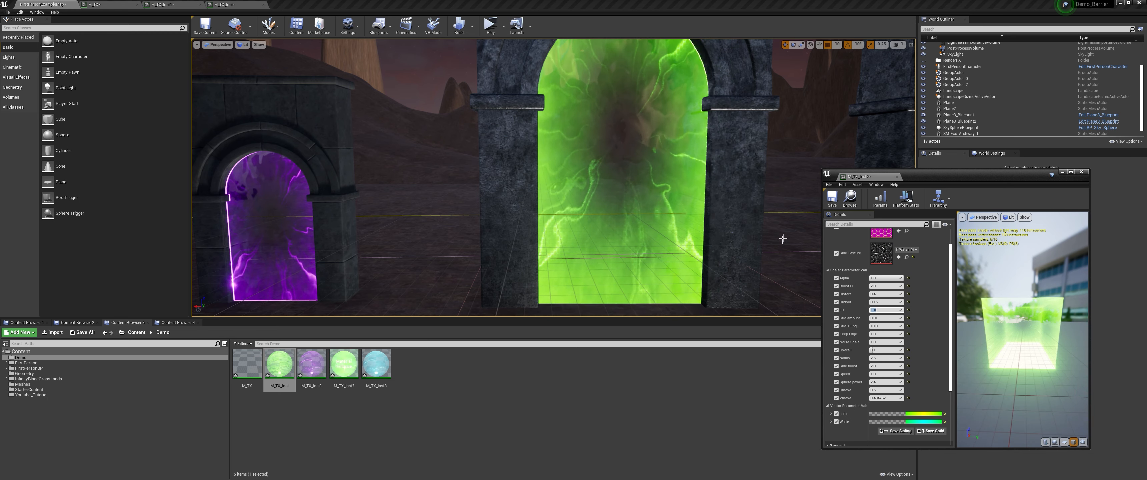
{"action": "right_click_drag", "start_coordinate": [691, 253], "coordinate": [705, 182]}
{"action": "key", "text": "w"}
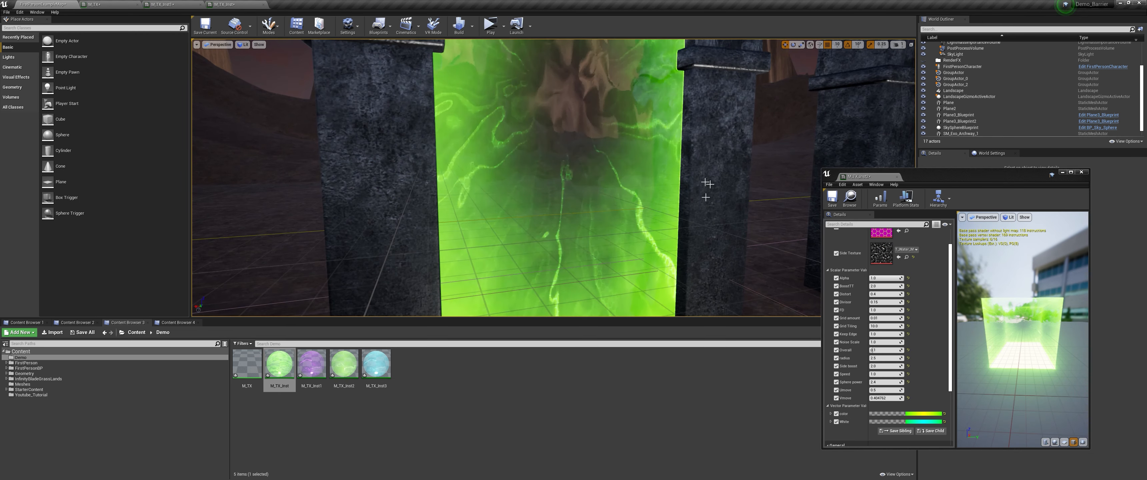
Step: Try a value of 2 for the scalar parameter directly above Grid amount, and set it to 3
{"action": "left_click", "coordinate": [872, 310]}
{"action": "type", "text": "2"}
{"action": "key", "text": "Return"}
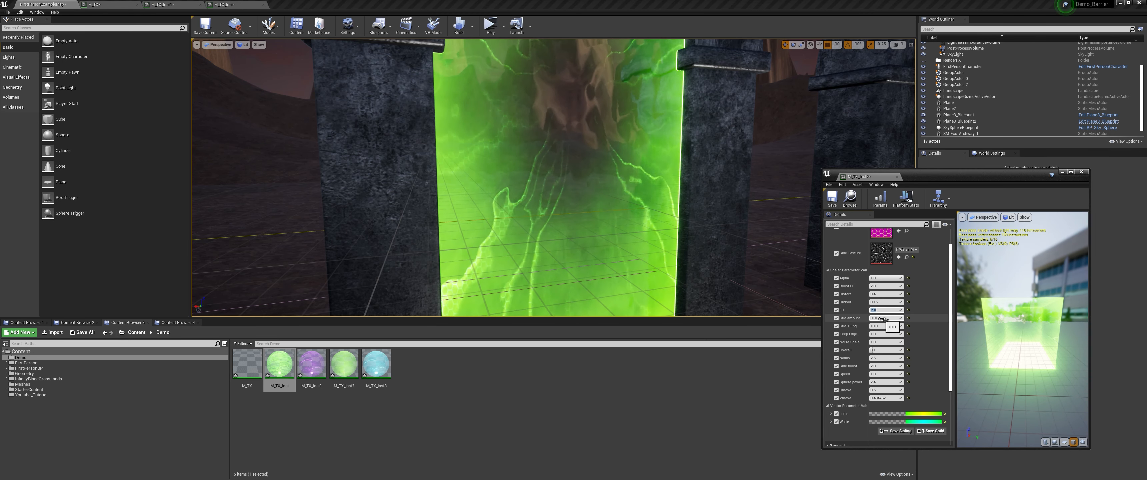
{"action": "type", "text": "3"}
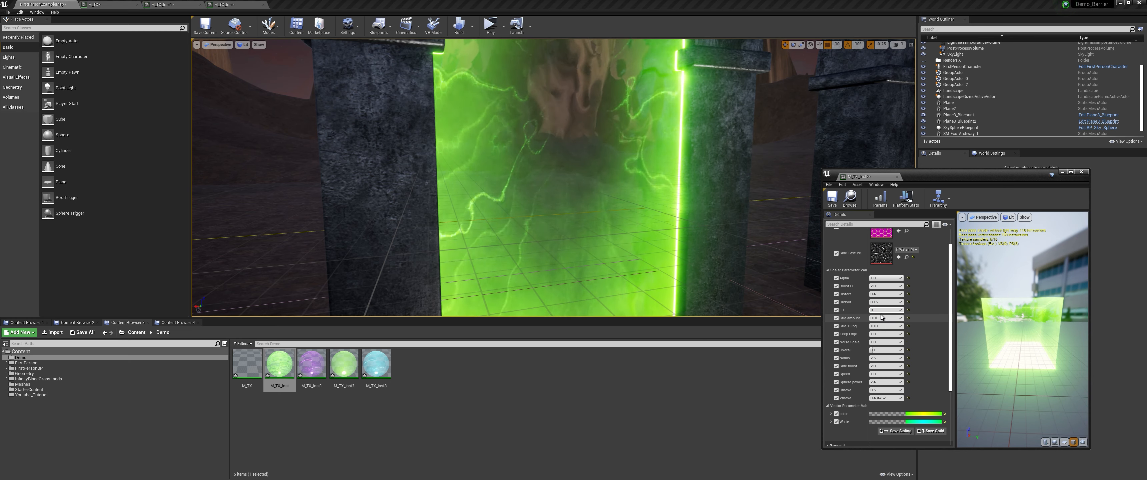
{"action": "key", "text": "Return"}
{"action": "right_click_drag", "start_coordinate": [809, 253], "coordinate": [756, 256]}
{"action": "key", "text": "s"}
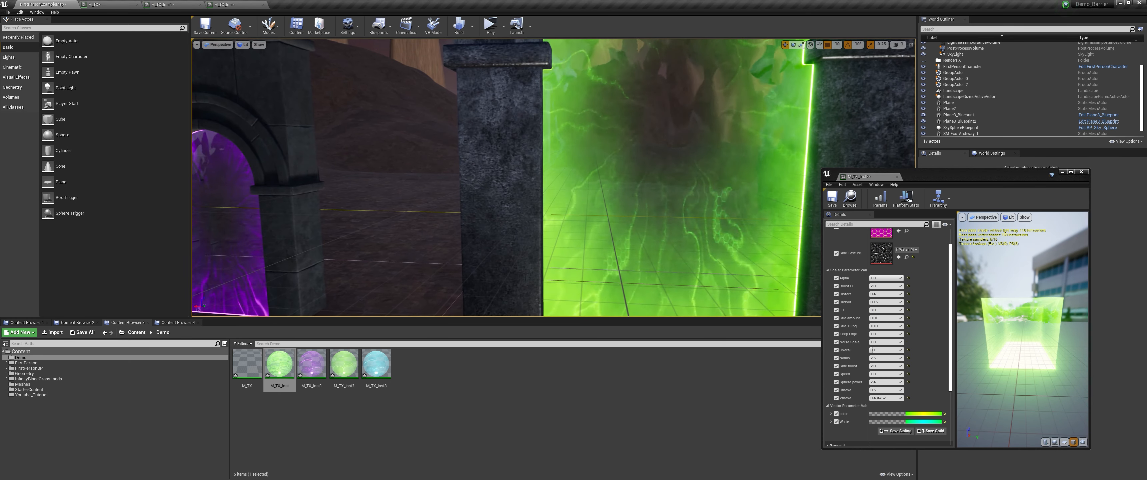
Step: Try a Distort value of 1 on the portal material and inspect the green barrier from farther back
{"action": "left_click", "coordinate": [889, 292]}
{"action": "type", "text": "1"}
{"action": "key", "text": "Return"}
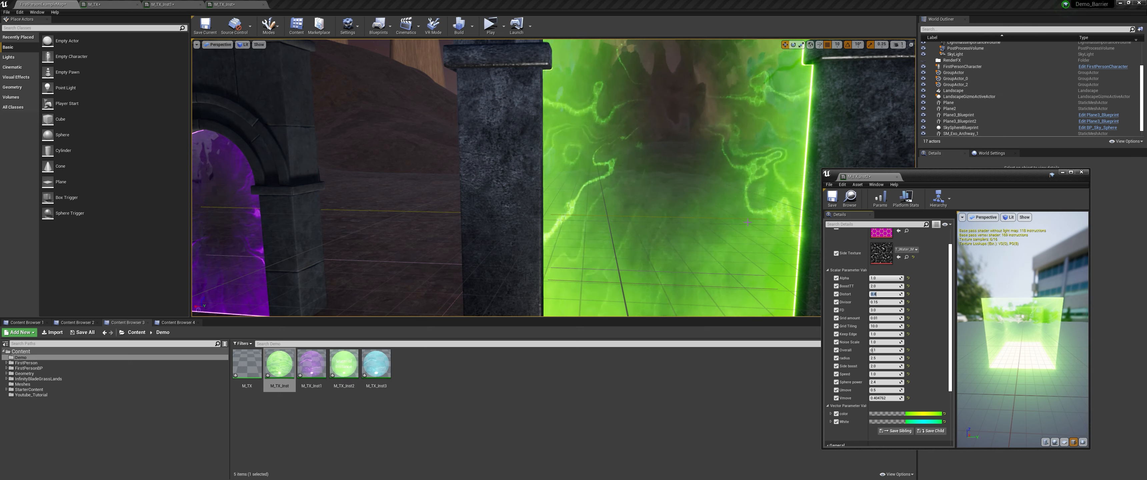
{"action": "mouse_move", "coordinate": [592, 179]}
{"action": "right_mouse_down"}
{"action": "mouse_move", "coordinate": [605, 180]}
{"action": "mouse_move", "coordinate": [593, 184]}
{"action": "right_mouse_up"}
{"action": "key", "text": "s"}
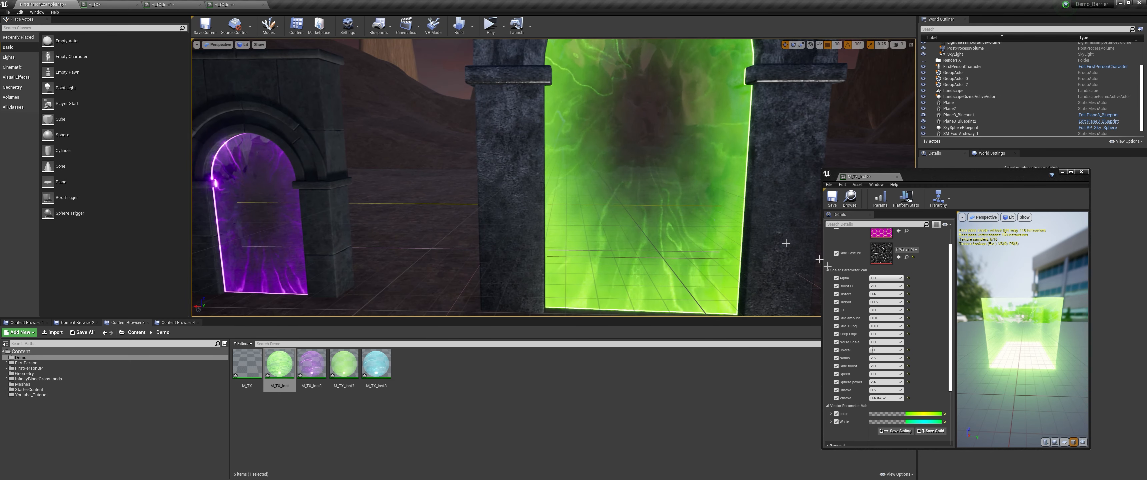
Step: Set the scalar parameter directly below Distort to 1 and view the whole green archway
{"action": "left_click", "coordinate": [883, 303]}
{"action": "key", "text": "Return"}
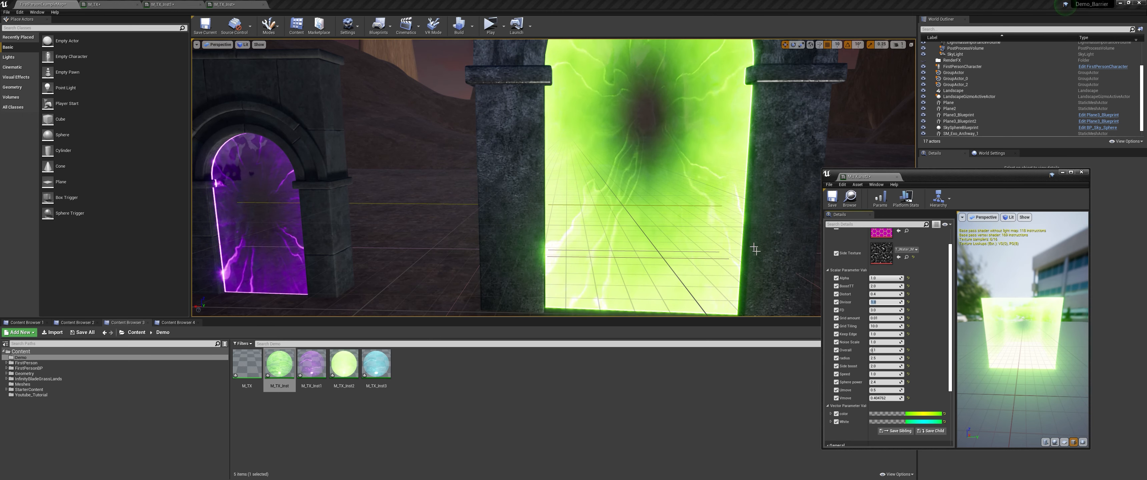
{"action": "right_click_drag", "start_coordinate": [721, 236], "coordinate": [733, 199]}
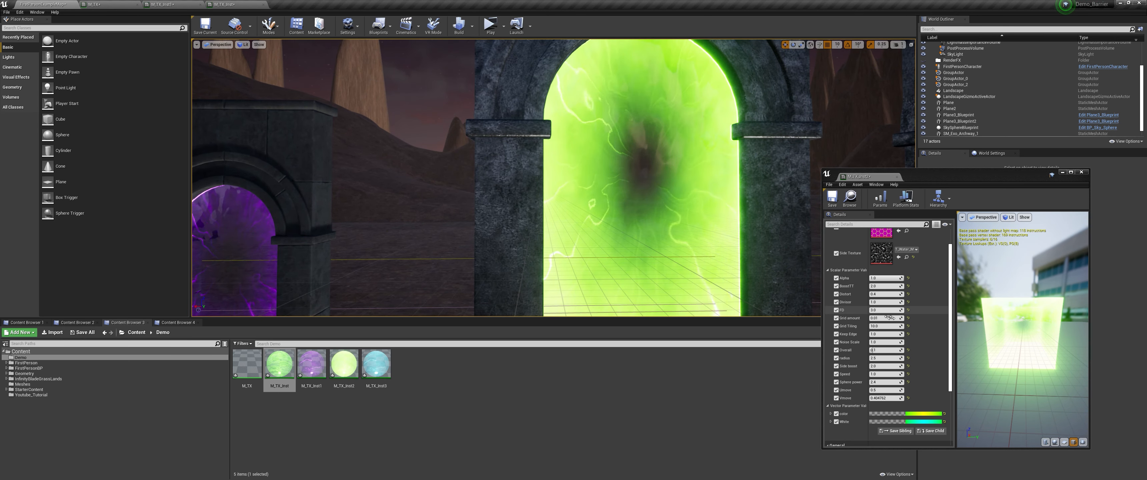
Step: Try a value of 0 for the scalar parameter directly below Distort, and return it to 1
{"action": "left_click", "coordinate": [885, 302]}
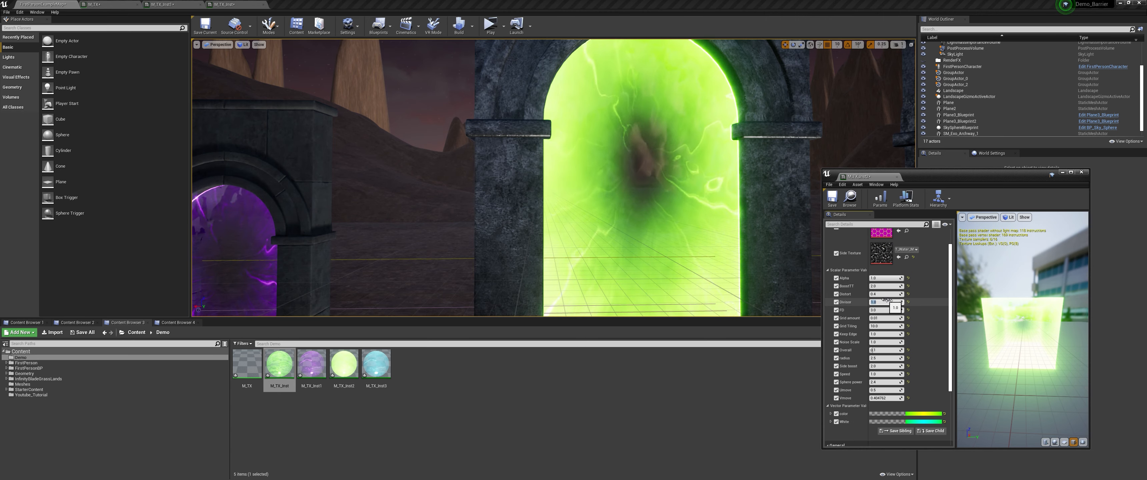
{"action": "type", "text": "0"}
{"action": "key", "text": "Return"}
{"action": "right_click_drag", "start_coordinate": [779, 247], "coordinate": [775, 263]}
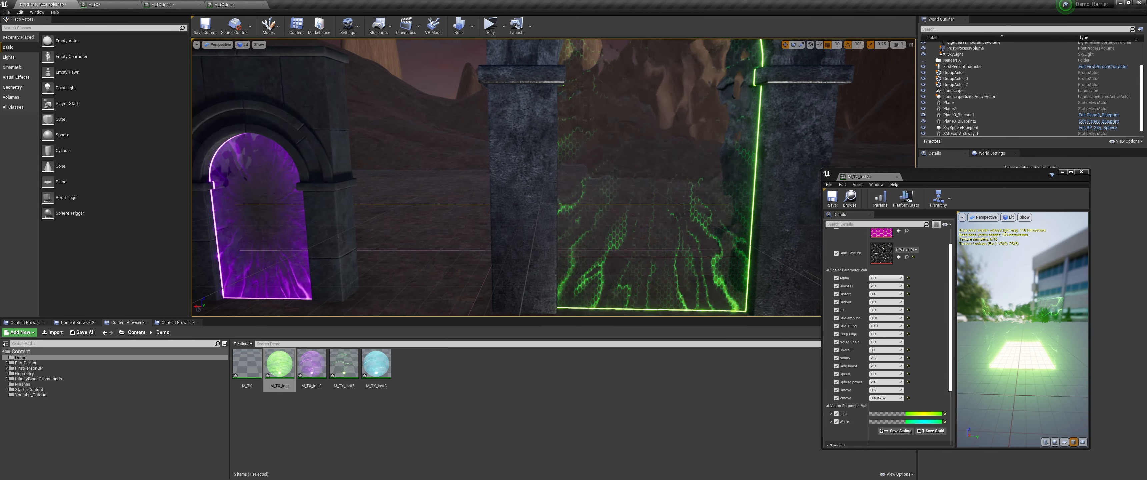
{"action": "left_click", "coordinate": [882, 304]}
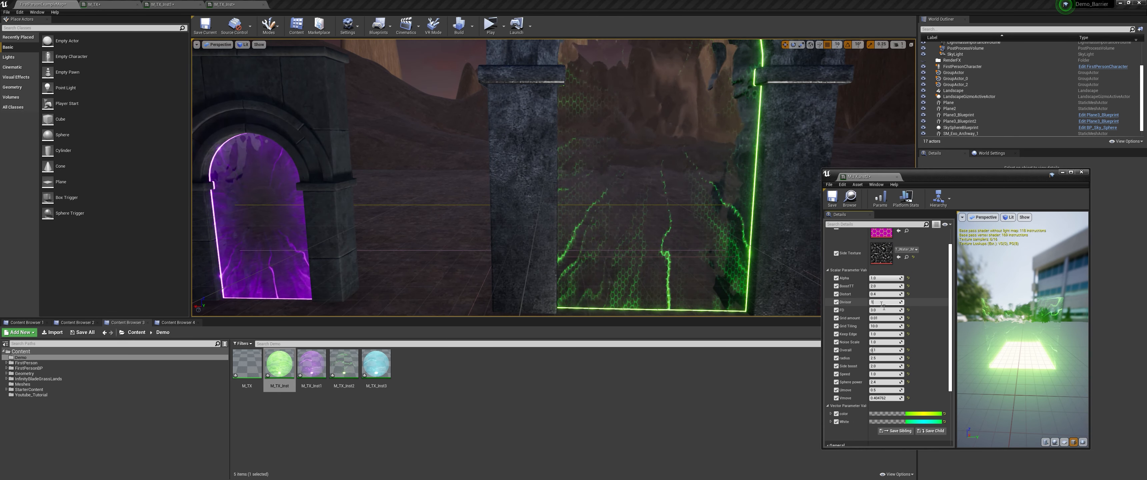
{"action": "type", "text": "1"}
{"action": "key", "text": "Return"}
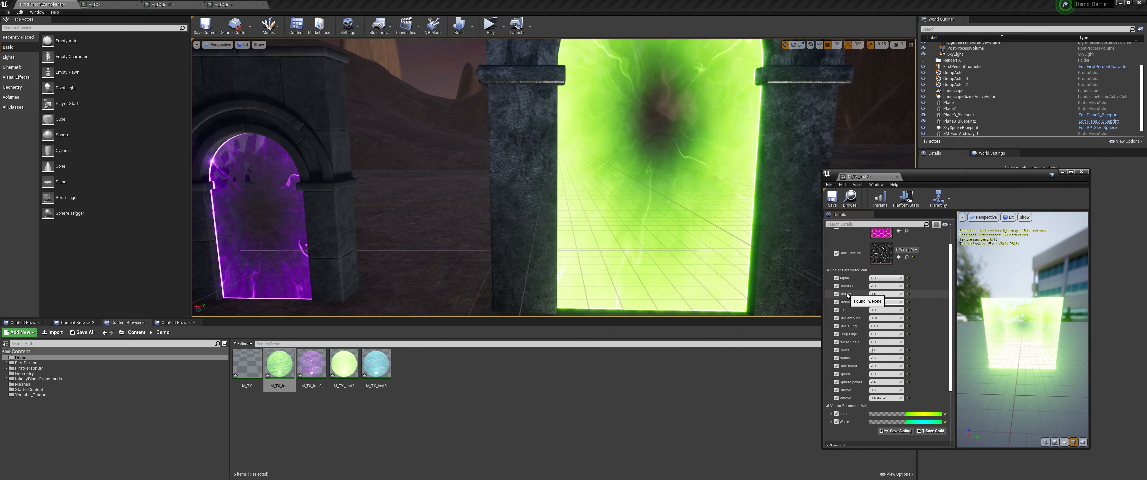
Step: Try the Perlin noise texture from the StarterContent textures as the portal material's Side Texture
{"action": "key", "text": "w"}
{"action": "right_click_drag", "start_coordinate": [758, 242], "coordinate": [815, 213]}
{"action": "key", "text": "s"}
{"action": "key", "text": "s"}
{"action": "key", "text": "w"}
{"action": "scroll", "coordinate": [896, 237], "scroll_direction": "up", "scroll_amount": 3}
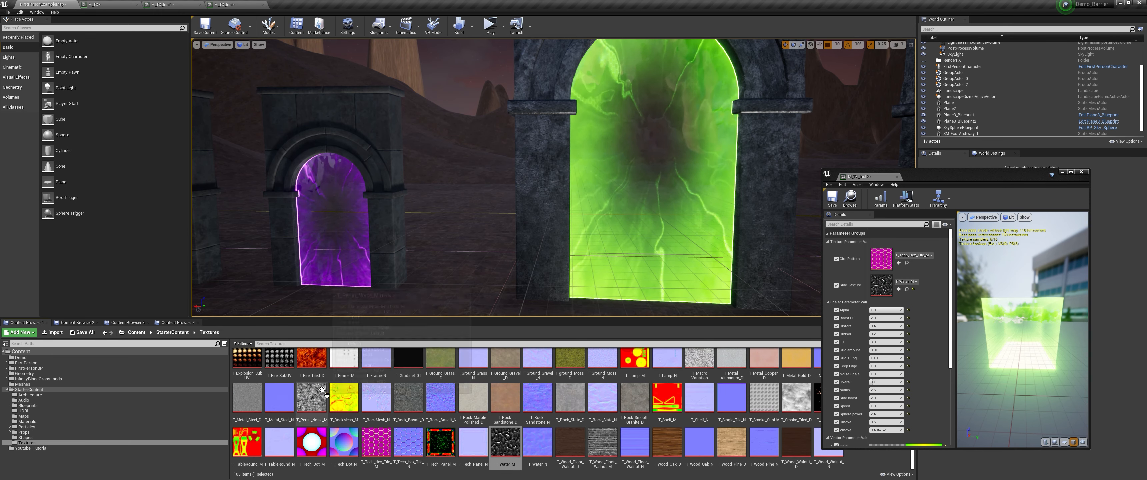
{"action": "left_click", "coordinate": [311, 398]}
{"action": "left_click", "coordinate": [898, 289]}
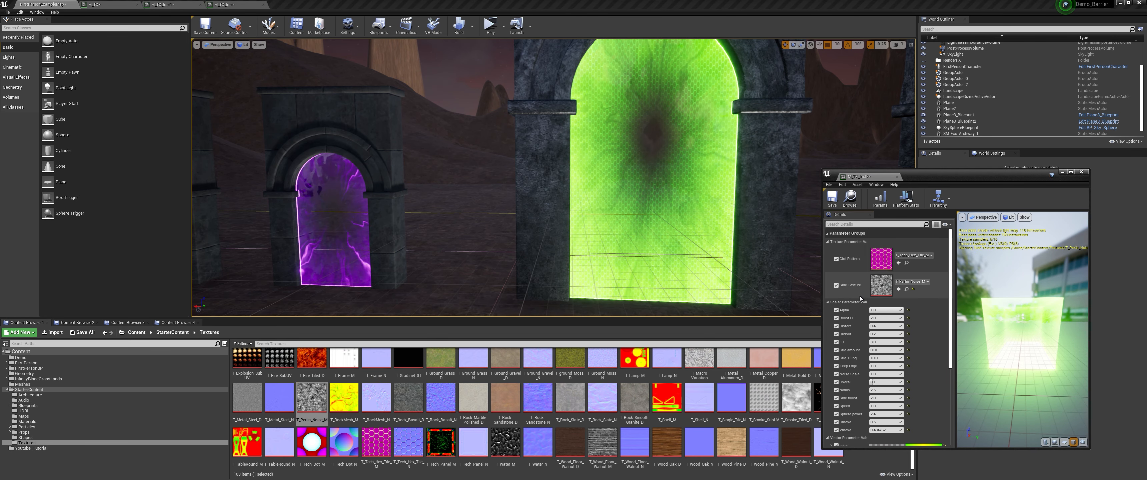
Step: Try another value for the portal material's Boost parameter and set it back to 2
{"action": "left_click_drag", "start_coordinate": [886, 313], "coordinate": [876, 314]}
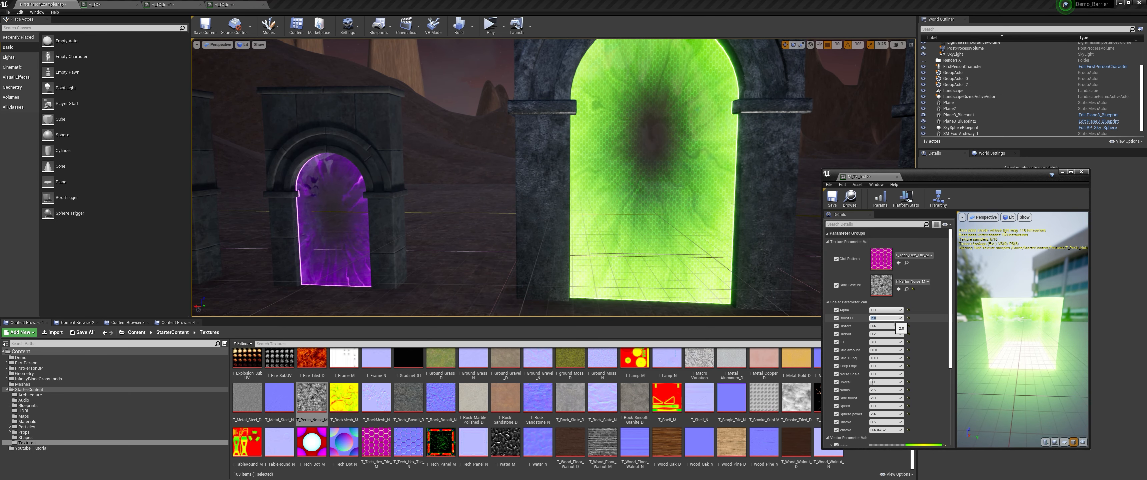
{"action": "key", "text": "Return"}
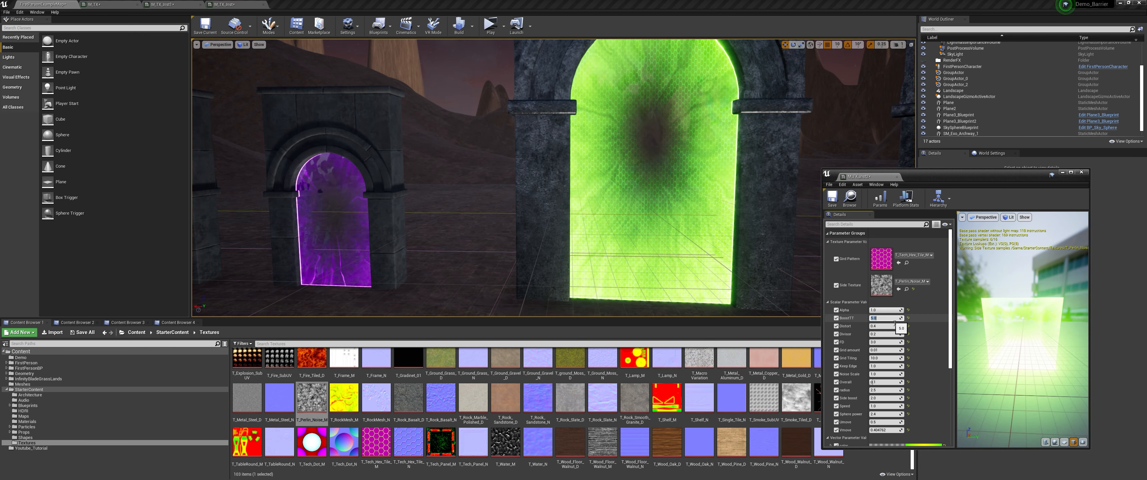
{"action": "type", "text": "2"}
{"action": "key", "text": "Return"}
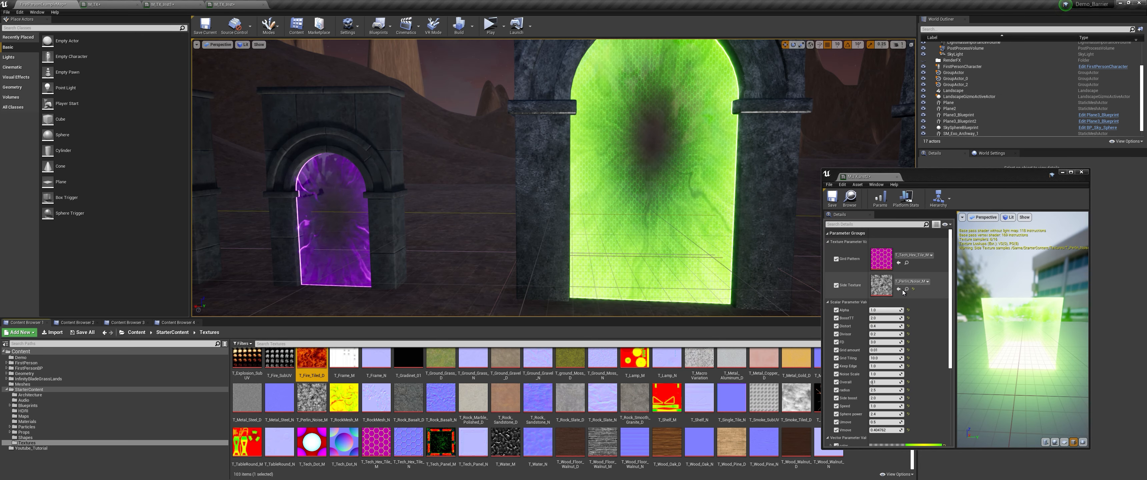
Step: Try T_Fire_Tiled_D, the macro variation texture and T_Burst_M one after another as the portal material's Side Texture
{"action": "left_click", "coordinate": [900, 290]}
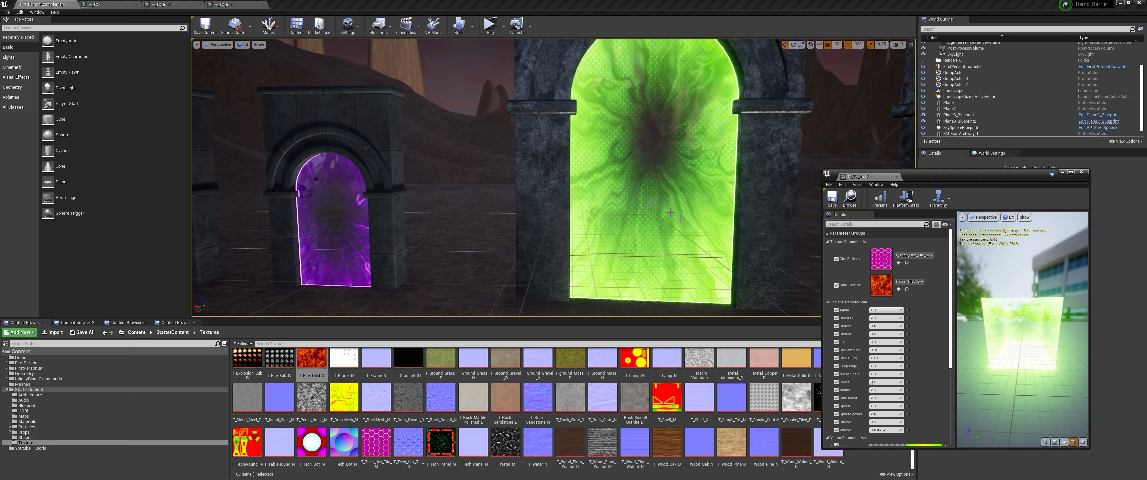
{"action": "scroll", "coordinate": [700, 379], "scroll_direction": "up", "scroll_amount": 1}
{"action": "left_click", "coordinate": [699, 378]}
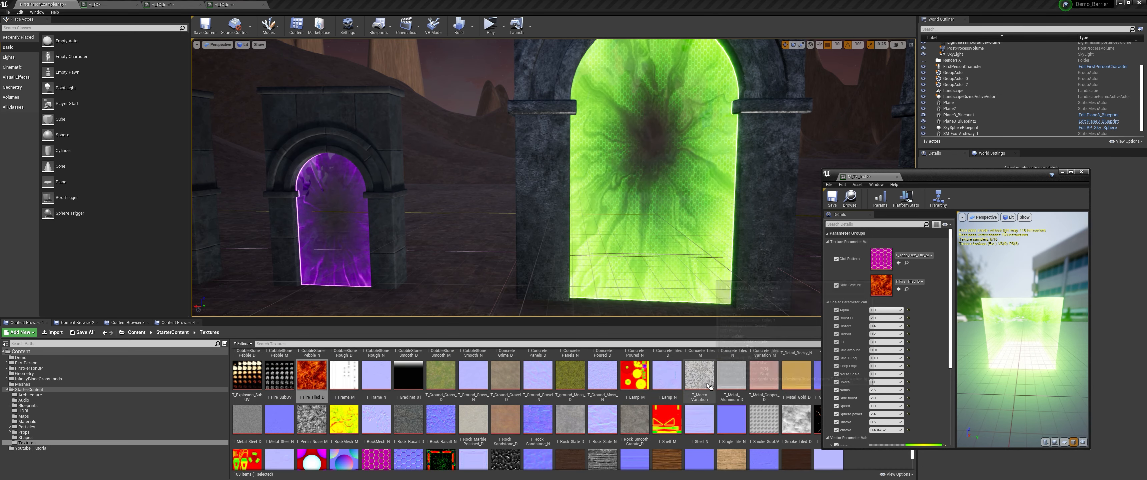
{"action": "left_click", "coordinate": [900, 290]}
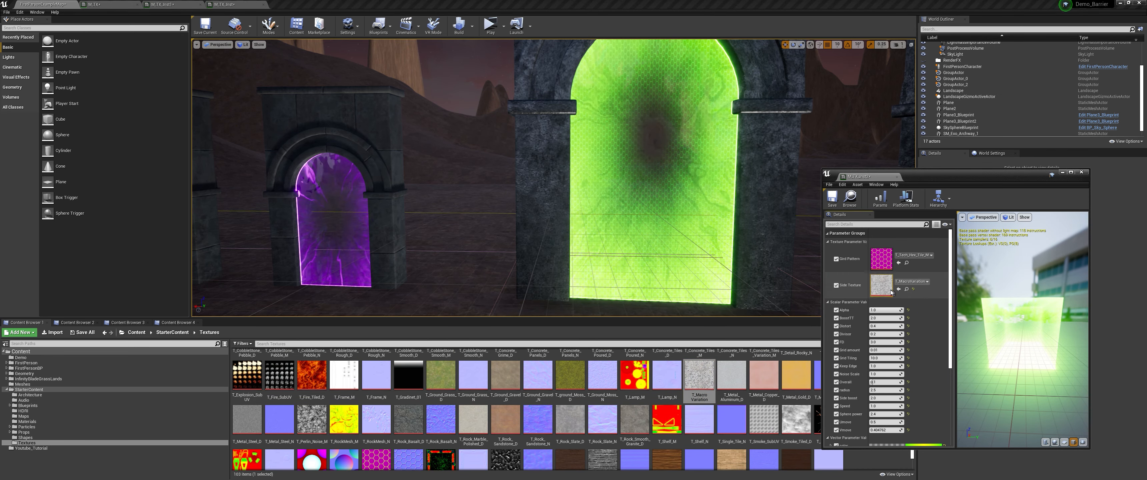
{"action": "scroll", "coordinate": [757, 357], "scroll_direction": "up", "scroll_amount": 3}
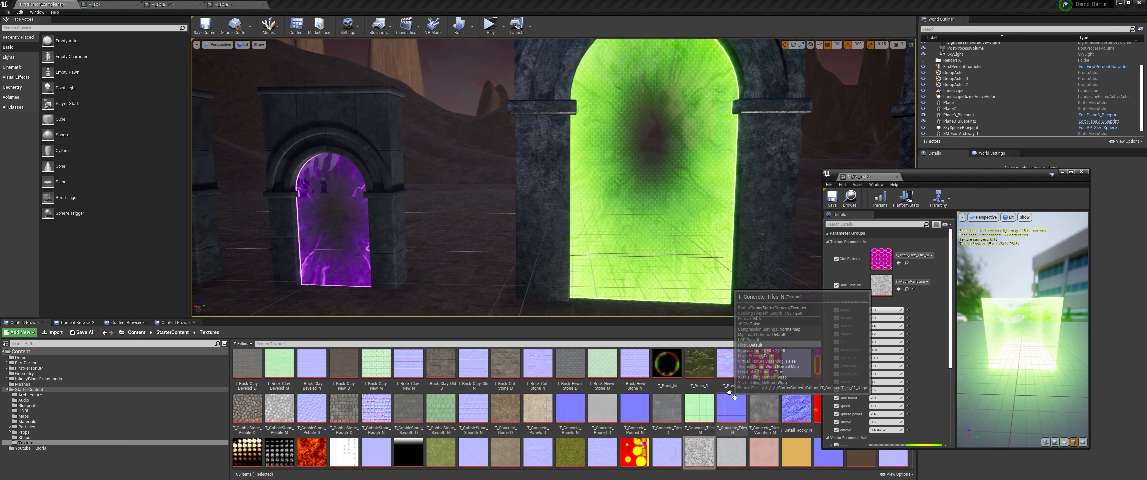
{"action": "left_click", "coordinate": [667, 367]}
{"action": "left_click", "coordinate": [898, 290]}
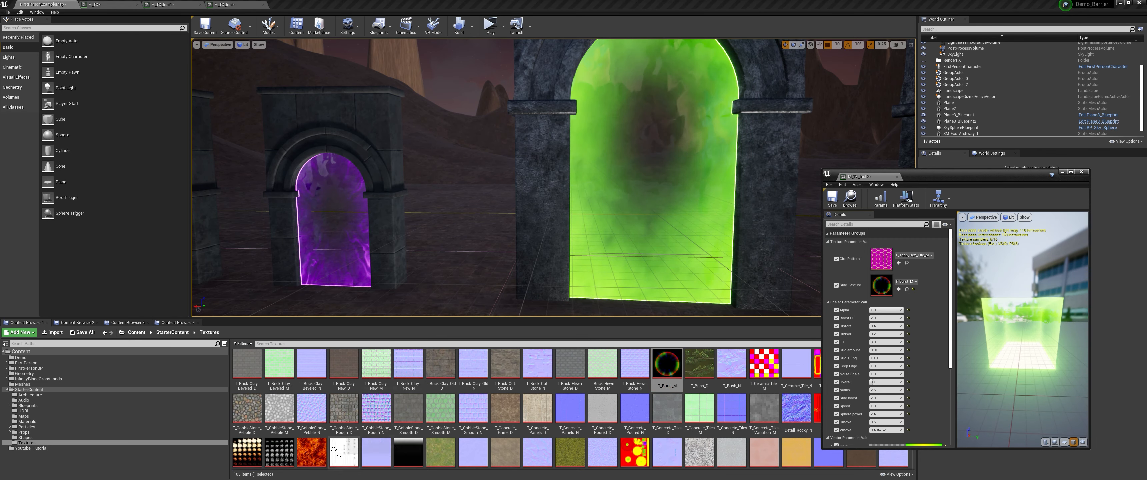
Step: Set the portal material's Side Texture back to T_Water_M
{"action": "scroll", "coordinate": [505, 409], "scroll_direction": "down", "scroll_amount": 3}
{"action": "left_click", "coordinate": [505, 443]}
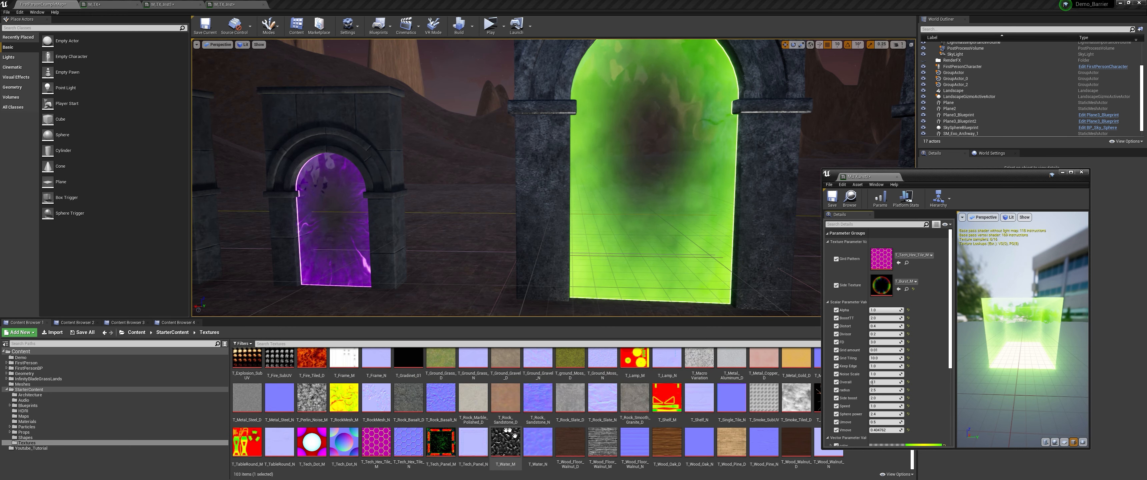
{"action": "left_click", "coordinate": [899, 289]}
{"action": "mouse_move", "coordinate": [790, 268]}
{"action": "right_mouse_down"}
{"action": "mouse_move", "coordinate": [803, 267]}
{"action": "mouse_move", "coordinate": [770, 266]}
{"action": "mouse_move", "coordinate": [793, 267]}
{"action": "right_mouse_up"}
Step: Assign T_Fire_Tiled_D as the portal material's Grid Pattern texture and set Grid amount to 1
{"action": "left_click", "coordinate": [312, 359]}
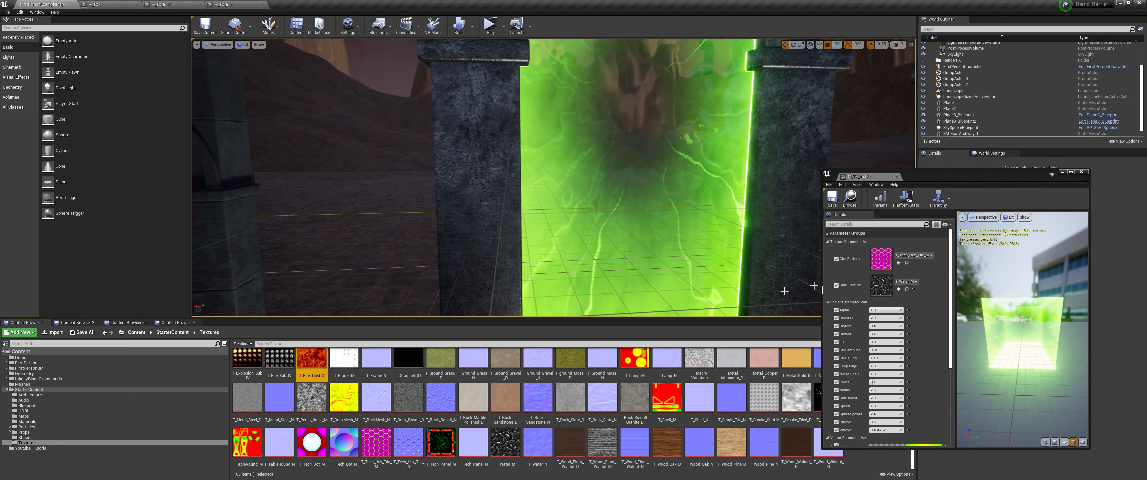
{"action": "left_click", "coordinate": [899, 262]}
{"action": "scroll", "coordinate": [888, 334], "scroll_direction": "down", "scroll_amount": 2}
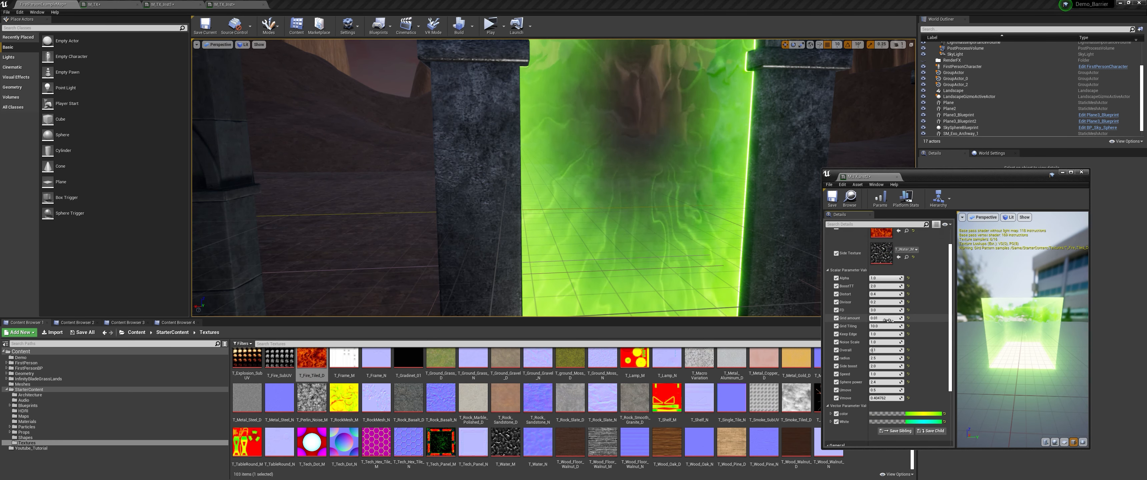
{"action": "key", "text": "Return"}
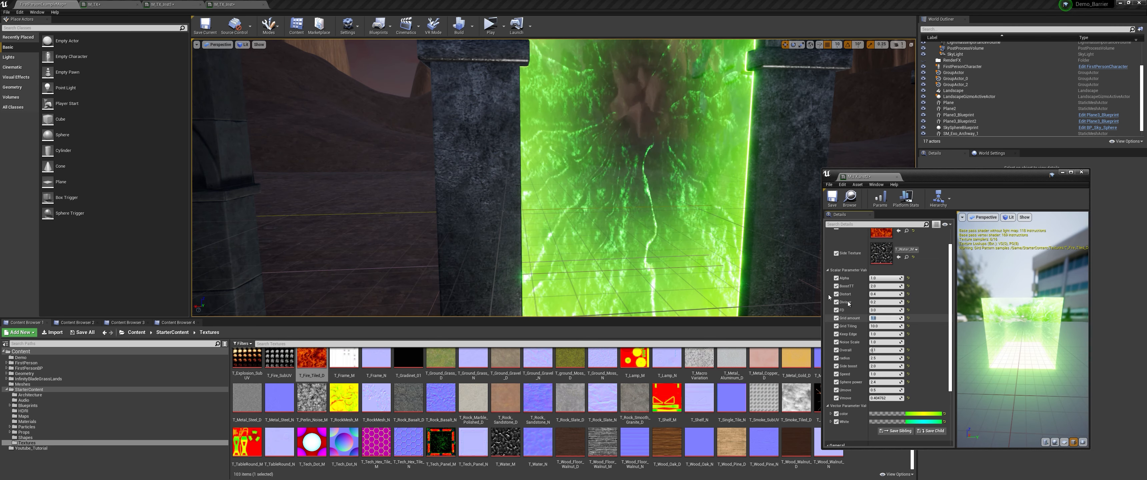
Step: Replace the portal material's Grid Pattern texture with T_Smoke_Tiled_D
{"action": "key", "text": "s"}
{"action": "right_click_drag", "start_coordinate": [786, 267], "coordinate": [769, 264]}
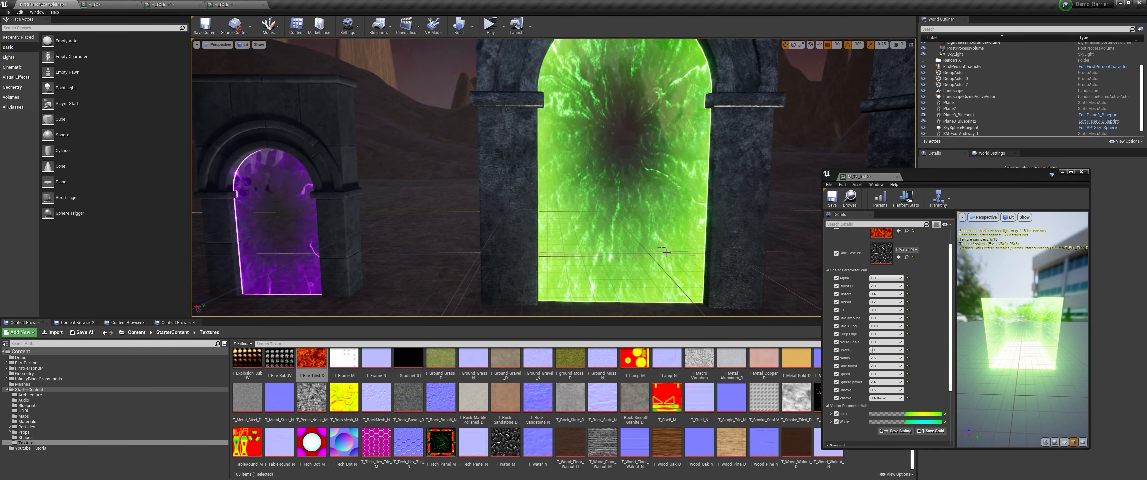
{"action": "left_click", "coordinate": [796, 398]}
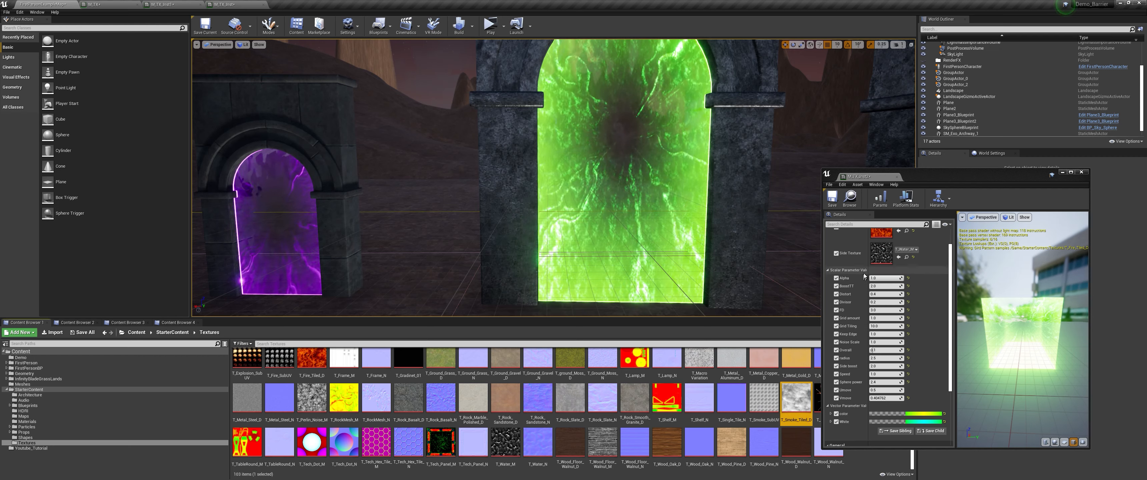
{"action": "left_click", "coordinate": [898, 232]}
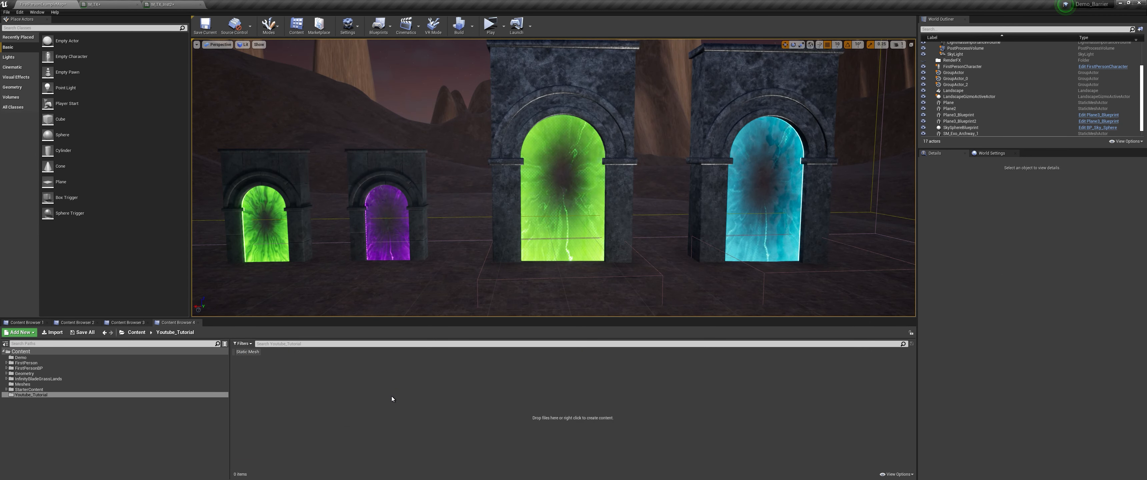
Step: Create a material named M_Barrier in the Youtube_Tutorial folder and open it for editing
{"action": "right_click", "coordinate": [394, 391]}
{"action": "left_click", "coordinate": [440, 259]}
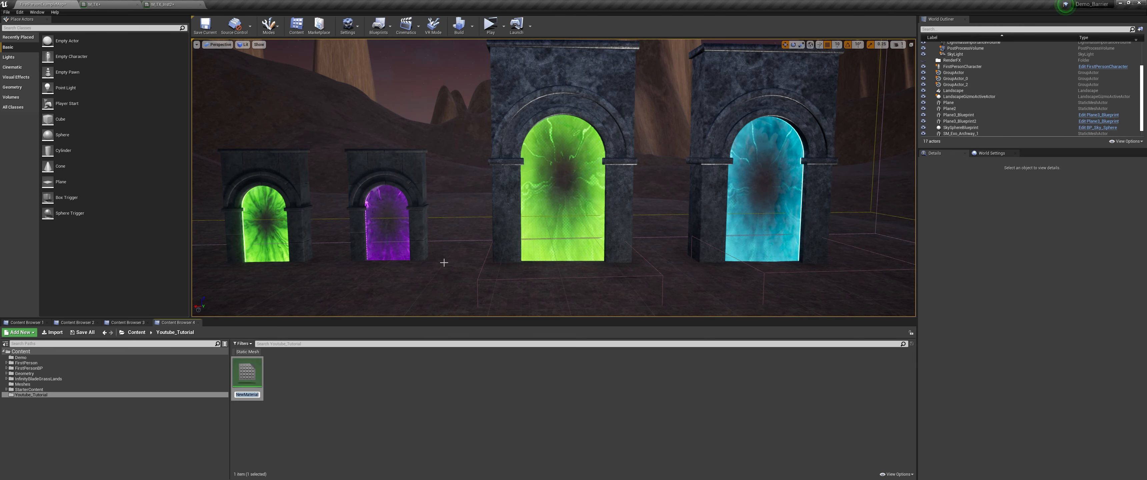
{"action": "type", "text": "M_Barrier"}
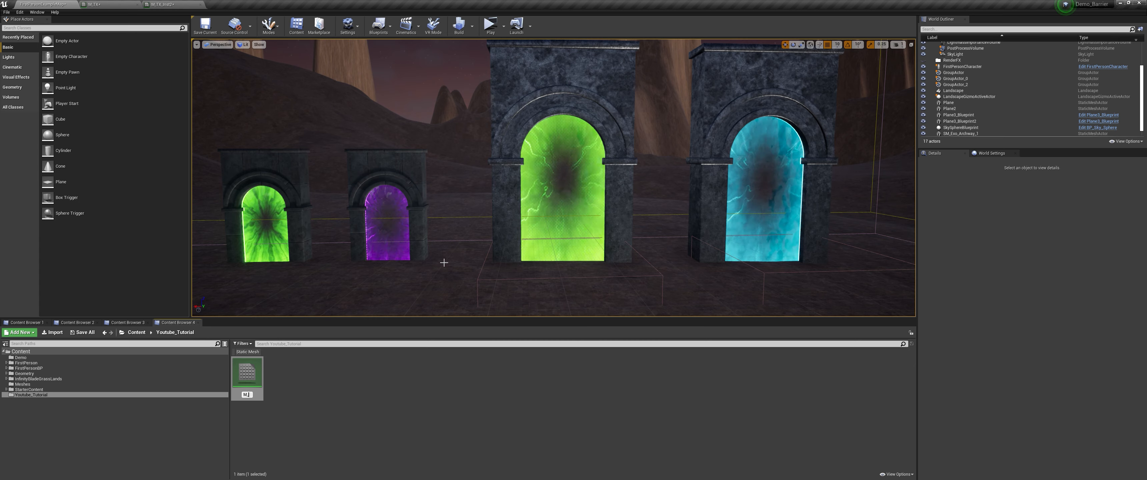
{"action": "key", "text": "Return"}
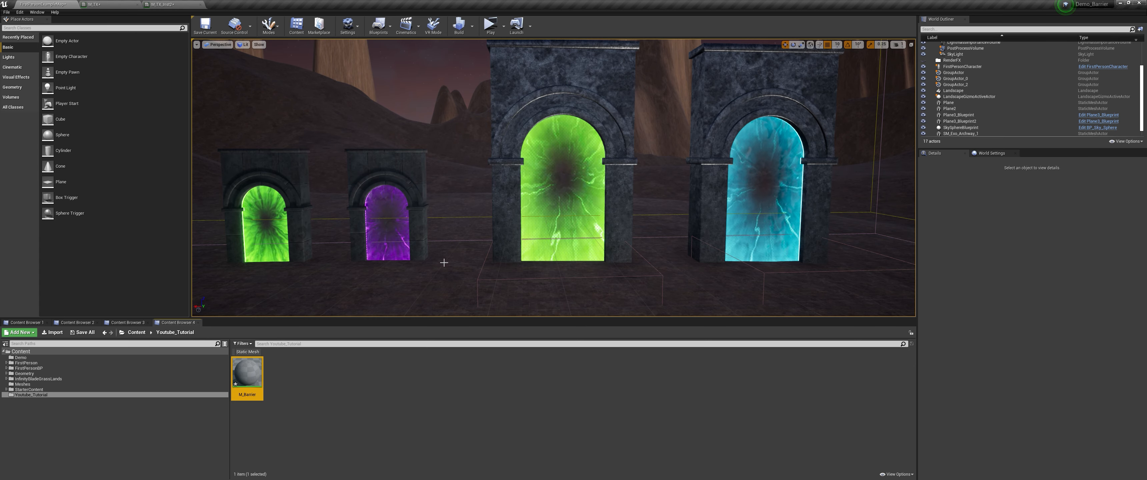
{"action": "double_click", "coordinate": [245, 368]}
{"action": "right_click_drag", "start_coordinate": [422, 158], "coordinate": [610, 115]}
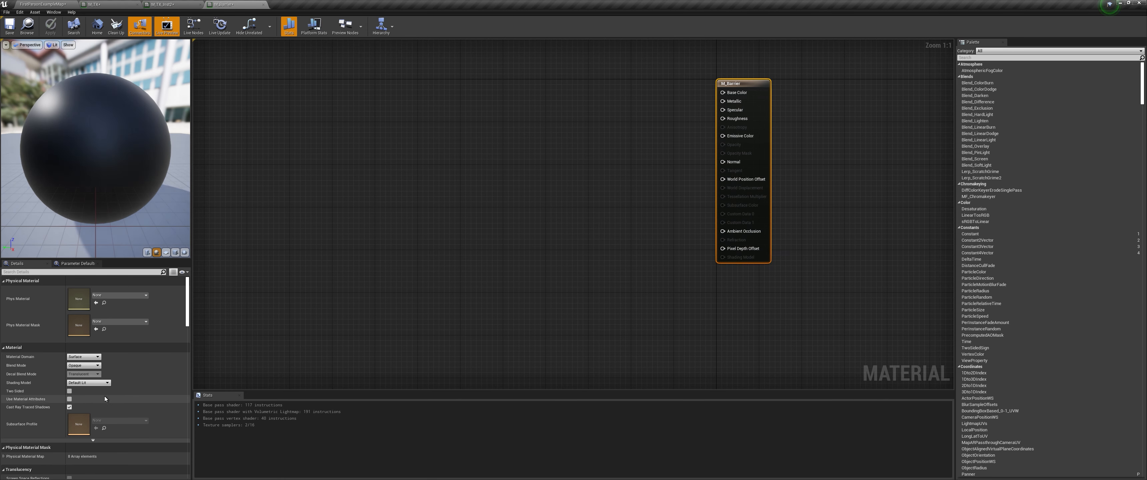
Step: Make the M_Barrier material two-sided and look at the green portal in the level from another angle
{"action": "left_click", "coordinate": [70, 392]}
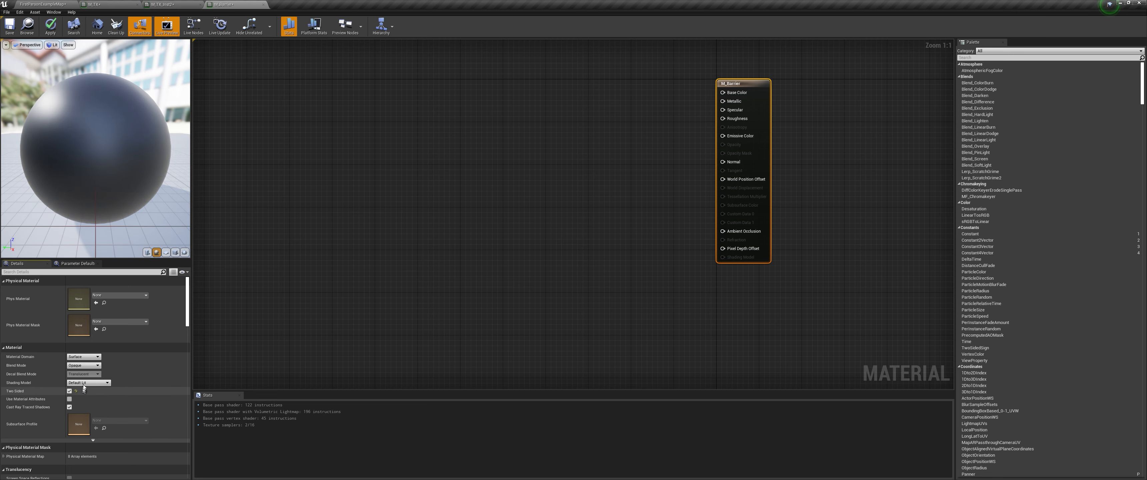
{"action": "left_click", "coordinate": [45, 4]}
{"action": "right_click_drag", "start_coordinate": [437, 122], "coordinate": [241, 118]}
{"action": "key", "text": "w"}
{"action": "key", "text": "d"}
{"action": "key", "text": "s"}
{"action": "right_click_drag", "start_coordinate": [644, 213], "coordinate": [643, 213]}
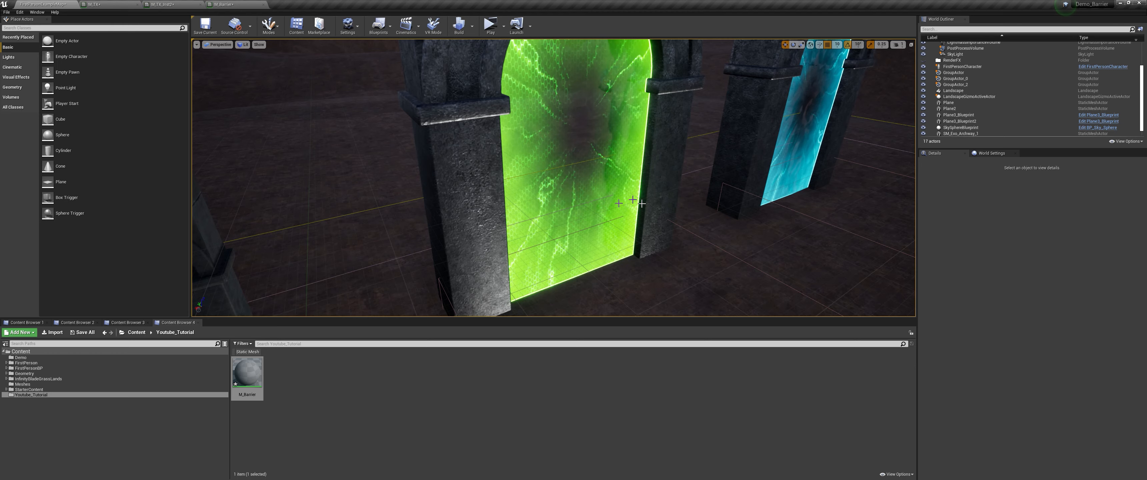
Step: Set M_Barrier's blend mode to Translucent and its shading model to Unlit
{"action": "left_click", "coordinate": [232, 4]}
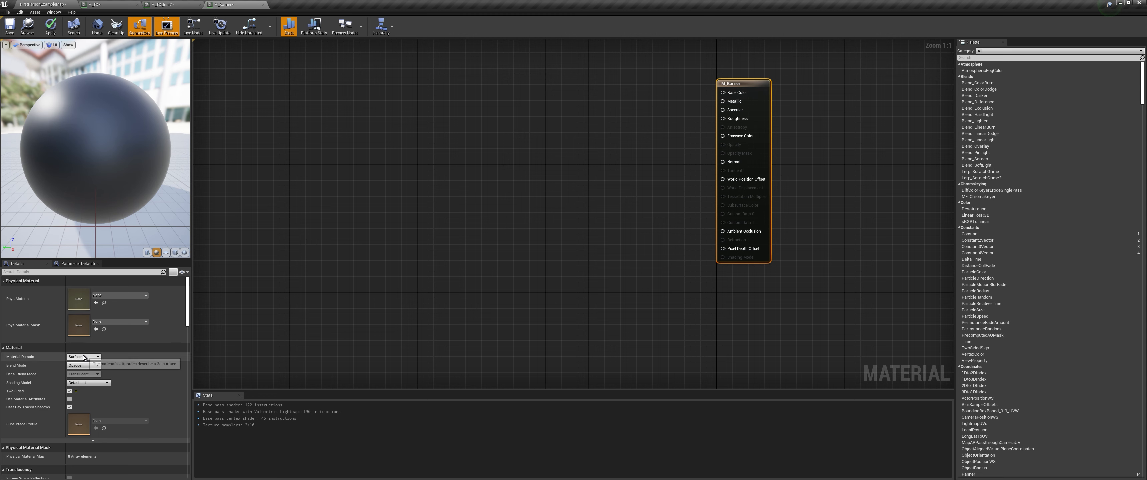
{"action": "left_click", "coordinate": [93, 366]}
{"action": "left_click", "coordinate": [83, 382]}
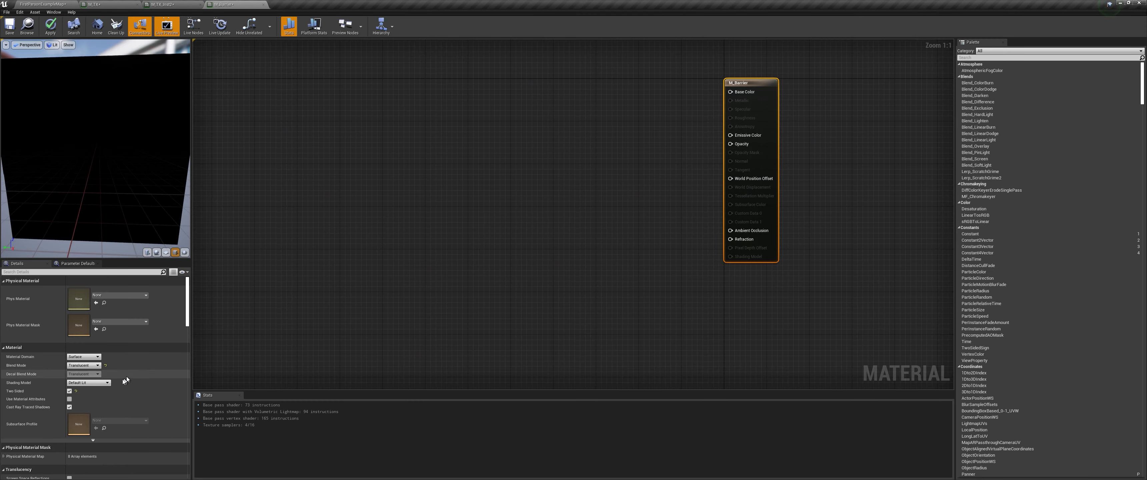
{"action": "left_click", "coordinate": [88, 383]}
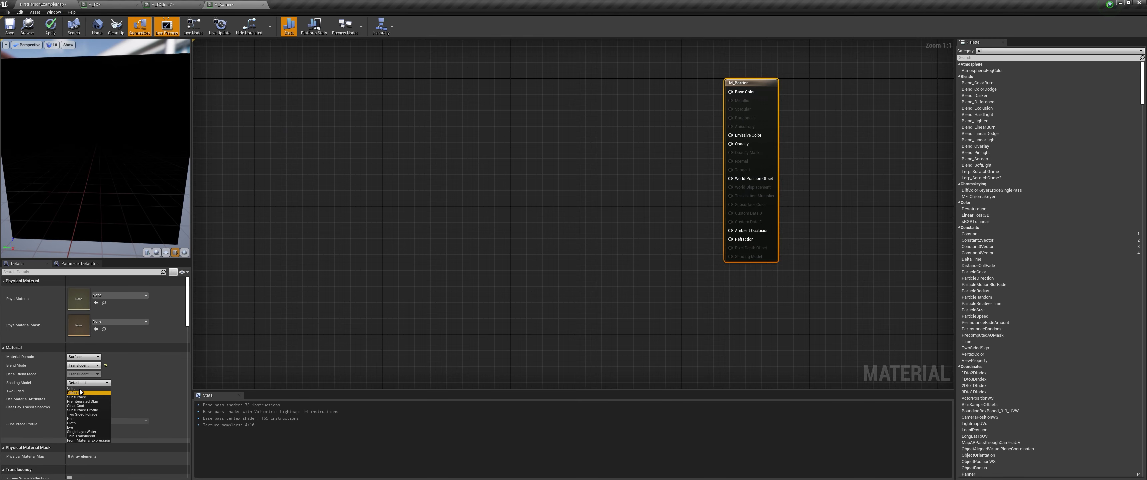
{"action": "left_click", "coordinate": [70, 387]}
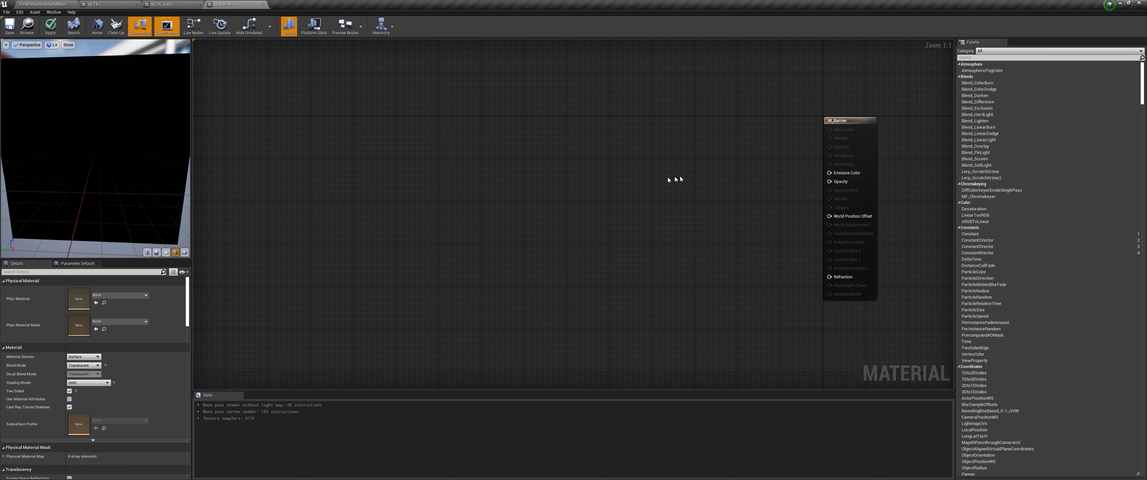
Step: Add the StarterContent textures T_Smoke_Tiled_D, T_Tech_Hex_Tile_M, T_Water_M and T_Water_N to the M_Barrier graph as texture samples
{"action": "left_click", "coordinate": [54, 2]}
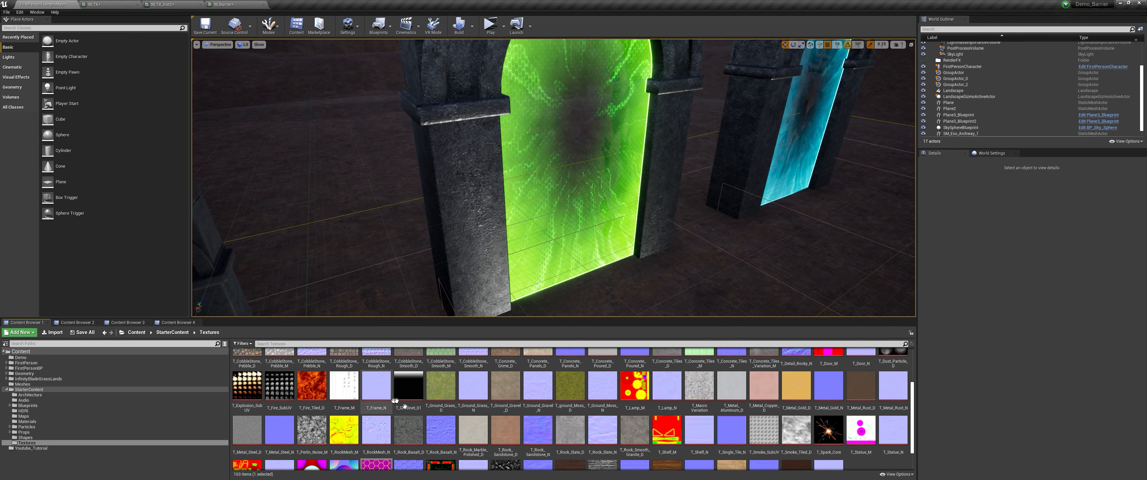
{"action": "left_click", "coordinate": [796, 395]}
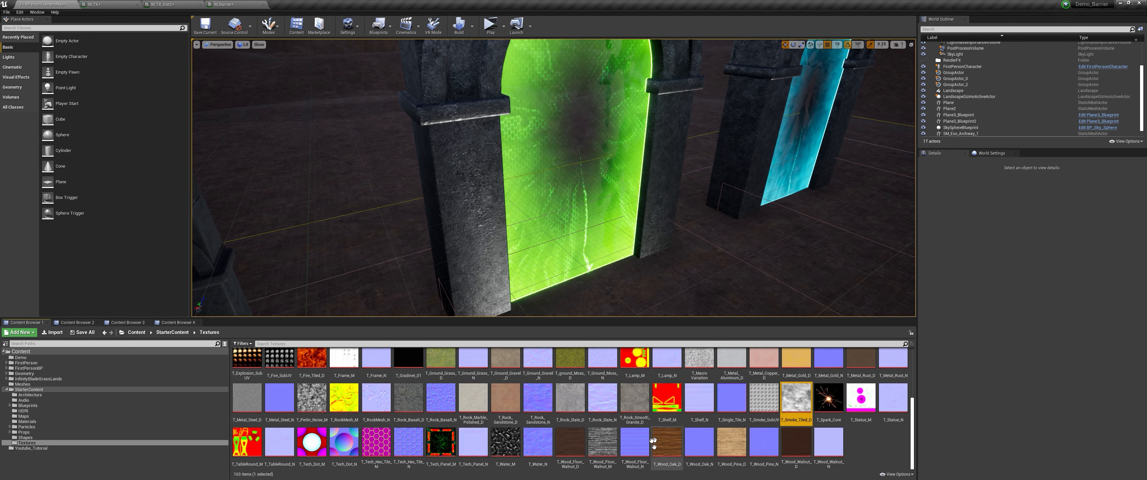
{"action": "left_click", "coordinate": [384, 453], "text": "ctrl"}
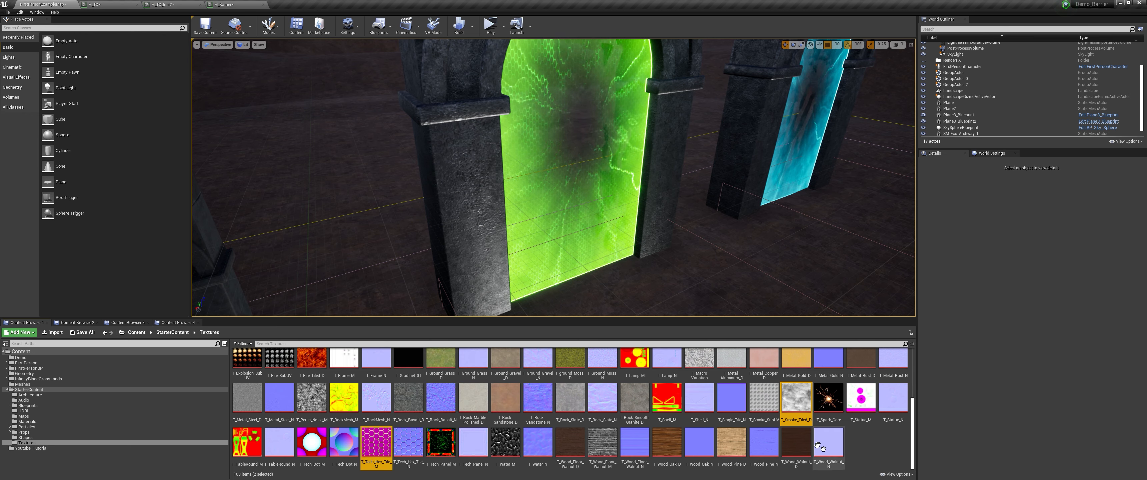
{"action": "left_click", "coordinate": [506, 446], "text": "ctrl"}
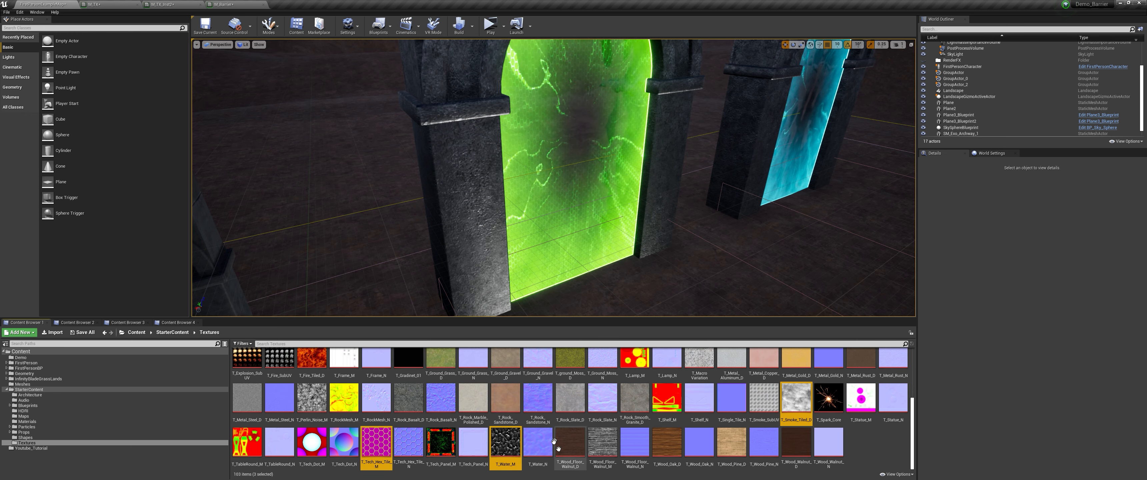
{"action": "left_click", "coordinate": [538, 444], "text": "ctrl"}
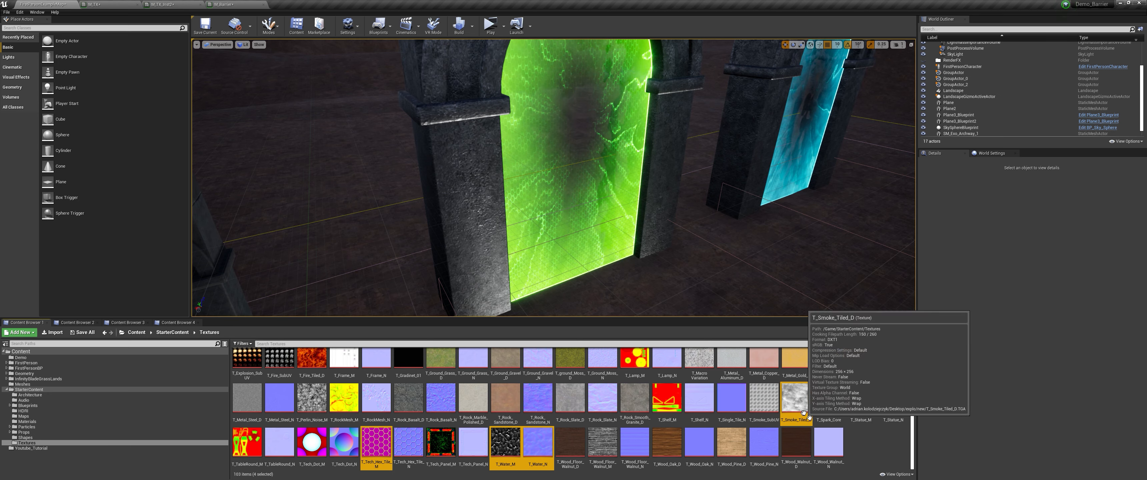
{"action": "left_click_drag", "start_coordinate": [796, 399], "coordinate": [460, 127]}
Step: Spread the stacked texture samples apart in the M_Barrier graph, keeping the smoke sample by itself, and widen the material preview area
{"action": "left_click_drag", "start_coordinate": [542, 164], "coordinate": [468, 365]}
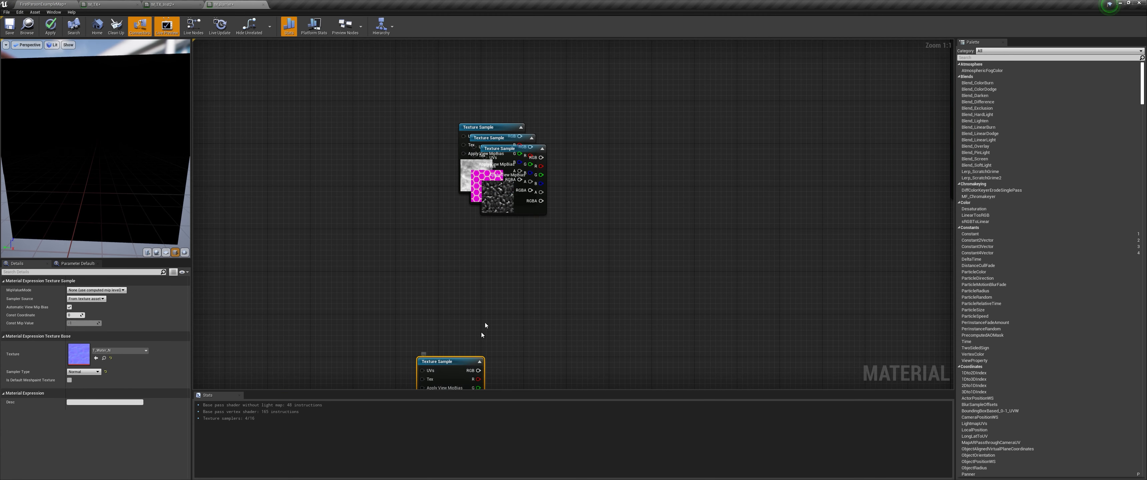
{"action": "right_click_drag", "start_coordinate": [536, 190], "coordinate": [711, 113]}
{"action": "left_click_drag", "start_coordinate": [714, 82], "coordinate": [701, 131]}
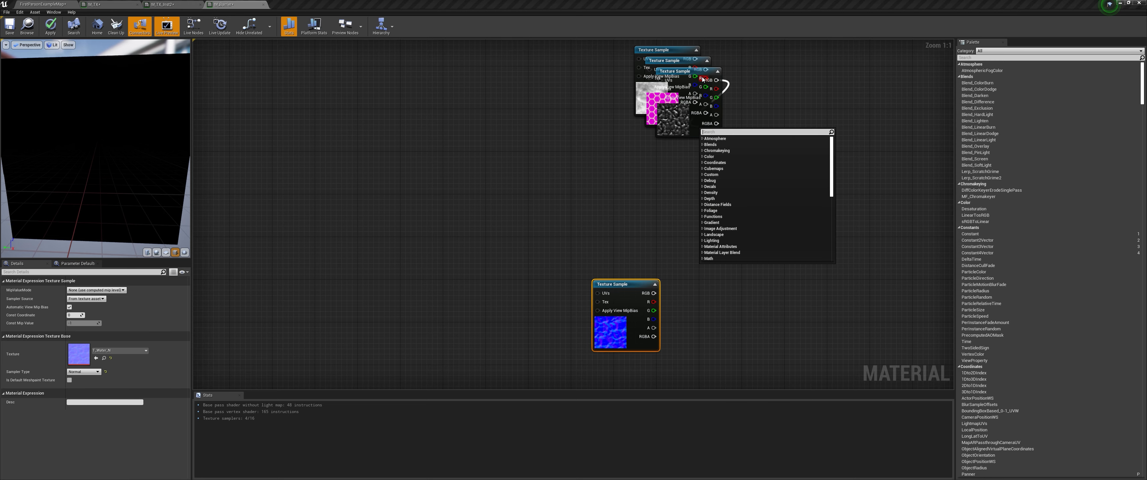
{"action": "left_click_drag", "start_coordinate": [707, 71], "coordinate": [475, 276]}
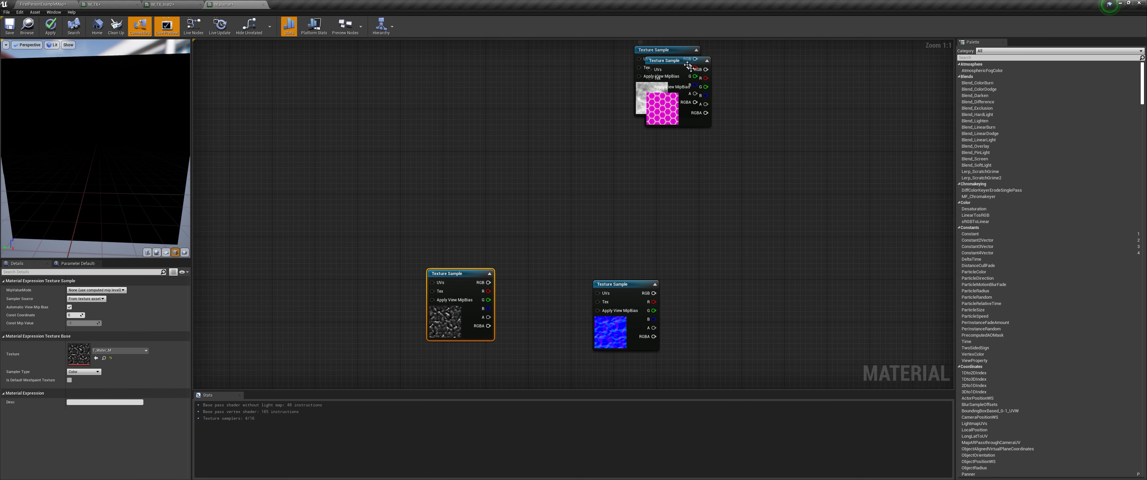
{"action": "left_click_drag", "start_coordinate": [688, 65], "coordinate": [359, 249]}
{"action": "right_click_drag", "start_coordinate": [375, 220], "coordinate": [384, 286]}
{"action": "left_click_drag", "start_coordinate": [166, 178], "coordinate": [299, 178]}
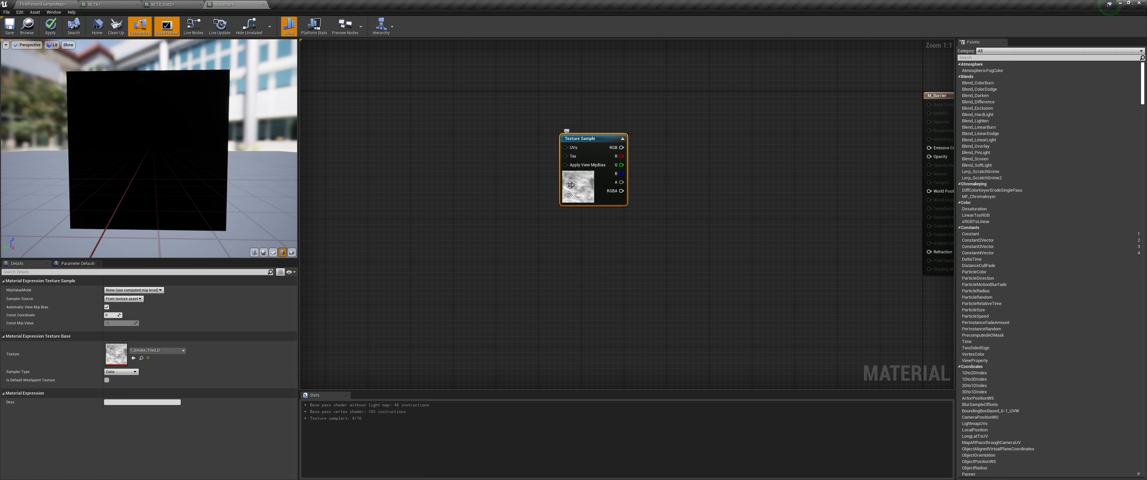
{"action": "left_click_drag", "start_coordinate": [596, 147], "coordinate": [521, 149]}
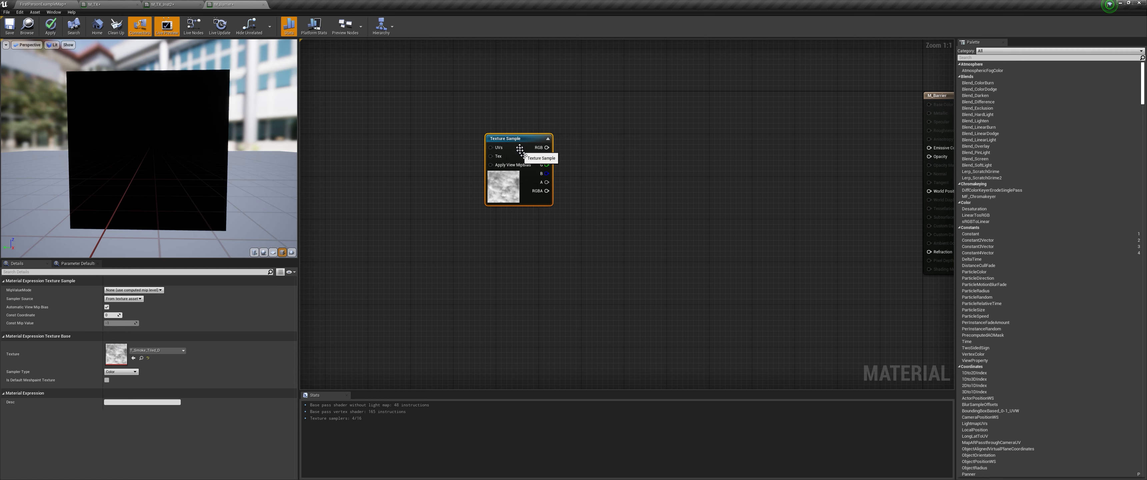
Step: Add a NormalFromHeightmapChaos node beside the smoke texture sample
{"action": "right_click", "coordinate": [575, 163]}
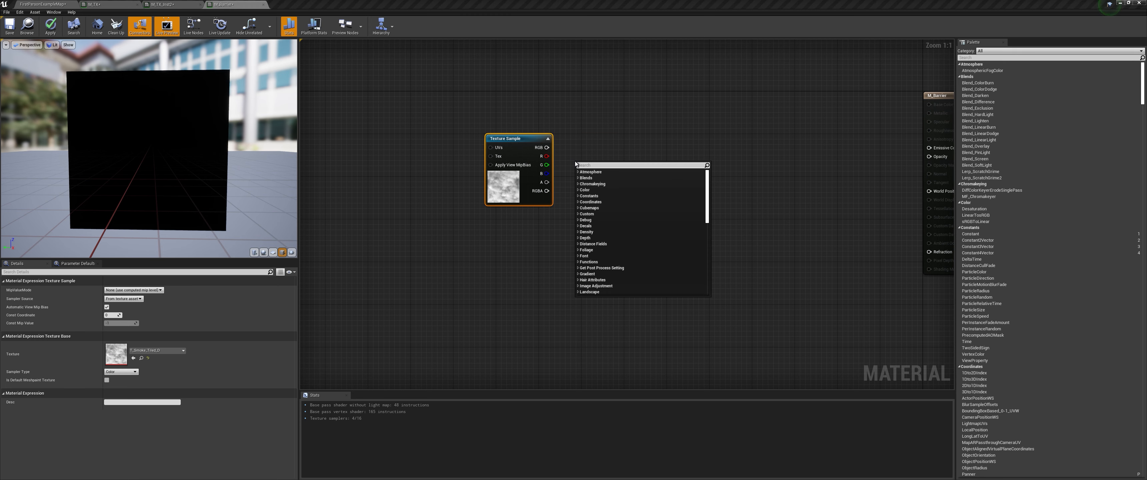
{"action": "type", "text": "mot"}
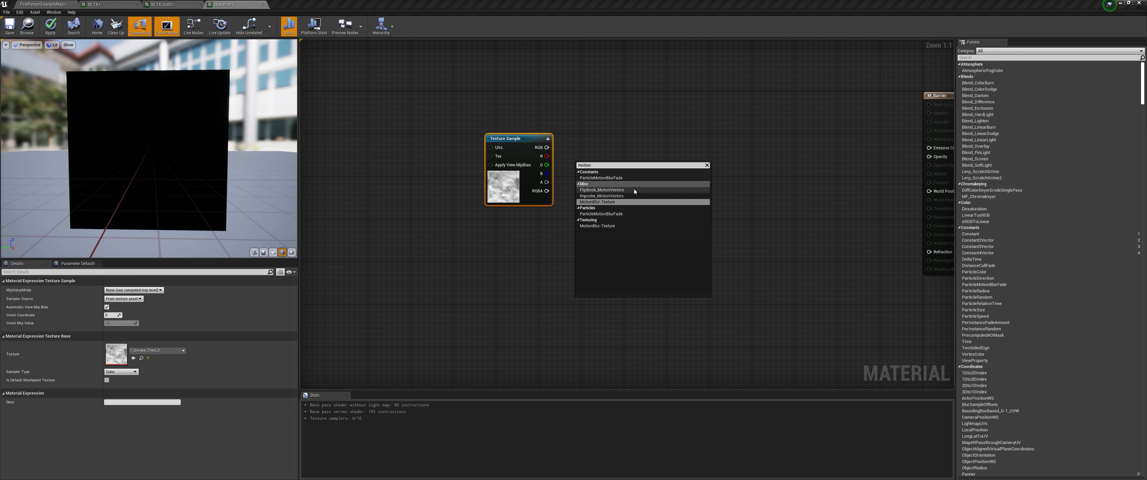
{"action": "type", "text": "io"}
{"action": "key", "text": "BackSpace"}
{"action": "key", "text": "BackSpace"}
{"action": "key", "text": "BackSpace"}
{"action": "key", "text": "BackSpace"}
{"action": "key", "text": "BackSpace"}
{"action": "type", "text": "heig"}
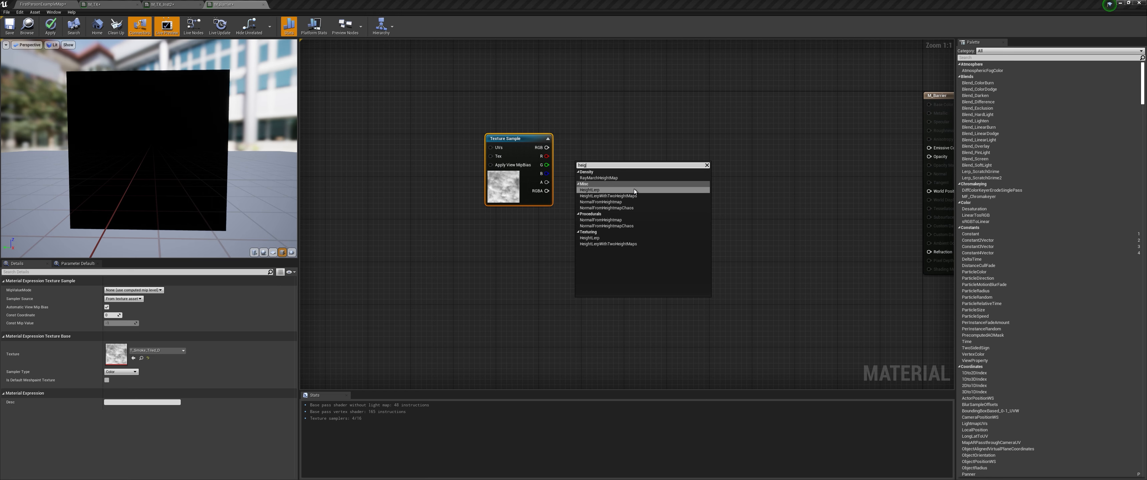
{"action": "type", "text": "hmap"}
{"action": "key", "text": "BackSpace"}
{"action": "key", "text": "BackSpace"}
{"action": "key", "text": "BackSpace"}
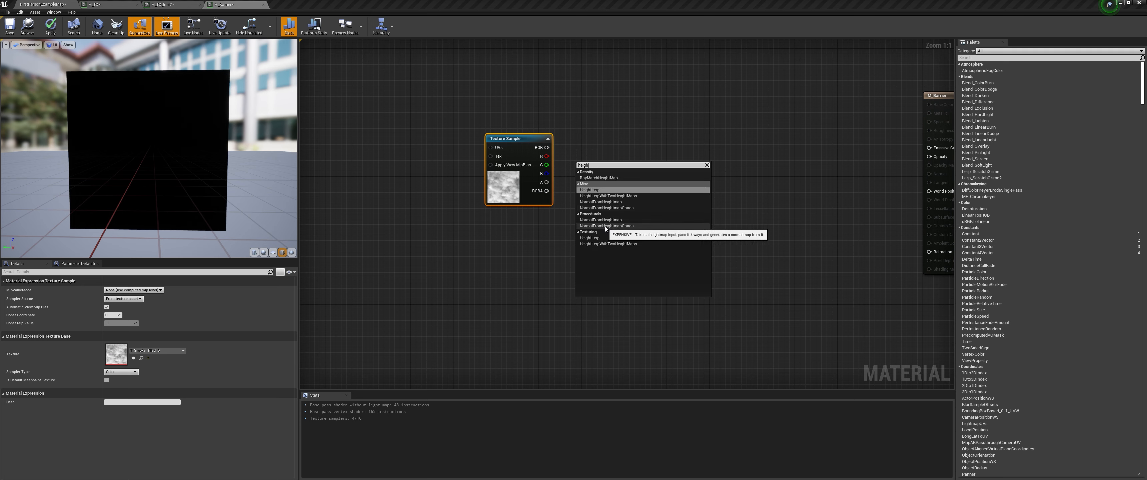
{"action": "left_click", "coordinate": [616, 226]}
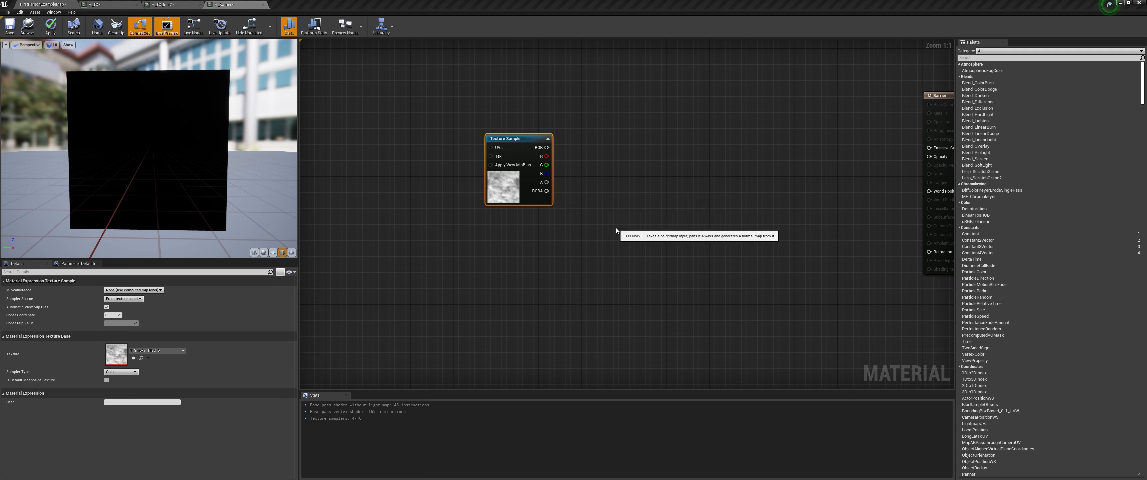
Step: Copy a Motion_4WayChaos node from inside the NormalFromHeightmapChaos function and paste it into the M_Barrier graph
{"action": "double_click", "coordinate": [612, 167]}
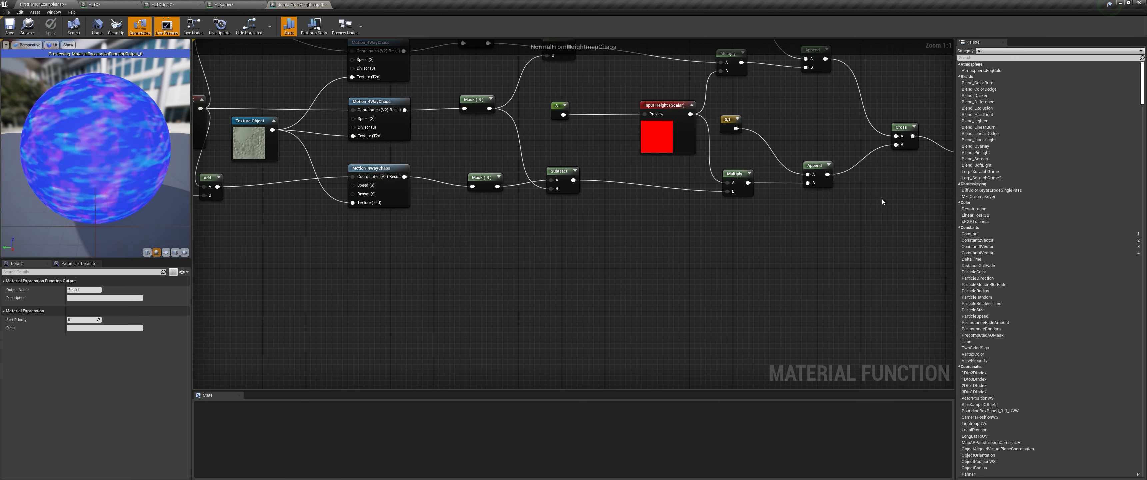
{"action": "left_click", "coordinate": [644, 231]}
{"action": "right_click", "coordinate": [644, 232]}
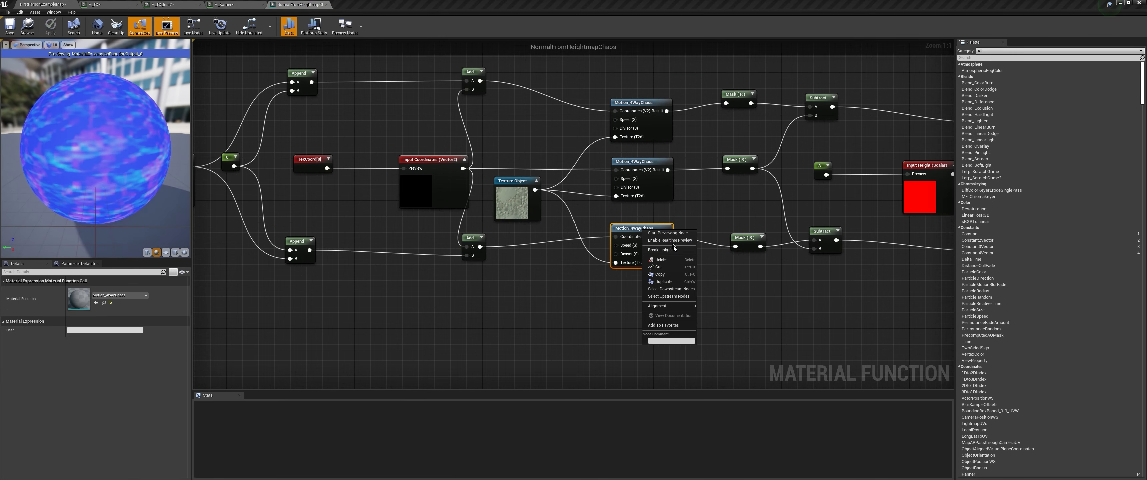
{"action": "left_click", "coordinate": [662, 274]}
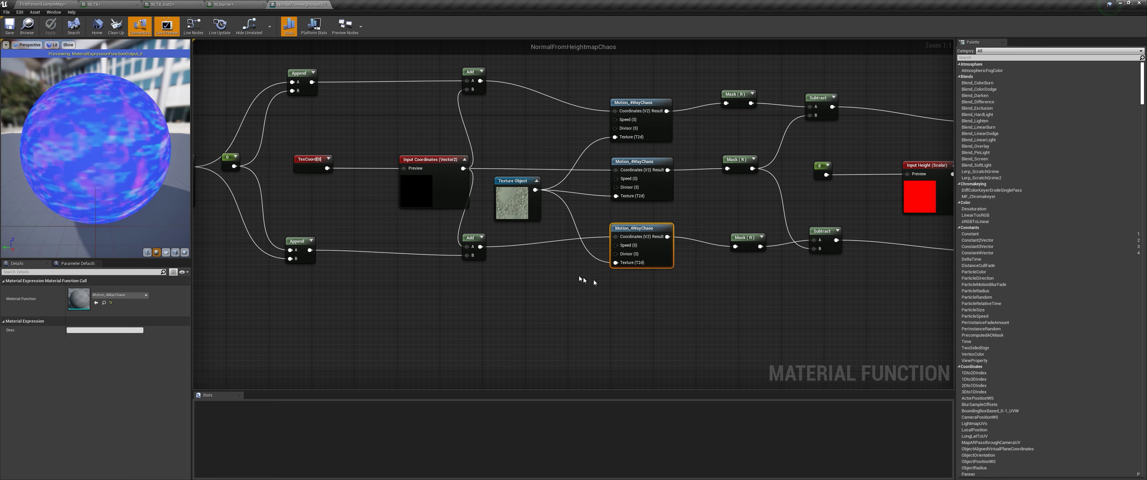
{"action": "left_click", "coordinate": [327, 4]}
{"action": "right_click", "coordinate": [667, 262]}
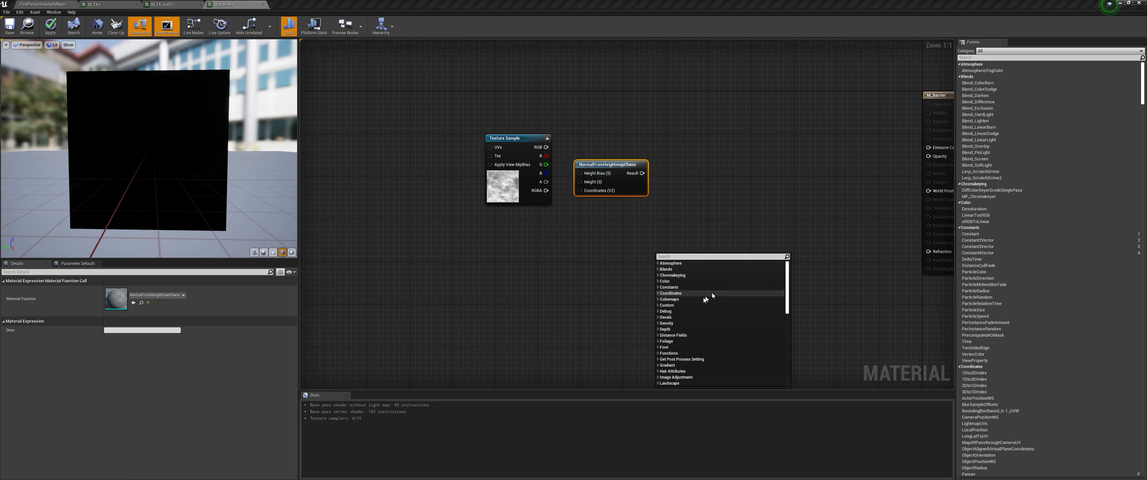
{"action": "left_click", "coordinate": [601, 257]}
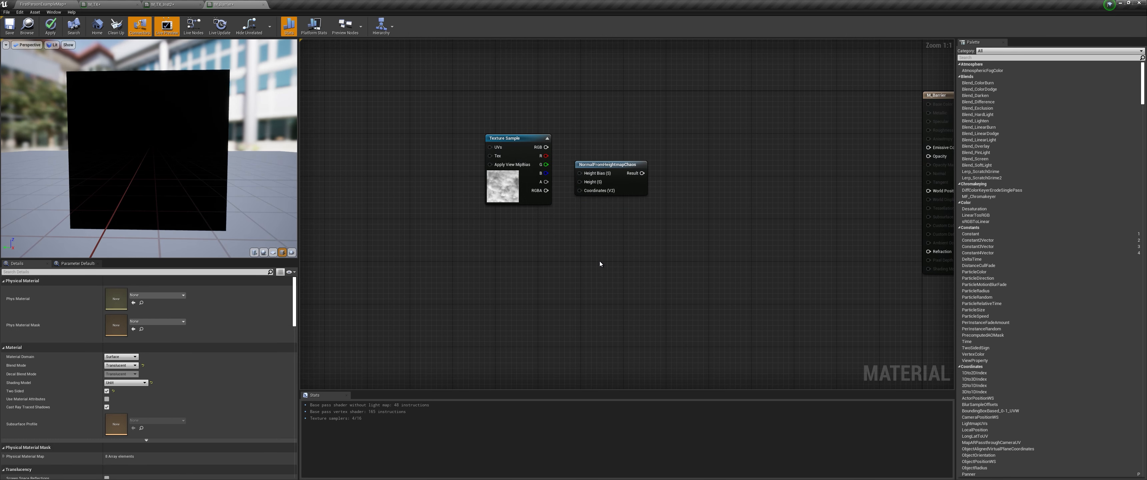
{"action": "key", "text": "ctrl+v"}
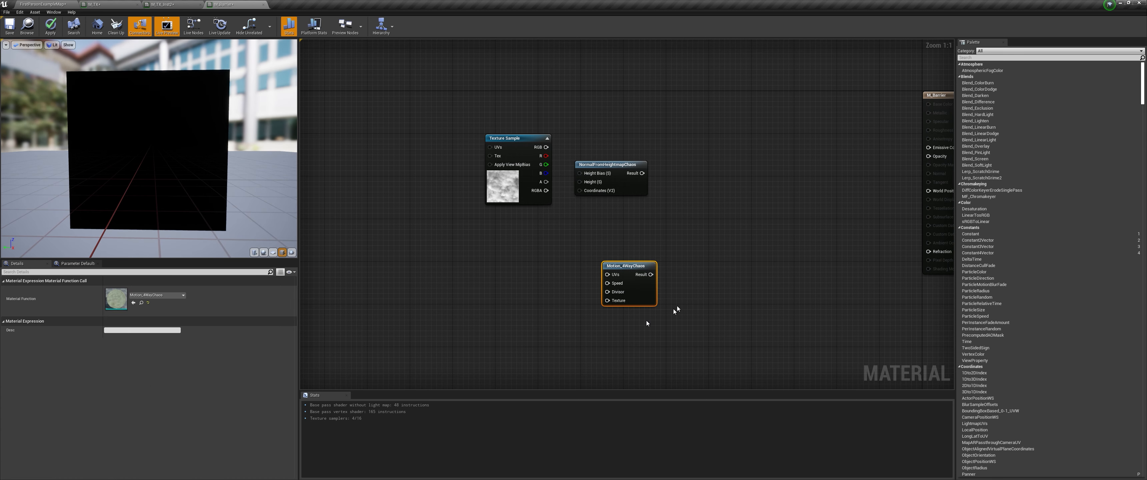
Step: Delete the NormalFromHeightmapChaos node and arrange Motion_4WayChaos between the smoke texture sample and the M_Barrier output node
{"action": "left_click", "coordinate": [628, 175]}
{"action": "key", "text": "Delete"}
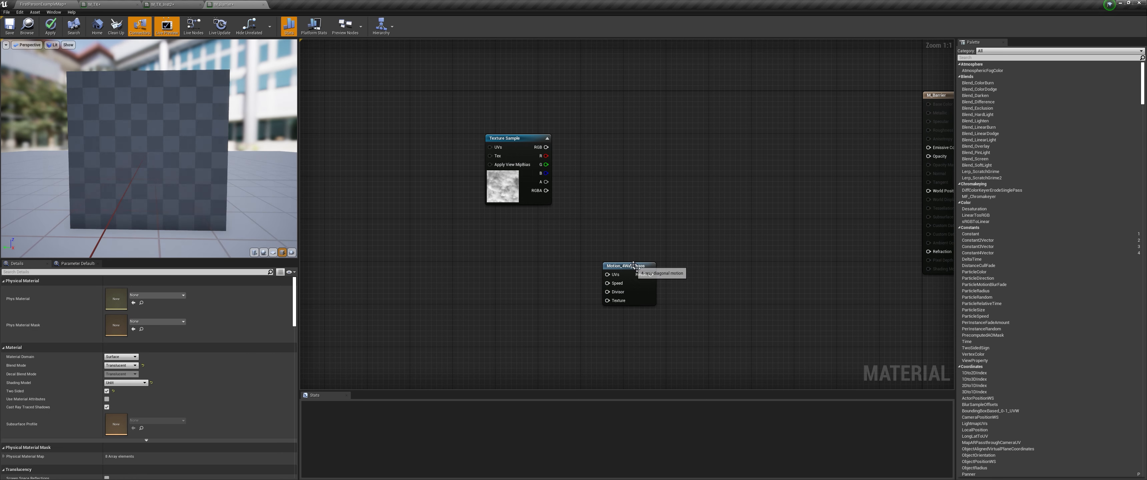
{"action": "left_click_drag", "start_coordinate": [636, 274], "coordinate": [629, 121]}
{"action": "right_click_drag", "start_coordinate": [562, 175], "coordinate": [605, 161]}
{"action": "left_click_drag", "start_coordinate": [553, 126], "coordinate": [559, 153]}
{"action": "right_click_drag", "start_coordinate": [638, 179], "coordinate": [588, 215]}
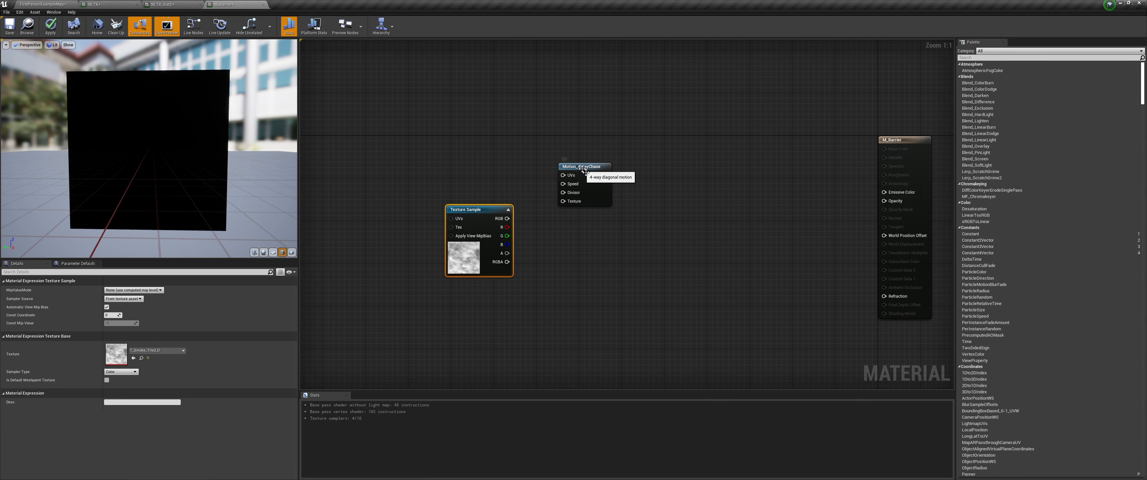
Step: Open the Motion_4WayChaos function and examine the speed settings of its Panner nodes
{"action": "double_click", "coordinate": [582, 170]}
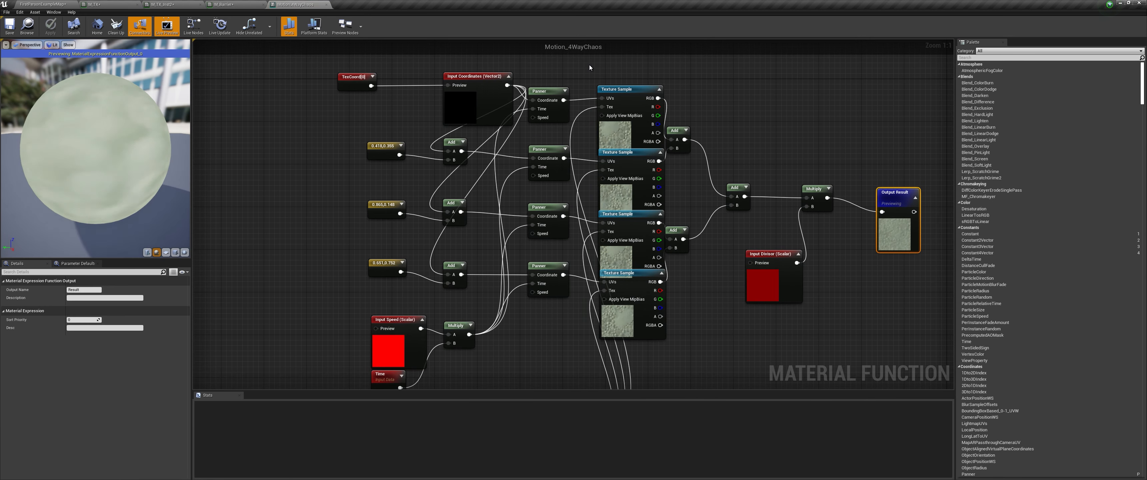
{"action": "right_click_drag", "start_coordinate": [604, 258], "coordinate": [621, 228]}
{"action": "left_click", "coordinate": [564, 248]}
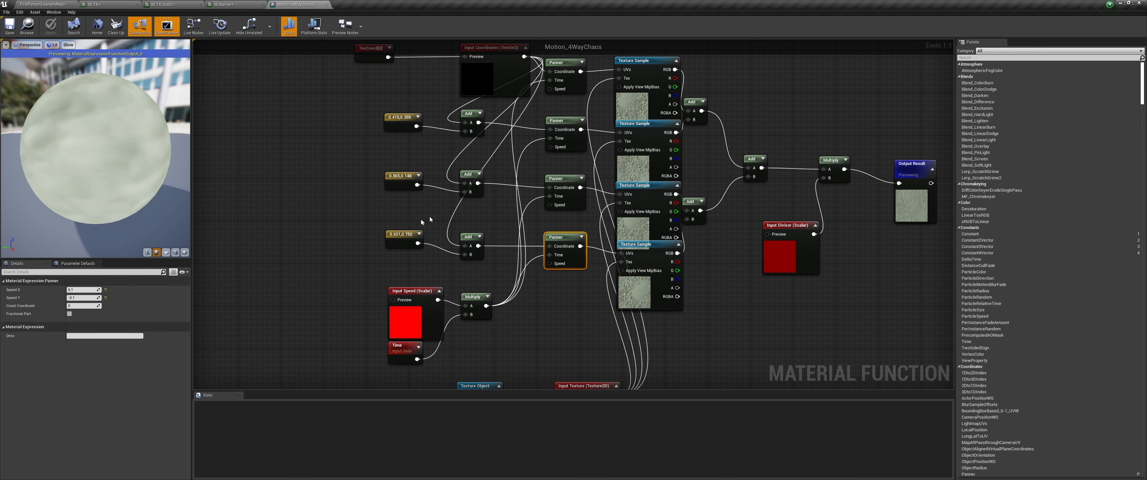
{"action": "left_click", "coordinate": [562, 180]}
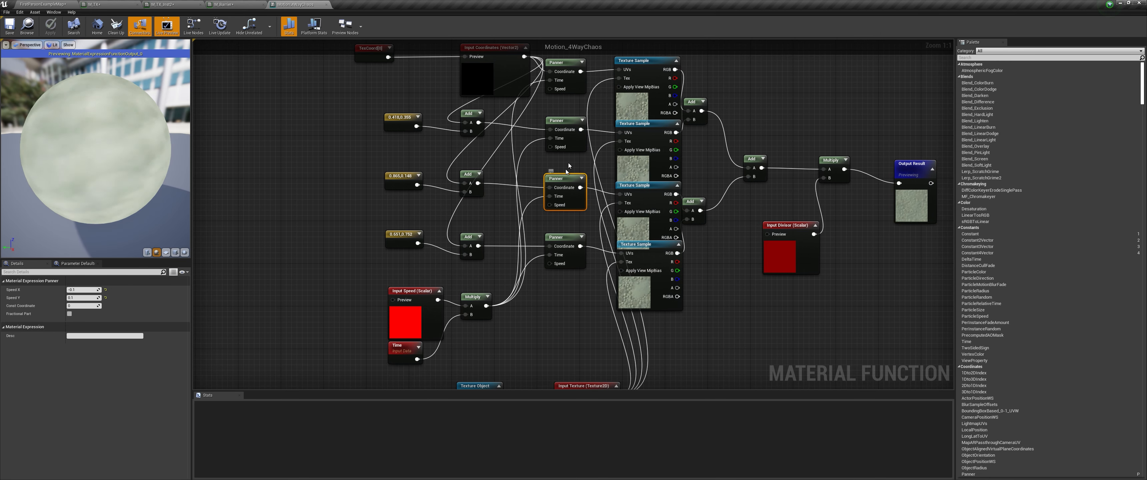
Step: Preview Motion_4WayChaos on a cube and examine how its texture samples, Add nodes and texture input are connected
{"action": "left_click", "coordinate": [176, 252]}
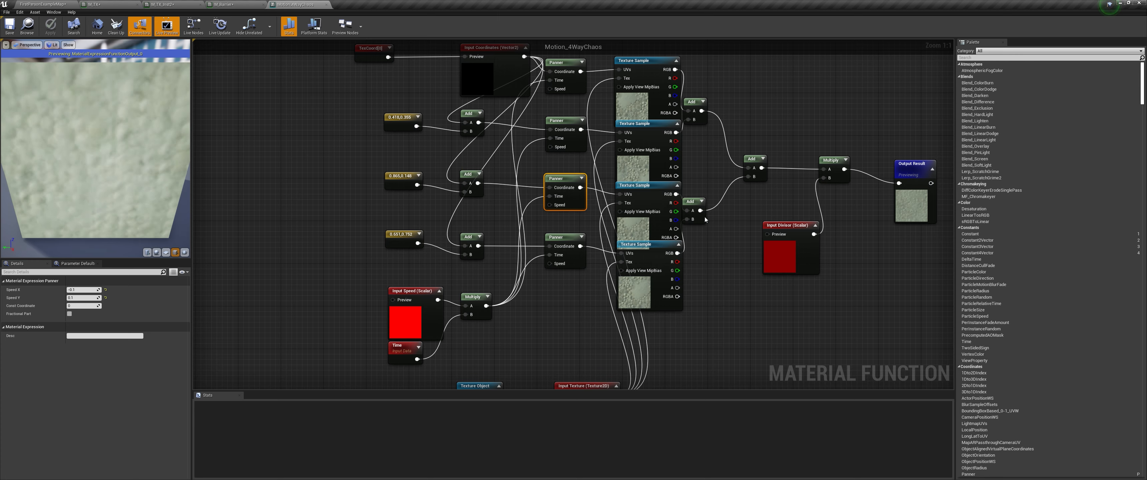
{"action": "right_click_drag", "start_coordinate": [704, 217], "coordinate": [686, 204]}
{"action": "right_click_drag", "start_coordinate": [686, 120], "coordinate": [661, 158]}
{"action": "left_click_drag", "start_coordinate": [658, 157], "coordinate": [638, 138]}
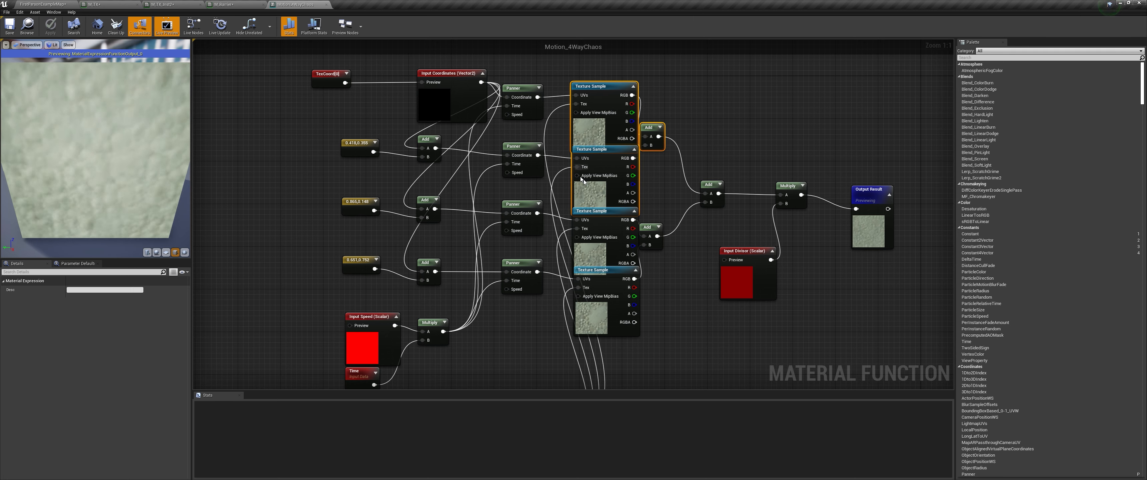
{"action": "right_click_drag", "start_coordinate": [685, 372], "coordinate": [671, 305]}
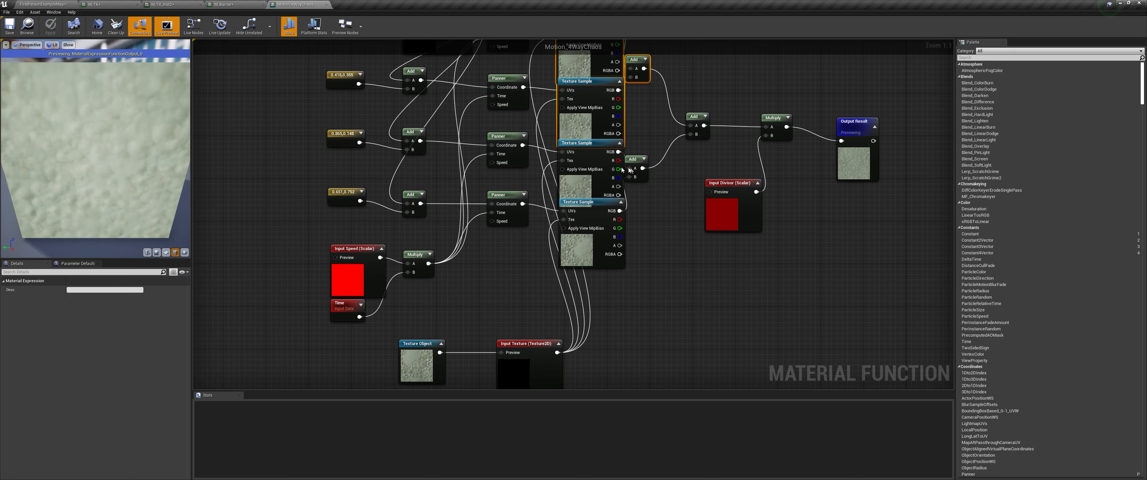
Step: Reopen the Motion_4WayChaos function, examine the Texture Object feeding its texture input, and return to the M_Barrier graph
{"action": "right_click_drag", "start_coordinate": [658, 150], "coordinate": [724, 194]}
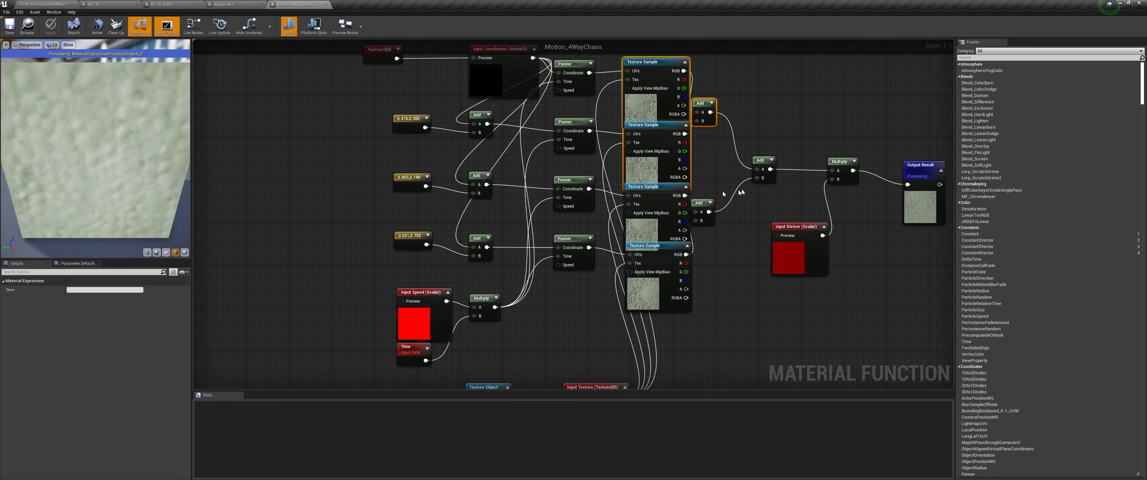
{"action": "middle_click", "coordinate": [308, 3]}
{"action": "right_click_drag", "start_coordinate": [554, 155], "coordinate": [665, 156]}
{"action": "left_click_drag", "start_coordinate": [621, 214], "coordinate": [594, 198]}
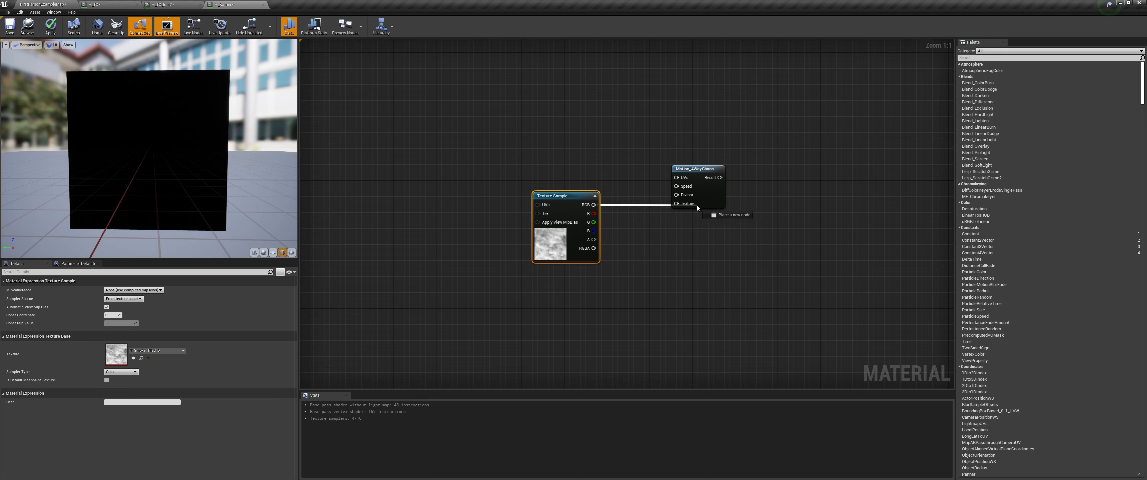
{"action": "double_click", "coordinate": [696, 180]}
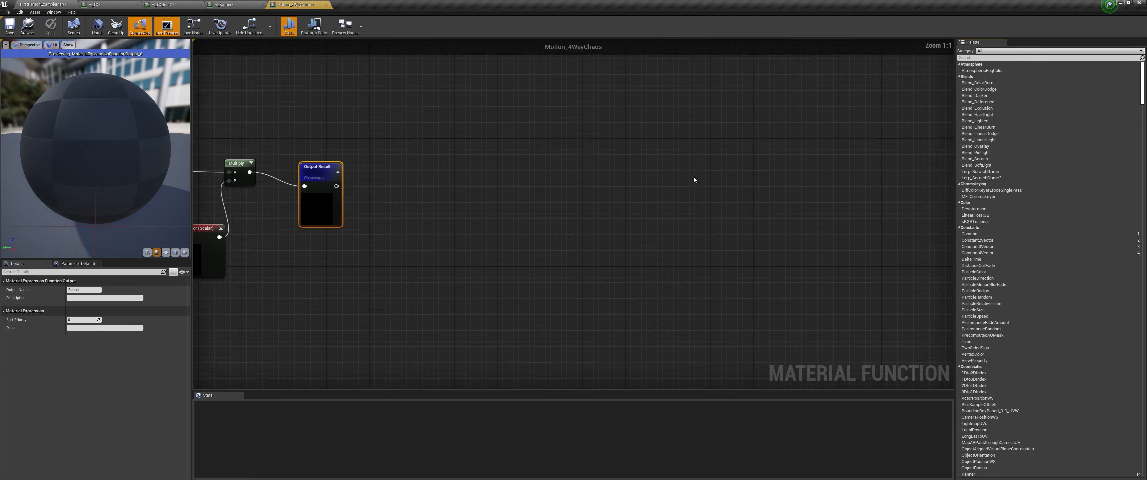
{"action": "right_click_drag", "start_coordinate": [583, 304], "coordinate": [581, 318]}
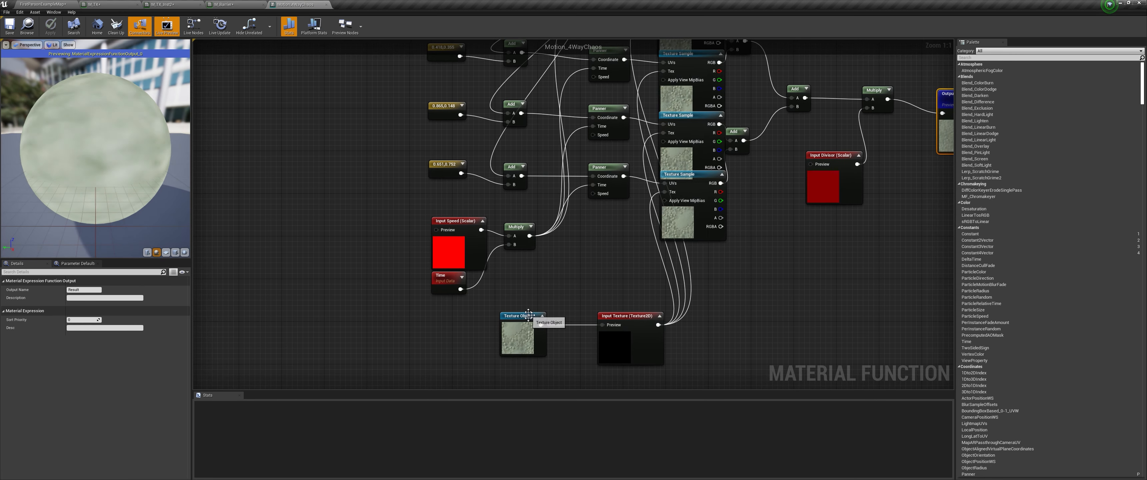
{"action": "right_click_drag", "start_coordinate": [574, 258], "coordinate": [512, 350]}
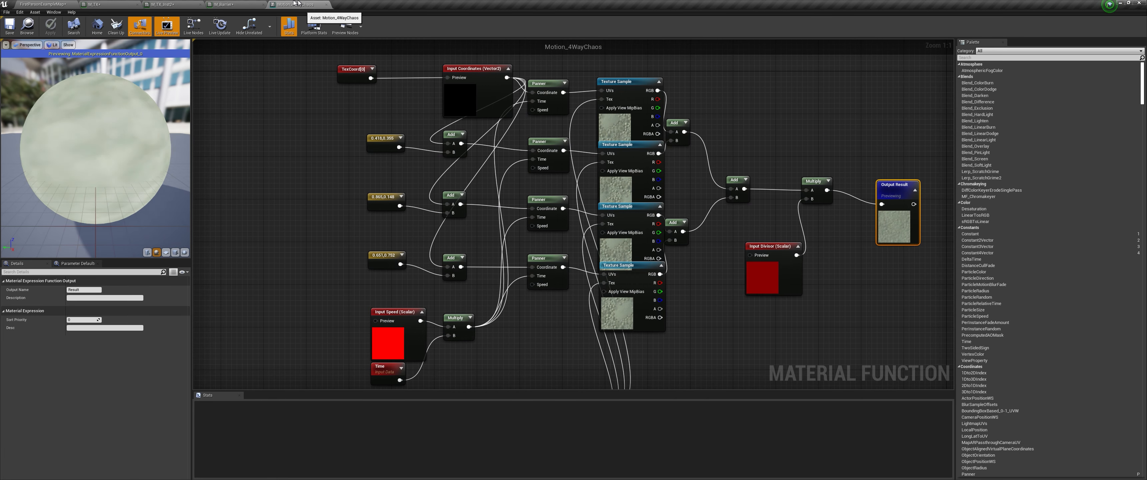
{"action": "middle_click", "coordinate": [307, 4]}
Step: Convert the smoke Texture Sample to a Texture Object and connect it to the Texture input of Motion_4WayChaos
{"action": "right_click", "coordinate": [555, 202]}
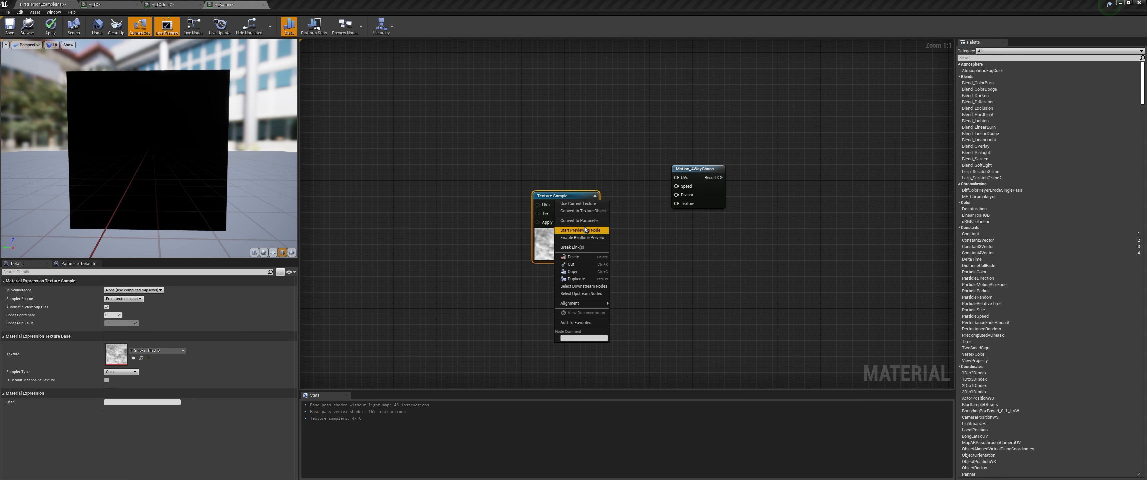
{"action": "left_click", "coordinate": [583, 211]}
{"action": "left_click_drag", "start_coordinate": [565, 196], "coordinate": [549, 212]}
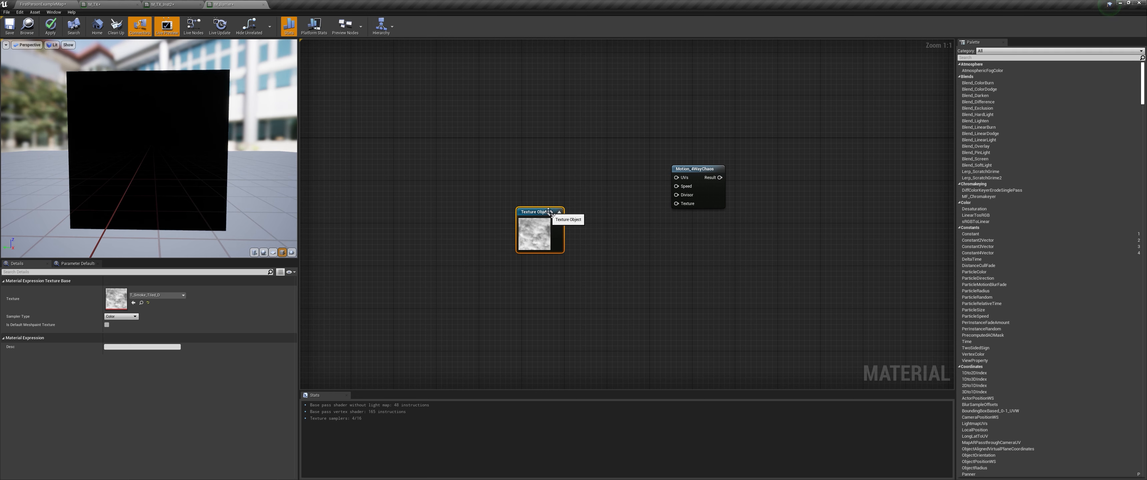
{"action": "left_click_drag", "start_coordinate": [693, 208], "coordinate": [692, 206]}
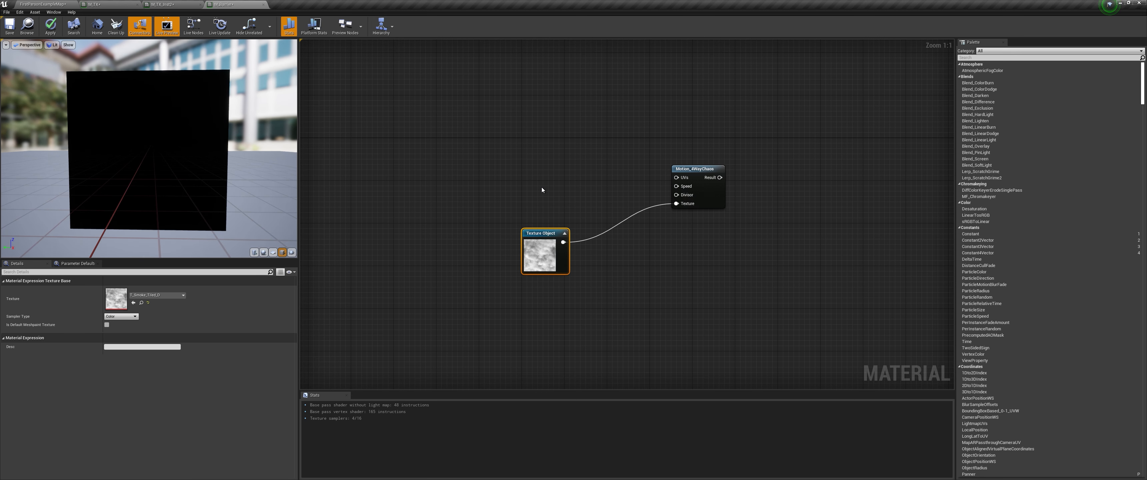
Step: Add a scalar parameter named Divisor above the Texture Object and connect it to the Divisor input of Motion_4WayChaos
{"action": "left_click", "coordinate": [523, 189]}
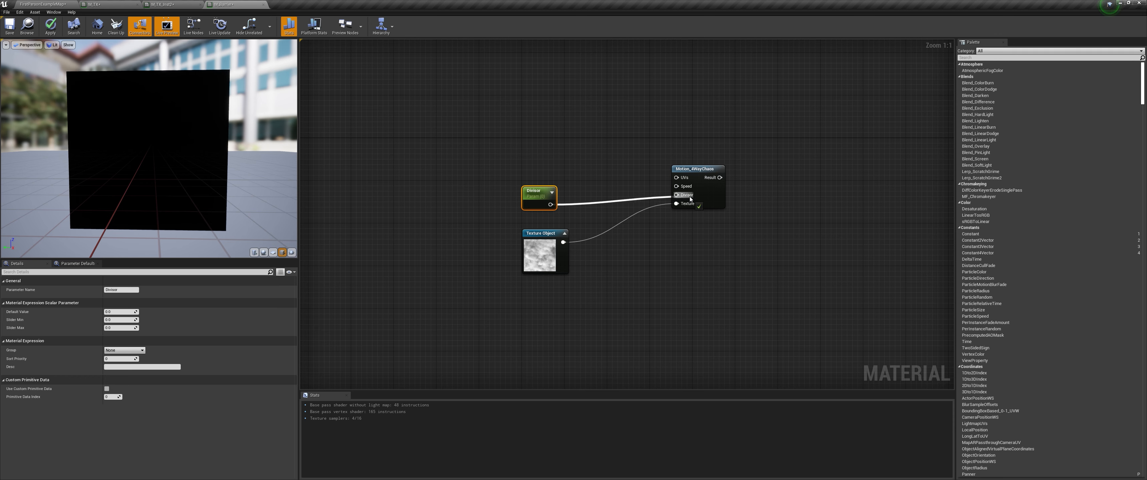
{"action": "left_click_drag", "start_coordinate": [690, 199], "coordinate": [687, 196]}
{"action": "left_click_drag", "start_coordinate": [544, 195], "coordinate": [544, 210]}
{"action": "left_click", "coordinate": [591, 185]}
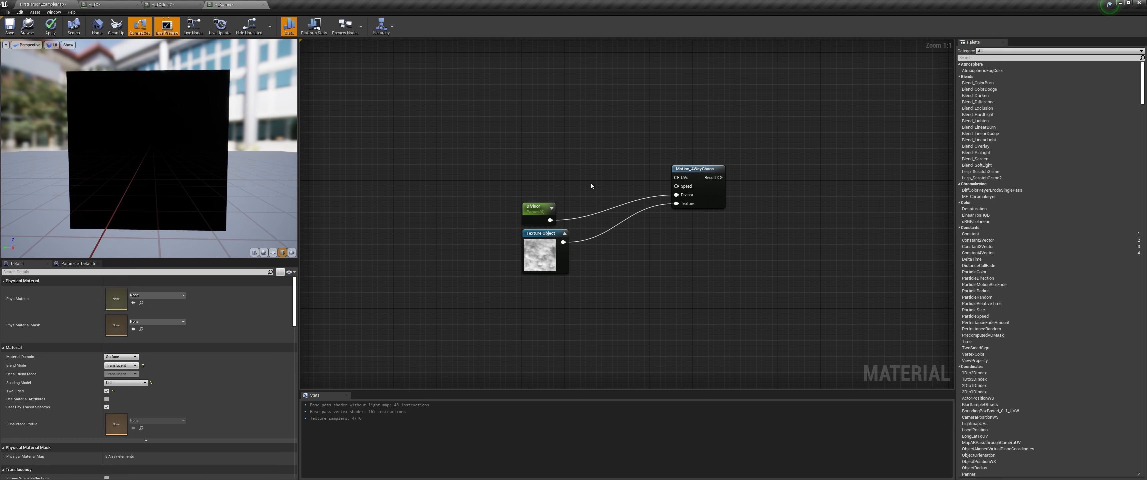
Step: Add a scalar parameter named Speed above Divisor and connect it to the Speed input of Motion_4WayChaos
{"action": "left_click", "coordinate": [537, 165]}
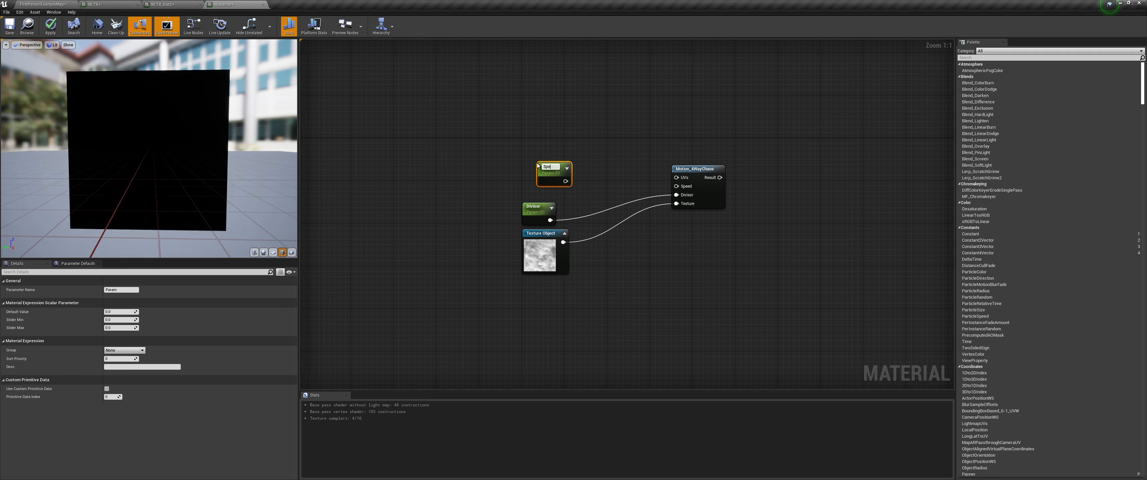
{"action": "left_click_drag", "start_coordinate": [537, 165], "coordinate": [527, 174]}
{"action": "left_click_drag", "start_coordinate": [555, 188], "coordinate": [676, 186]}
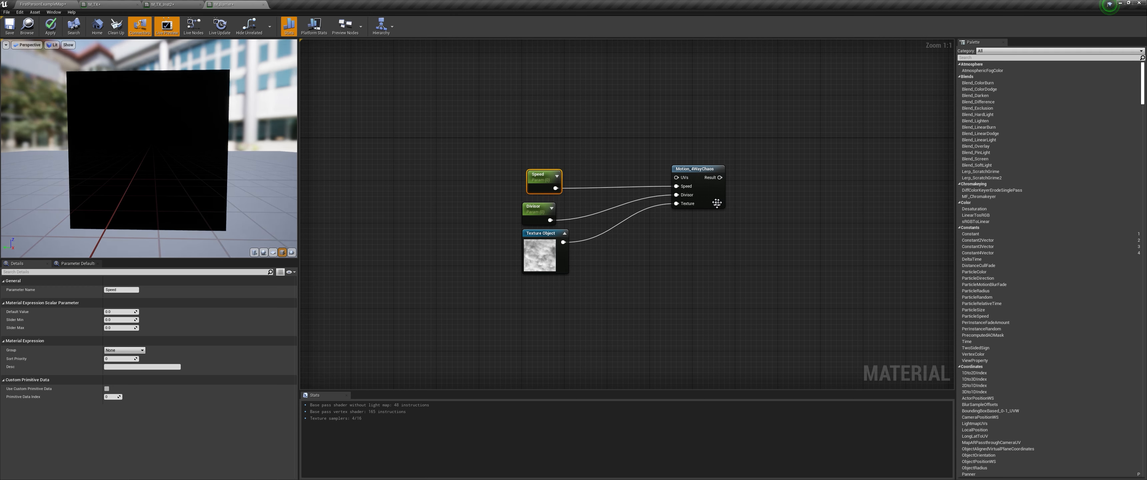
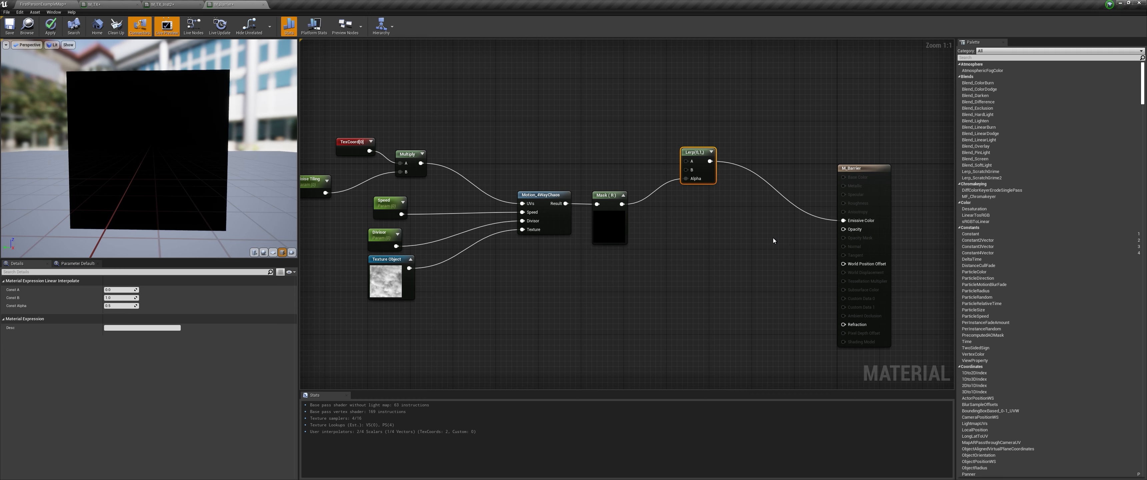
Step: Add a Constant node with value 1 and connect it to the Opacity input of M_Barrier
{"action": "left_click", "coordinate": [760, 238]}
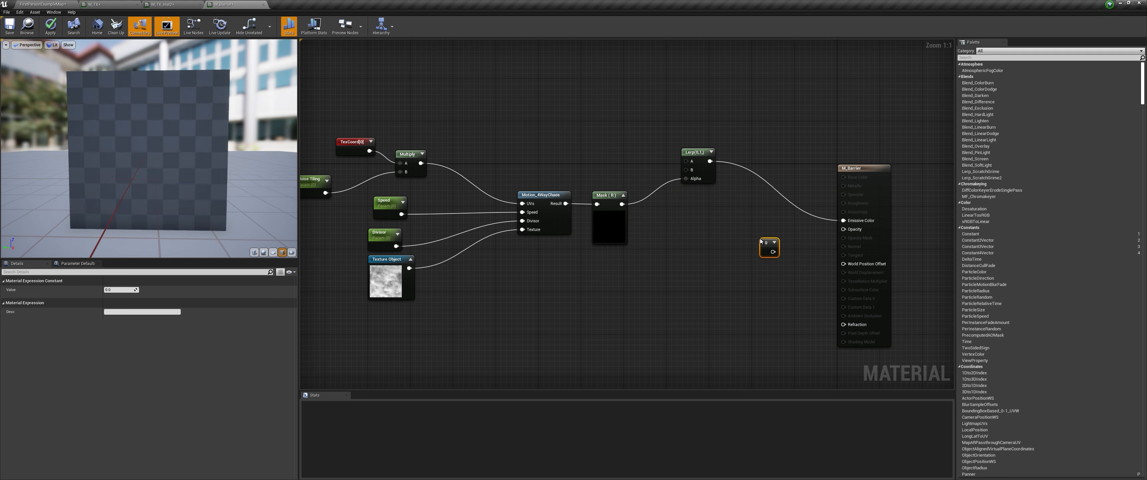
{"action": "type", "text": "1"}
{"action": "key", "text": "Return"}
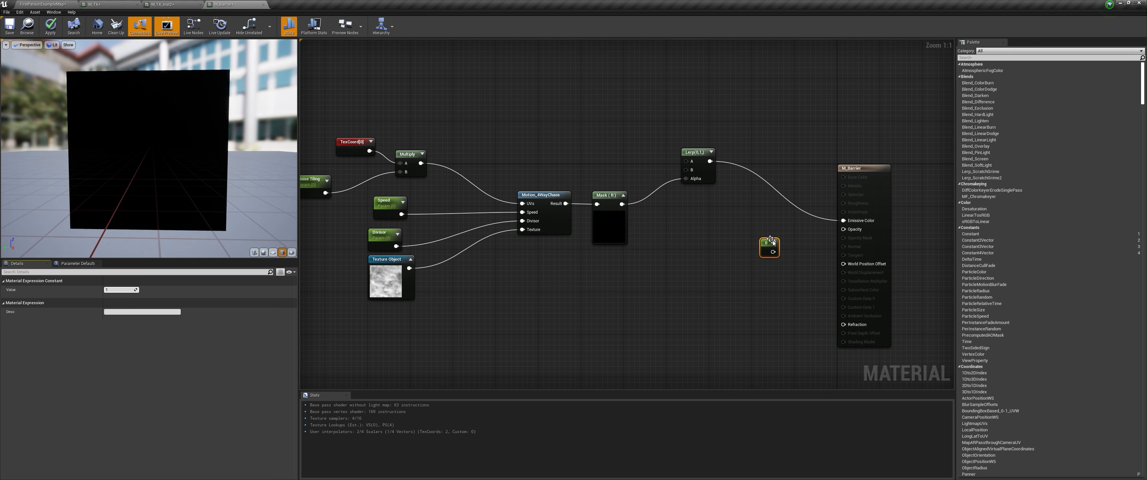
{"action": "left_click_drag", "start_coordinate": [773, 252], "coordinate": [843, 233]}
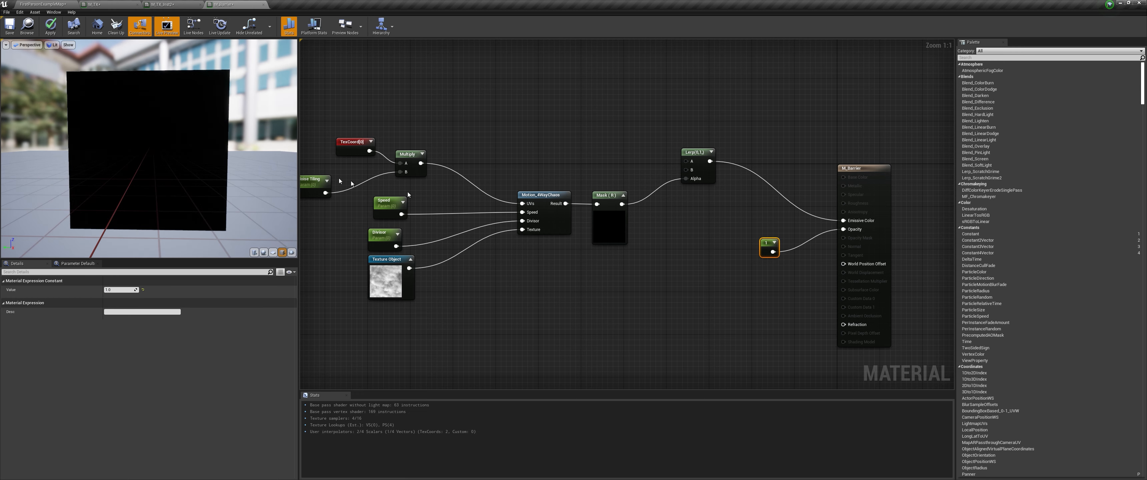
Step: Add a vector parameter named Color and connect its output to the B input of the Lerp node
{"action": "right_click_drag", "start_coordinate": [609, 146], "coordinate": [660, 145]}
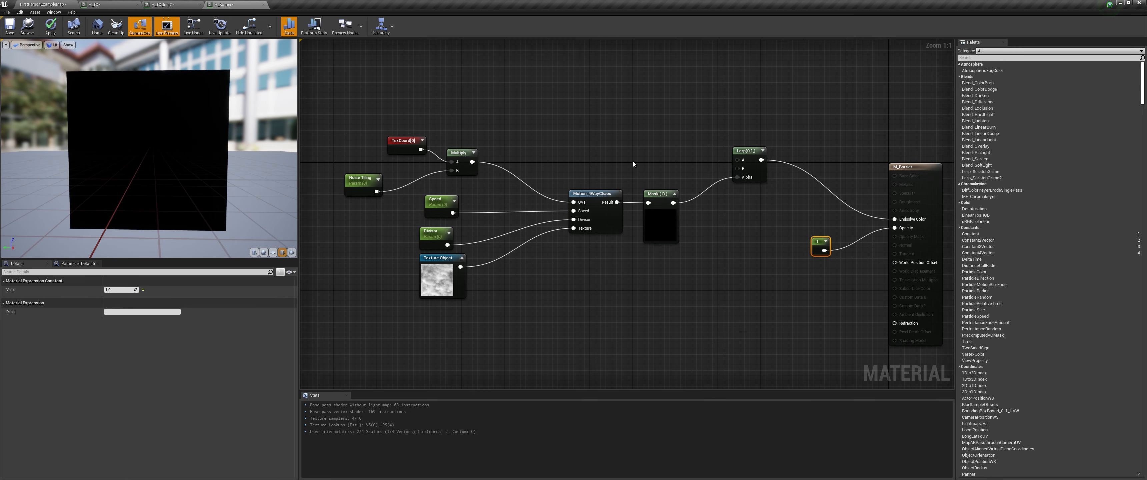
{"action": "left_click", "coordinate": [602, 115]}
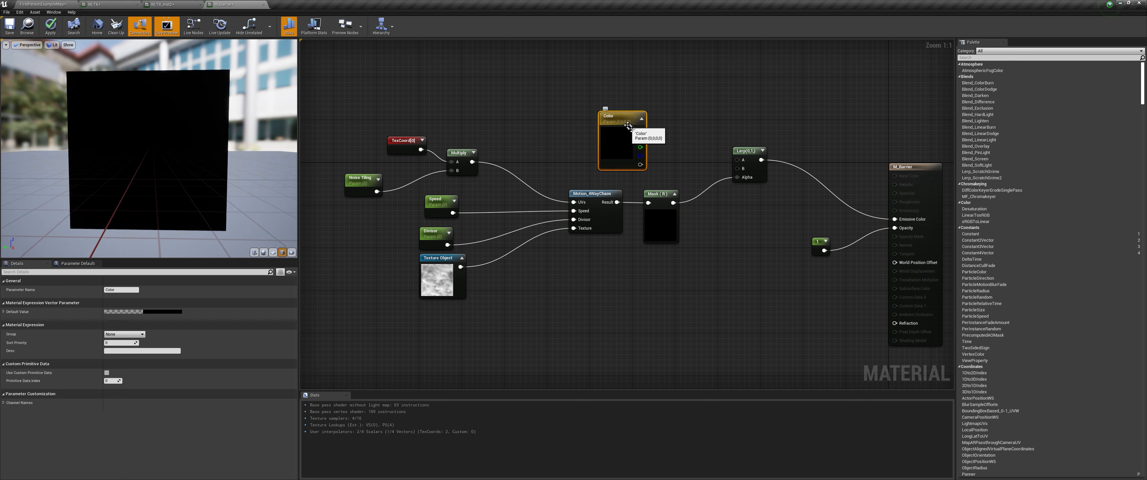
{"action": "left_click_drag", "start_coordinate": [641, 131], "coordinate": [743, 171]}
Step: Set the red channel of the Color parameter's default value to 2
{"action": "left_click", "coordinate": [147, 311]}
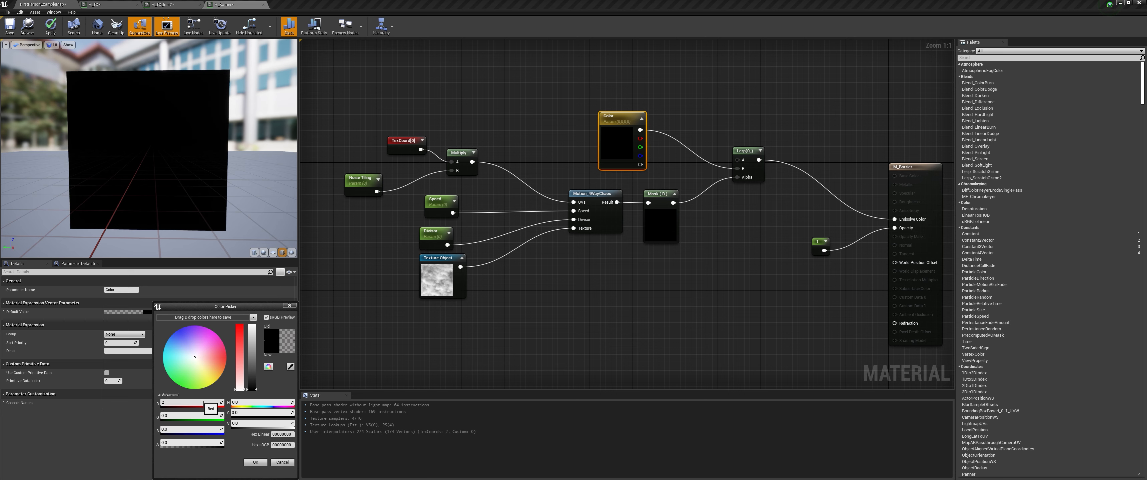
{"action": "left_click", "coordinate": [203, 402]}
{"action": "type", "text": "2"}
{"action": "key", "text": "Return"}
{"action": "left_click", "coordinate": [255, 462]}
Step: Set the default values of the Divisor, Speed and Noise Tiling parameters to 1
{"action": "left_click", "coordinate": [430, 232]}
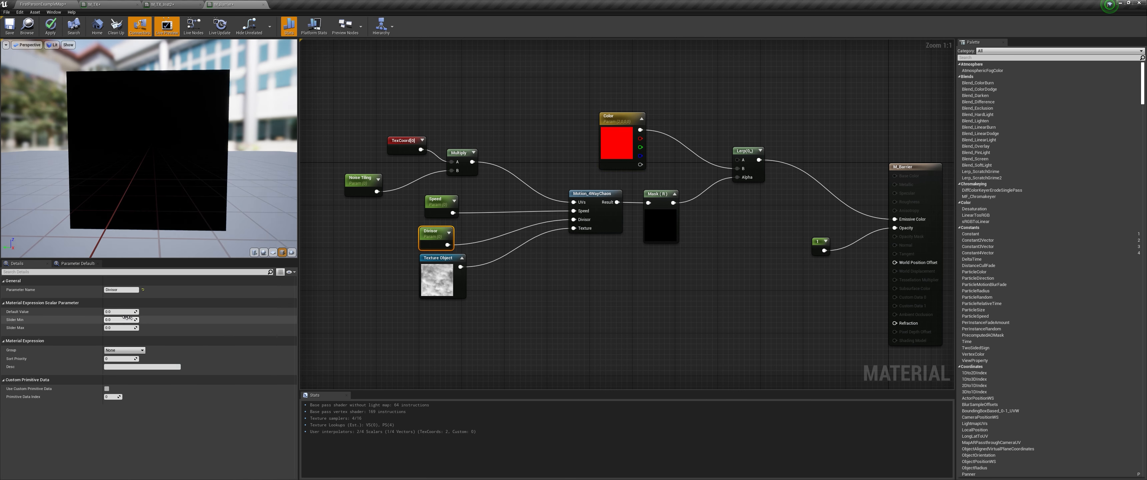
{"action": "left_click", "coordinate": [119, 311]}
{"action": "type", "text": "1"}
{"action": "key", "text": "Return"}
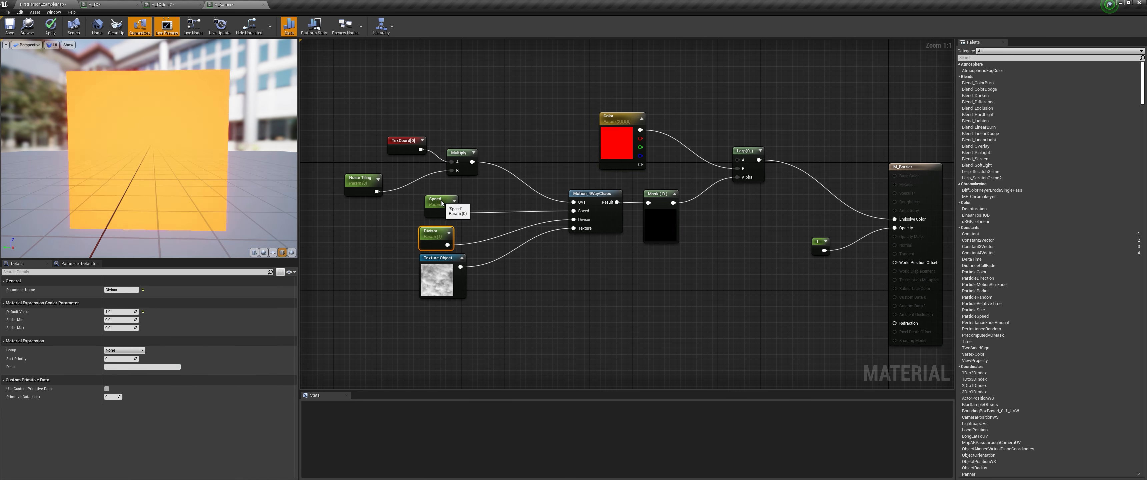
{"action": "left_click", "coordinate": [438, 200]}
{"action": "left_click", "coordinate": [119, 312]}
{"action": "type", "text": "1"}
{"action": "key", "text": "Return"}
{"action": "left_click", "coordinate": [361, 178]}
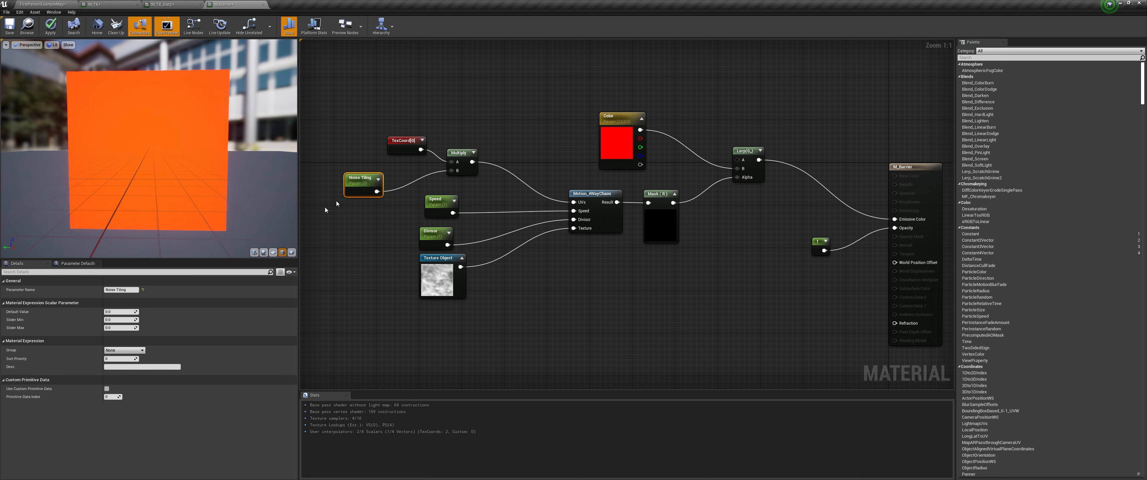
{"action": "type", "text": "1"}
{"action": "key", "text": "Return"}
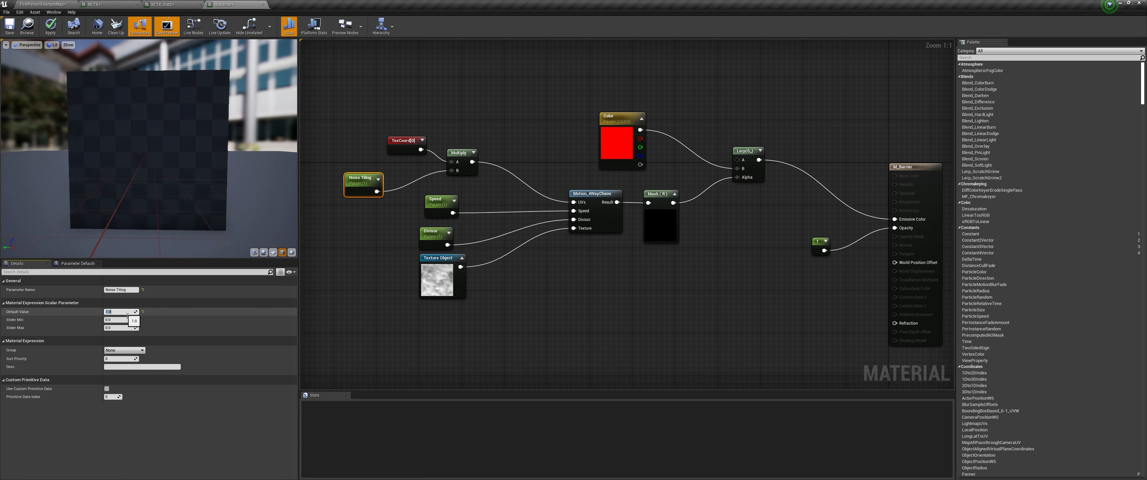
Step: Try a lower default value for the Divisor parameter and inspect the smoke pattern on the preview cube
{"action": "left_click_drag", "start_coordinate": [174, 170], "coordinate": [161, 168]}
{"action": "scroll", "coordinate": [159, 168], "scroll_direction": "up", "scroll_amount": 5}
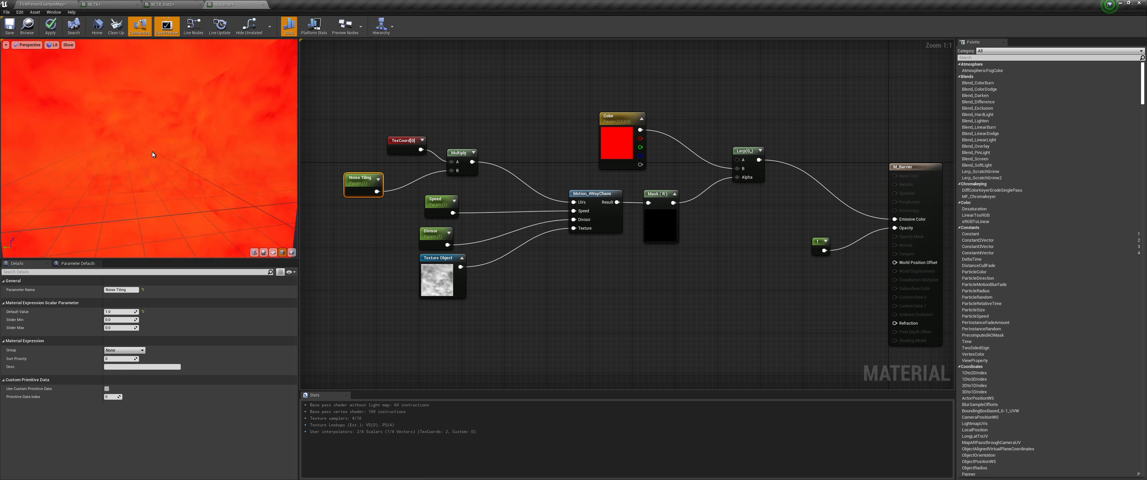
{"action": "left_click", "coordinate": [437, 235]}
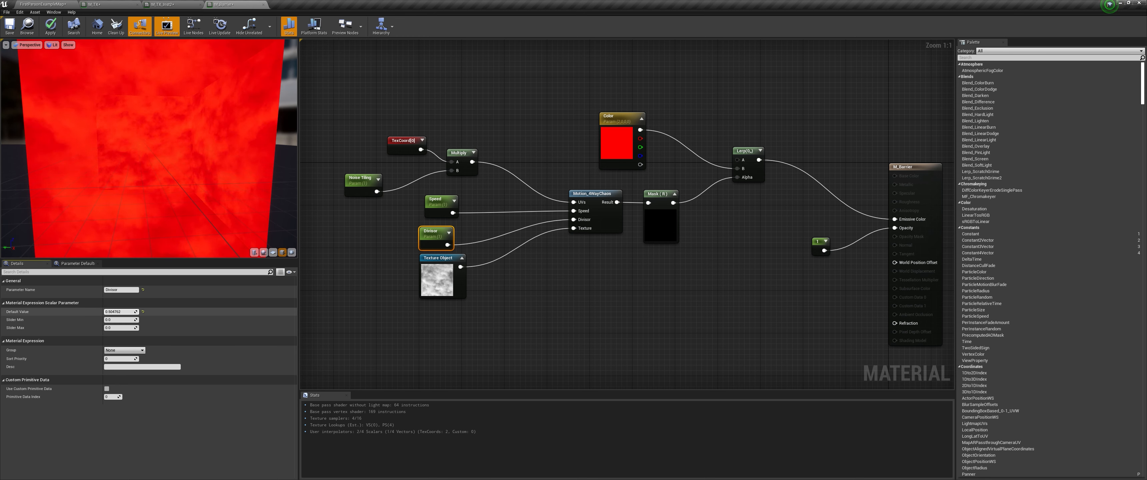
{"action": "left_click_drag", "start_coordinate": [120, 311], "coordinate": [109, 311]}
{"action": "left_click_drag", "start_coordinate": [154, 156], "coordinate": [165, 138]}
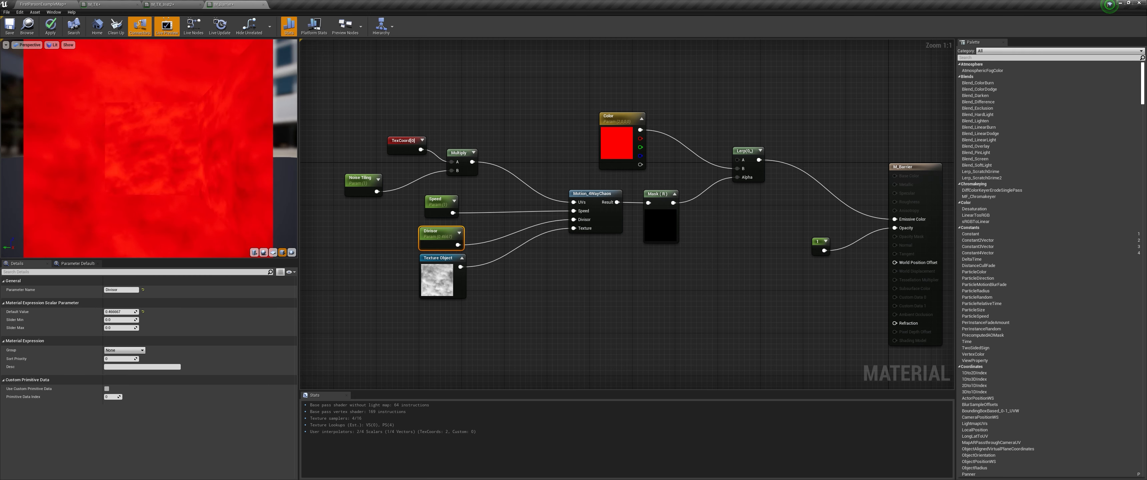
{"action": "scroll", "coordinate": [154, 206], "scroll_direction": "down", "scroll_amount": 5}
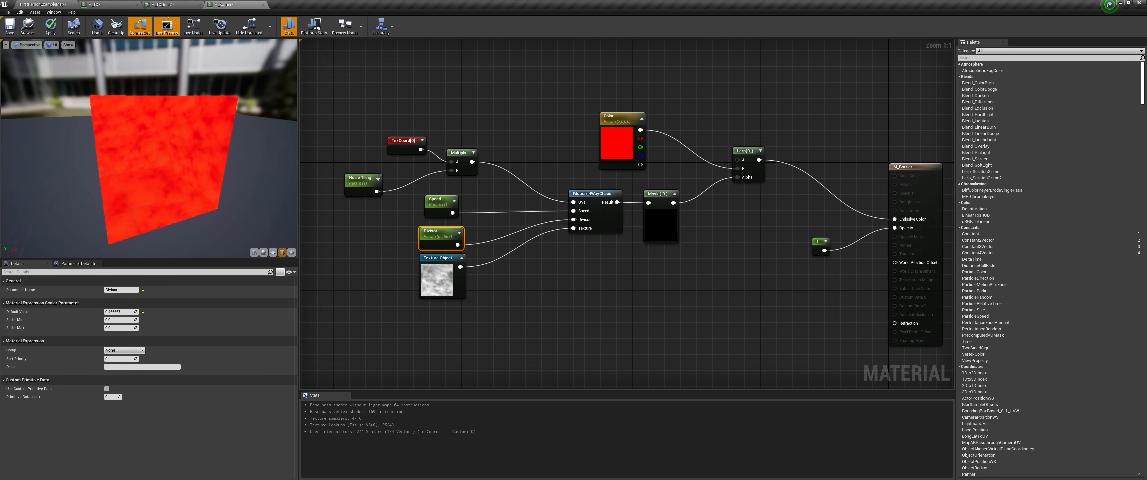
{"action": "left_click_drag", "start_coordinate": [156, 203], "coordinate": [177, 186]}
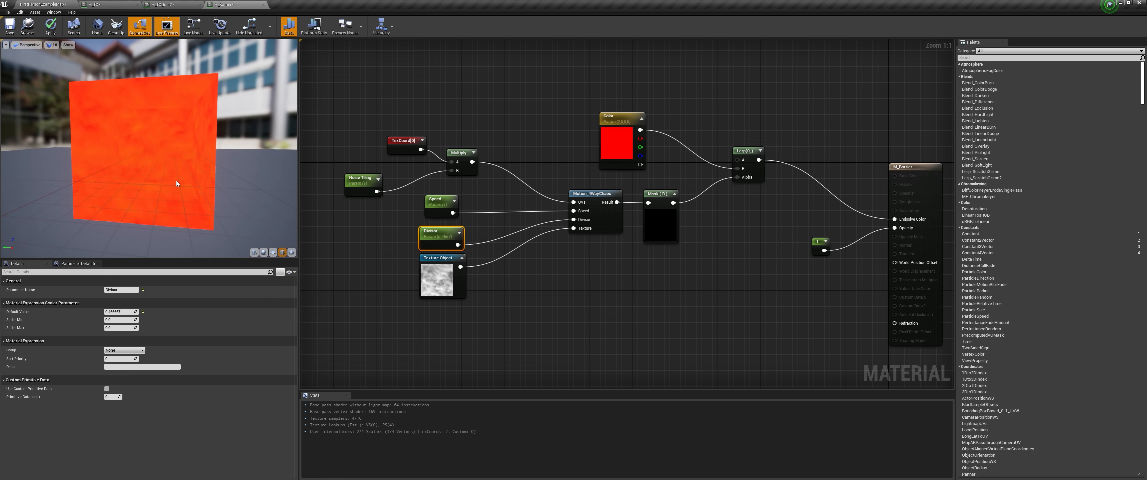
Step: Connect the Mask (R) output to the Opacity input of M_Barrier in place of the constant and inspect the preview
{"action": "right_click_drag", "start_coordinate": [695, 210], "coordinate": [501, 211]}
{"action": "left_click_drag", "start_coordinate": [480, 205], "coordinate": [701, 230]}
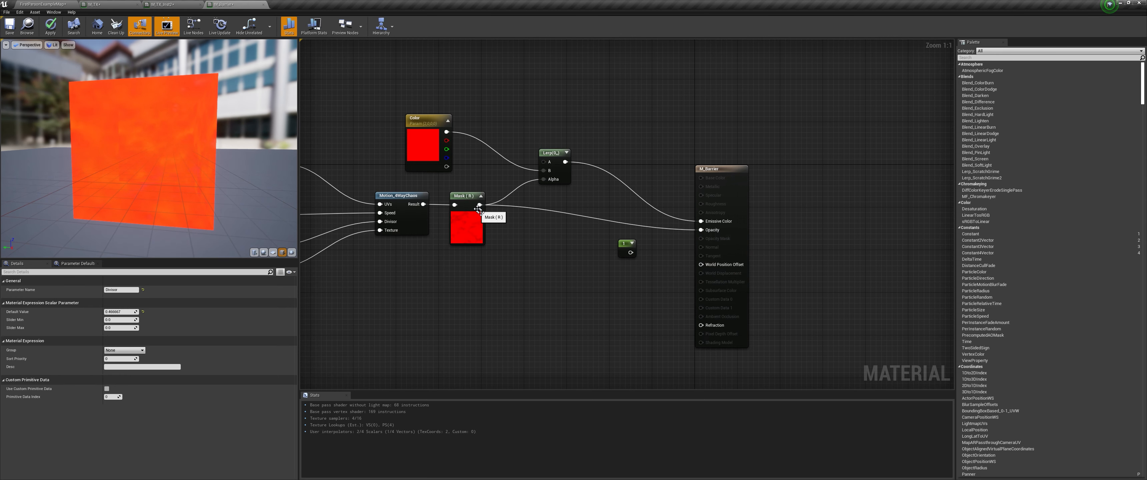
{"action": "left_click_drag", "start_coordinate": [161, 157], "coordinate": [242, 184]}
{"action": "scroll", "coordinate": [194, 144], "scroll_direction": "up", "scroll_amount": 2}
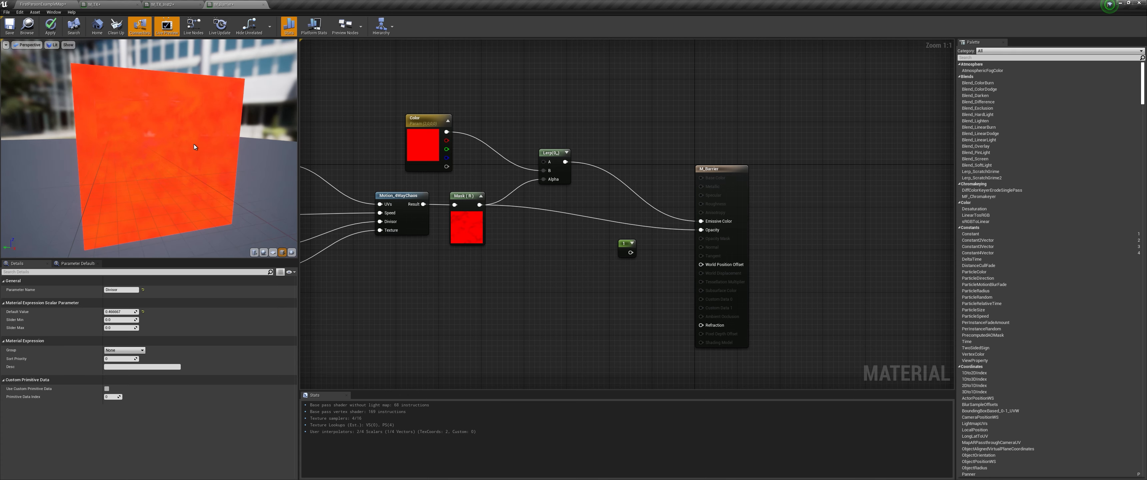
Step: Lower the Divisor parameter's default value to make the smoke translucent, and examine the preview and the Opacity connection
{"action": "right_click_drag", "start_coordinate": [375, 161], "coordinate": [613, 129]}
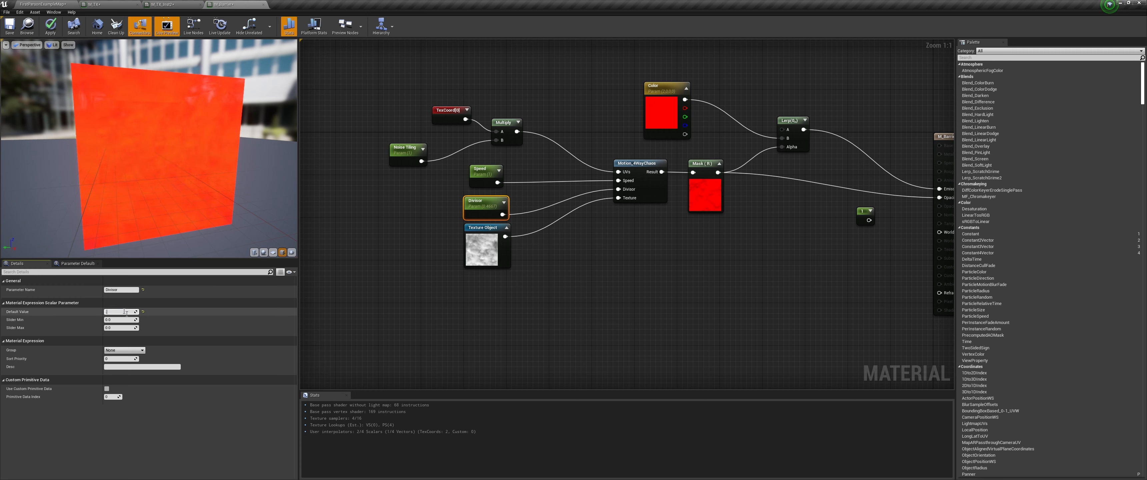
{"action": "key", "text": "Return"}
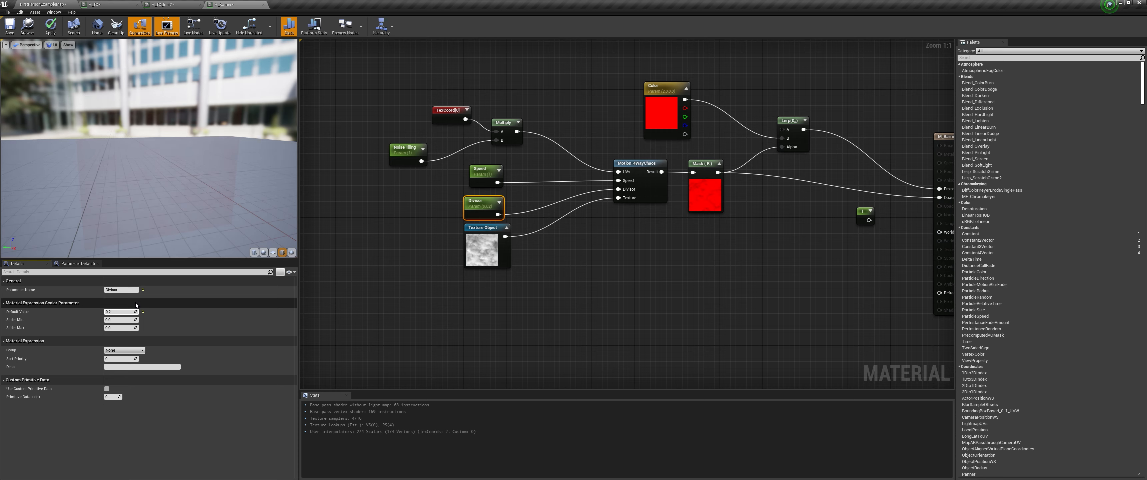
{"action": "scroll", "coordinate": [182, 228], "scroll_direction": "up", "scroll_amount": 3}
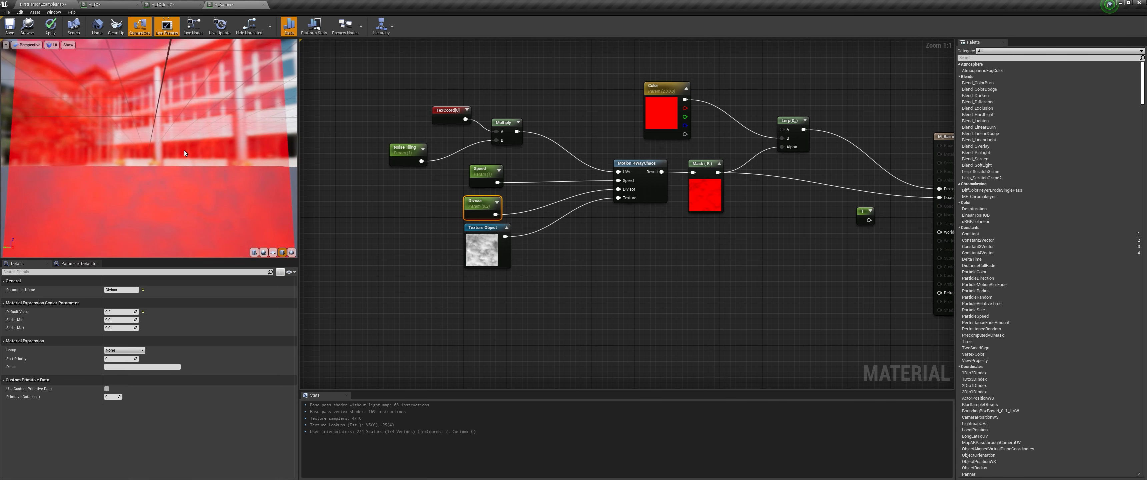
{"action": "mouse_move", "coordinate": [184, 151]}
{"action": "left_mouse_down"}
{"action": "mouse_move", "coordinate": [272, 212]}
{"action": "mouse_move", "coordinate": [191, 151]}
{"action": "left_mouse_up"}
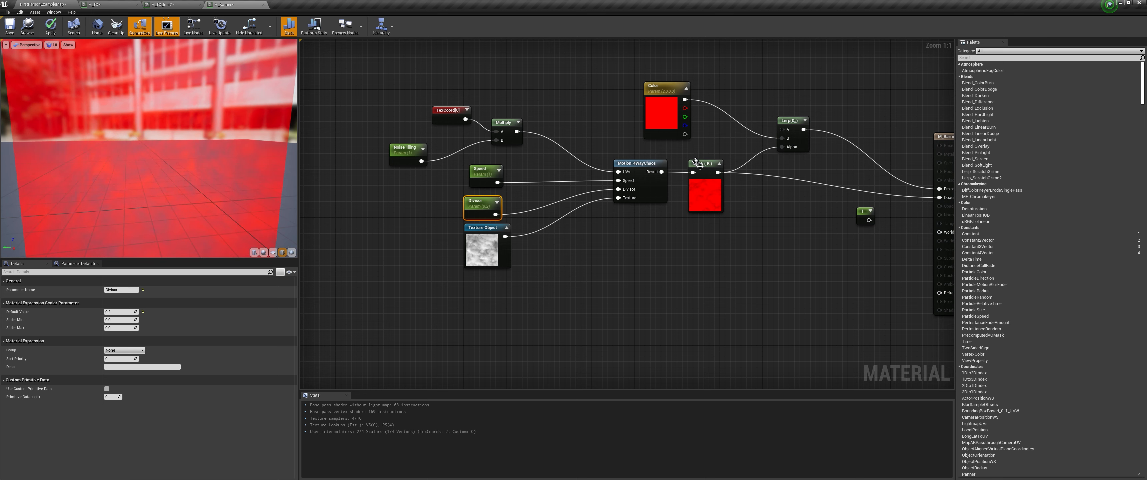
{"action": "right_click_drag", "start_coordinate": [732, 179], "coordinate": [569, 94]}
{"action": "left_click", "coordinate": [858, 94]}
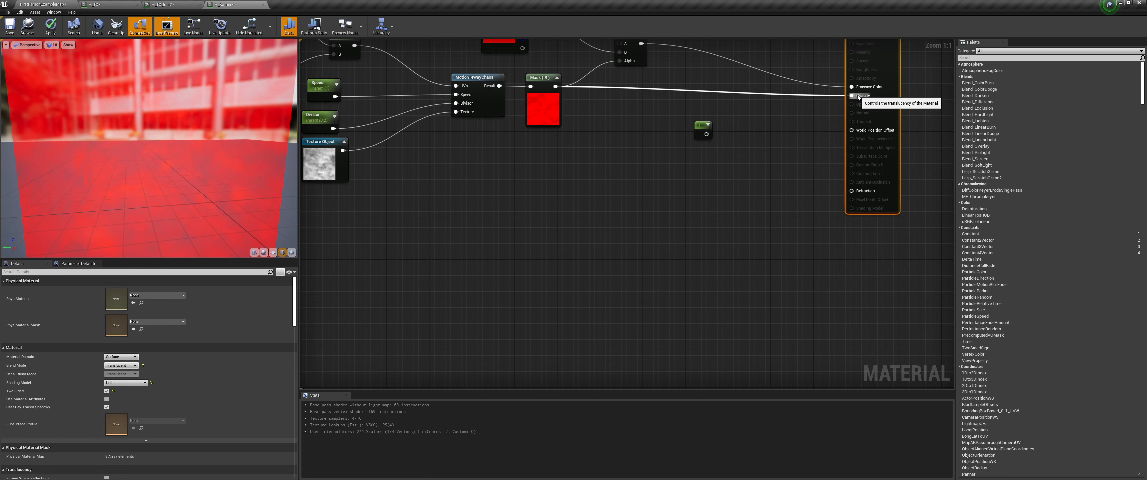
Step: Add a SphereMask node below the smoke network and connect a new TexCoord node to its A input
{"action": "right_click", "coordinate": [498, 212]}
{"action": "type", "text": "sphere"}
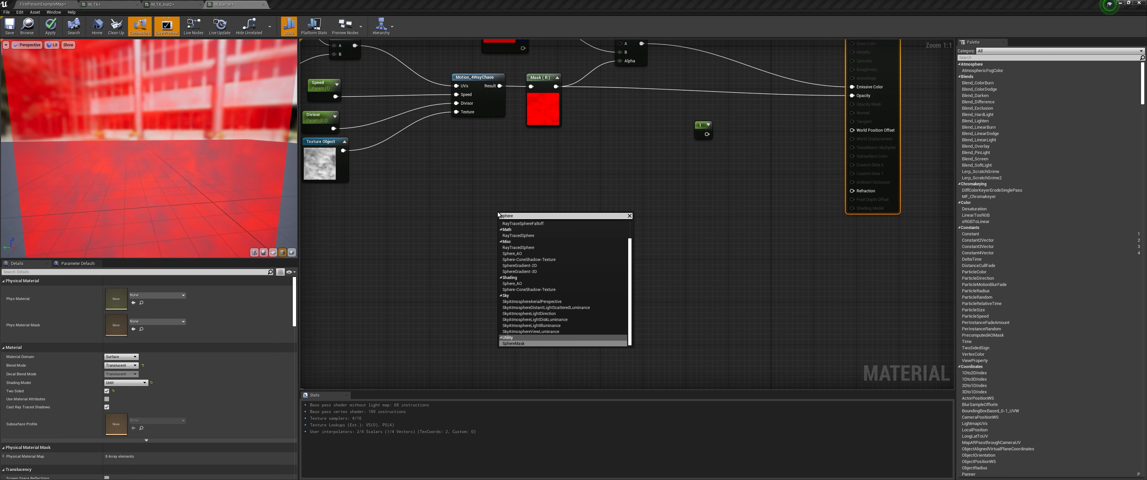
{"action": "key", "text": "Return"}
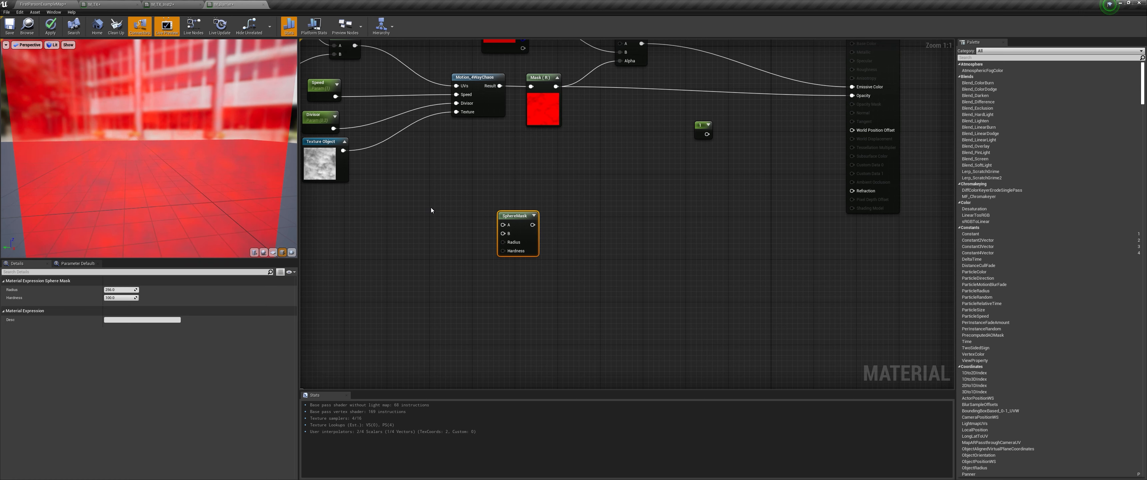
{"action": "right_click_drag", "start_coordinate": [428, 207], "coordinate": [517, 234]}
{"action": "left_click", "coordinate": [508, 253]}
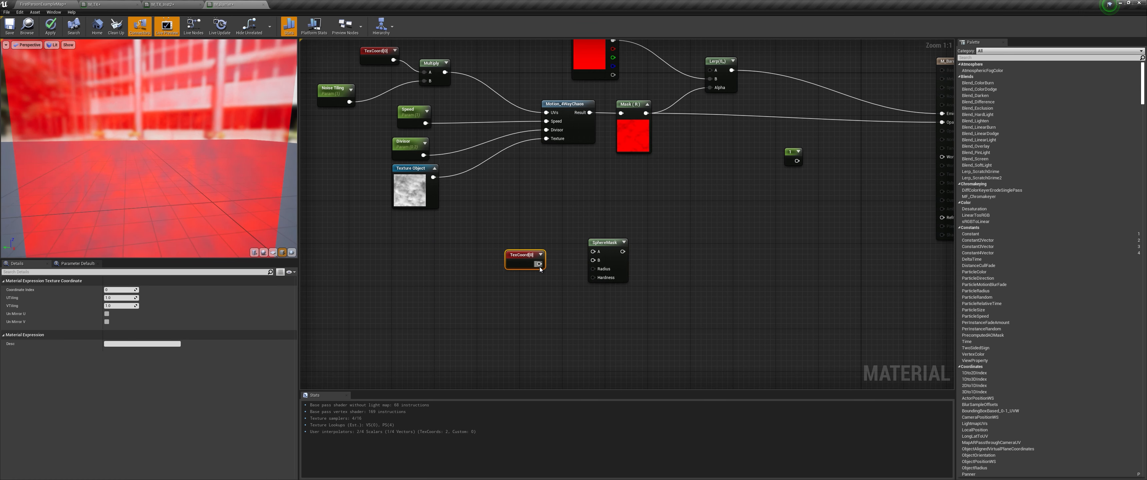
{"action": "left_click_drag", "start_coordinate": [538, 264], "coordinate": [541, 243]}
Step: Add an AppendVector node below the TexCoord node and connect its output to the SphereMask's B input
{"action": "right_click_drag", "start_coordinate": [691, 275], "coordinate": [672, 203]}
{"action": "left_click", "coordinate": [542, 220]}
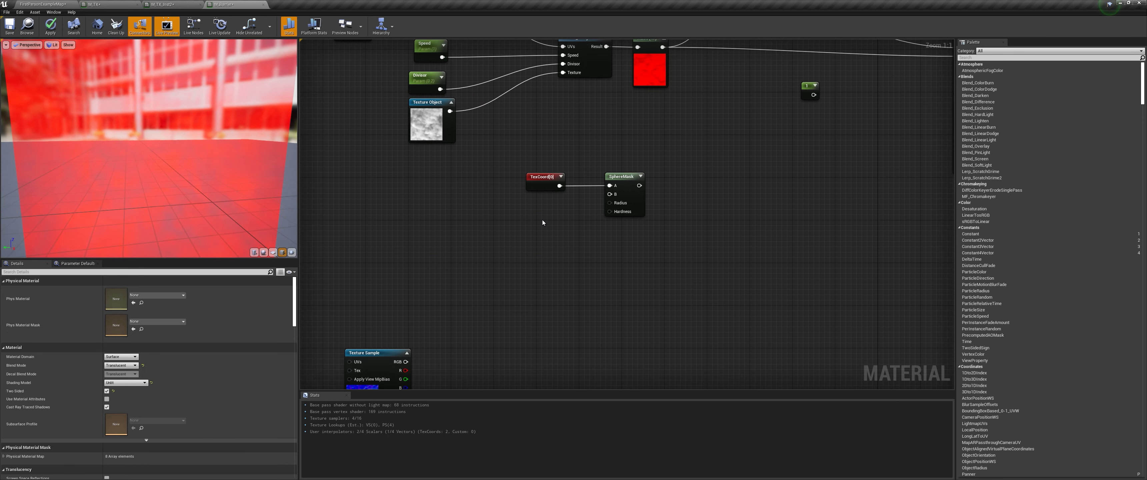
{"action": "right_click", "coordinate": [540, 221]}
{"action": "type", "text": "ap"}
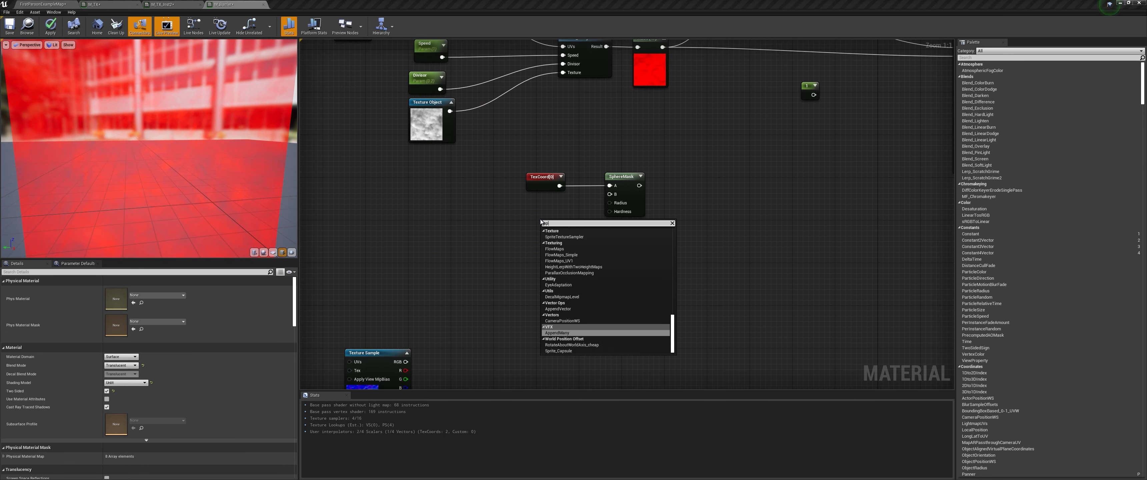
{"action": "type", "text": "pend"}
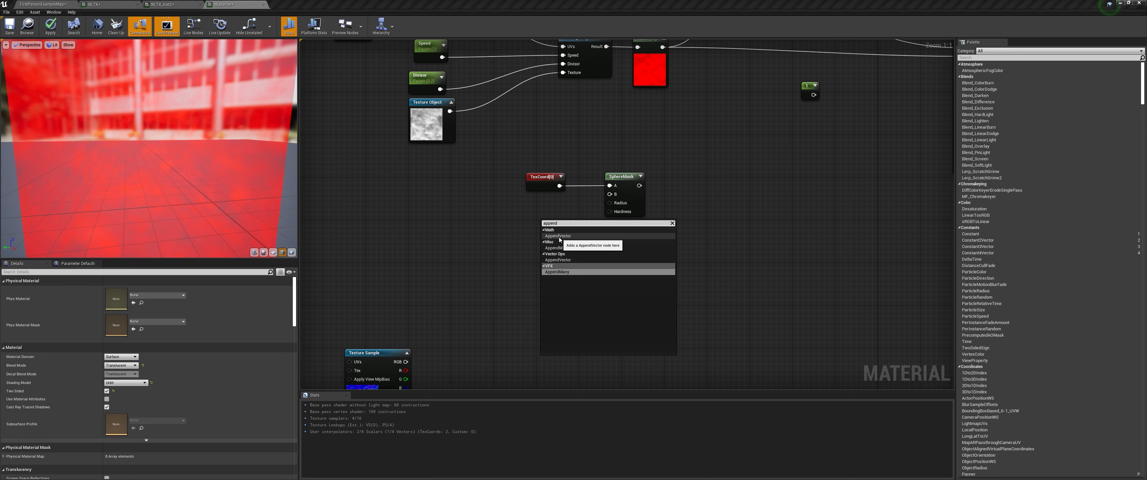
{"action": "left_click", "coordinate": [557, 235]}
{"action": "left_click_drag", "start_coordinate": [565, 233], "coordinate": [610, 195]}
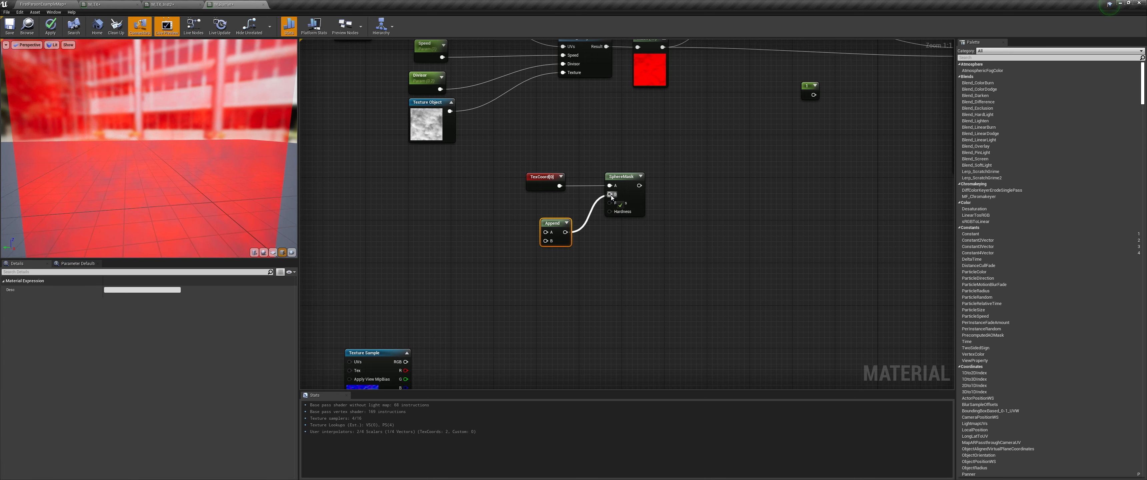
Step: Create scalar parameters Umove and Vmove and connect them to the Append node's A and B inputs
{"action": "right_click_drag", "start_coordinate": [471, 235], "coordinate": [536, 216]}
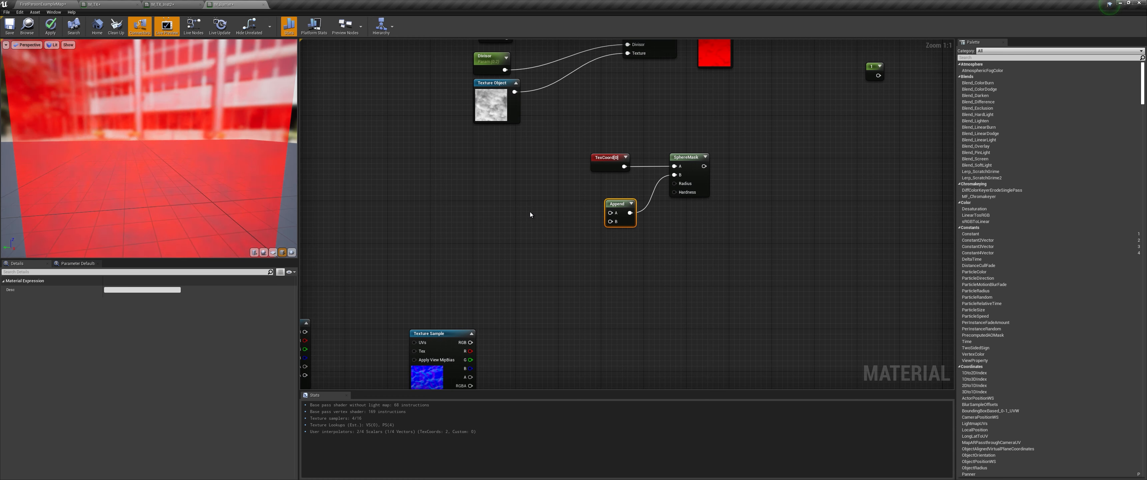
{"action": "left_click", "coordinate": [530, 213]}
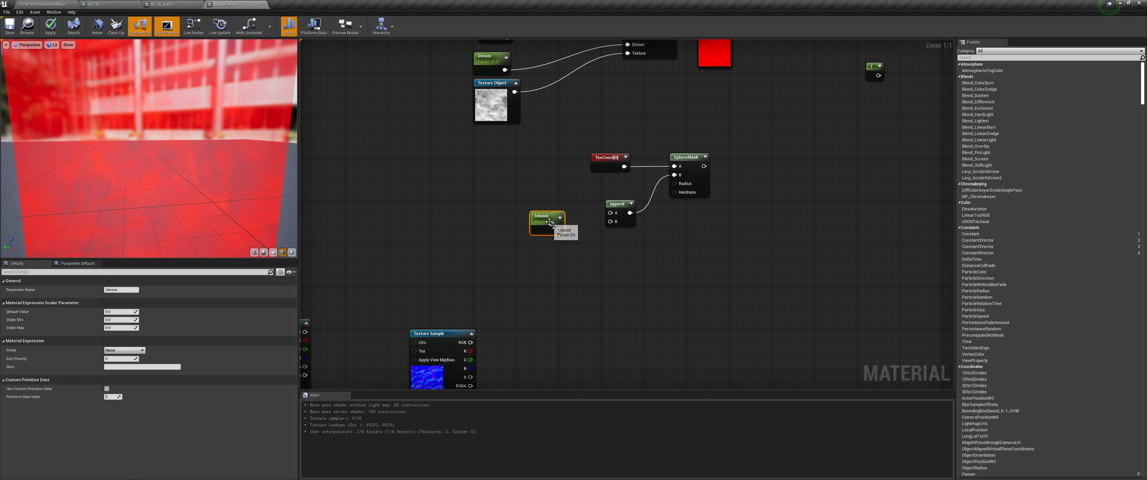
{"action": "left_click_drag", "start_coordinate": [559, 230], "coordinate": [610, 214]}
{"action": "left_click", "coordinate": [548, 250]}
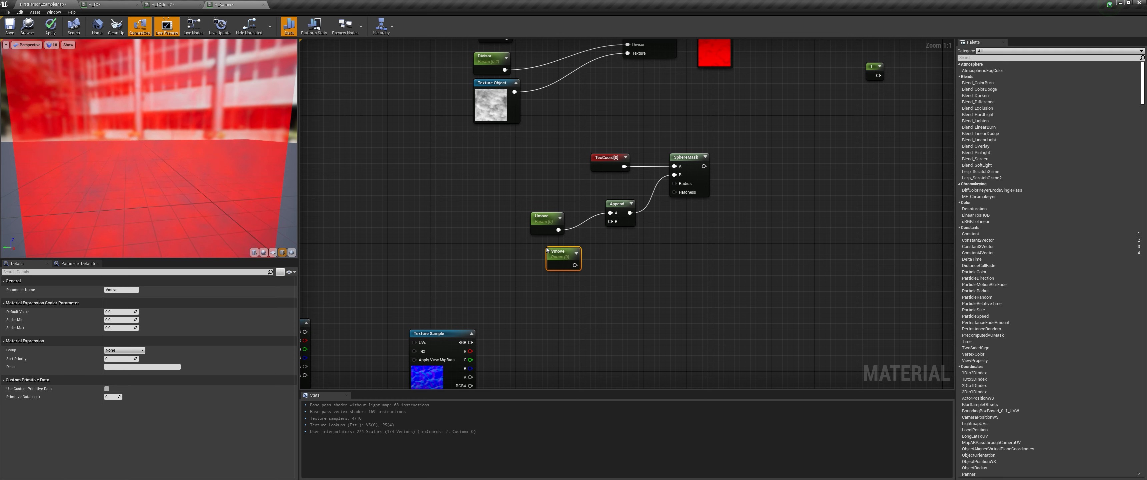
{"action": "left_click_drag", "start_coordinate": [547, 251], "coordinate": [610, 222]}
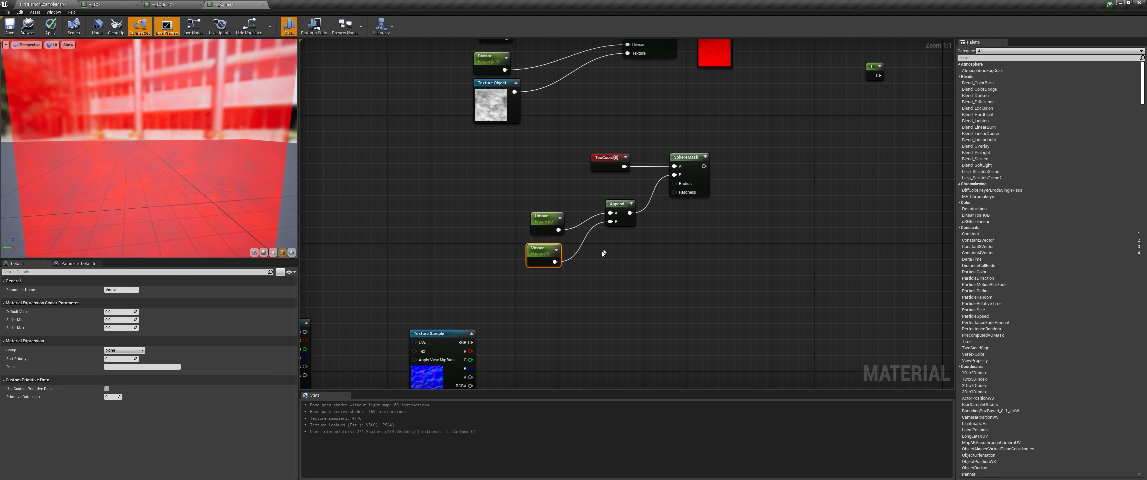
Step: Create a scalar parameter named Radius and connect it to the SphereMask's Radius input
{"action": "left_click", "coordinate": [600, 264]}
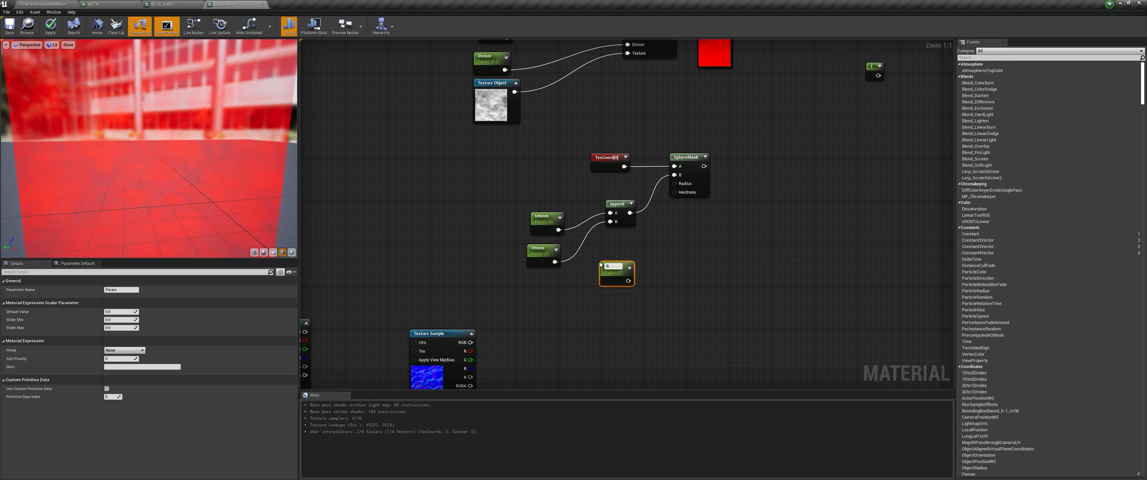
{"action": "type", "text": "Radius"}
{"action": "key", "text": "Return"}
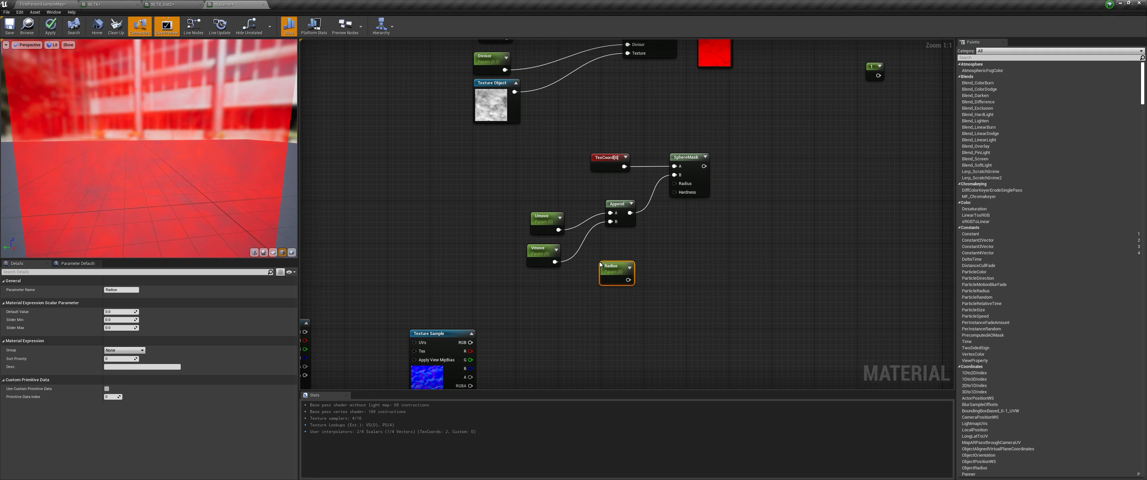
{"action": "left_click_drag", "start_coordinate": [628, 279], "coordinate": [679, 187]}
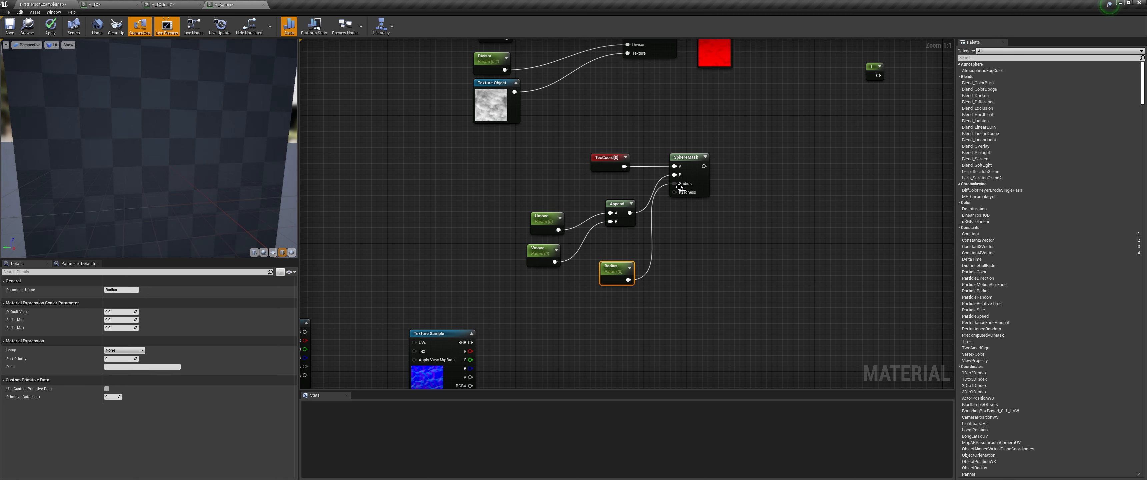
Step: Set the SphereMask node's Hardness to 0
{"action": "left_click", "coordinate": [691, 165]}
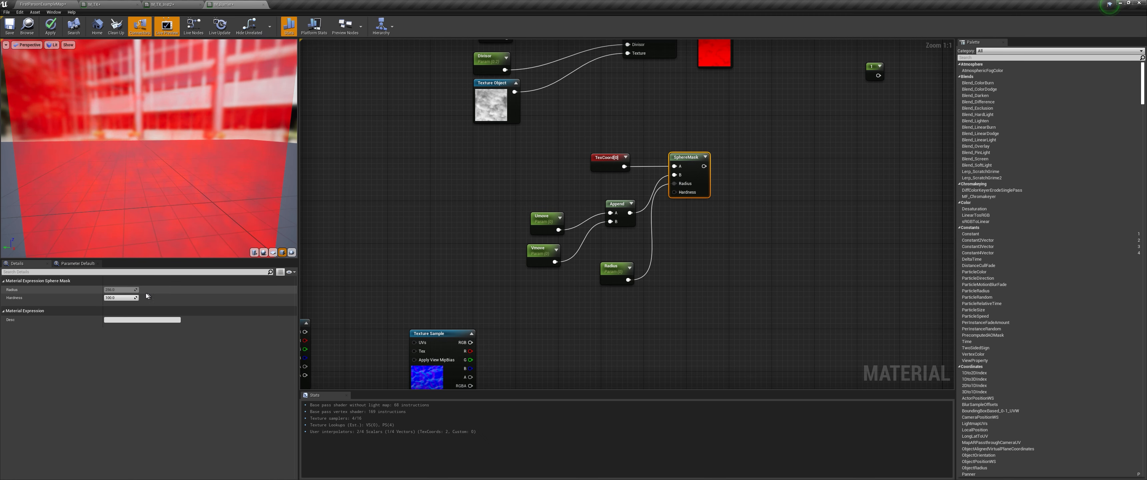
{"action": "left_click", "coordinate": [120, 298]}
{"action": "type", "text": "0"}
{"action": "key", "text": "Return"}
Step: Invert the SphereMask output with a OneMinus (1-x) node and start previewing that node
{"action": "left_click_drag", "start_coordinate": [704, 166], "coordinate": [733, 158]}
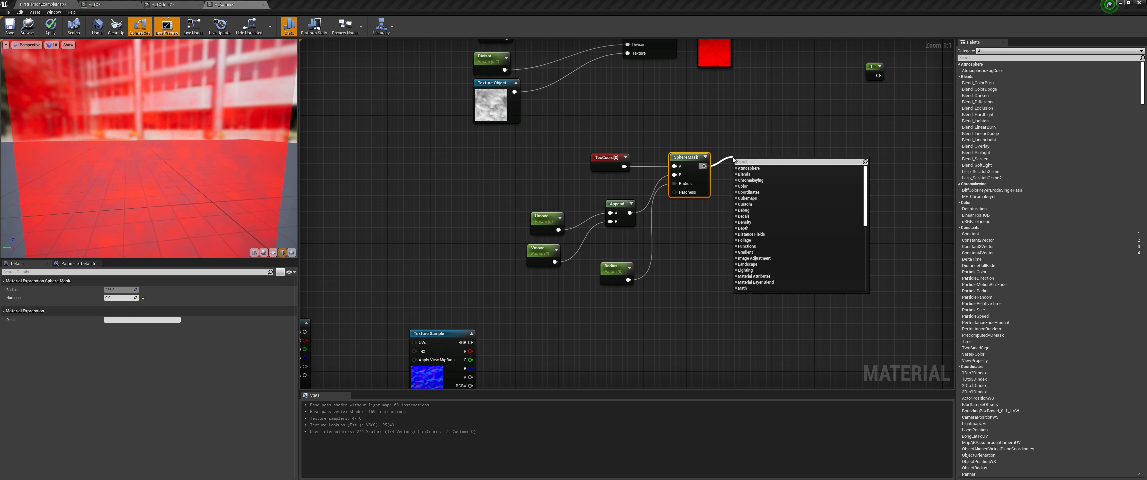
{"action": "type", "text": "one"}
{"action": "key", "text": "Return"}
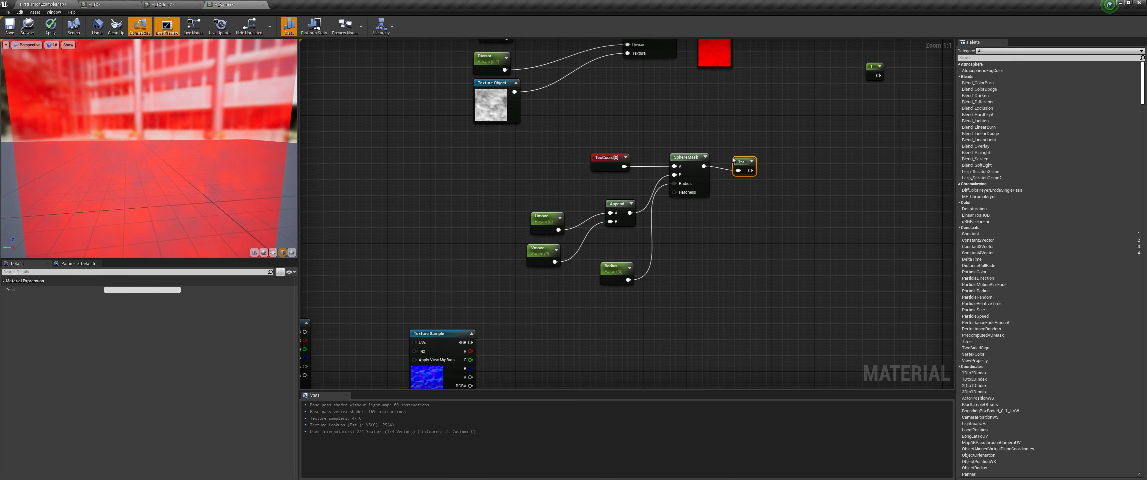
{"action": "right_click", "coordinate": [750, 164]}
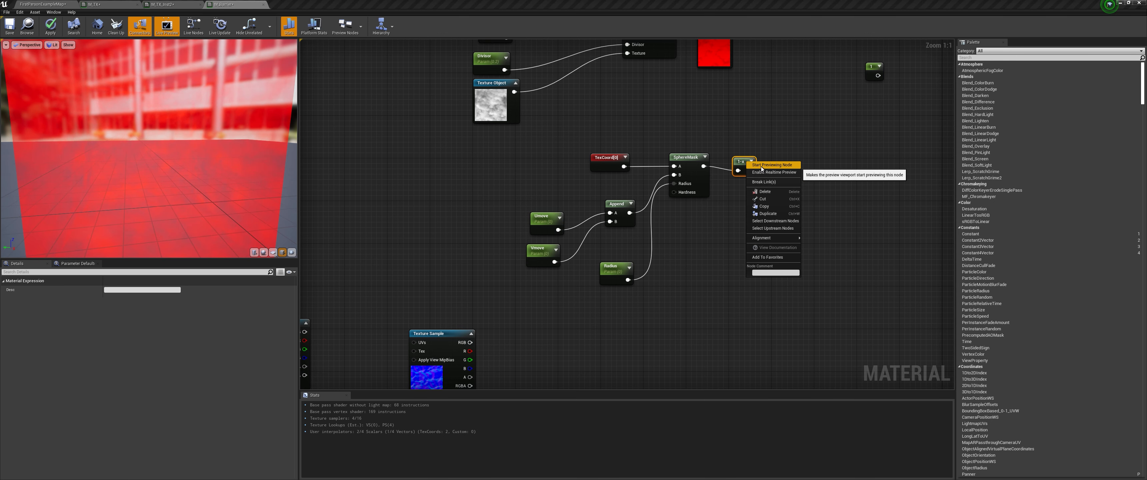
{"action": "left_click", "coordinate": [774, 174]}
Step: Give the Radius parameter a non-zero default value and inspect the sphere mask on the preview cube
{"action": "left_click", "coordinate": [543, 221]}
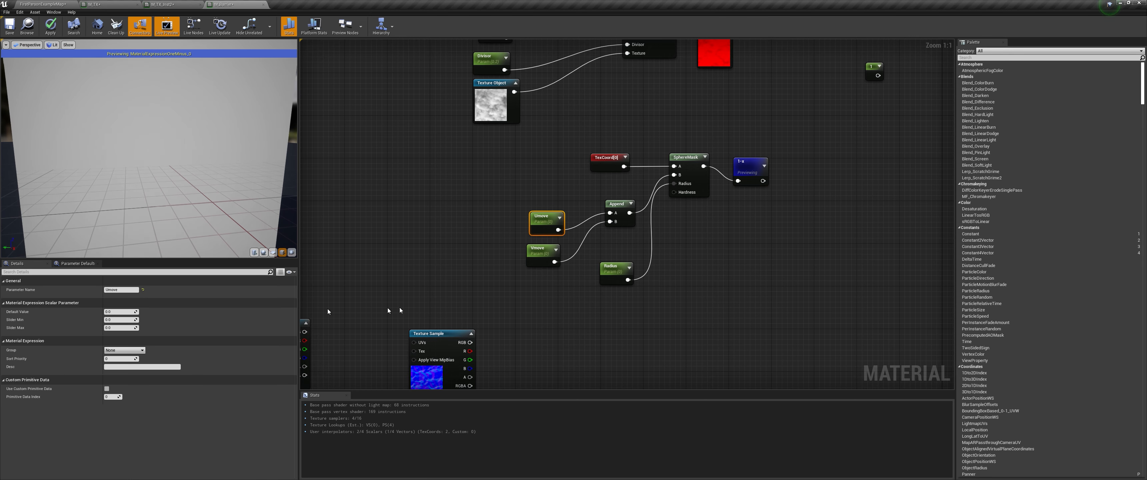
{"action": "left_click", "coordinate": [613, 278]}
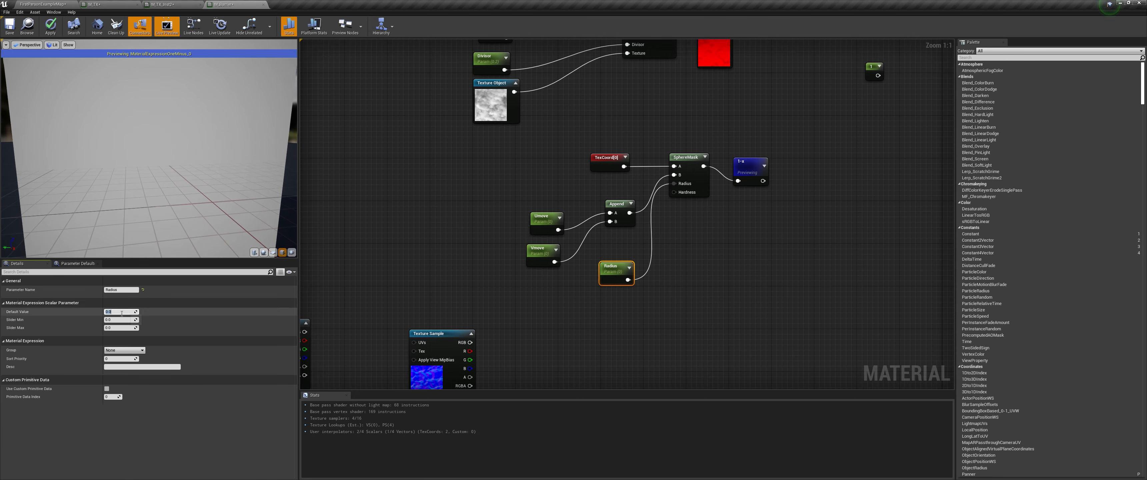
{"action": "key", "text": "Return"}
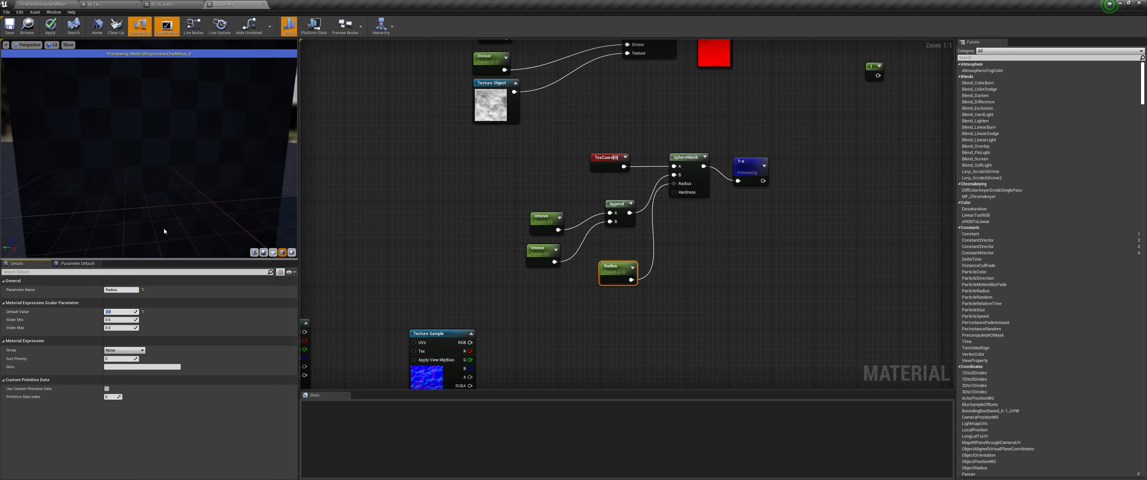
{"action": "left_click_drag", "start_coordinate": [171, 213], "coordinate": [172, 178]}
{"action": "right_click_drag", "start_coordinate": [173, 211], "coordinate": [172, 250]}
{"action": "left_click_drag", "start_coordinate": [173, 211], "coordinate": [171, 217]}
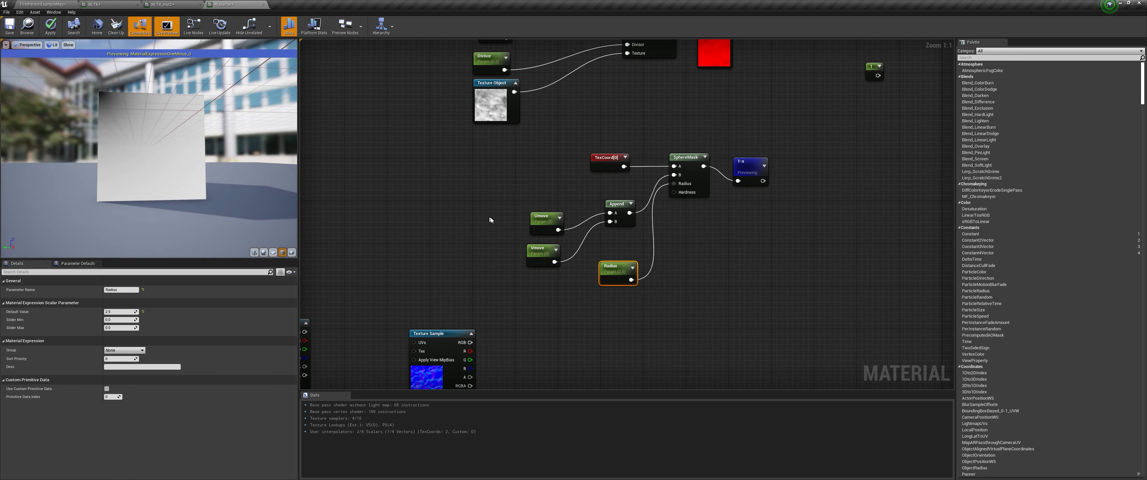
Step: Adjust the default values of Umove and Vmove to about 0.5 to centre the mask's dark spot on the cube face
{"action": "left_click", "coordinate": [544, 222]}
{"action": "left_click_drag", "start_coordinate": [120, 311], "coordinate": [119, 313]}
{"action": "left_click_drag", "start_coordinate": [127, 312], "coordinate": [126, 312]}
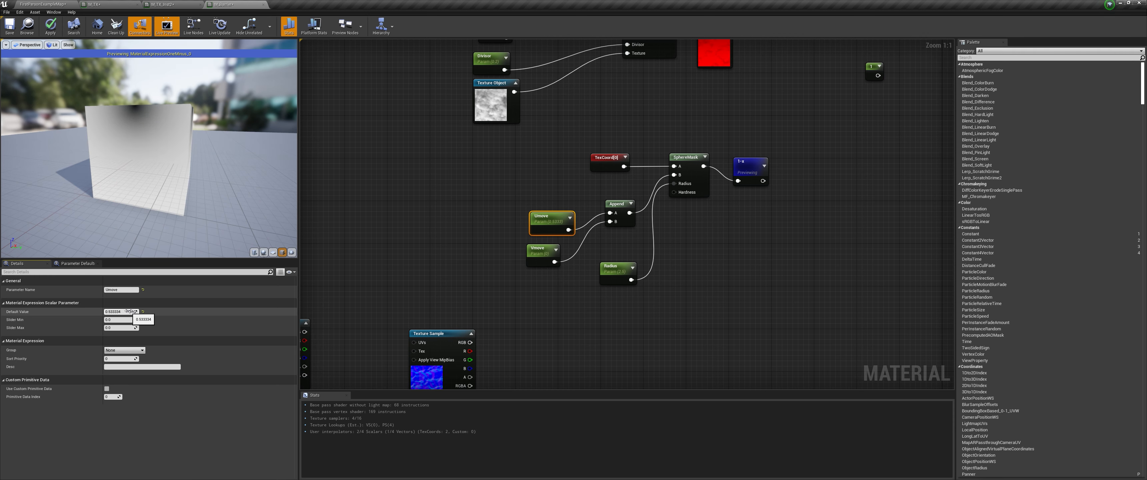
{"action": "left_click_drag", "start_coordinate": [154, 187], "coordinate": [184, 185]}
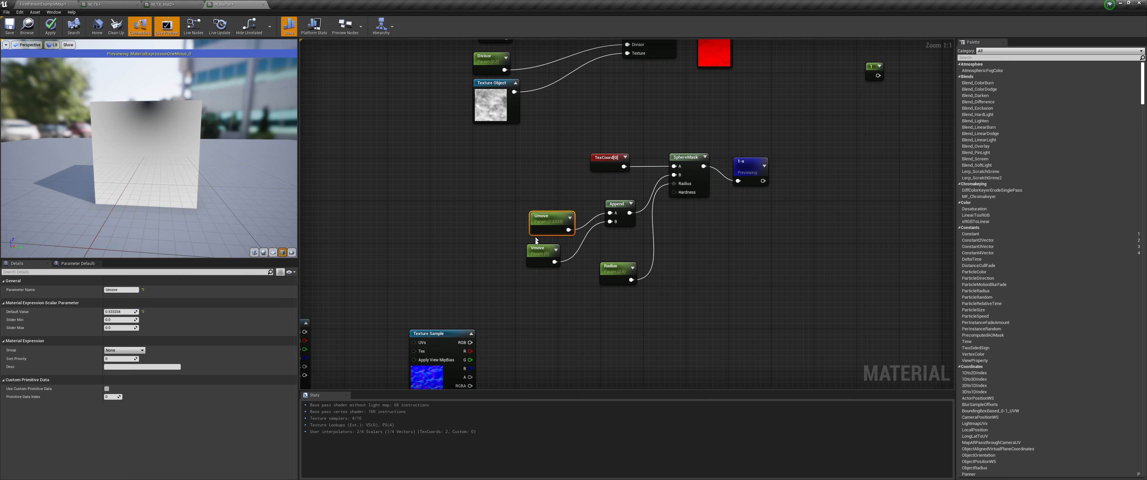
{"action": "left_click", "coordinate": [534, 258]}
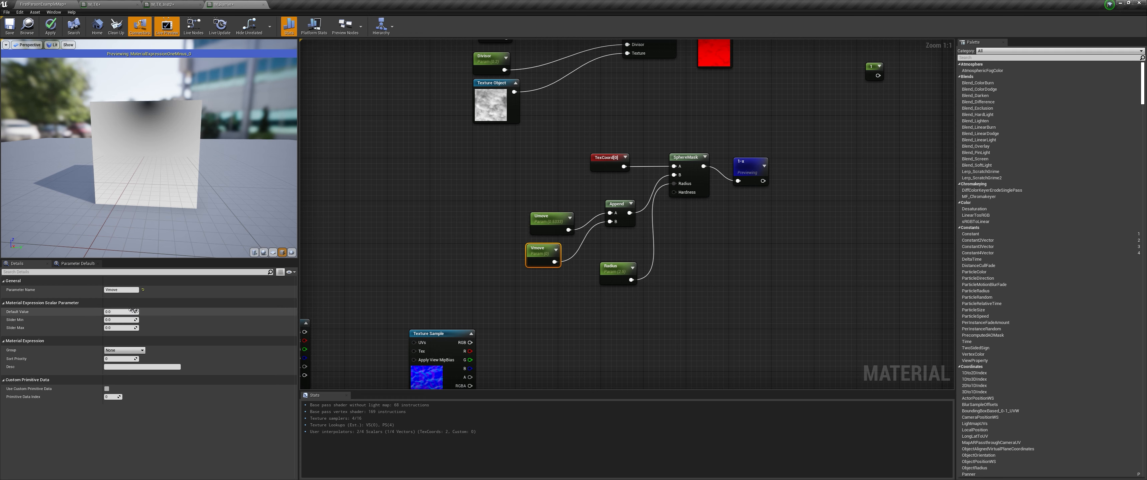
{"action": "mouse_move", "coordinate": [124, 311]}
{"action": "left_mouse_down"}
{"action": "mouse_move", "coordinate": [133, 310]}
{"action": "mouse_move", "coordinate": [123, 312]}
{"action": "left_mouse_up"}
Step: Add a Power node fed by the 1-x node's output into its Base input
{"action": "right_click_drag", "start_coordinate": [783, 186], "coordinate": [553, 225]}
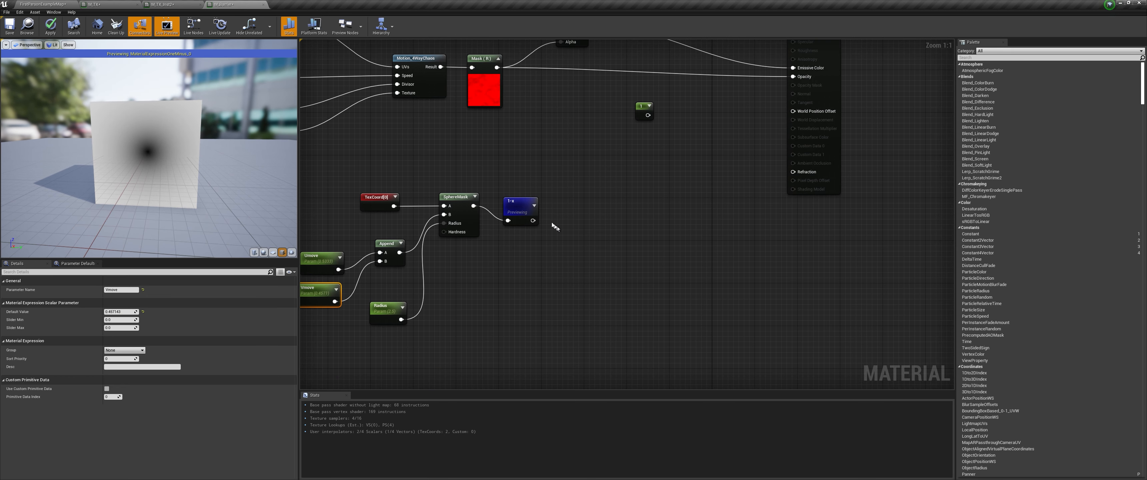
{"action": "left_click_drag", "start_coordinate": [528, 207], "coordinate": [588, 202]}
{"action": "type", "text": "power"}
{"action": "key", "text": "Return"}
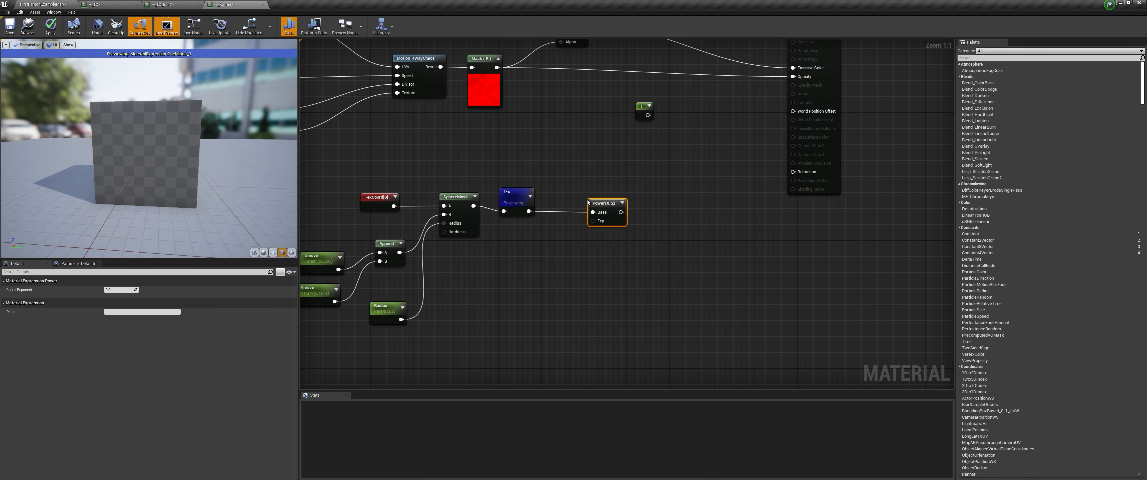
Step: Create a scalar parameter named Sphere power with default value .35 and connect it to the Power node's Exp input
{"action": "mouse_move", "coordinate": [516, 235]}
{"action": "right_mouse_down"}
{"action": "mouse_move", "coordinate": [545, 244]}
{"action": "mouse_move", "coordinate": [525, 229]}
{"action": "right_mouse_up"}
{"action": "left_click", "coordinate": [525, 230]}
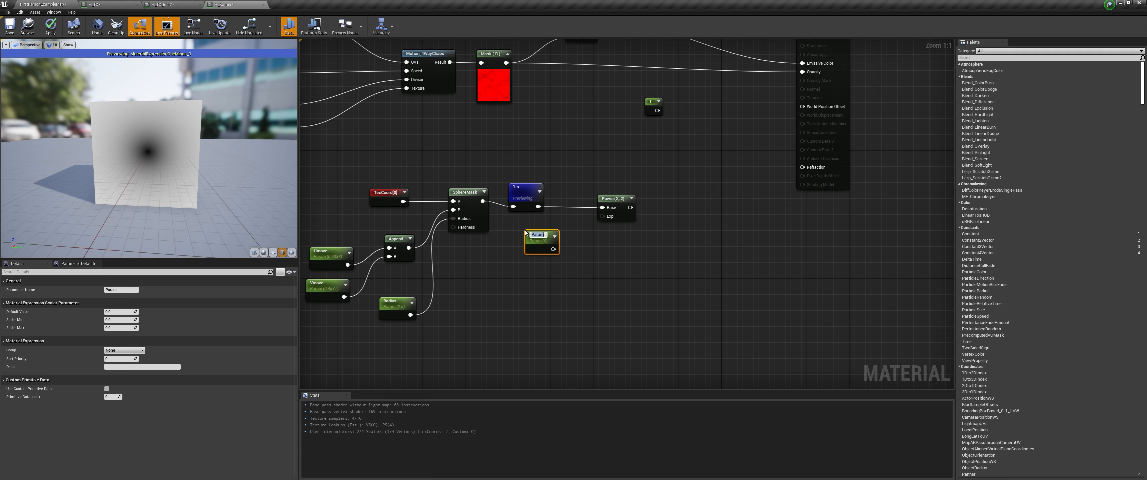
{"action": "type", "text": "Sphere power"}
{"action": "key", "text": "Return"}
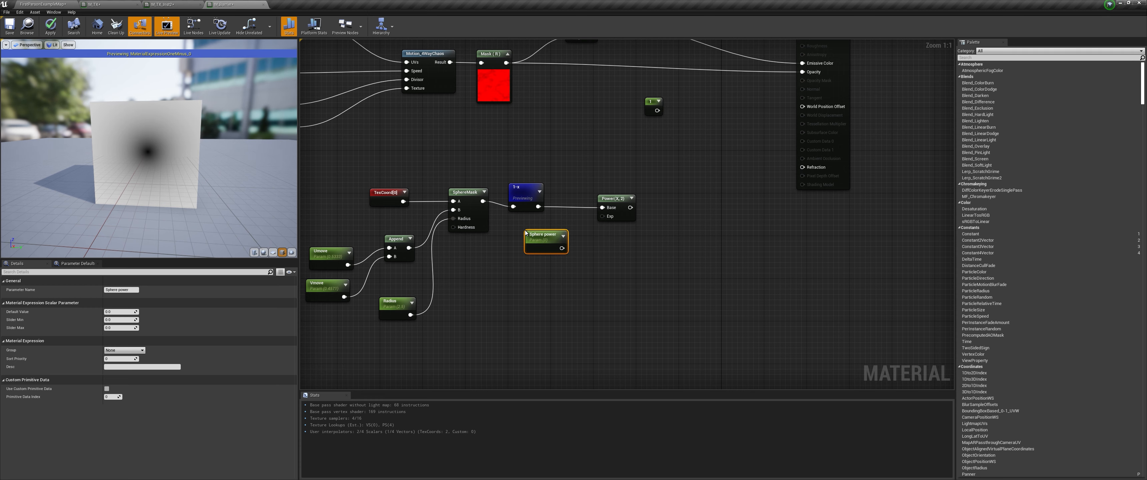
{"action": "left_click_drag", "start_coordinate": [562, 248], "coordinate": [602, 217]}
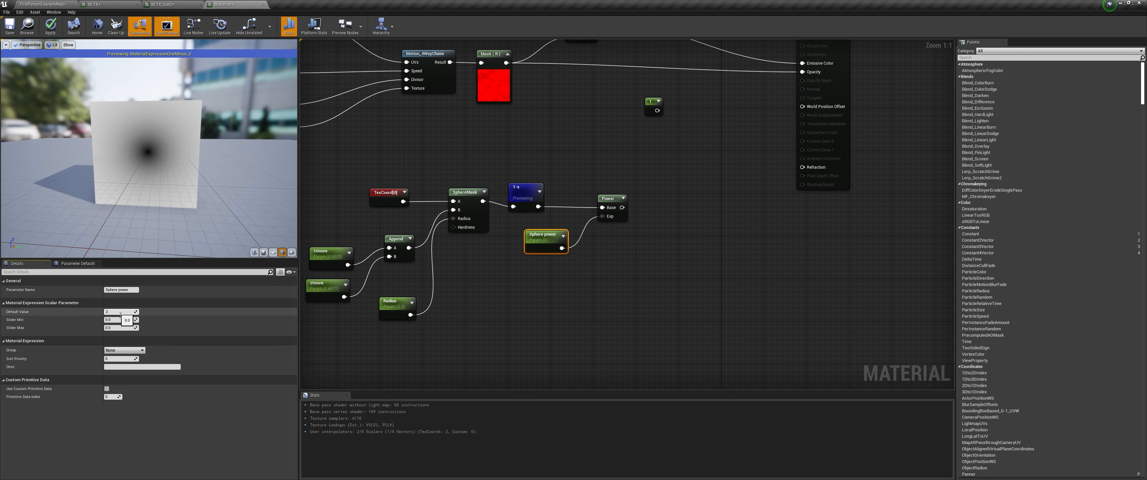
{"action": "type", "text": ".35"}
{"action": "key", "text": "Return"}
Step: Connect the Power output to M_Barrier's Opacity input, stop previewing the 1-x node and inspect the material on the cube
{"action": "left_click", "coordinate": [526, 196]}
{"action": "left_click_drag", "start_coordinate": [622, 208], "coordinate": [815, 72]}
{"action": "right_click", "coordinate": [536, 189]}
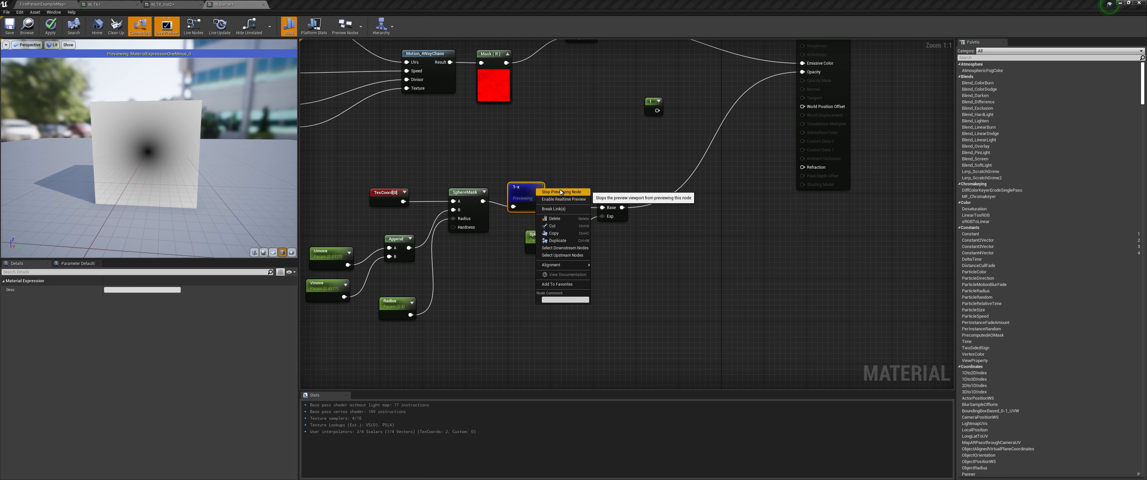
{"action": "left_click", "coordinate": [560, 192]}
{"action": "left_click_drag", "start_coordinate": [165, 160], "coordinate": [192, 178]}
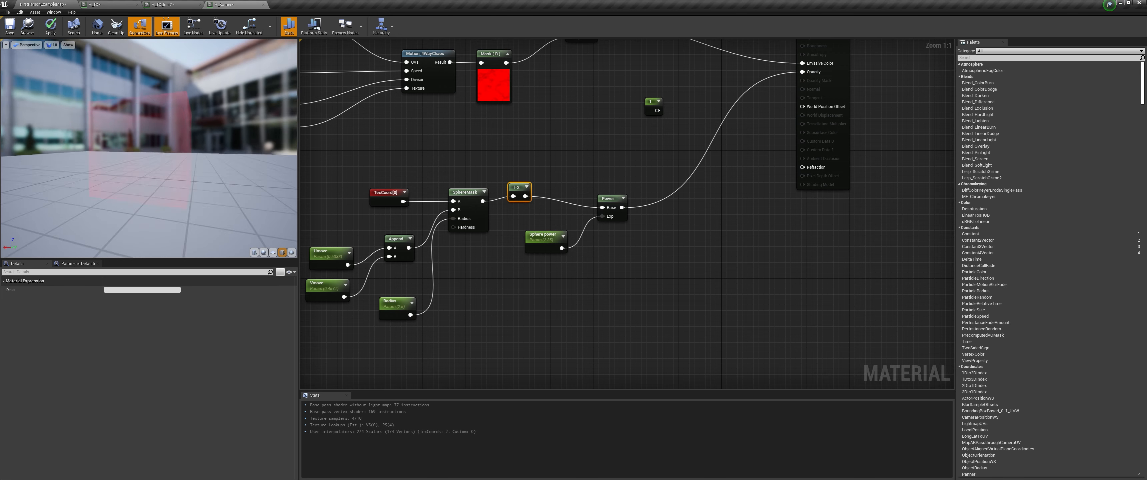
{"action": "left_click_drag", "start_coordinate": [191, 178], "coordinate": [183, 171]}
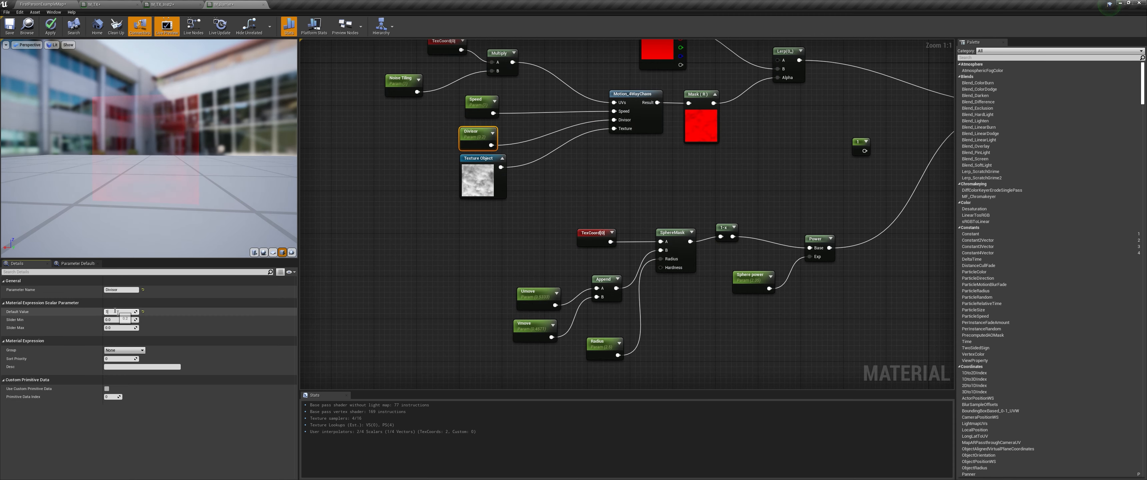
Step: Raise the Divisor parameter's default value and inspect the barrier's color on the preview cube
{"action": "key", "text": "Return"}
{"action": "left_click_drag", "start_coordinate": [143, 200], "coordinate": [177, 167]}
{"action": "scroll", "coordinate": [177, 167], "scroll_direction": "up", "scroll_amount": 3}
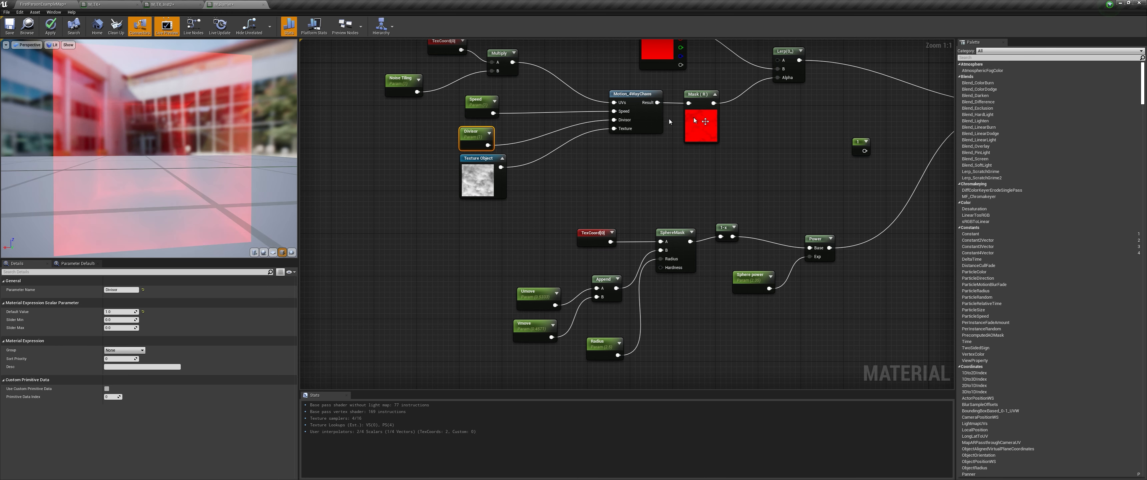
Step: Set the Color parameter's default value to red 200 and green 2
{"action": "right_click_drag", "start_coordinate": [657, 68], "coordinate": [657, 107]}
{"action": "left_click", "coordinate": [657, 107]}
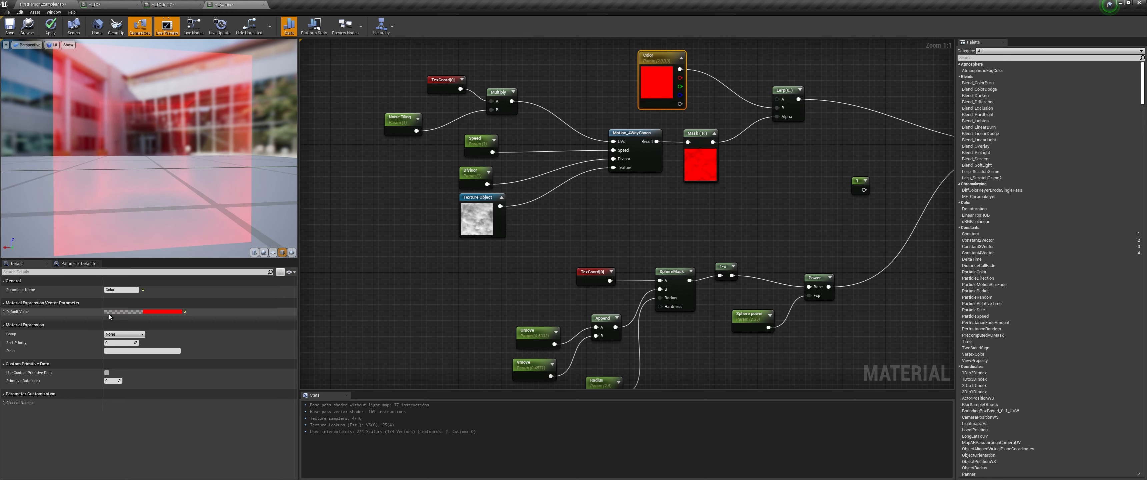
{"action": "left_click", "coordinate": [171, 314]}
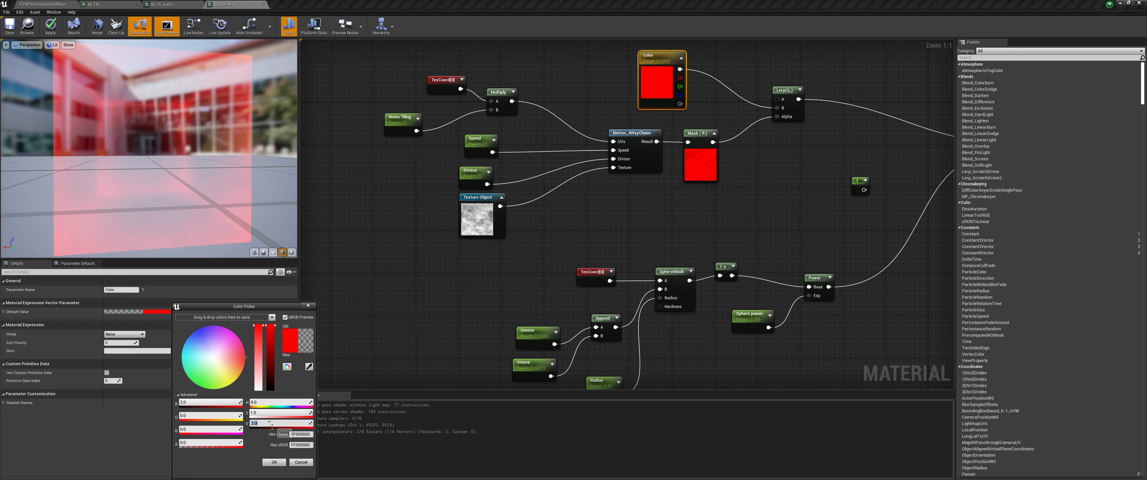
{"action": "left_click", "coordinate": [226, 418]}
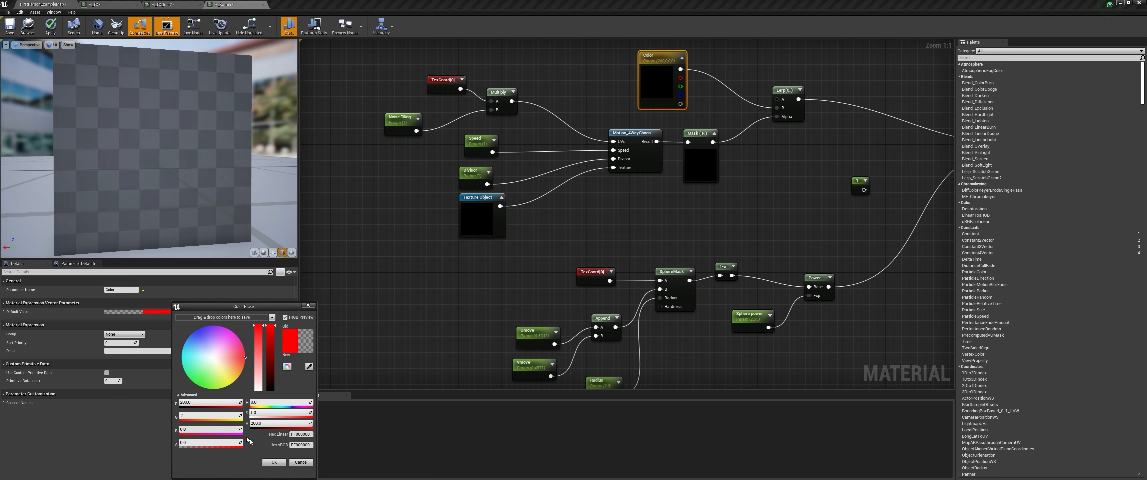
{"action": "type", "text": "2"}
{"action": "key", "text": "Return"}
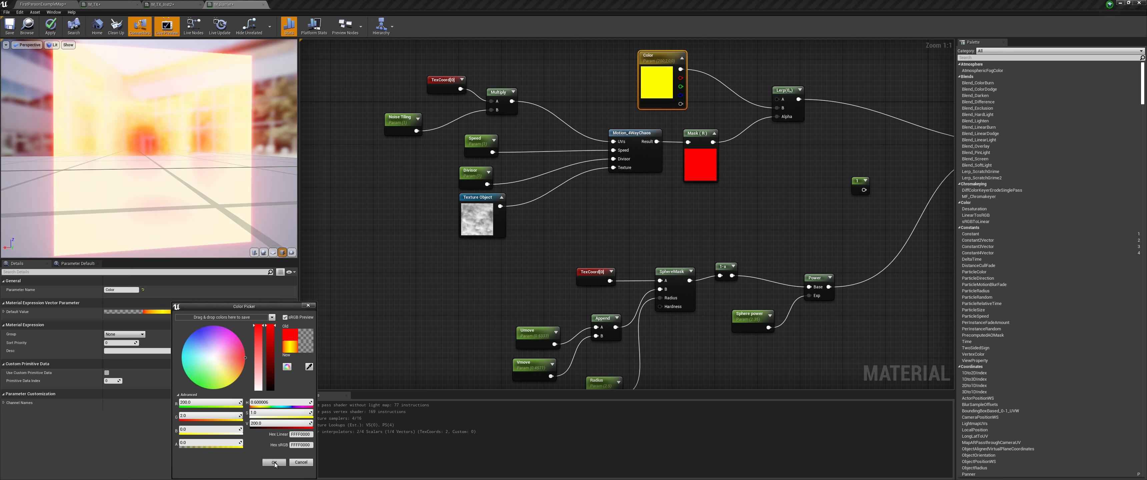
{"action": "left_click", "coordinate": [273, 463]}
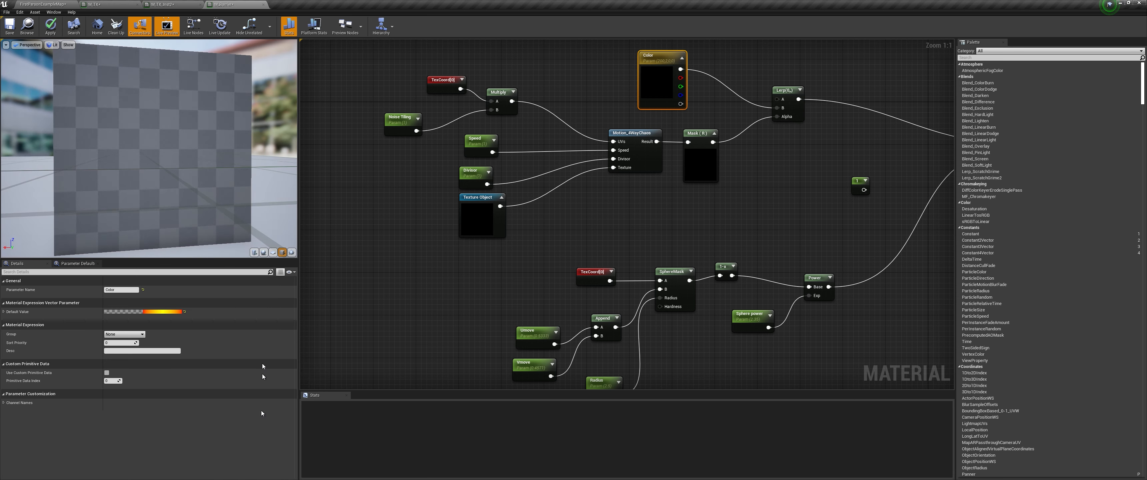
Step: Adjust the Divisor parameter's default value to tune the orange smoke pattern on the preview cube
{"action": "left_click", "coordinate": [463, 180]}
{"action": "left_click", "coordinate": [122, 312]}
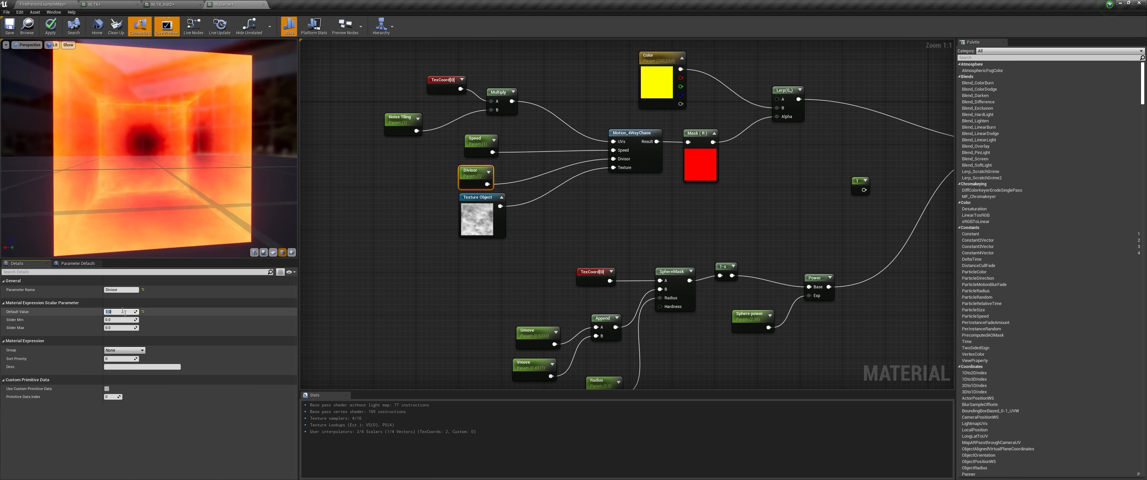
{"action": "type", "text": "0.2"}
{"action": "key", "text": "Return"}
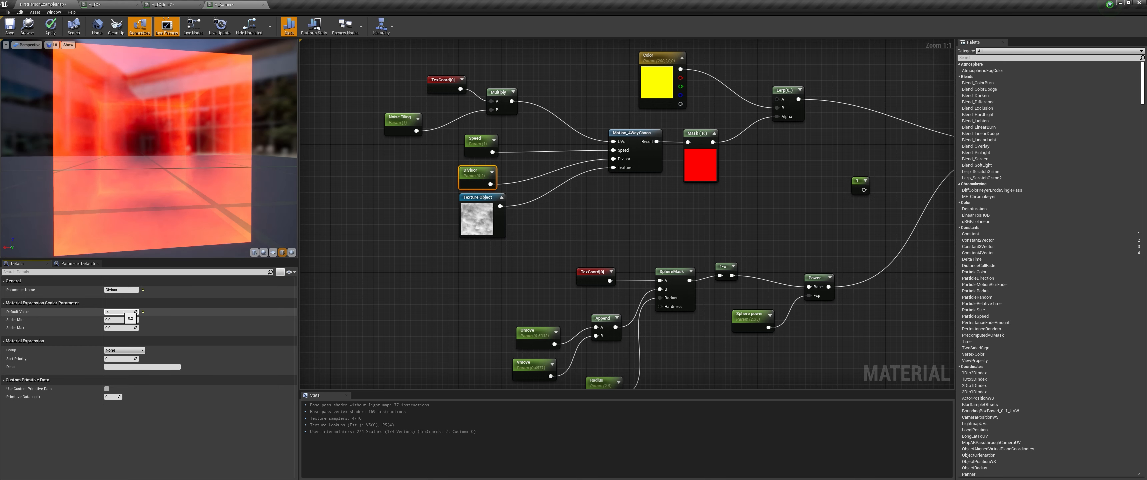
{"action": "key", "text": "Return"}
Step: Adjust the Radius parameter's default value and check the sphere mask from another angle on the preview cube
{"action": "right_click_drag", "start_coordinate": [441, 197], "coordinate": [403, 143]}
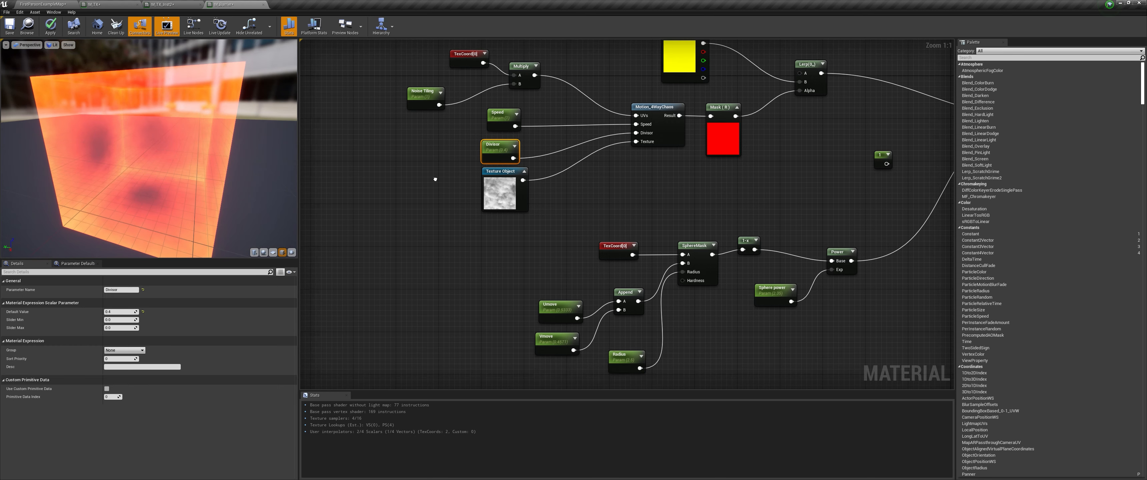
{"action": "left_click", "coordinate": [584, 319]}
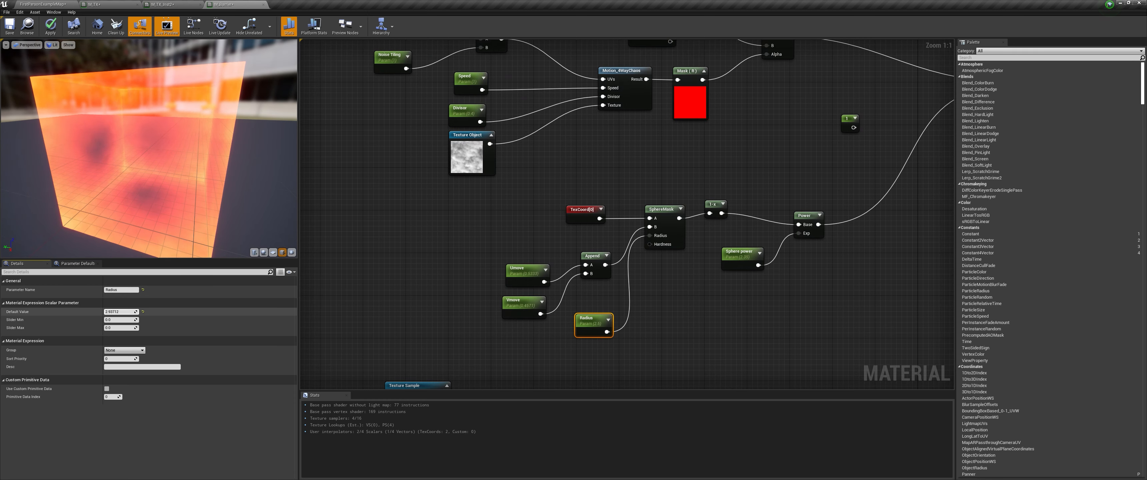
{"action": "left_click_drag", "start_coordinate": [120, 312], "coordinate": [134, 312]}
{"action": "left_click_drag", "start_coordinate": [185, 192], "coordinate": [236, 180]}
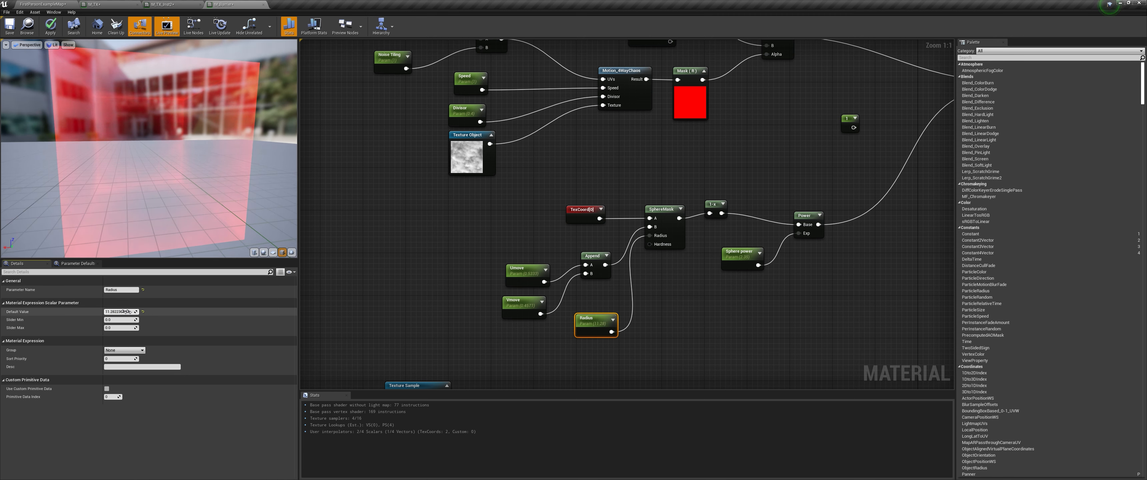
{"action": "mouse_move", "coordinate": [129, 311]}
{"action": "left_mouse_down"}
{"action": "mouse_move", "coordinate": [107, 312]}
{"action": "mouse_move", "coordinate": [135, 311]}
{"action": "left_mouse_up"}
Step: Lower the Vmove parameter's default value to shift the sphere mask vertically on the preview cube
{"action": "left_click", "coordinate": [740, 254]}
{"action": "left_click", "coordinate": [519, 303]}
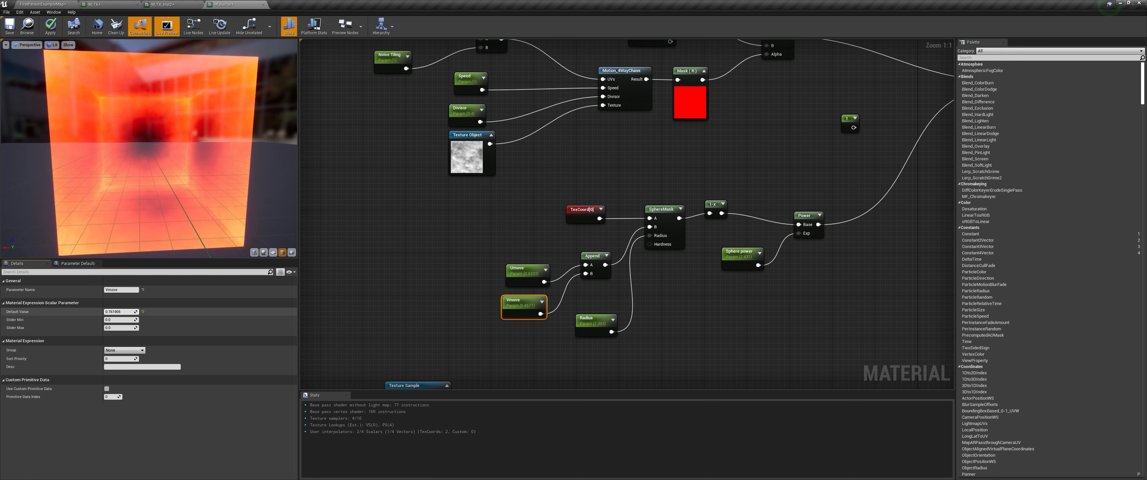
{"action": "left_click_drag", "start_coordinate": [120, 311], "coordinate": [136, 313]}
Step: Reposition the SphereMask node with its input nodes and the Power node so they line up with the 1-x node
{"action": "right_click_drag", "start_coordinate": [840, 234], "coordinate": [775, 185]}
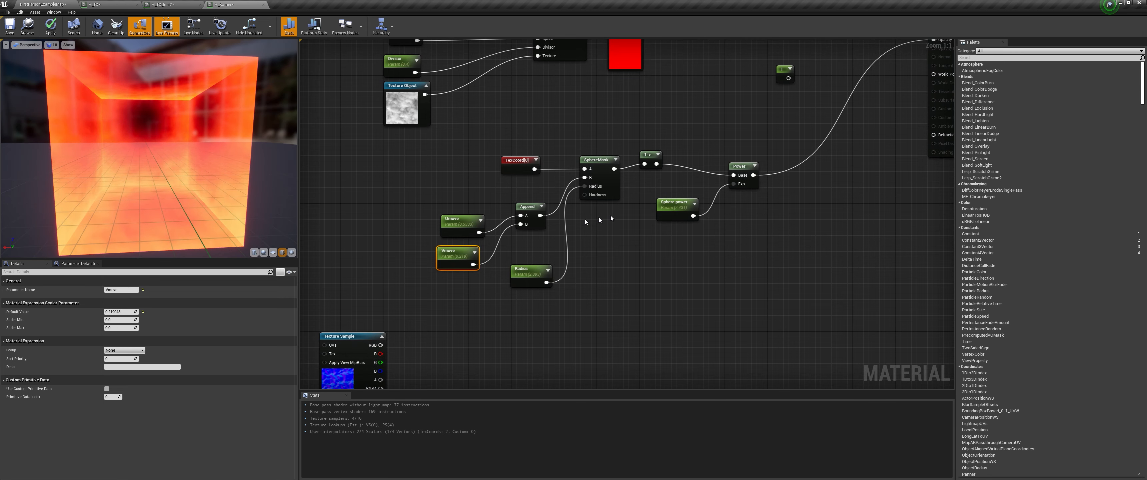
{"action": "scroll", "coordinate": [579, 252], "scroll_direction": "down", "scroll_amount": 2}
{"action": "right_click_drag", "start_coordinate": [579, 251], "coordinate": [589, 273]}
{"action": "right_click_drag", "start_coordinate": [671, 207], "coordinate": [608, 216]}
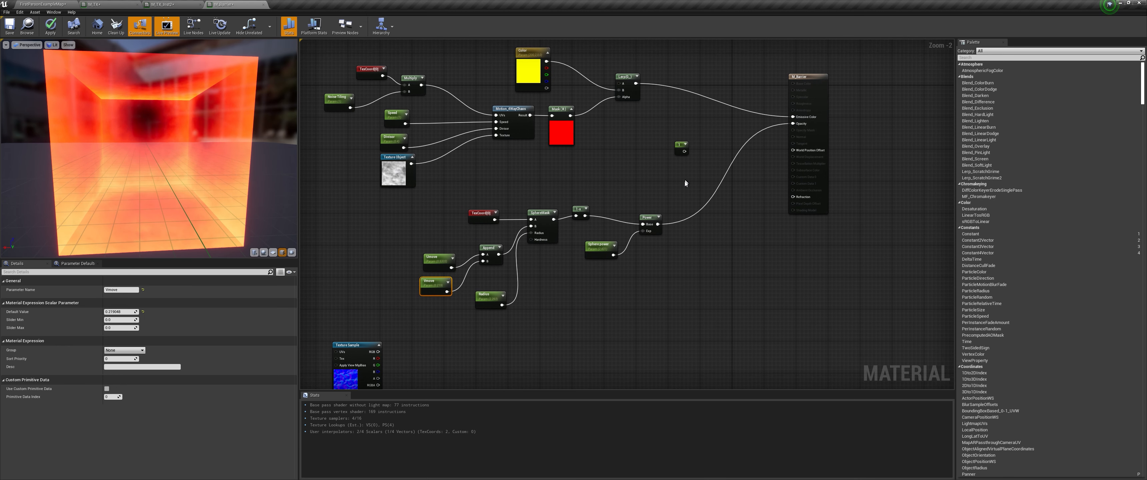
{"action": "left_click_drag", "start_coordinate": [407, 209], "coordinate": [534, 312]}
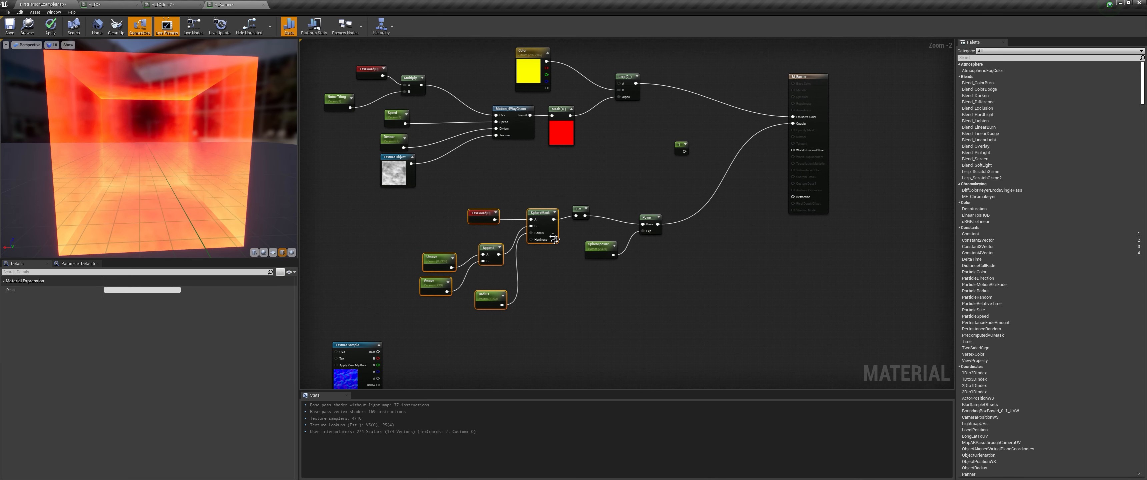
{"action": "left_click_drag", "start_coordinate": [547, 212], "coordinate": [540, 208]}
{"action": "left_click_drag", "start_coordinate": [648, 219], "coordinate": [633, 210]}
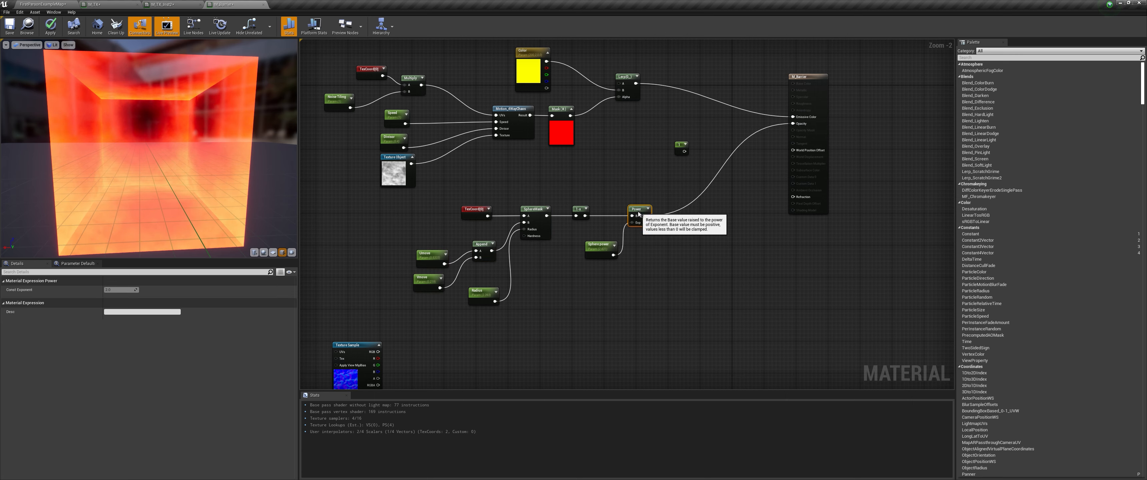
Step: Add a Depth Fade node and a scalar parameter named Fade Distance connected to its FadeDistance input
{"action": "right_click_drag", "start_coordinate": [598, 244], "coordinate": [725, 203]}
{"action": "scroll", "coordinate": [496, 301], "scroll_direction": "down", "scroll_amount": 1}
{"action": "right_click_drag", "start_coordinate": [496, 301], "coordinate": [632, 193]}
{"action": "left_click", "coordinate": [386, 149]}
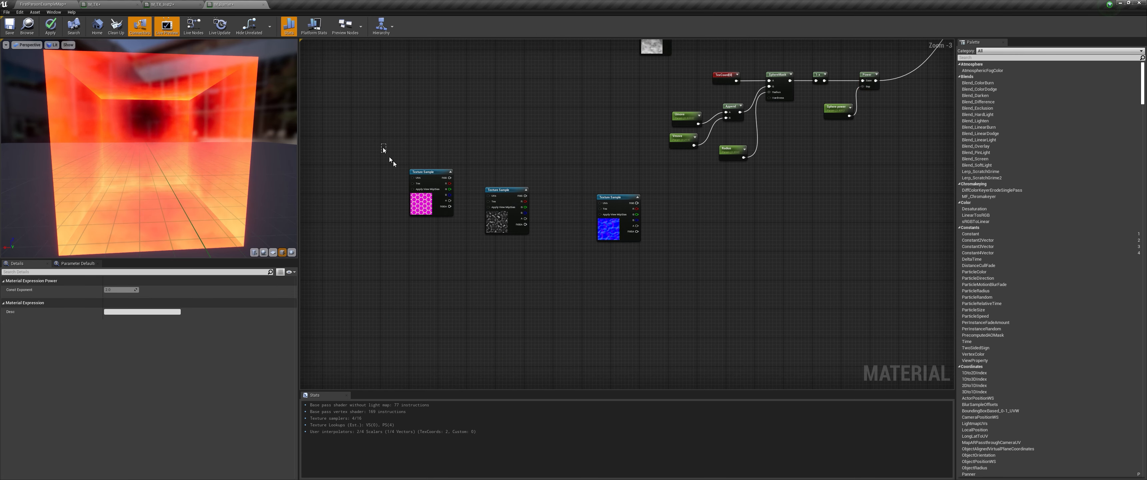
{"action": "right_click_drag", "start_coordinate": [926, 67], "coordinate": [633, 241]}
{"action": "scroll", "coordinate": [633, 242], "scroll_direction": "up", "scroll_amount": 2}
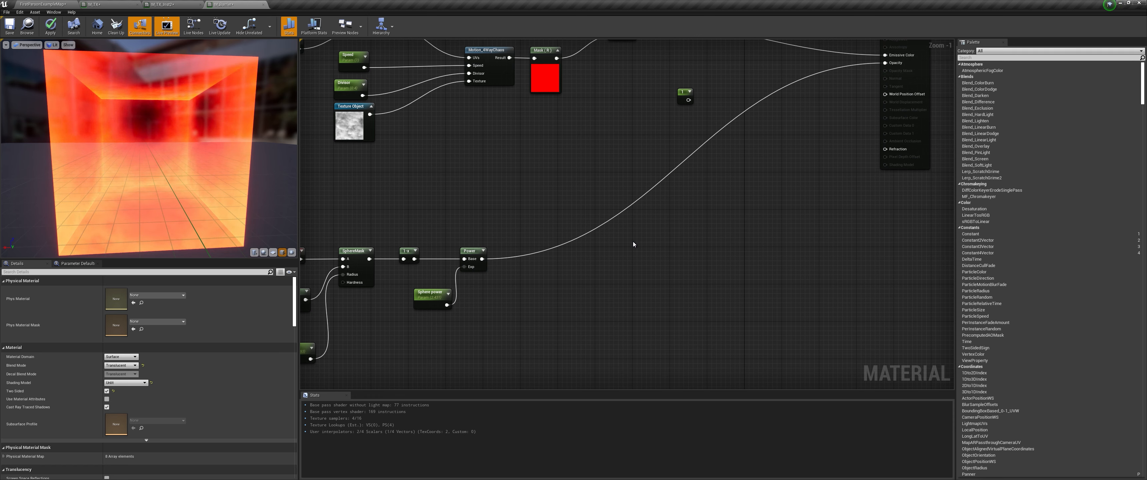
{"action": "right_click", "coordinate": [633, 244]}
{"action": "type", "text": "dep"}
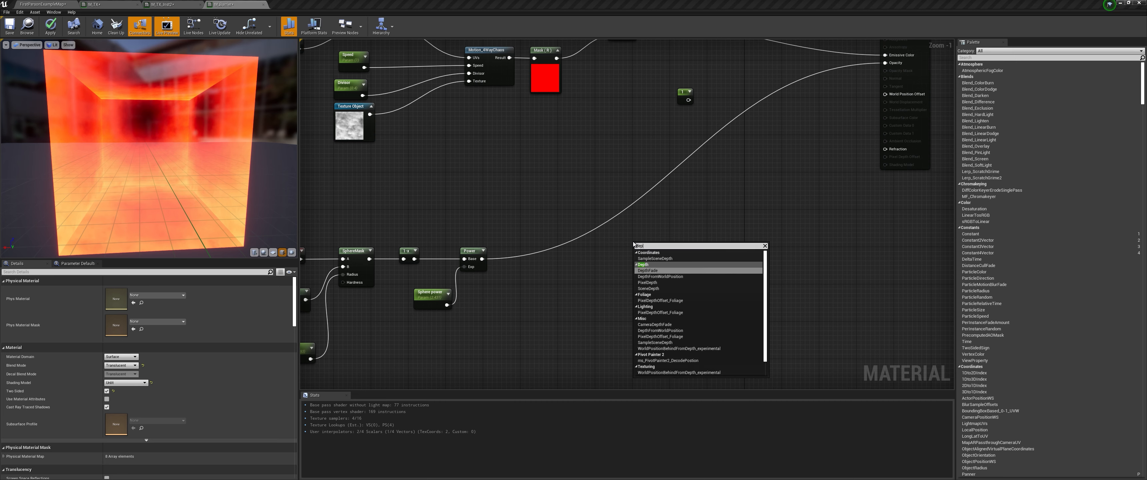
{"action": "type", "text": "th fade"}
{"action": "key", "text": "Return"}
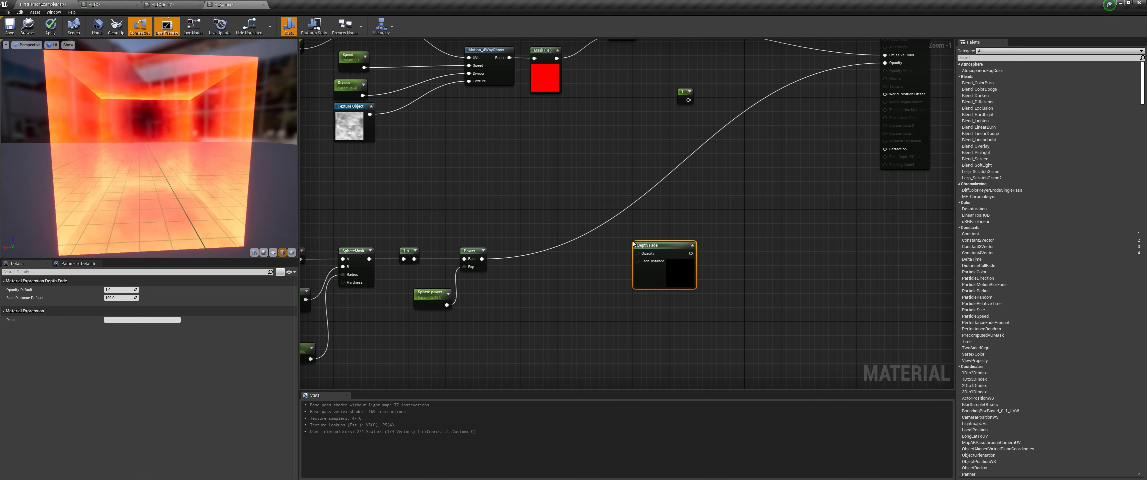
{"action": "left_click", "coordinate": [579, 260]}
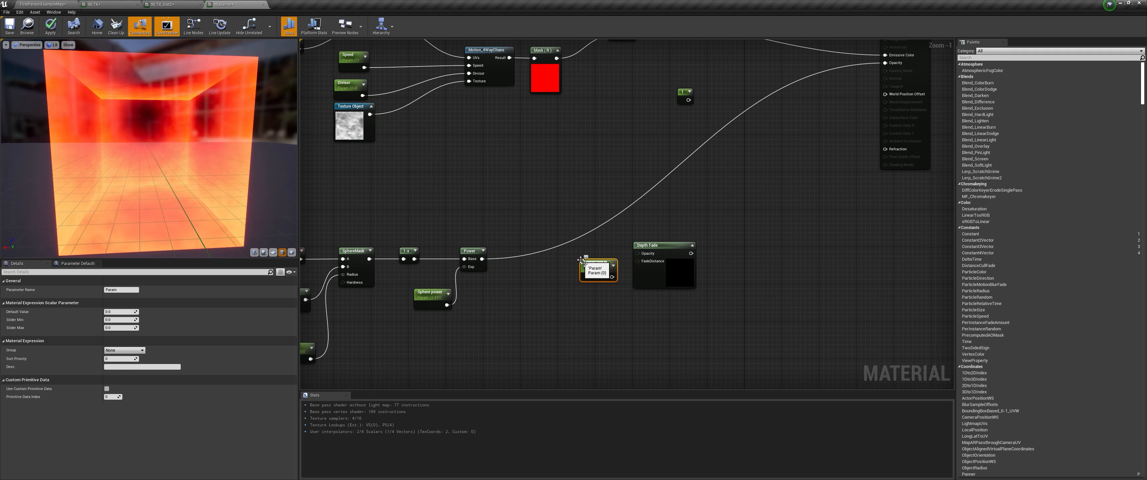
Step: Invert the Depth Fade output with a 1-x node, feed it into M_Barrier's Opacity input and apply the material
{"action": "left_click_drag", "start_coordinate": [582, 261], "coordinate": [734, 236]}
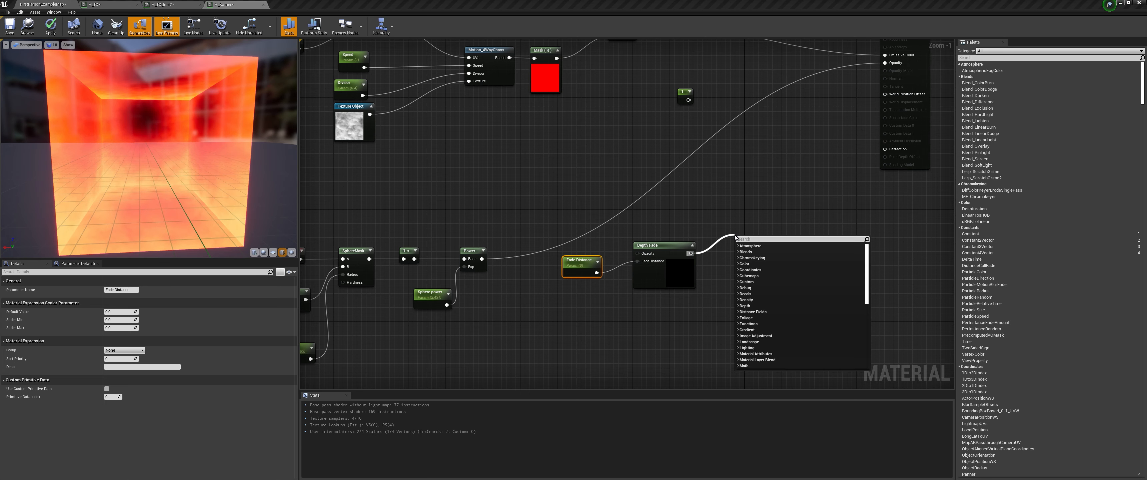
{"action": "type", "text": "1-x"}
{"action": "key", "text": "Return"}
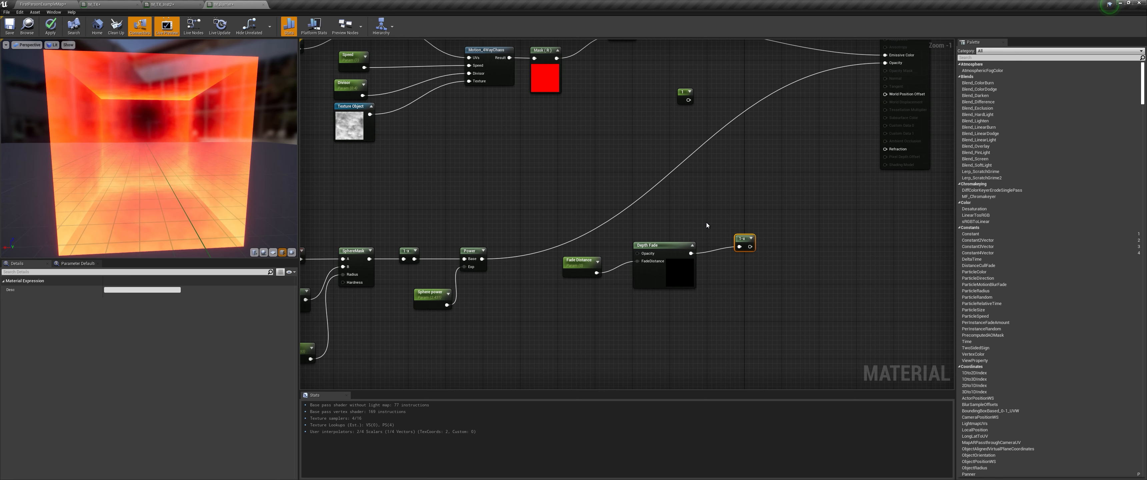
{"action": "right_click_drag", "start_coordinate": [706, 224], "coordinate": [688, 238]}
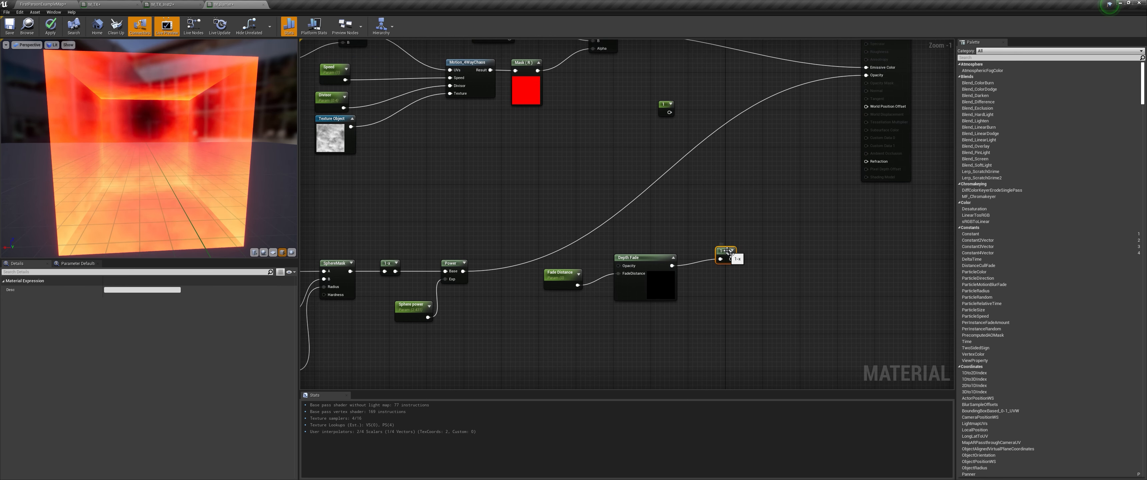
{"action": "left_click_drag", "start_coordinate": [727, 252], "coordinate": [709, 260]}
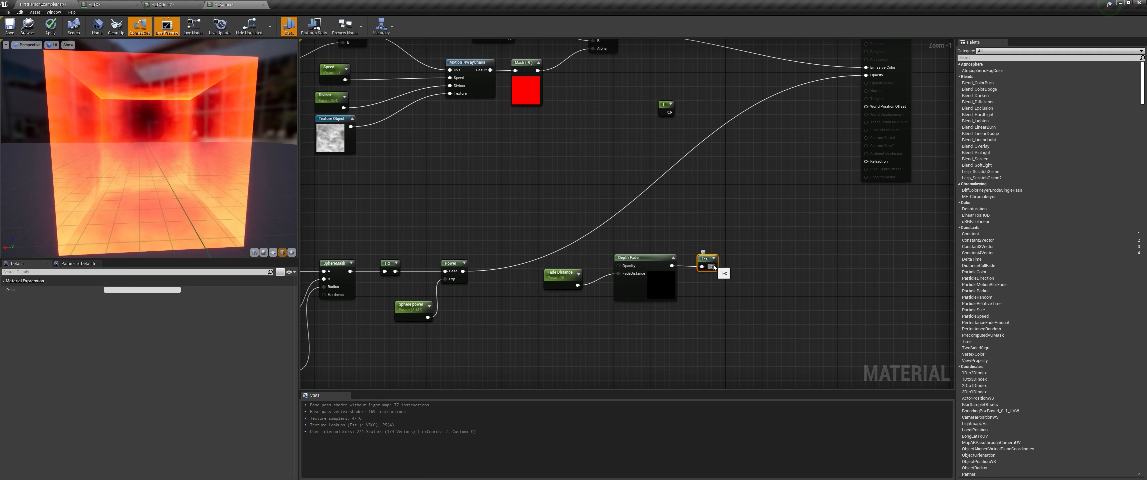
{"action": "left_click_drag", "start_coordinate": [713, 266], "coordinate": [871, 79]}
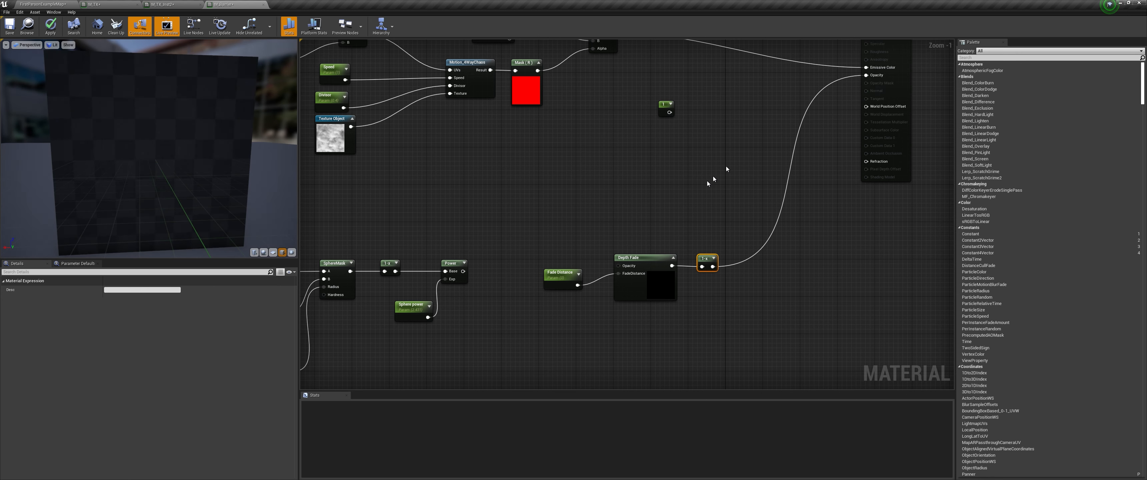
{"action": "left_click", "coordinate": [49, 29]}
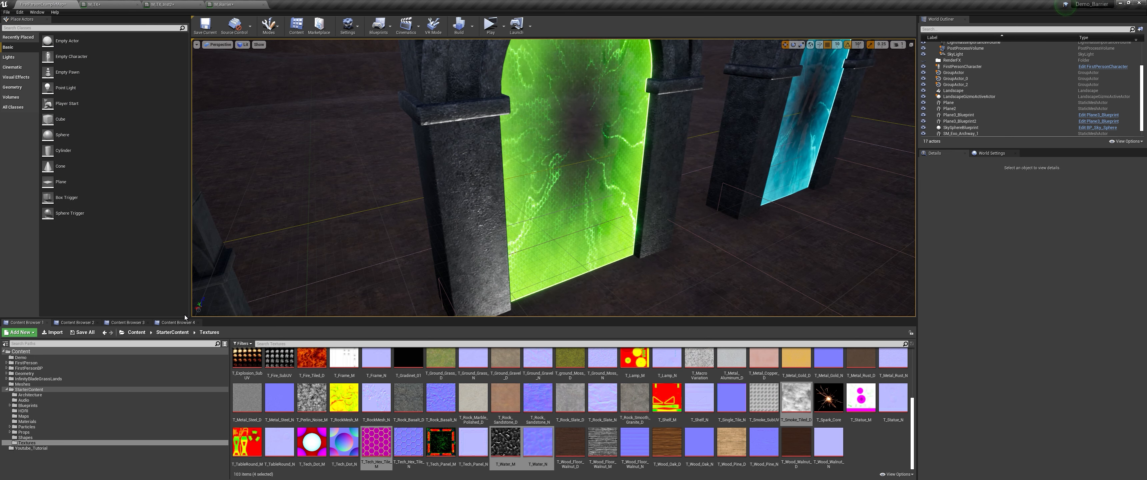
Step: Create a material instance from M_Barrier in the Youtube_Tutorial folder
{"action": "left_click", "coordinate": [31, 448]}
{"action": "right_click", "coordinate": [248, 371]}
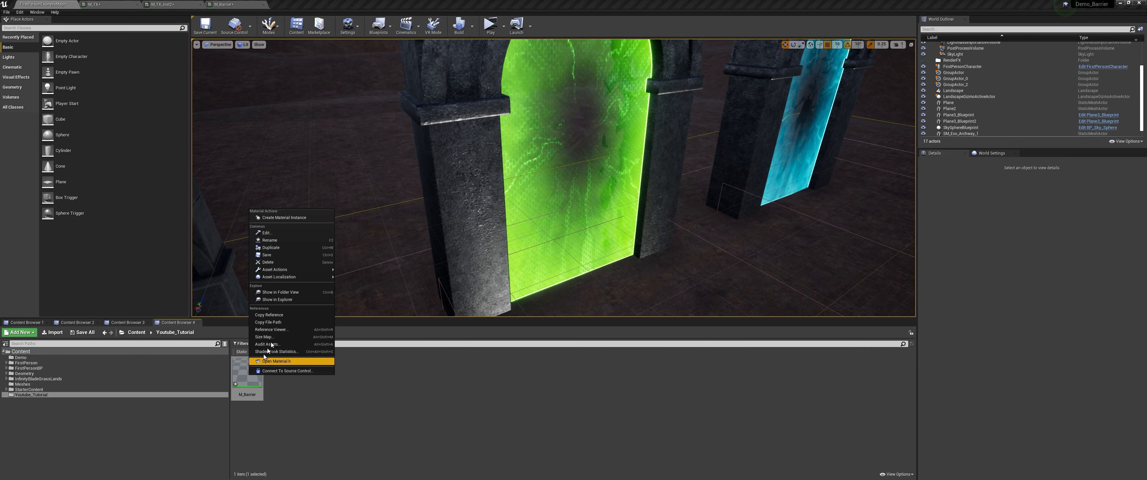
{"action": "left_click", "coordinate": [293, 218]}
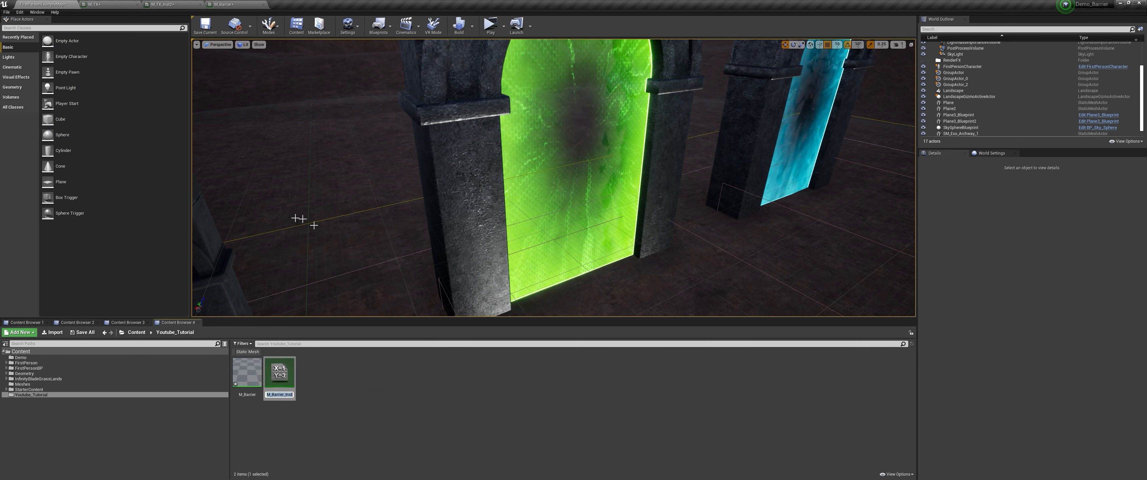
Step: Place a cube on the ground near the archways and assign the new M_Barrier instance to it
{"action": "right_click_drag", "start_coordinate": [300, 219], "coordinate": [516, 222]}
{"action": "left_click_drag", "start_coordinate": [62, 128], "coordinate": [539, 185]}
{"action": "left_click_drag", "start_coordinate": [279, 372], "coordinate": [529, 197]}
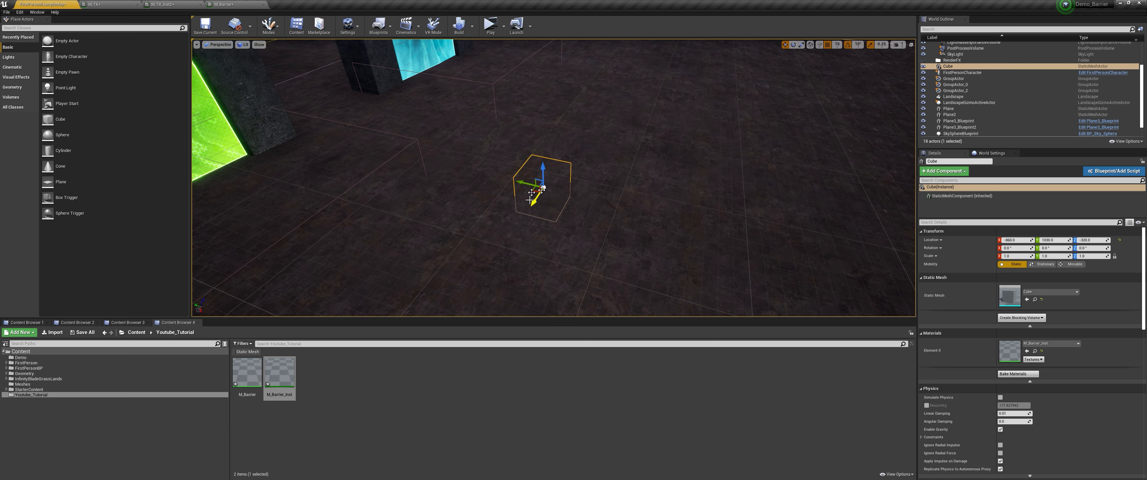
Step: Open the M_Barrier instance, override Fade Distance with a higher value and inspect the glow where the cube meets the ground
{"action": "double_click", "coordinate": [279, 372]}
{"action": "left_click_drag", "start_coordinate": [295, 3], "coordinate": [525, 214]}
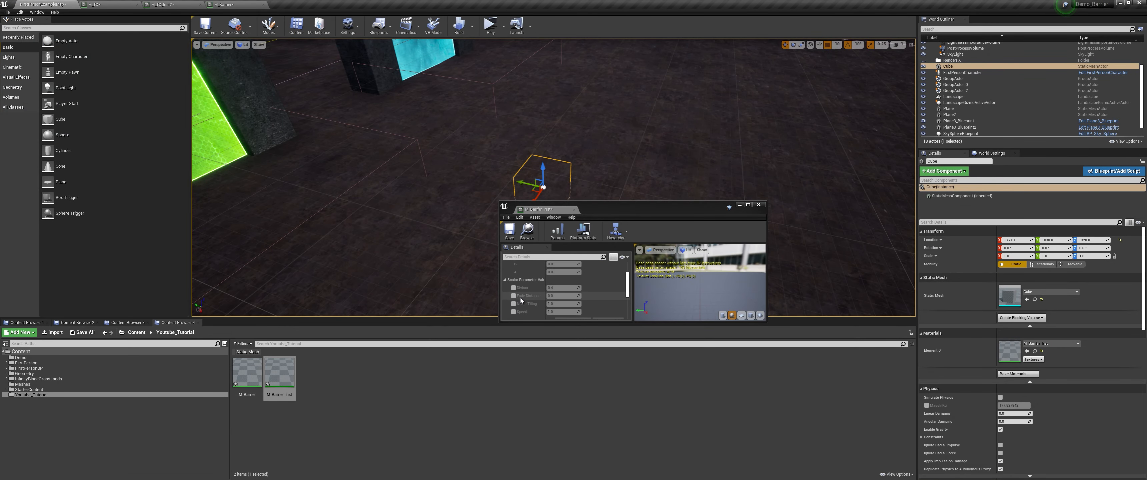
{"action": "left_click", "coordinate": [513, 296]}
{"action": "left_click_drag", "start_coordinate": [561, 296], "coordinate": [584, 296]}
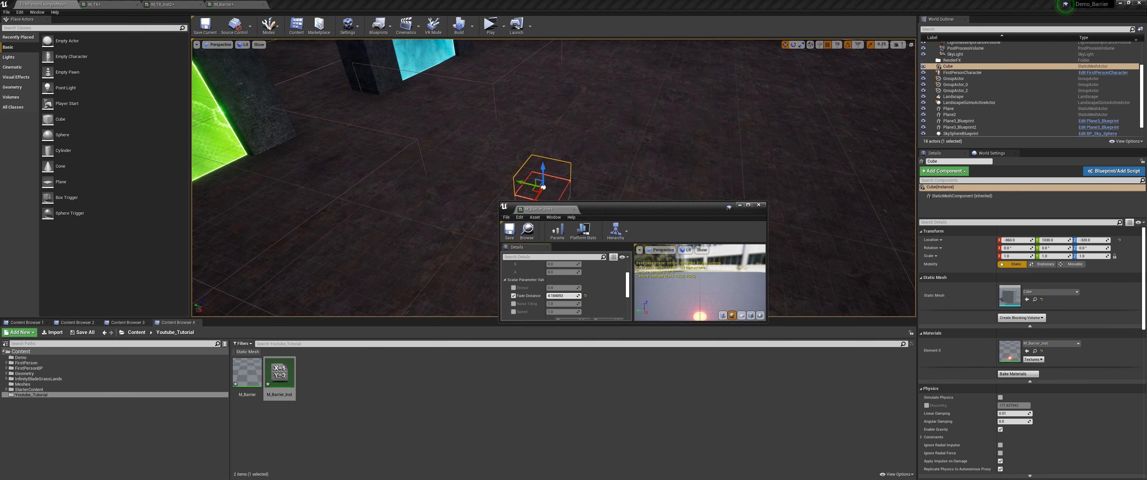
{"action": "right_click_drag", "start_coordinate": [575, 173], "coordinate": [636, 201]}
{"action": "key", "text": "w"}
{"action": "key", "text": "s"}
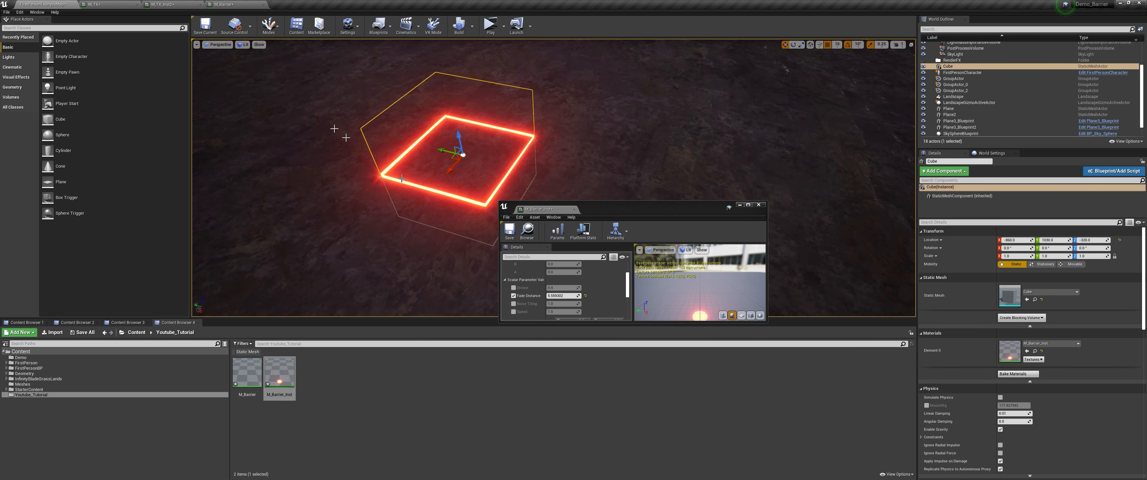
Step: Return to M_Barrier's material graph
{"action": "left_click", "coordinate": [236, 4]}
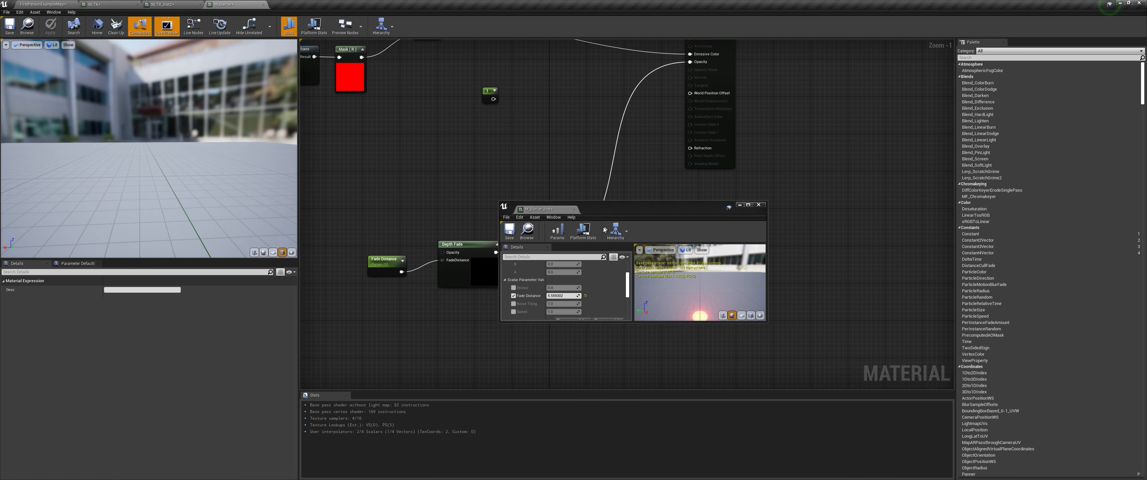
Step: In the M_Barrier material, insert a Saturate node between the Depth Fade's 1-x node and the Opacity input
{"action": "left_click_drag", "start_coordinate": [545, 208], "coordinate": [325, 5]}
{"action": "left_click", "coordinate": [238, 5]}
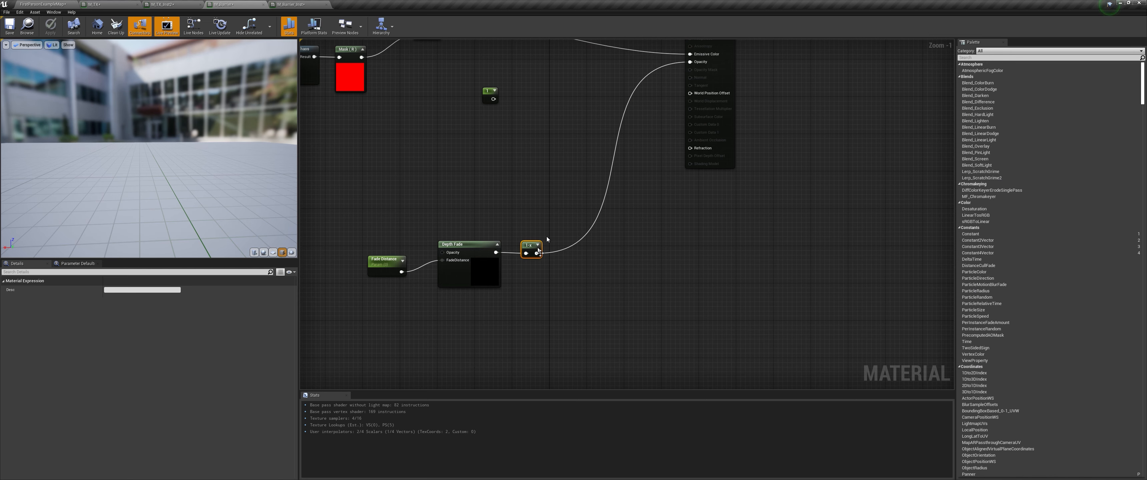
{"action": "left_click_drag", "start_coordinate": [536, 253], "coordinate": [698, 64]}
{"action": "type", "text": "sat"}
{"action": "key", "text": "Return"}
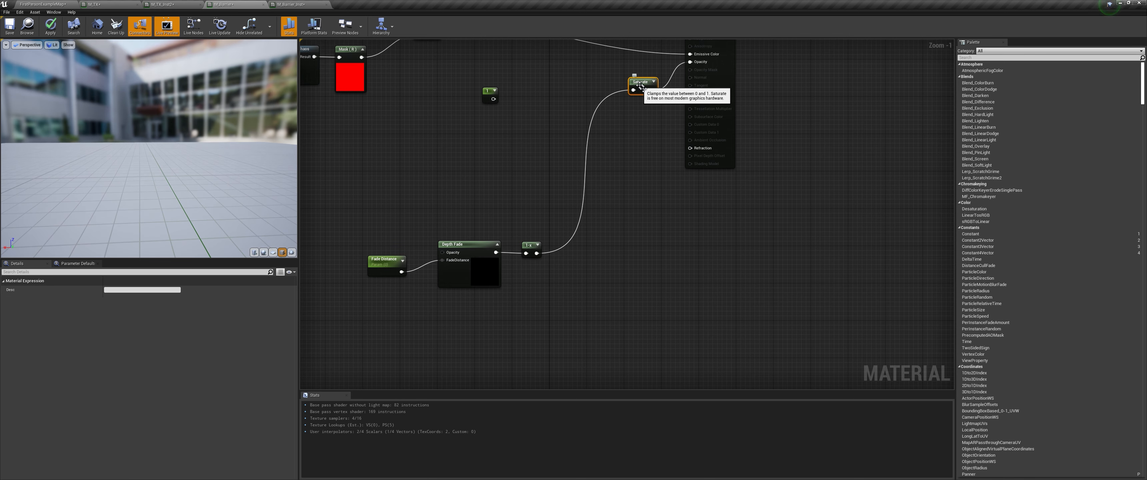
{"action": "right_click_drag", "start_coordinate": [640, 86], "coordinate": [798, 132]}
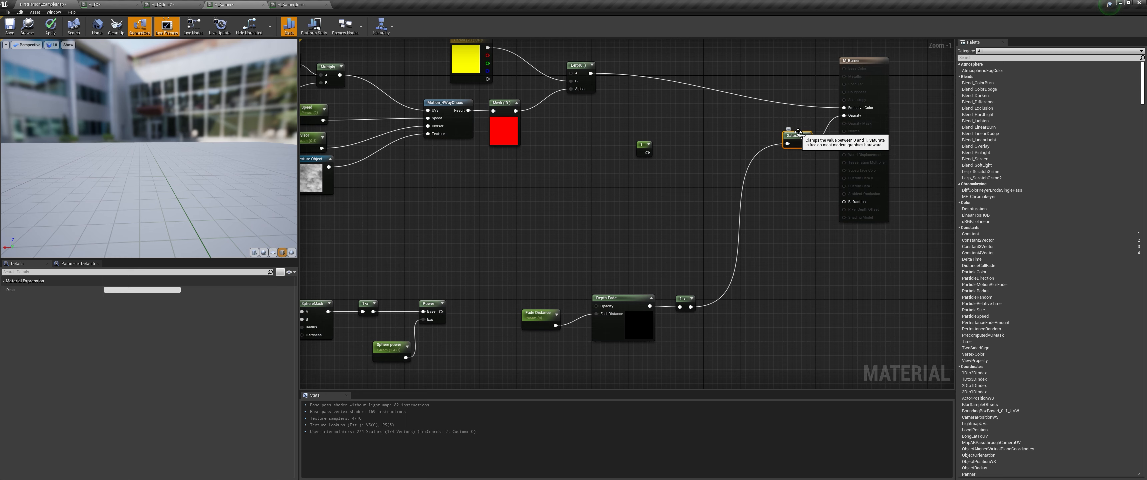
{"action": "left_click_drag", "start_coordinate": [802, 134], "coordinate": [792, 125]}
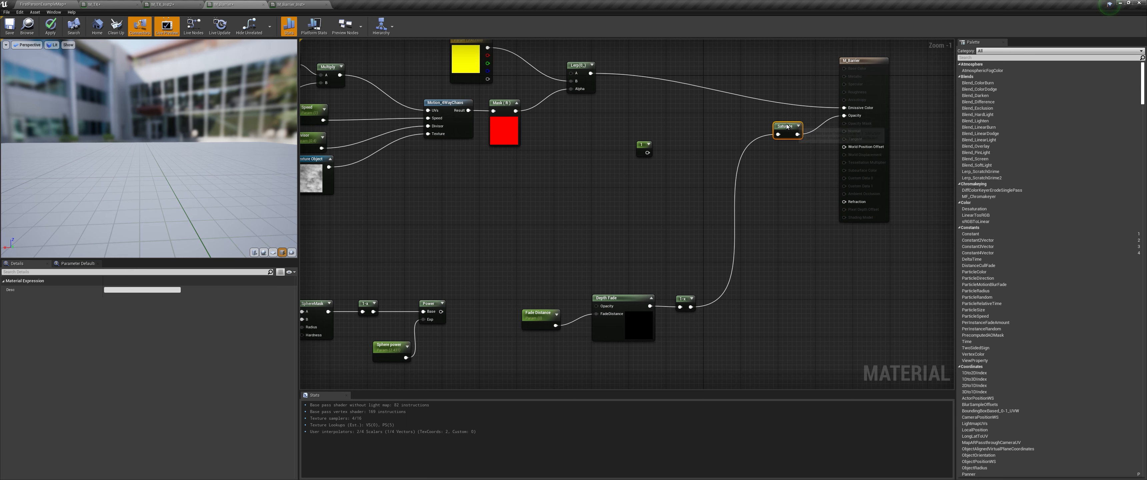
Step: Move the Fade Distance, Depth Fade and 1-x nodes together lower in the material graph
{"action": "right_click_drag", "start_coordinate": [757, 137], "coordinate": [766, 126]}
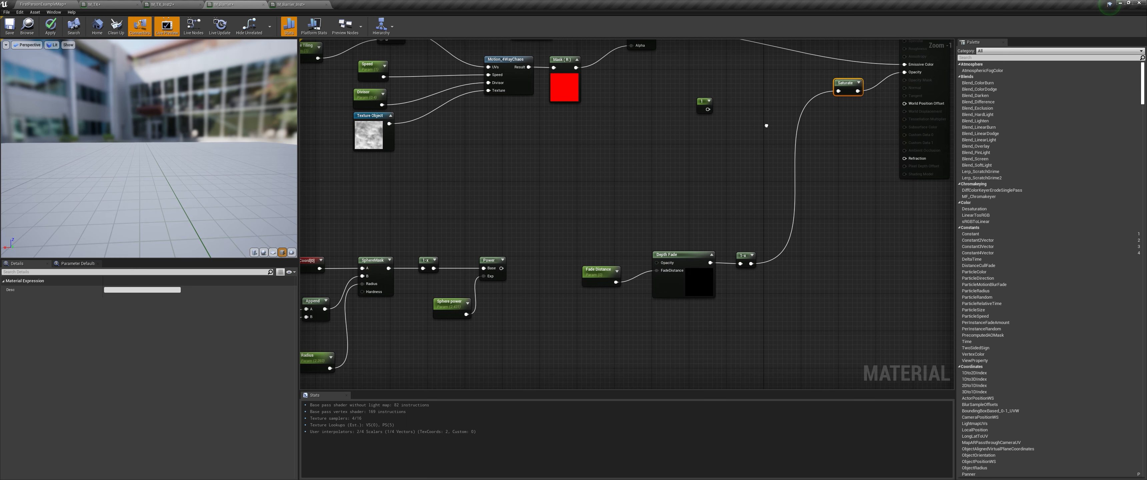
{"action": "left_click_drag", "start_coordinate": [568, 251], "coordinate": [755, 287]}
{"action": "left_click_drag", "start_coordinate": [701, 267], "coordinate": [686, 305]}
Step: Insert a second Lerp node between the existing Lerp and Emissive Color, with the existing Lerp feeding its A input
{"action": "right_click_drag", "start_coordinate": [705, 186], "coordinate": [668, 238]}
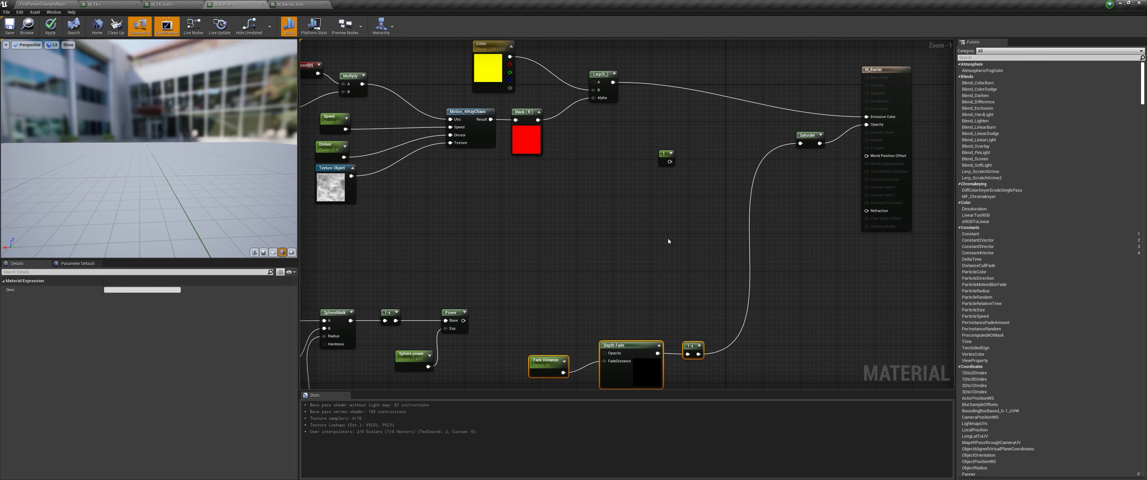
{"action": "key", "text": "l"}
{"action": "left_click", "coordinate": [659, 99]}
{"action": "left_click_drag", "start_coordinate": [671, 103], "coordinate": [866, 116]}
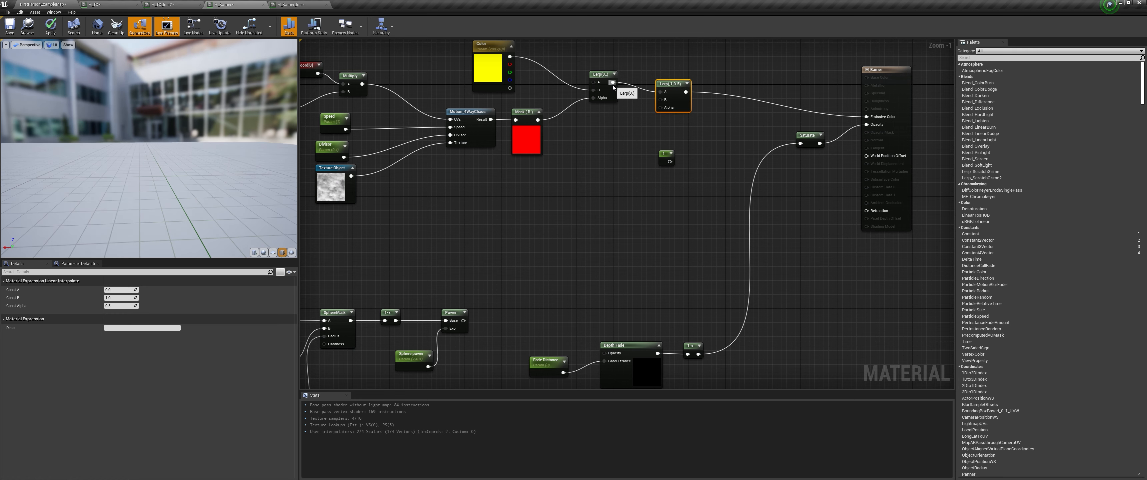
Step: Multiply the first Lerp's output by a new scalar parameter named Edge Boost, feeding the second Lerp's B input
{"action": "left_click_drag", "start_coordinate": [614, 83], "coordinate": [661, 100]}
{"action": "type", "text": "mul"}
{"action": "key", "text": "Return"}
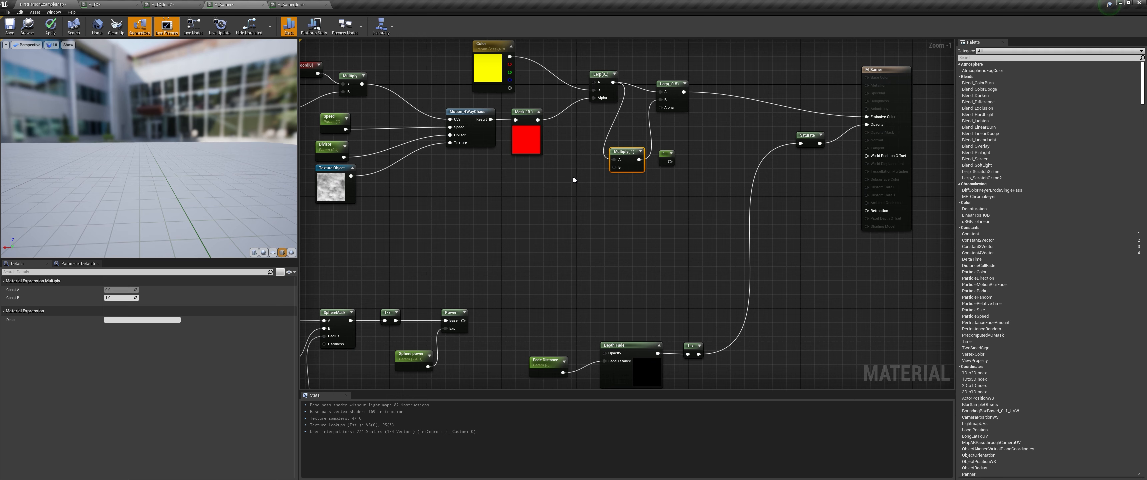
{"action": "left_click", "coordinate": [574, 178]}
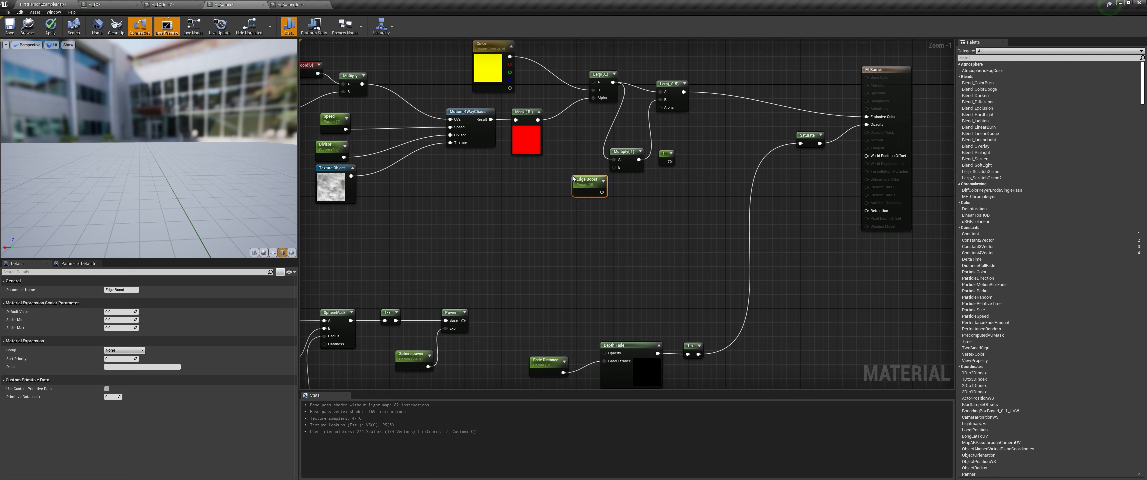
{"action": "left_click_drag", "start_coordinate": [586, 190], "coordinate": [615, 168]}
Step: Connect the Depth Fade's 1-x output to the second Lerp's Alpha and tidy the Multiply, Edge Boost and Lerp nodes
{"action": "left_click_drag", "start_coordinate": [698, 355], "coordinate": [660, 107]}
{"action": "left_click", "coordinate": [625, 153], "text": "ctrl"}
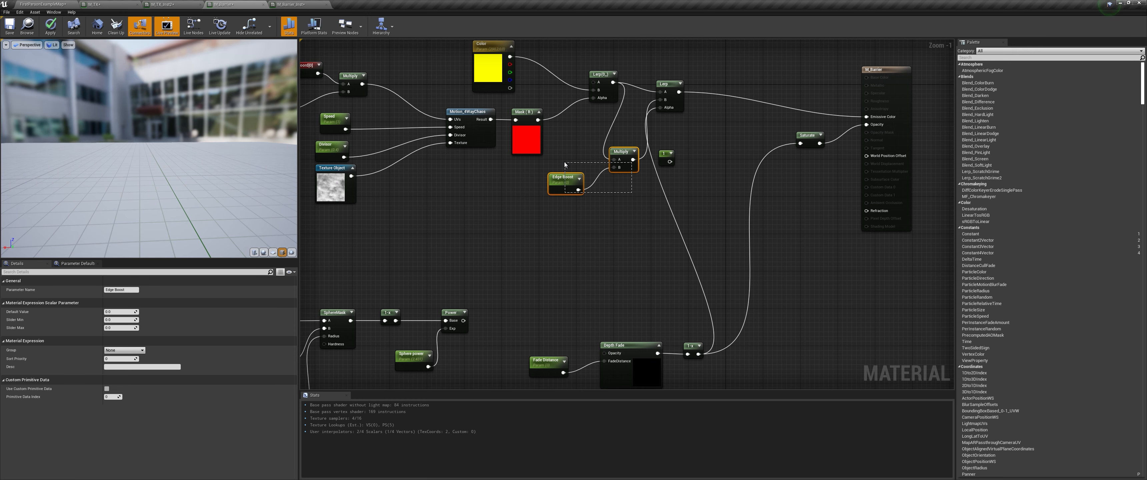
{"action": "left_click_drag", "start_coordinate": [624, 153], "coordinate": [631, 113]}
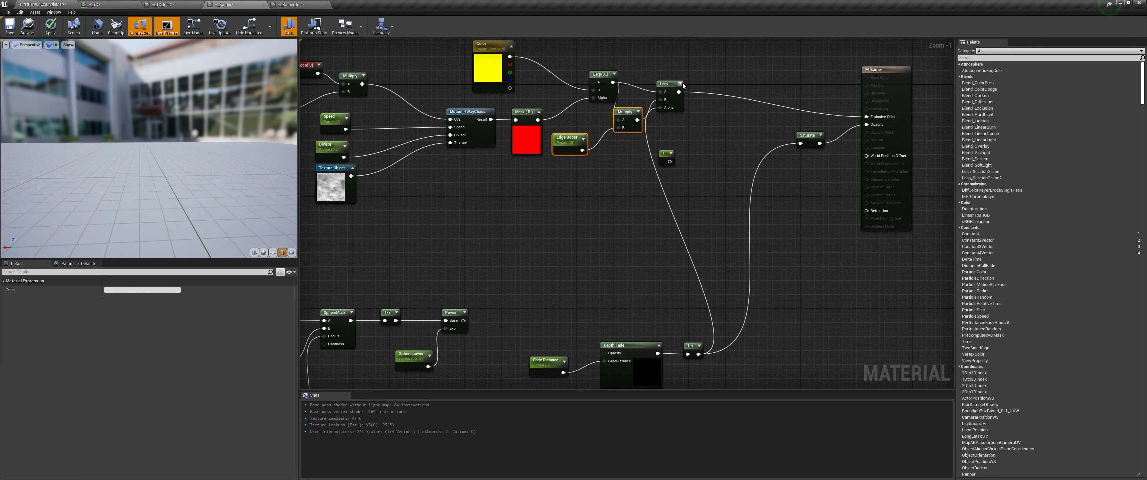
{"action": "left_click_drag", "start_coordinate": [684, 85], "coordinate": [706, 76]}
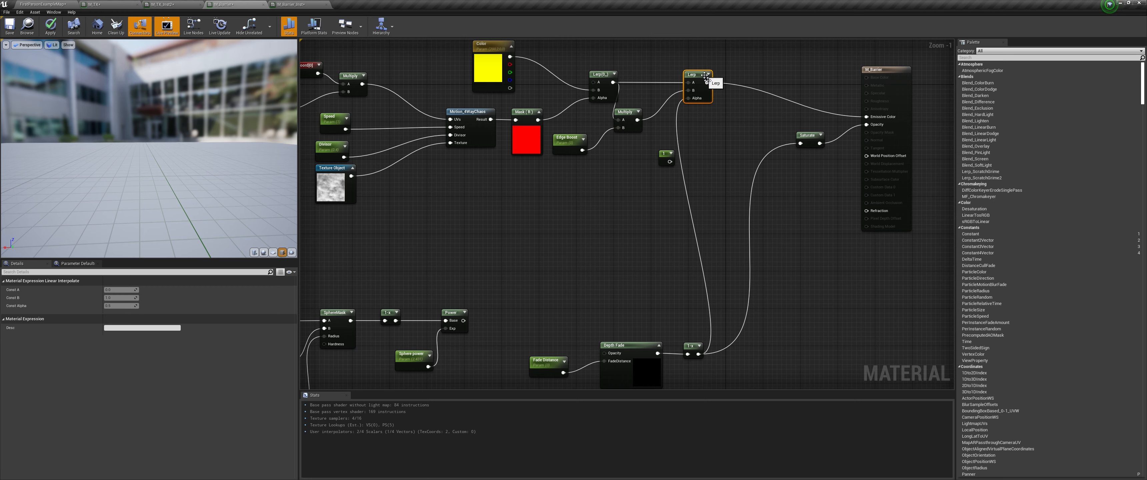
{"action": "left_click", "coordinate": [693, 164]}
Step: Shift the emissive colour node group away from the material output and place the Depth Fade group below the sphere mask nodes
{"action": "right_click_drag", "start_coordinate": [486, 69], "coordinate": [620, 125]}
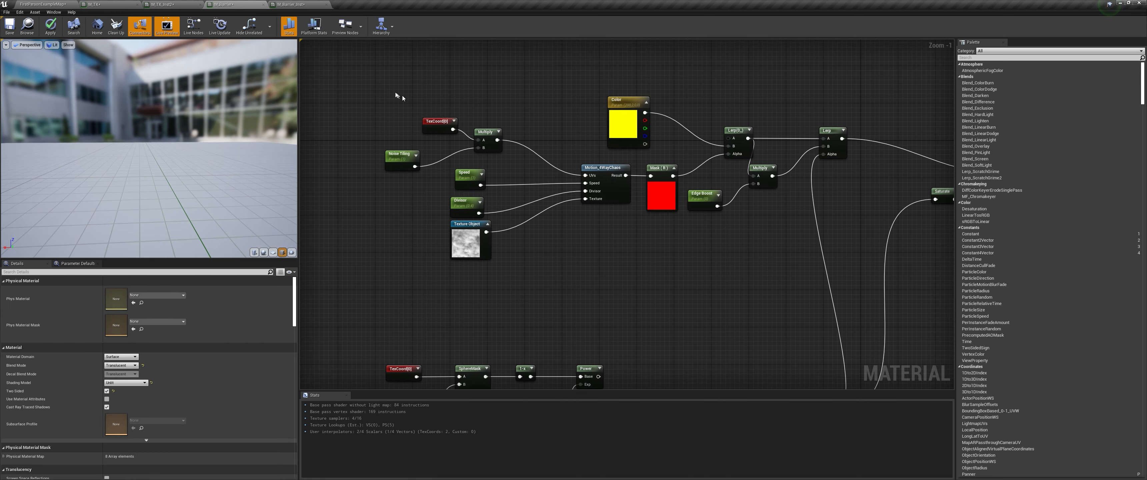
{"action": "left_click_drag", "start_coordinate": [366, 77], "coordinate": [899, 260]}
{"action": "right_click_drag", "start_coordinate": [761, 236], "coordinate": [755, 189]}
{"action": "scroll", "coordinate": [755, 188], "scroll_direction": "down", "scroll_amount": 1}
{"action": "left_click_drag", "start_coordinate": [751, 130], "coordinate": [608, 111]}
{"action": "left_click_drag", "start_coordinate": [835, 306], "coordinate": [670, 367]}
{"action": "right_click_drag", "start_coordinate": [670, 368], "coordinate": [642, 255]}
{"action": "scroll", "coordinate": [642, 255], "scroll_direction": "up", "scroll_amount": 1}
{"action": "left_click_drag", "start_coordinate": [744, 213], "coordinate": [553, 285]}
{"action": "right_click_drag", "start_coordinate": [618, 216], "coordinate": [605, 228]}
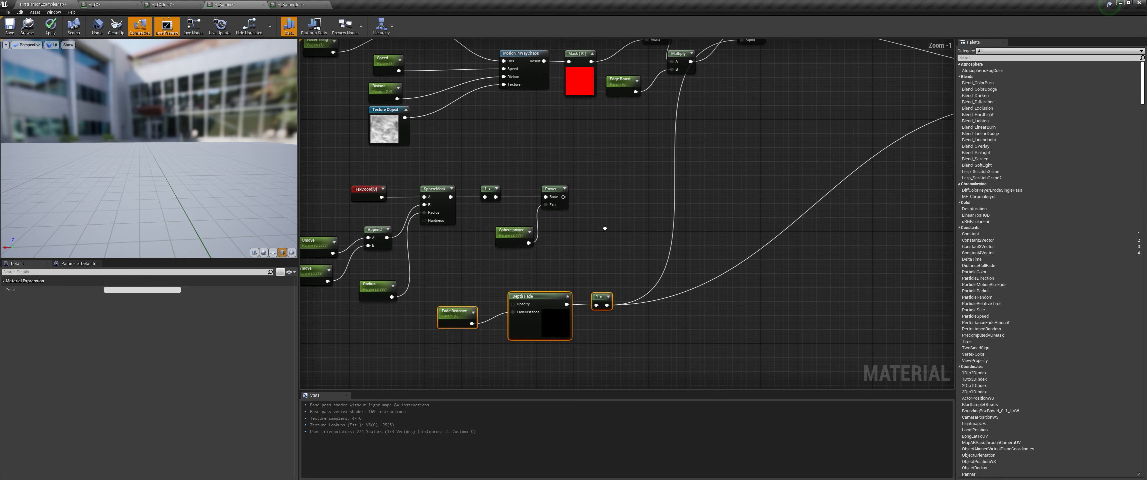
Step: Feed Saturate from an Add node combining the sphere mask's Power output with the Depth Fade's 1-x output, and apply the material
{"action": "left_click", "coordinate": [617, 187]}
{"action": "left_click_drag", "start_coordinate": [563, 197], "coordinate": [621, 197]}
{"action": "right_click_drag", "start_coordinate": [598, 309], "coordinate": [703, 274]}
{"action": "left_click_drag", "start_coordinate": [713, 270], "coordinate": [726, 169]}
{"action": "scroll", "coordinate": [727, 169], "scroll_direction": "down", "scroll_amount": 1}
{"action": "right_click_drag", "start_coordinate": [726, 168], "coordinate": [568, 227]}
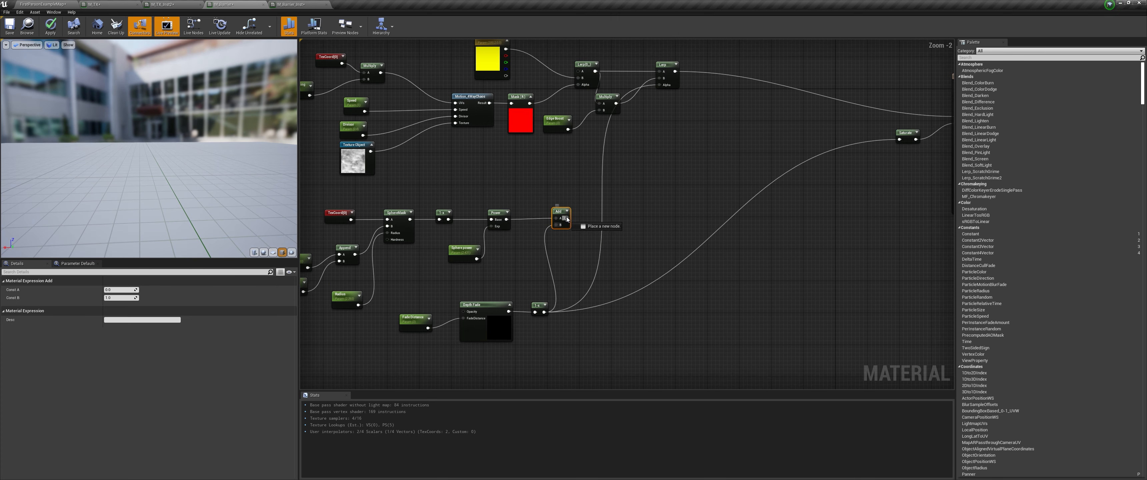
{"action": "left_click_drag", "start_coordinate": [566, 218], "coordinate": [898, 143]}
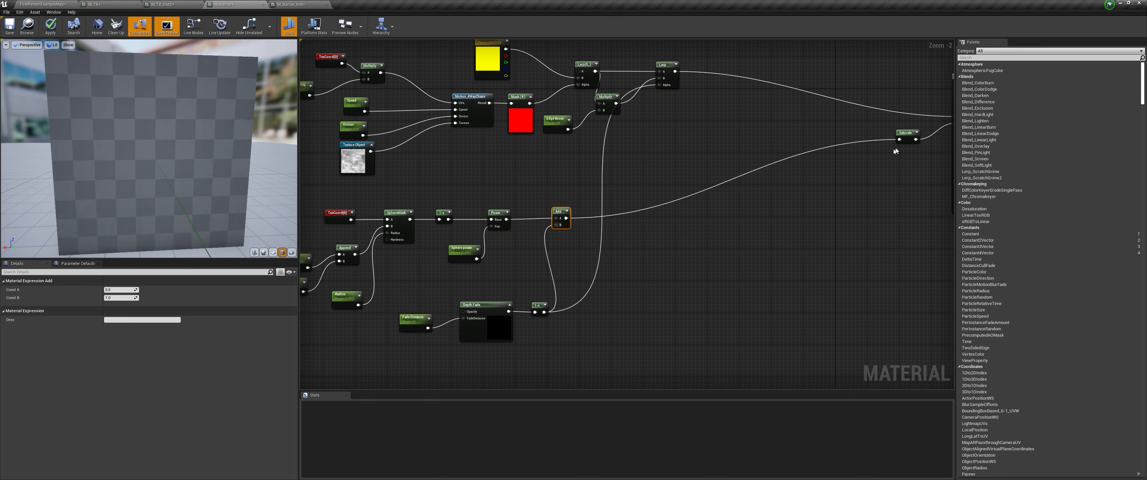
{"action": "left_click", "coordinate": [51, 27]}
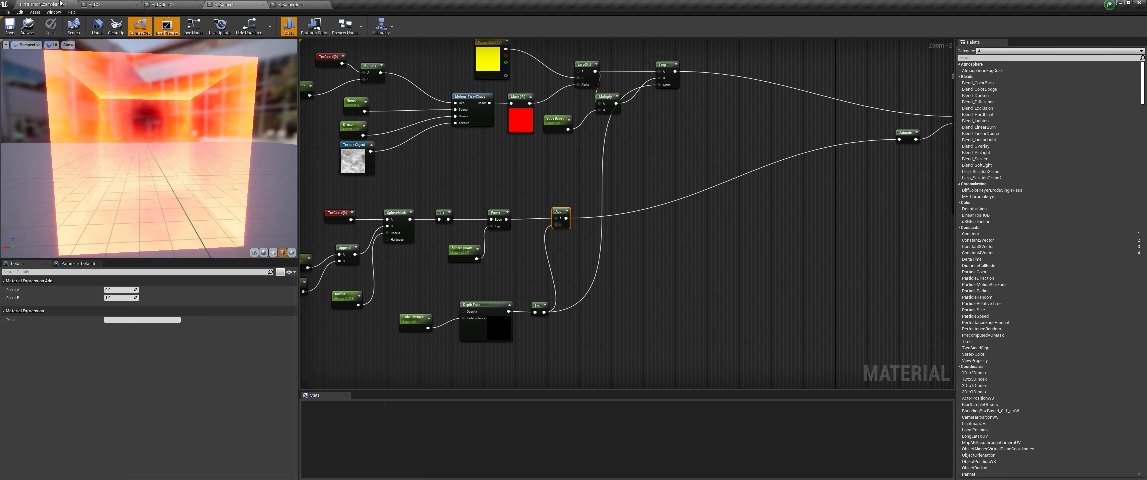
Step: Place a Plane actor on the ground beside the barrier cube in the level
{"action": "left_click", "coordinate": [63, 4]}
{"action": "key", "text": "w"}
{"action": "right_click_drag", "start_coordinate": [427, 151], "coordinate": [388, 154]}
{"action": "key", "text": "s"}
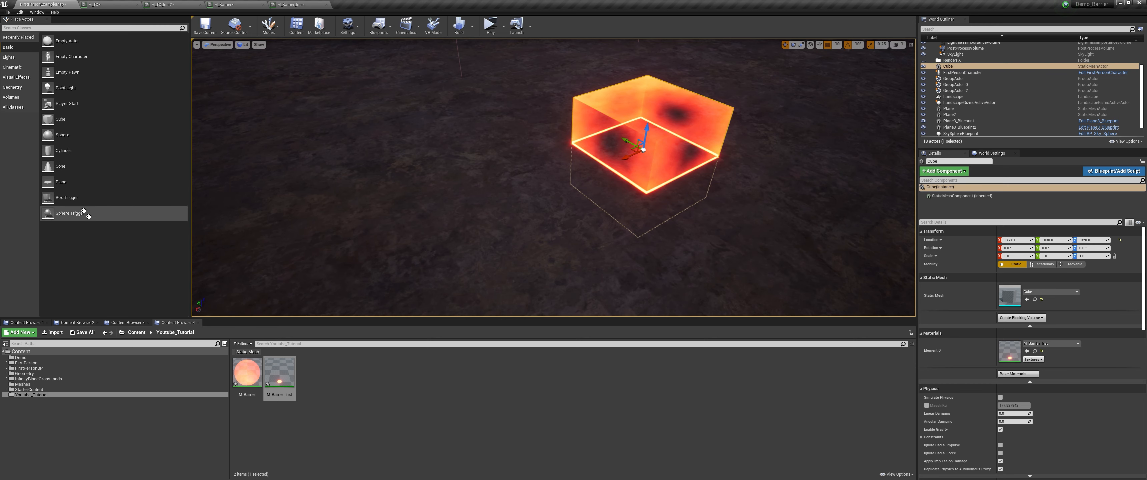
{"action": "left_click_drag", "start_coordinate": [61, 181], "coordinate": [443, 190]}
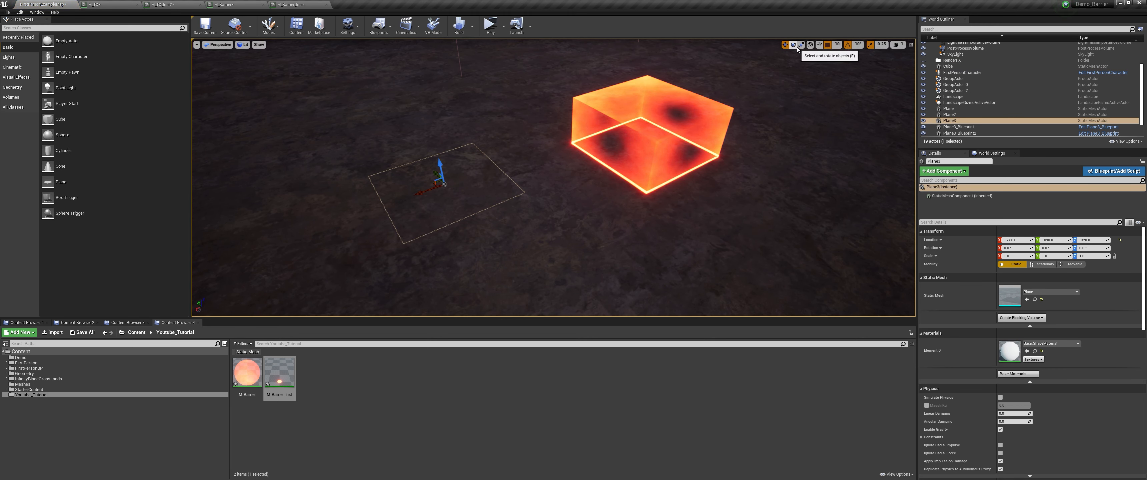
Step: Set the new plane's X rotation to 90° and assign the M_Barrier_Inst material to it
{"action": "left_click", "coordinate": [793, 45]}
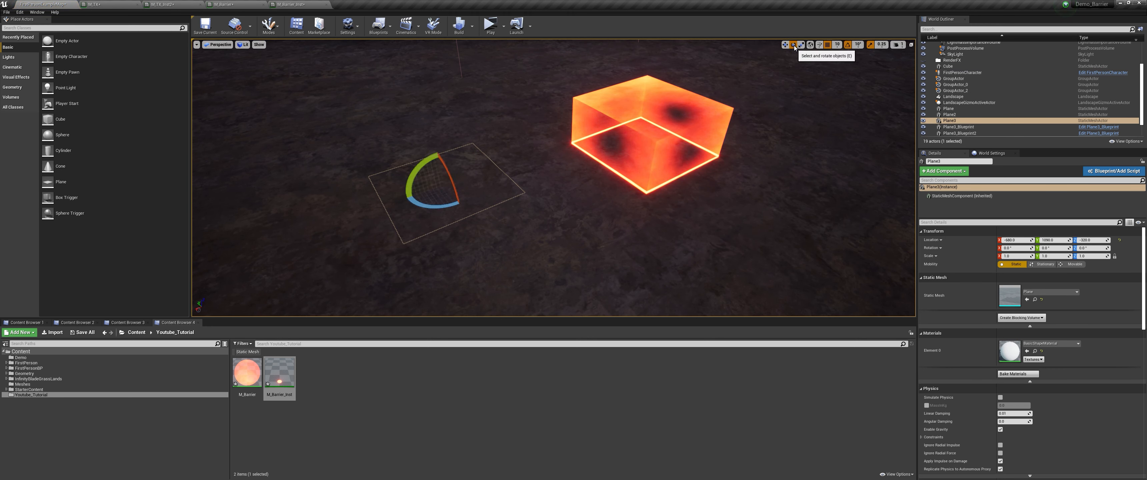
{"action": "left_click", "coordinate": [1019, 250]}
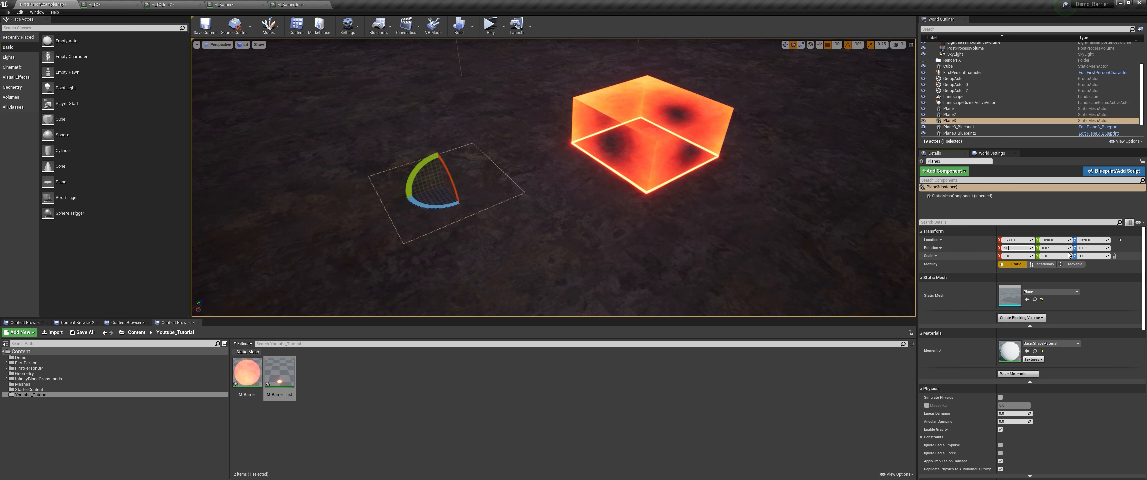
{"action": "type", "text": "90"}
{"action": "key", "text": "Return"}
{"action": "left_click", "coordinate": [287, 378]}
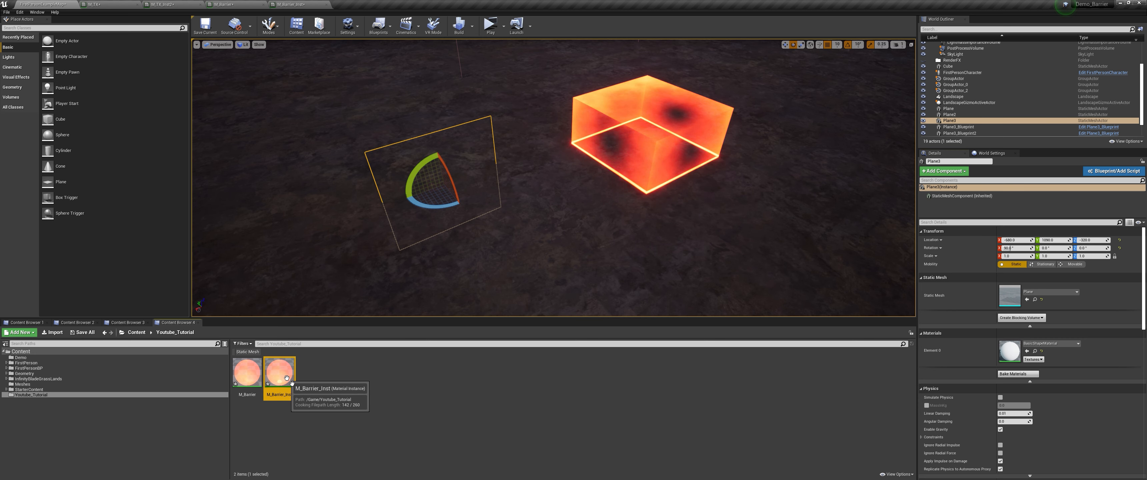
{"action": "left_click_drag", "start_coordinate": [287, 378], "coordinate": [430, 109]}
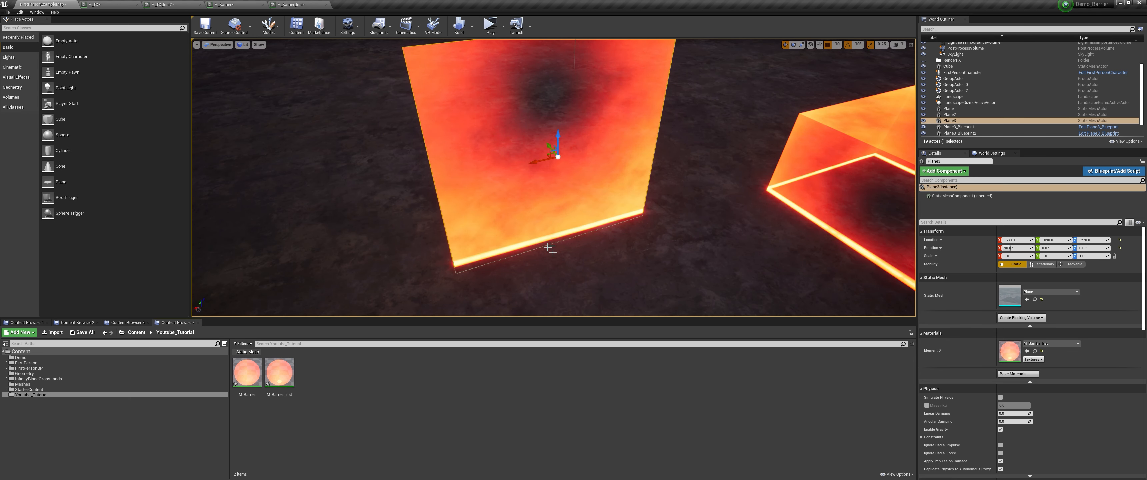
Step: Open the M_Barrier_Inst material instance in a floating window over the level editor
{"action": "double_click", "coordinate": [279, 372]}
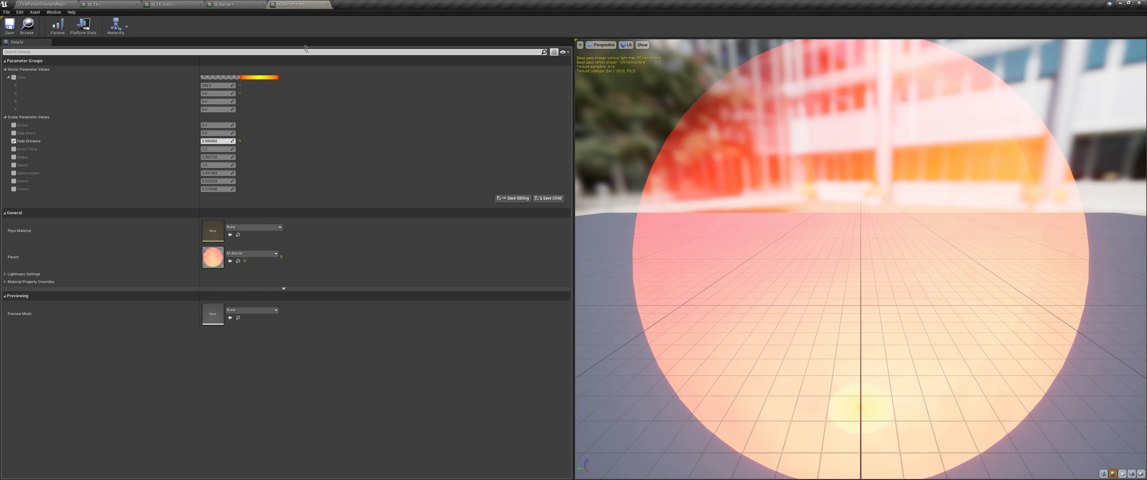
{"action": "left_click_drag", "start_coordinate": [295, 4], "coordinate": [855, 253]}
{"action": "left_click", "coordinate": [44, 4]}
{"action": "scroll", "coordinate": [592, 280], "scroll_direction": "down", "scroll_amount": 1}
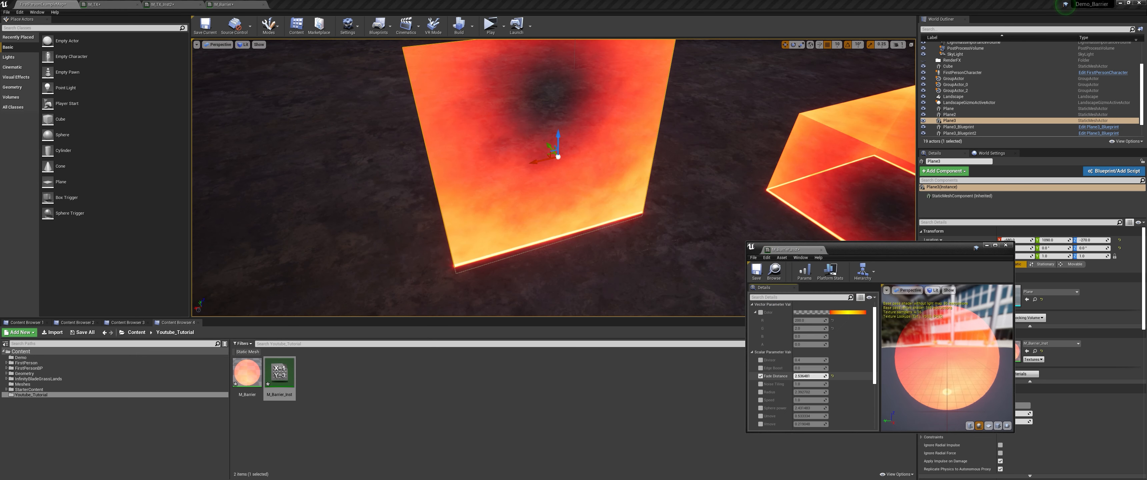
Step: Enable the instance's Edge Boost parameter, compare values of 2 and 10, and set it to 2
{"action": "left_click", "coordinate": [761, 368]}
{"action": "left_click", "coordinate": [808, 367]}
{"action": "type", "text": "2"}
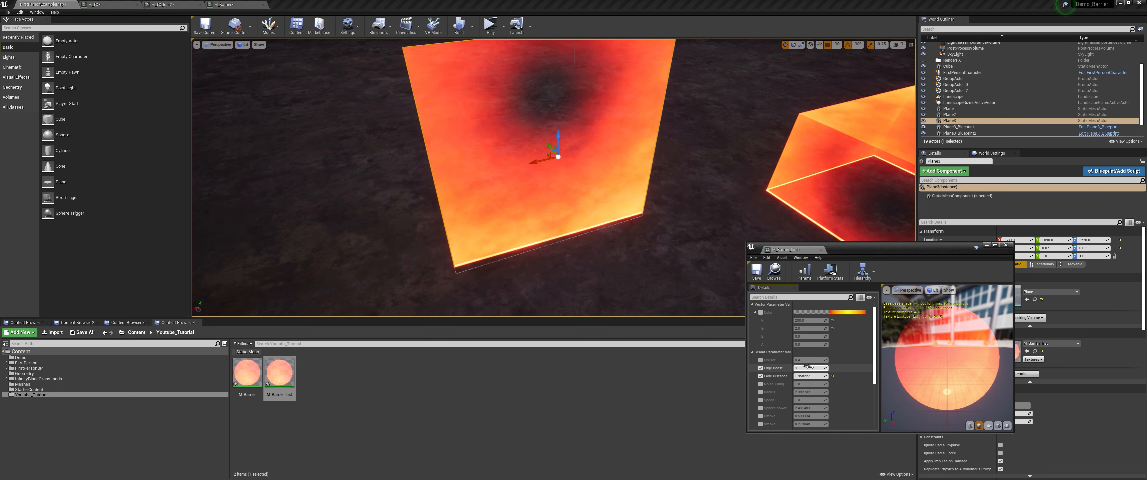
{"action": "key", "text": "Return"}
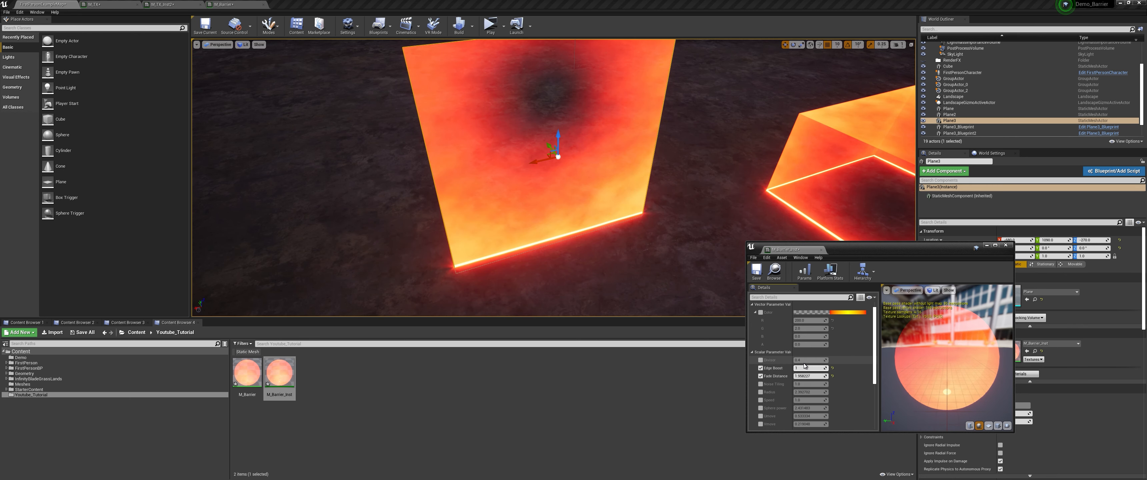
{"action": "type", "text": "10"}
{"action": "key", "text": "Return"}
{"action": "type", "text": "2"}
{"action": "key", "text": "Return"}
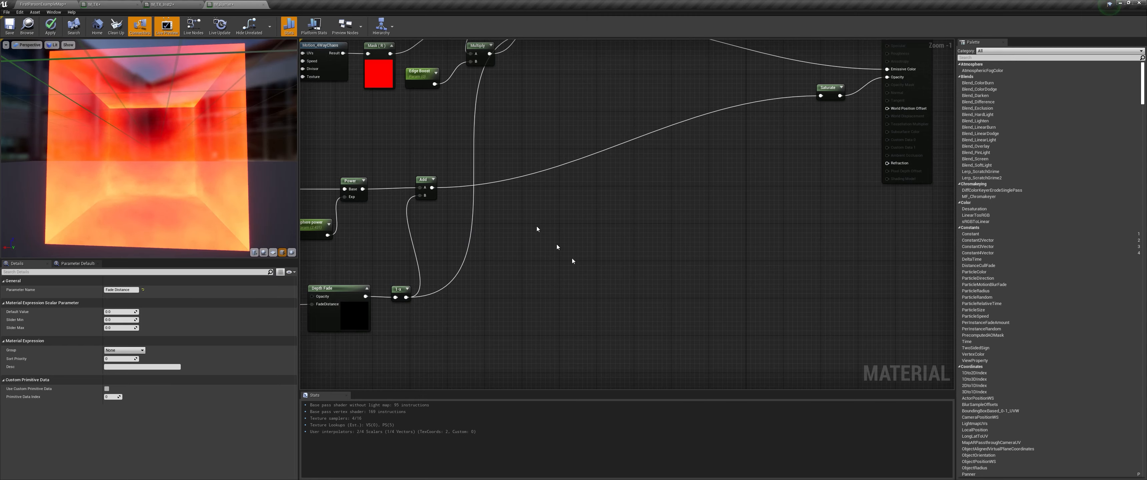
Step: In the M_Barrier graph, separate the dark noise Texture Sample from the hexagon and blue samples and place it below Depth Fade
{"action": "right_click_drag", "start_coordinate": [536, 226], "coordinate": [647, 179]}
{"action": "scroll", "coordinate": [495, 220], "scroll_direction": "up", "scroll_amount": 3}
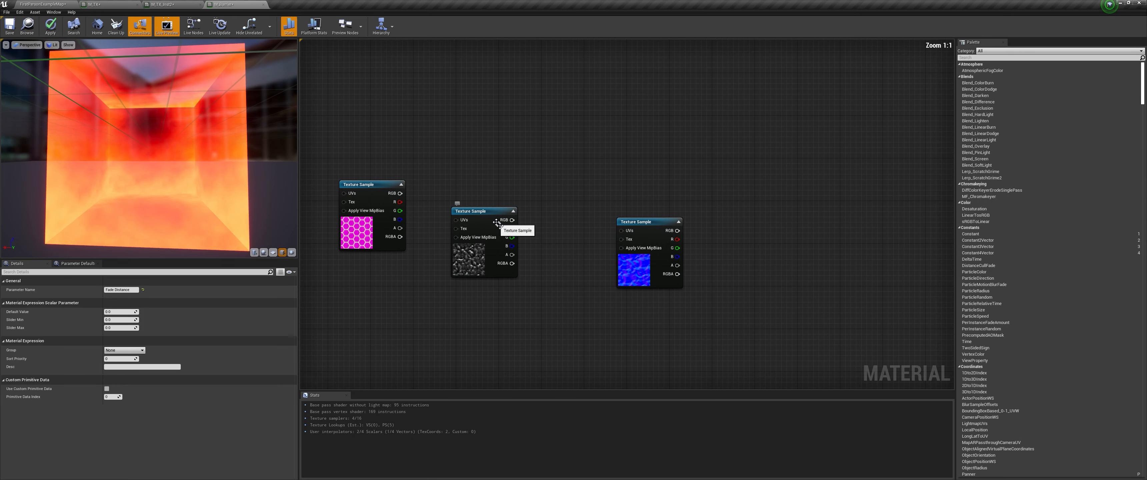
{"action": "left_click_drag", "start_coordinate": [495, 221], "coordinate": [608, 74]}
{"action": "left_click_drag", "start_coordinate": [366, 194], "coordinate": [440, 344]}
{"action": "left_click_drag", "start_coordinate": [656, 235], "coordinate": [641, 338]}
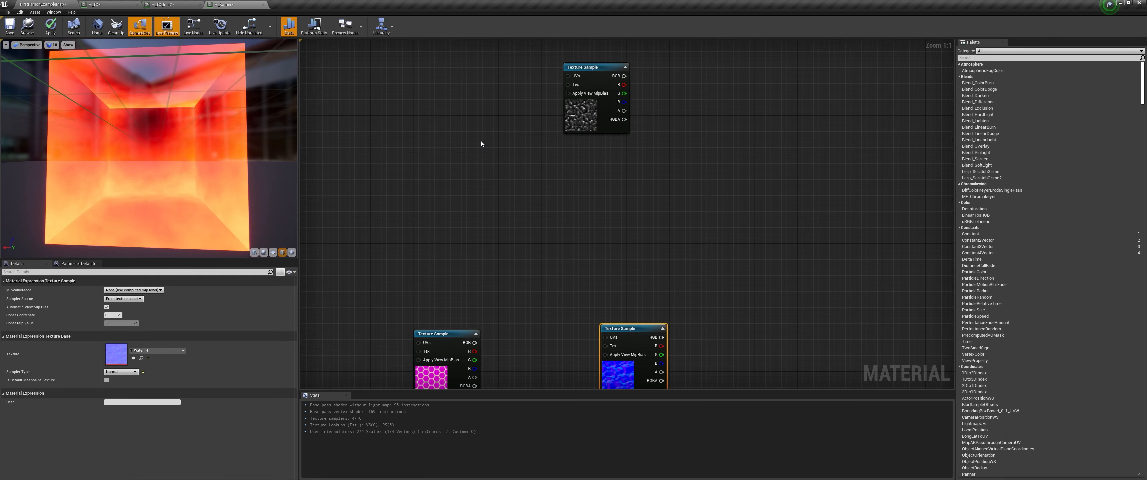
{"action": "right_click_drag", "start_coordinate": [481, 141], "coordinate": [513, 155]}
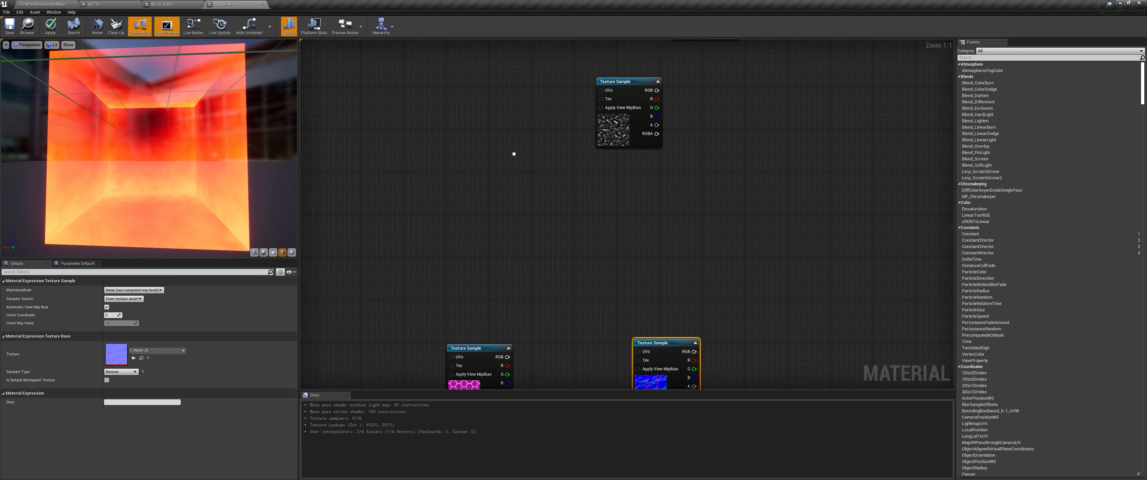
{"action": "right_click_drag", "start_coordinate": [513, 155], "coordinate": [553, 185]}
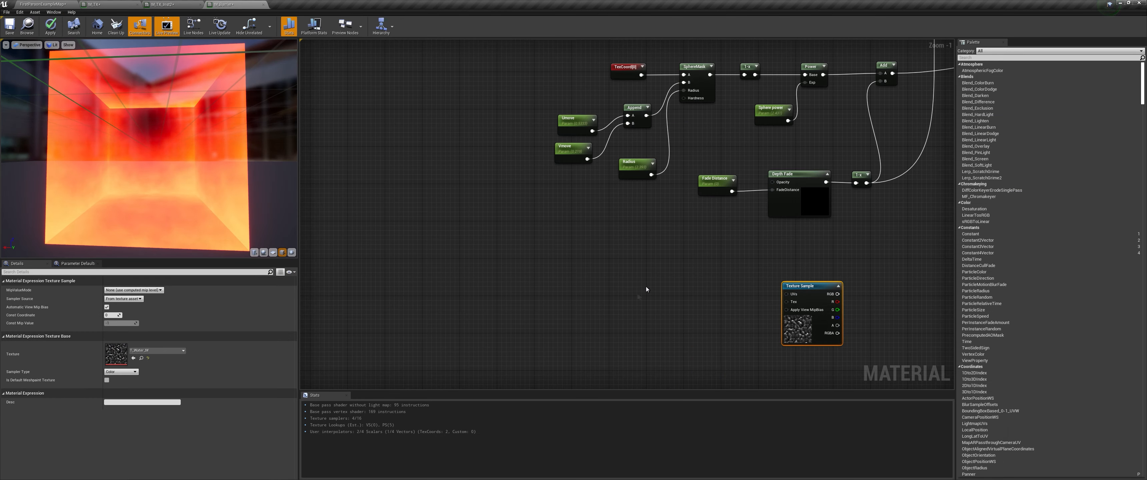
Step: Add a TexCoord node beside the dark noise Texture Sample and connect it to the A input of a new Subtract node
{"action": "key", "text": "u"}
{"action": "left_click", "coordinate": [637, 293]}
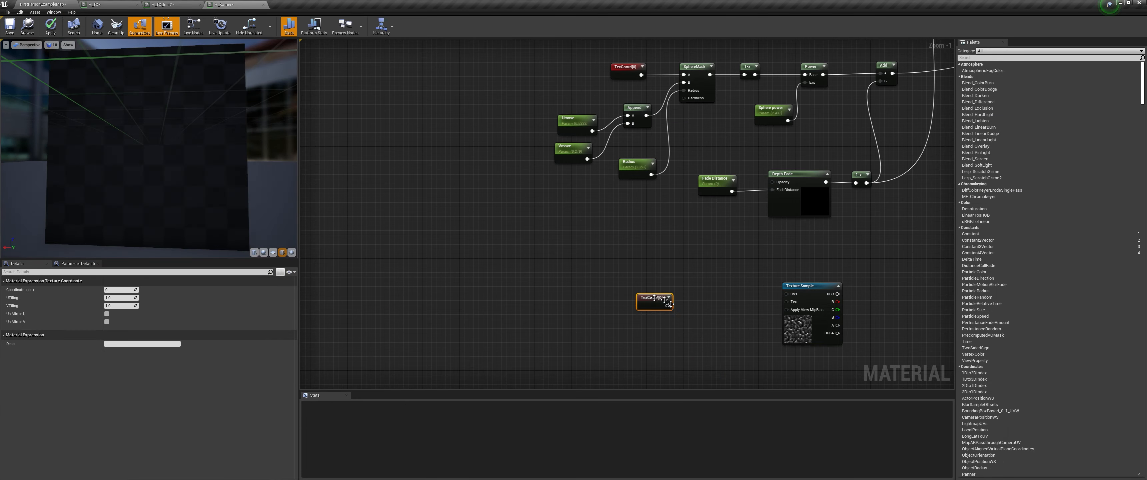
{"action": "type", "text": "sub"}
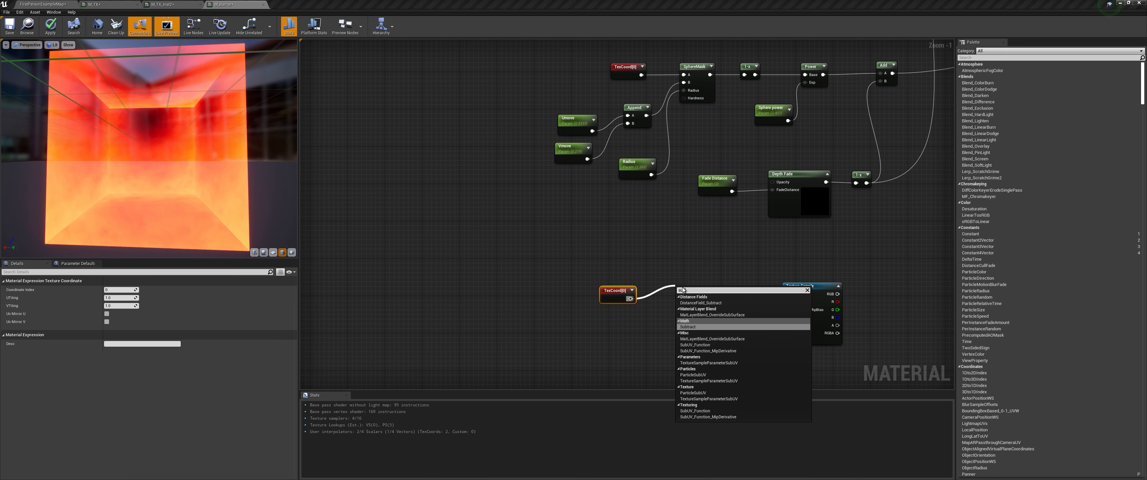
{"action": "key", "text": "Return"}
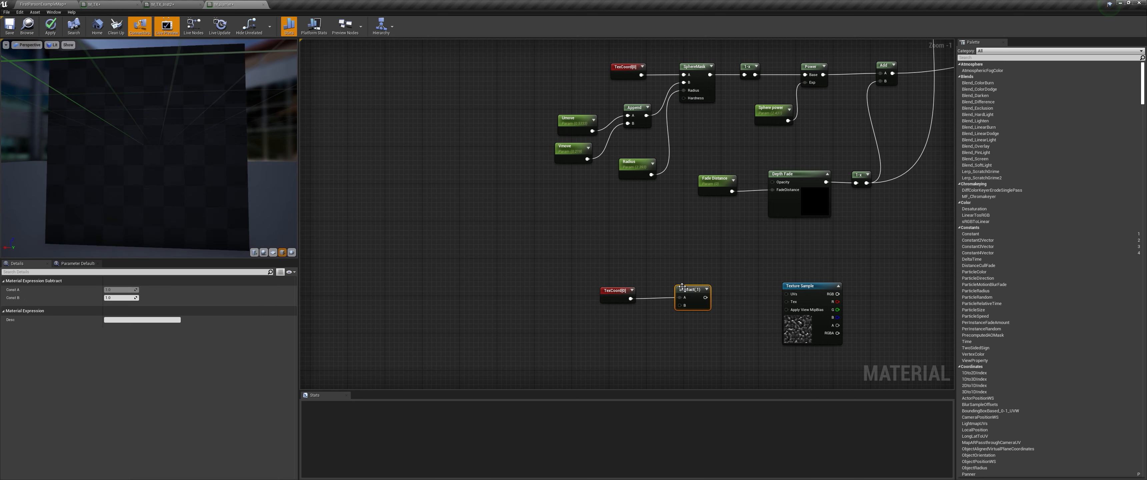
Step: Connect Append to Subtract's B input, pass the result through a new Normalize node, and feed it into the noise Texture Sample's UVs
{"action": "left_click_drag", "start_coordinate": [646, 115], "coordinate": [741, 288]}
{"action": "type", "text": "nor"}
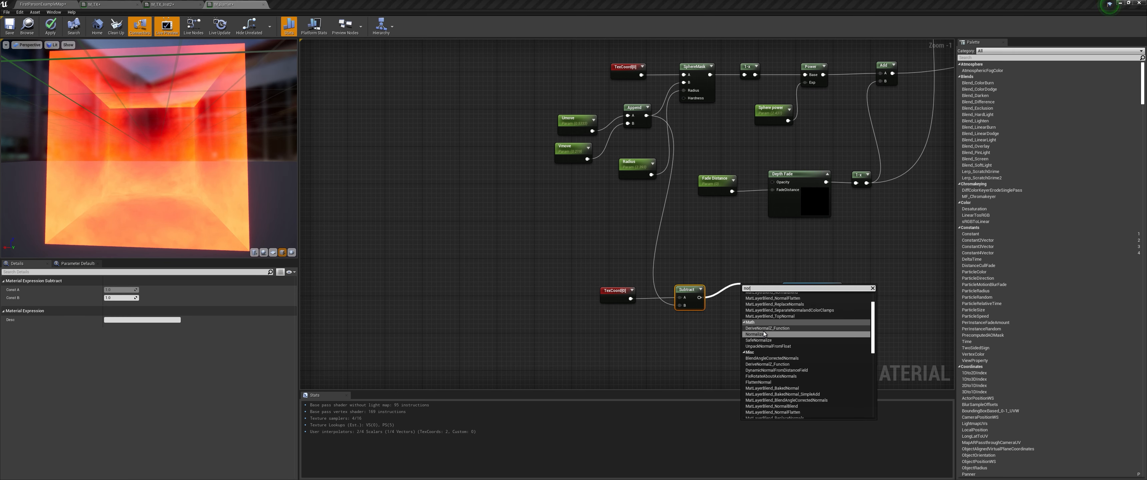
{"action": "left_click", "coordinate": [764, 334]}
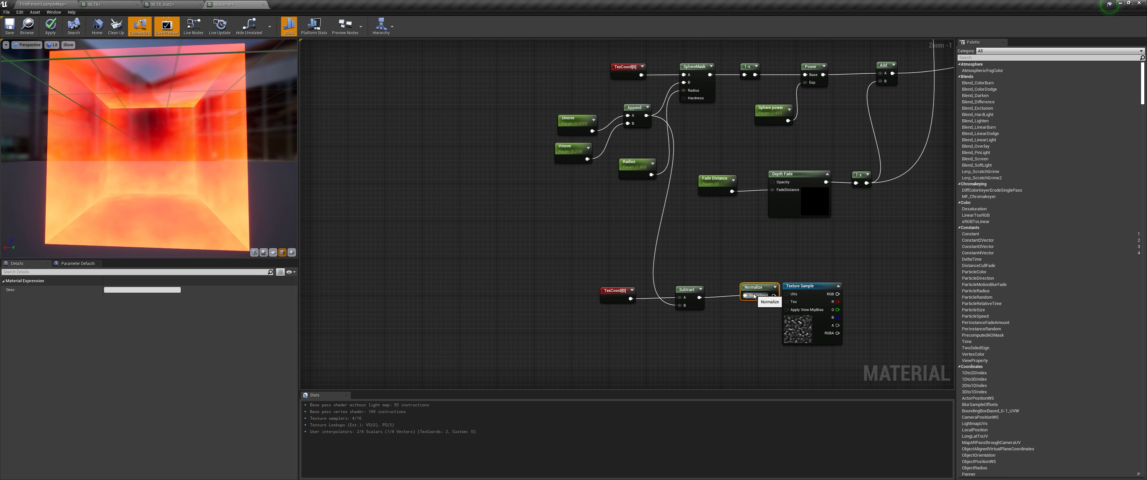
{"action": "mouse_move", "coordinate": [774, 306]}
{"action": "left_mouse_down"}
{"action": "mouse_move", "coordinate": [749, 307]}
{"action": "mouse_move", "coordinate": [786, 294]}
{"action": "left_mouse_up"}
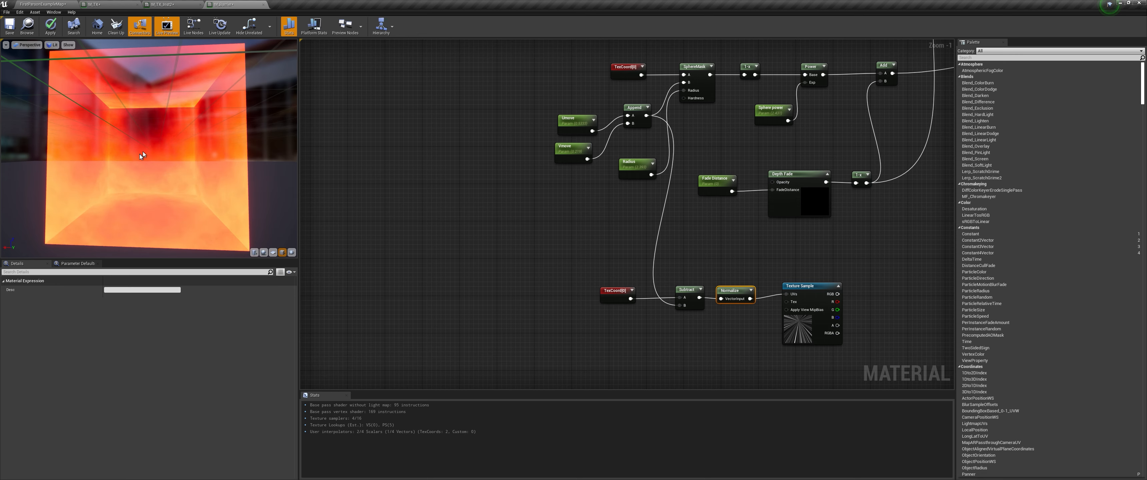
Step: Insert a Panner node between Normalize and the noise Texture Sample and set its Speed X to 0.1
{"action": "left_click_drag", "start_coordinate": [728, 242], "coordinate": [773, 247]}
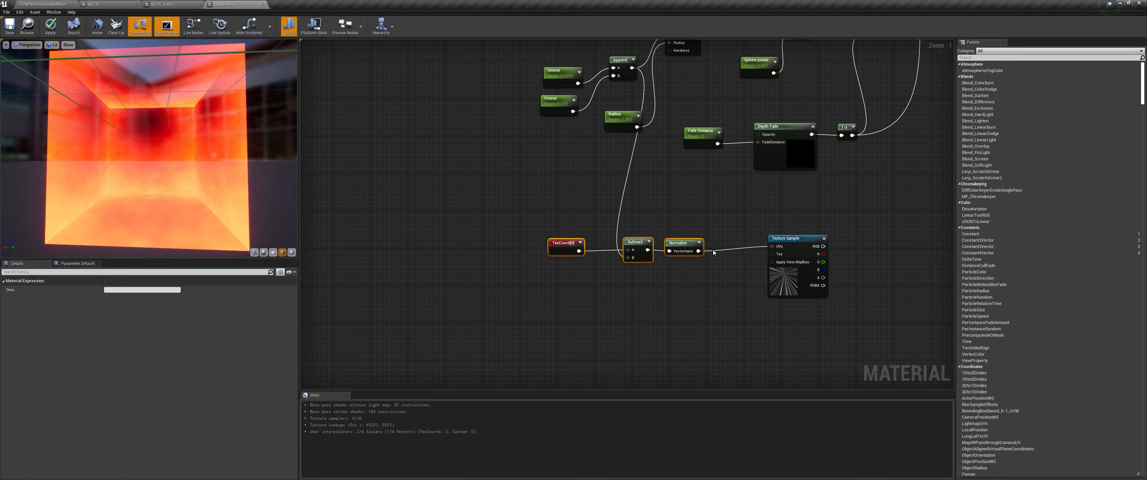
{"action": "left_click", "coordinate": [724, 252]}
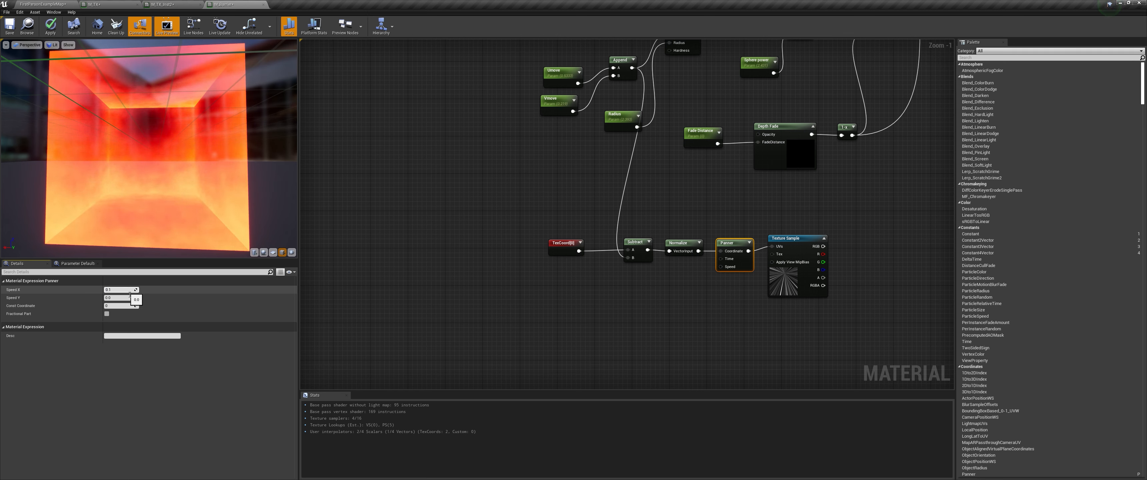
{"action": "key", "text": "Return"}
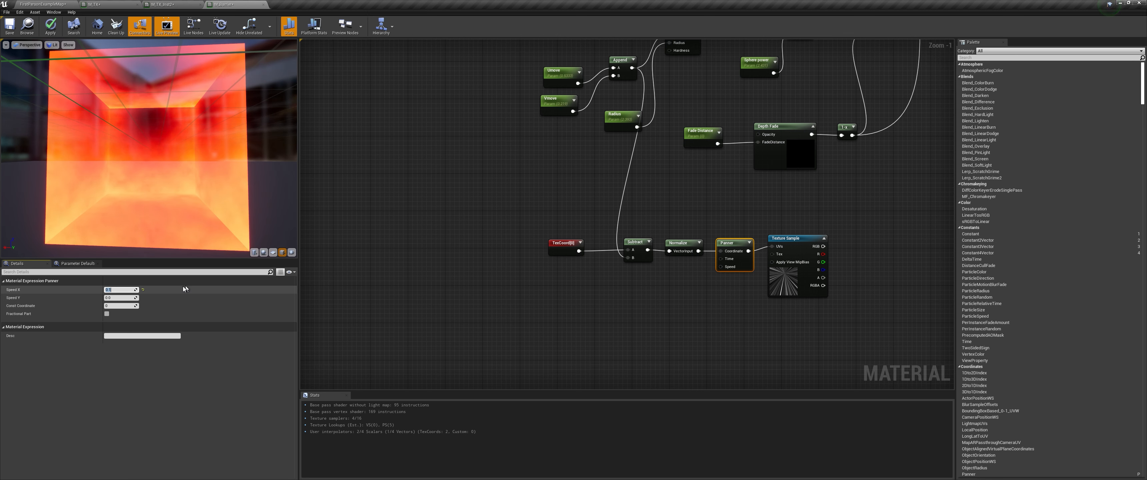
Step: Connect the noise Texture Sample's red output directly to the Saturate node
{"action": "scroll", "coordinate": [432, 303], "scroll_direction": "down", "scroll_amount": 2}
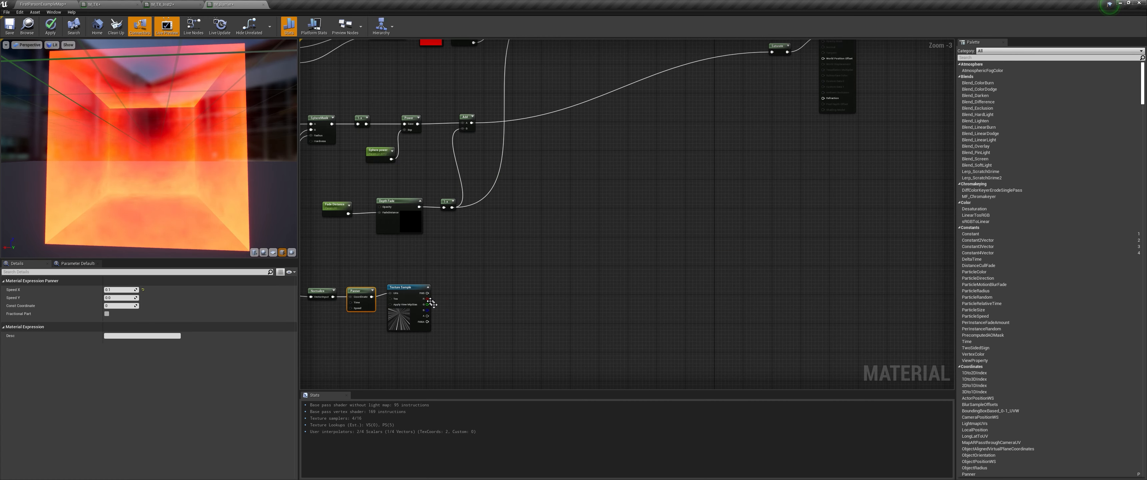
{"action": "mouse_move", "coordinate": [429, 299]}
{"action": "left_mouse_down"}
{"action": "mouse_move", "coordinate": [441, 307]}
{"action": "mouse_move", "coordinate": [814, 112]}
{"action": "mouse_move", "coordinate": [775, 54]}
{"action": "left_mouse_up"}
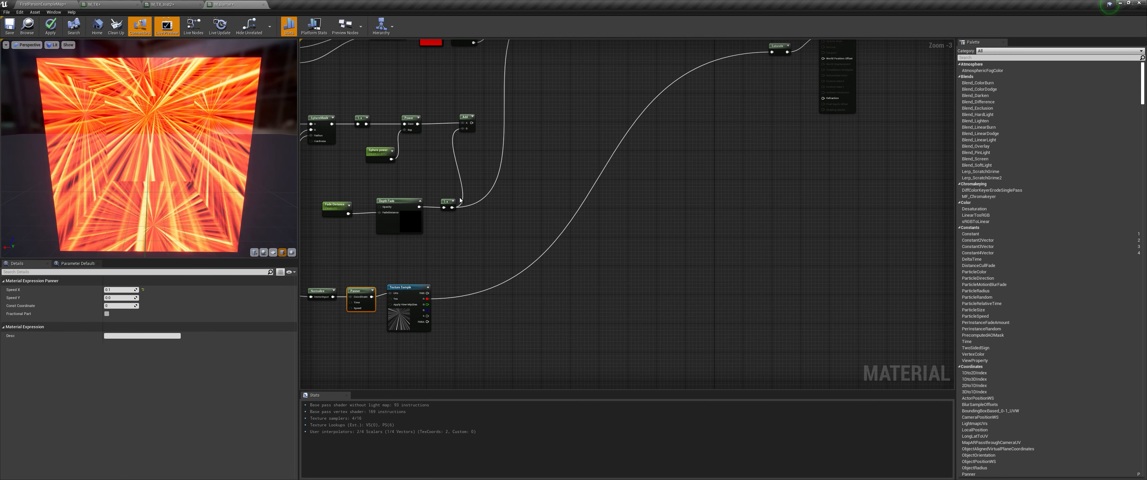
{"action": "right_click_drag", "start_coordinate": [474, 197], "coordinate": [609, 187]}
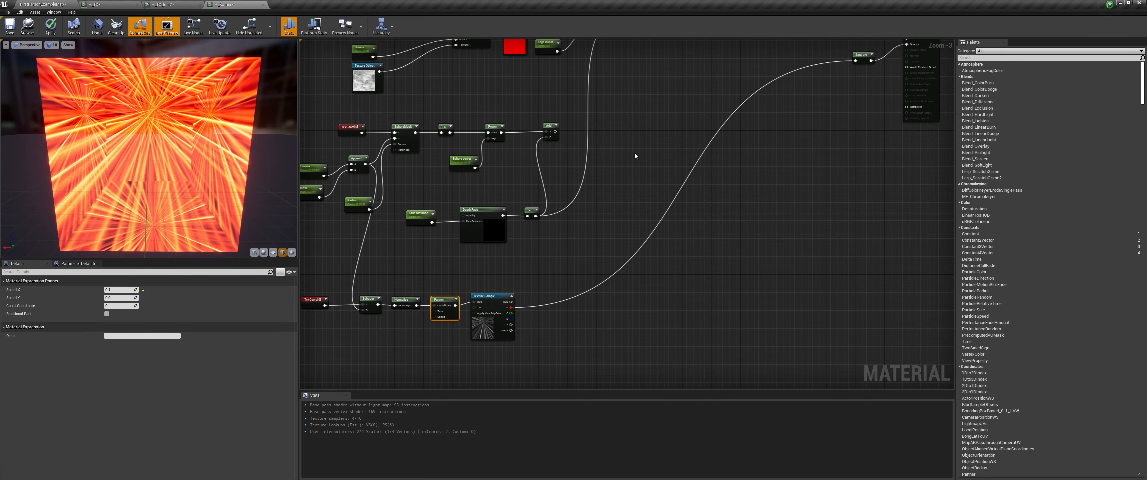
Step: Multiply the existing Add node's output by the noise sample's red channel and feed the product into input B of a new Add node
{"action": "left_click", "coordinate": [649, 127]}
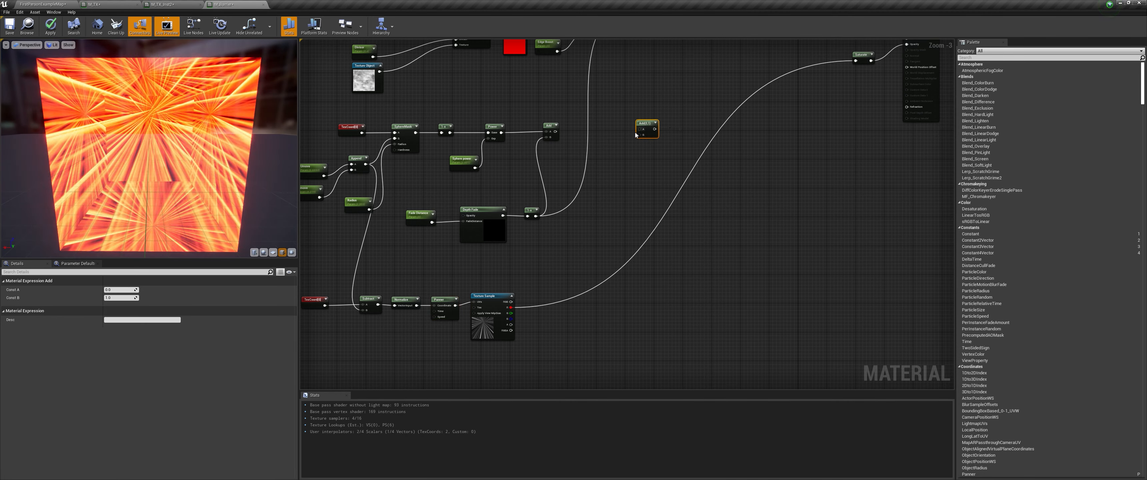
{"action": "scroll", "coordinate": [569, 129], "scroll_direction": "up", "scroll_amount": 2}
{"action": "left_click_drag", "start_coordinate": [566, 128], "coordinate": [575, 139]}
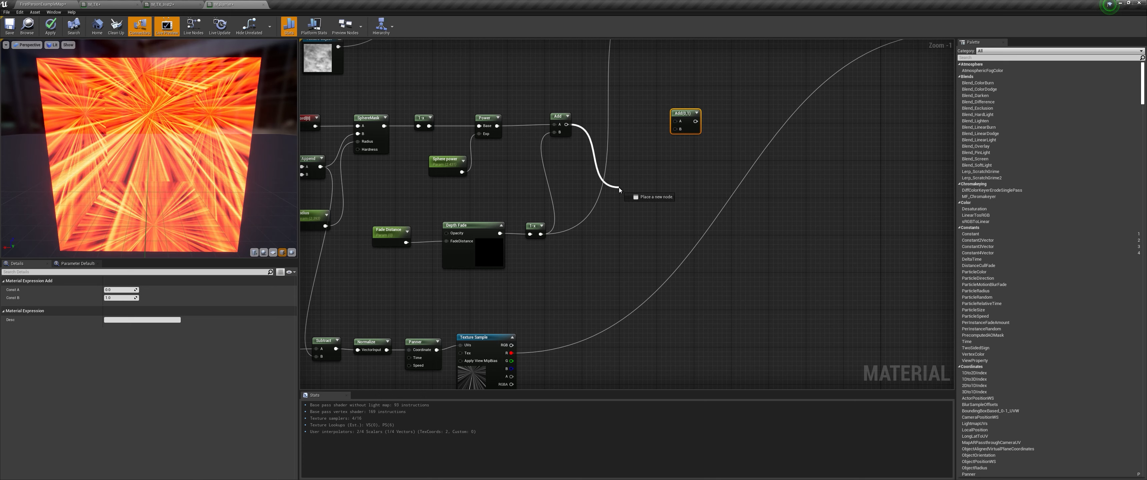
{"action": "left_click_drag", "start_coordinate": [619, 189], "coordinate": [618, 190]}
{"action": "type", "text": "m"}
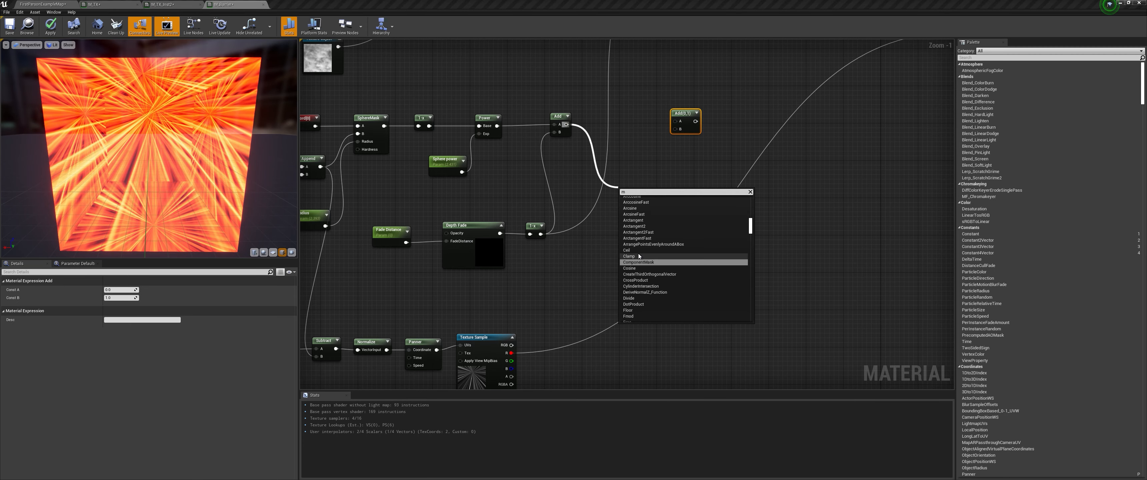
{"action": "scroll", "coordinate": [639, 256], "scroll_direction": "down", "scroll_amount": 3}
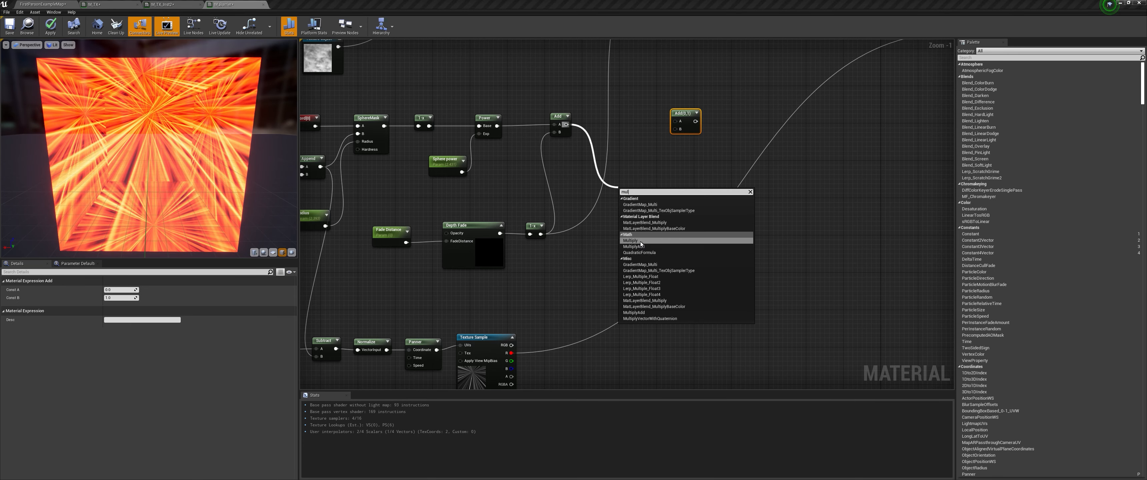
{"action": "left_click", "coordinate": [641, 241]}
{"action": "left_click_drag", "start_coordinate": [511, 352], "coordinate": [678, 129]}
Step: Connect the first Add's output to the new Add's A input, link the new Add to Saturate, and check the preview from several angles
{"action": "left_click_drag", "start_coordinate": [566, 125], "coordinate": [600, 128]}
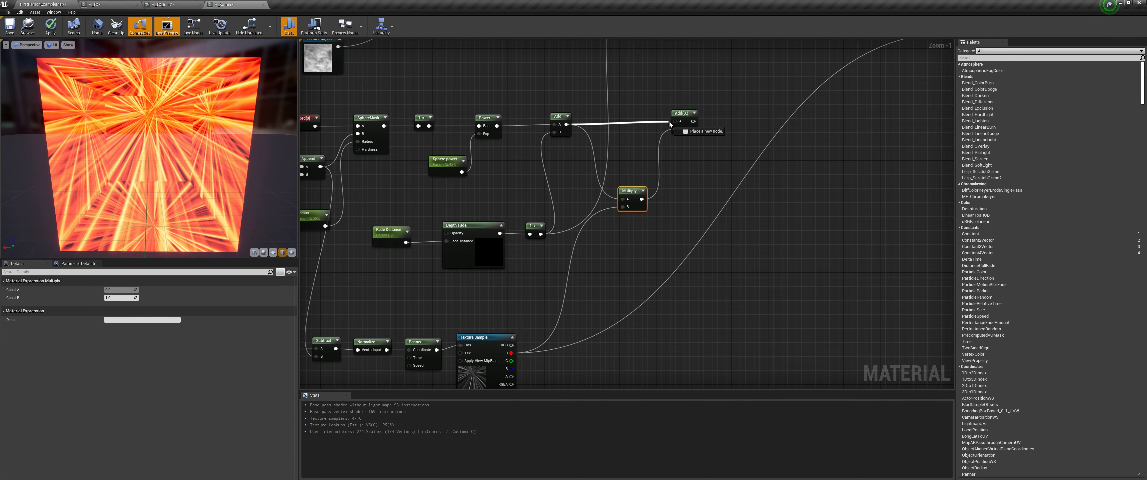
{"action": "left_click_drag", "start_coordinate": [678, 125], "coordinate": [678, 124]}
{"action": "right_click_drag", "start_coordinate": [678, 125], "coordinate": [514, 188]}
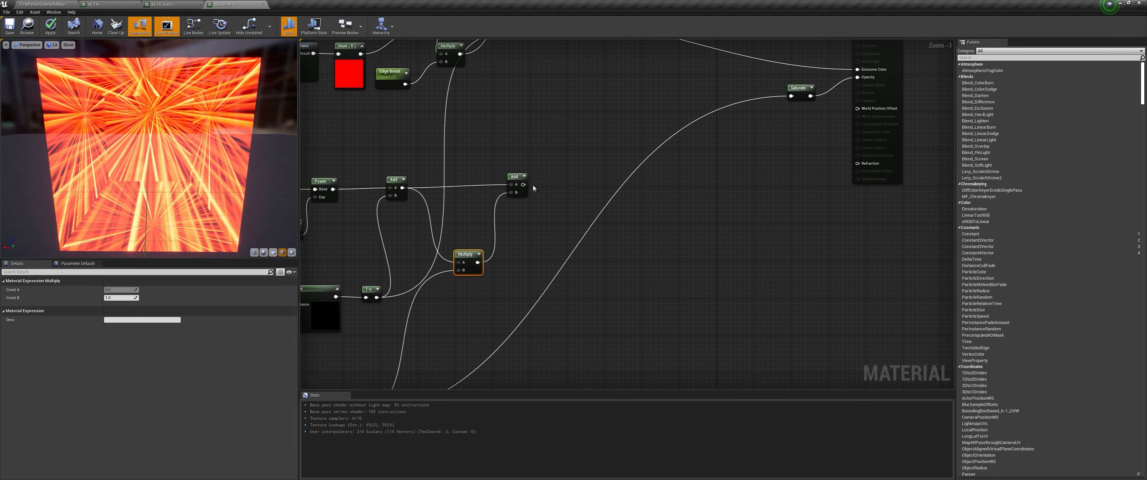
{"action": "left_click_drag", "start_coordinate": [524, 184], "coordinate": [793, 96]}
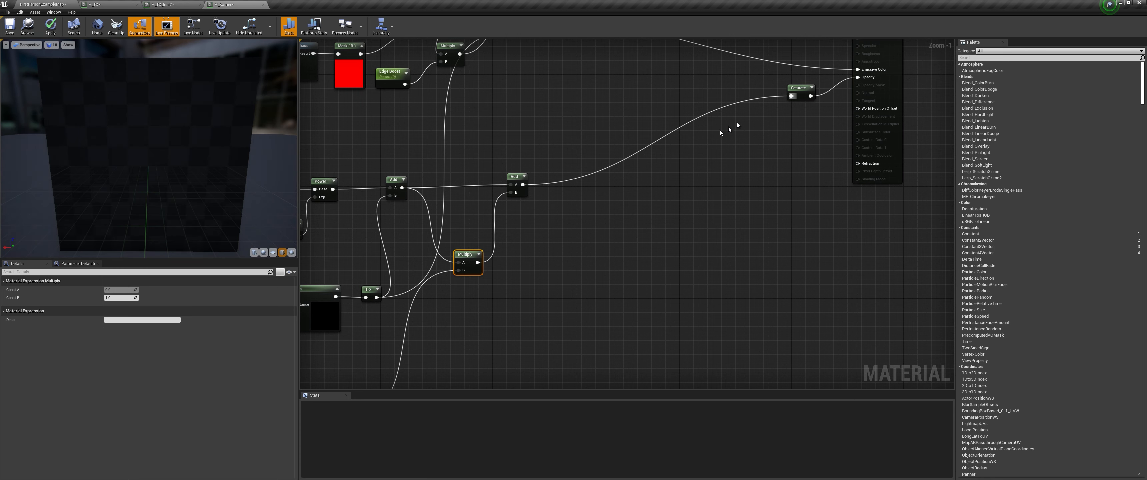
{"action": "left_click_drag", "start_coordinate": [169, 147], "coordinate": [213, 168]}
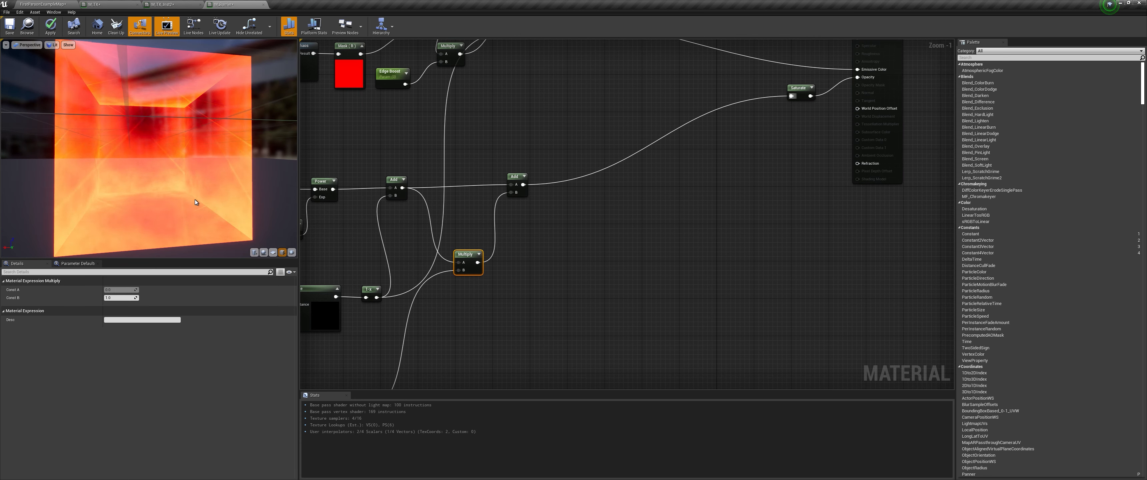
{"action": "left_click_drag", "start_coordinate": [171, 141], "coordinate": [137, 198]}
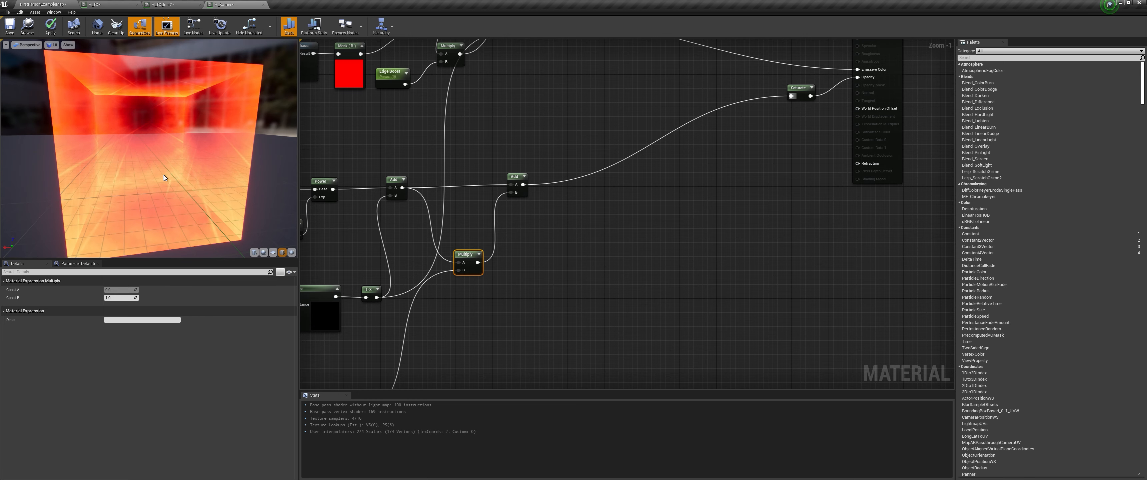
Step: Insert an Add node between the depth-fade reroute and the Lerp's Alpha, and connect the line Multiply's output to its B input
{"action": "right_click_drag", "start_coordinate": [472, 141], "coordinate": [457, 175]}
{"action": "left_click", "coordinate": [428, 152]}
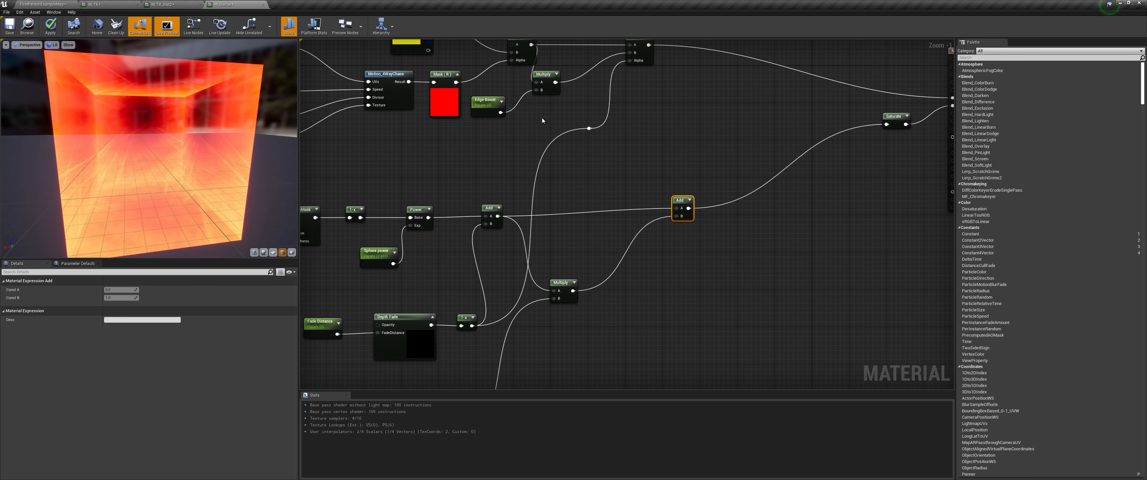
{"action": "right_click_drag", "start_coordinate": [598, 141], "coordinate": [576, 145]}
{"action": "key", "text": "a"}
{"action": "left_click", "coordinate": [590, 130]}
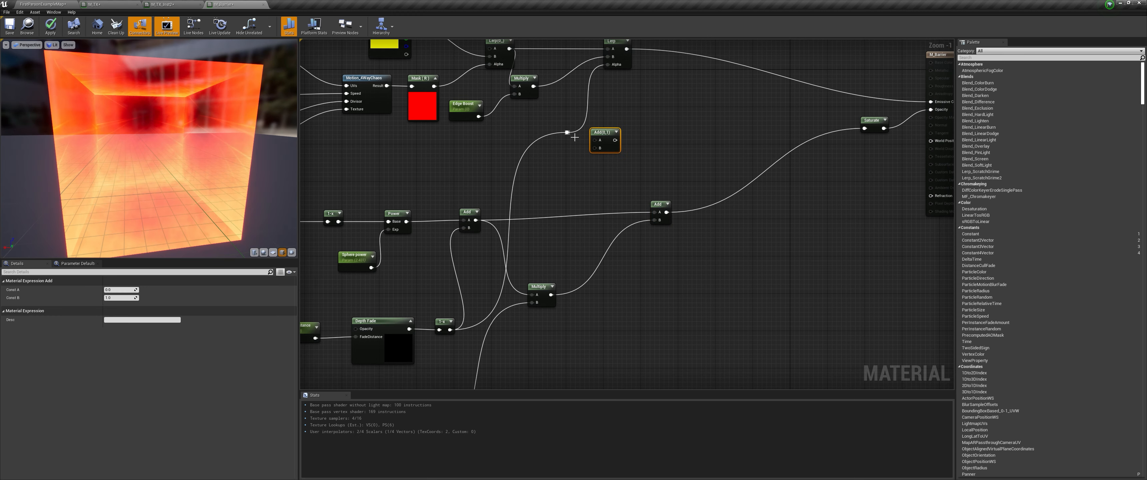
{"action": "left_click_drag", "start_coordinate": [566, 132], "coordinate": [610, 69]}
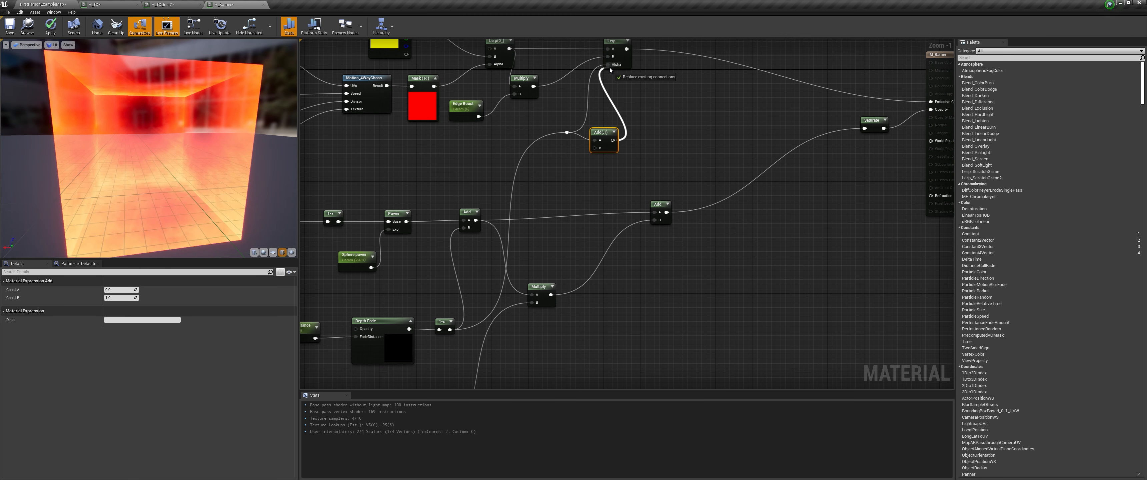
{"action": "left_click_drag", "start_coordinate": [551, 294], "coordinate": [595, 149]}
Step: Insert a second Multiply node between the noise sample's red output and the existing Multiply's B input
{"action": "right_click_drag", "start_coordinate": [504, 386], "coordinate": [562, 341]}
{"action": "right_click_drag", "start_coordinate": [510, 316], "coordinate": [488, 206]}
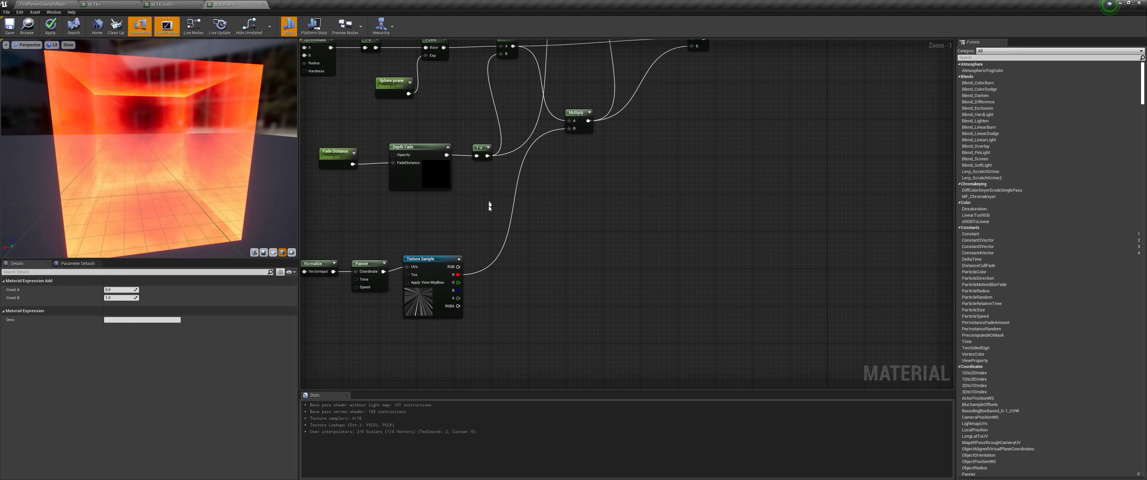
{"action": "key", "text": "m"}
{"action": "left_click", "coordinate": [515, 288]}
{"action": "left_click_drag", "start_coordinate": [532, 293], "coordinate": [574, 129]}
Step: Add a scalar parameter named Line boost with default value 10 and connect it to the new Multiply's B input
{"action": "right_click_drag", "start_coordinate": [529, 267], "coordinate": [571, 208]}
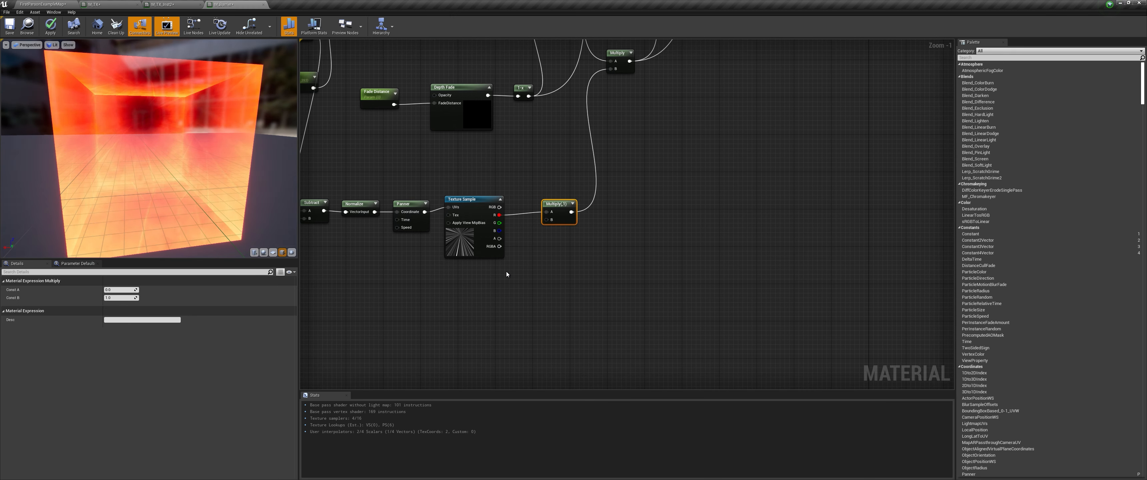
{"action": "key", "text": "s"}
{"action": "left_click", "coordinate": [507, 274]}
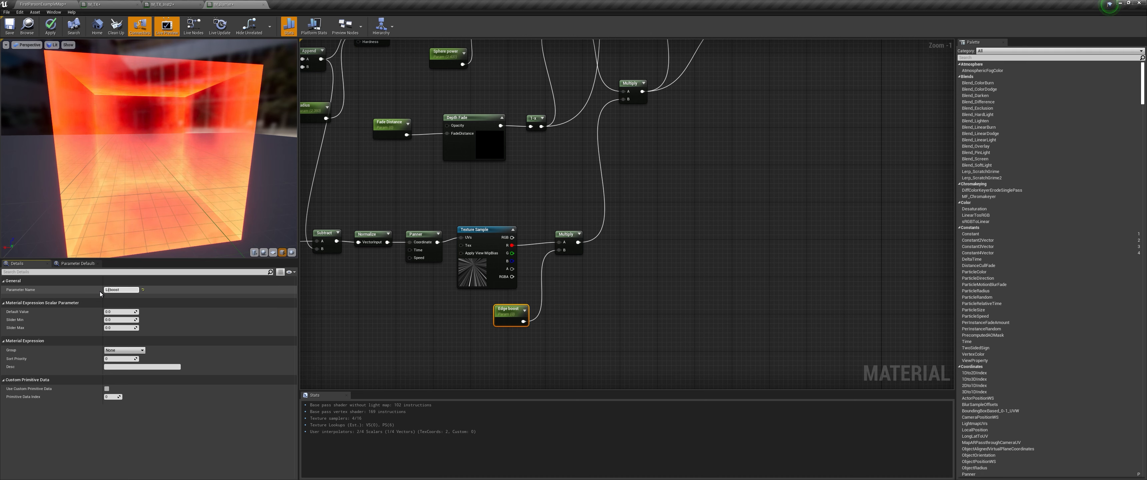
{"action": "key", "text": "Return"}
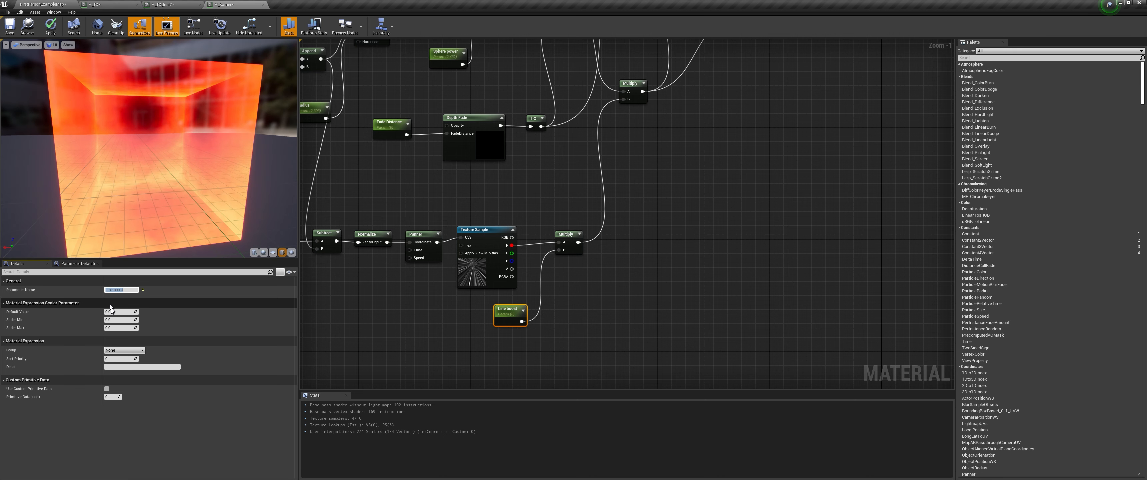
{"action": "type", "text": "10"}
{"action": "key", "text": "Return"}
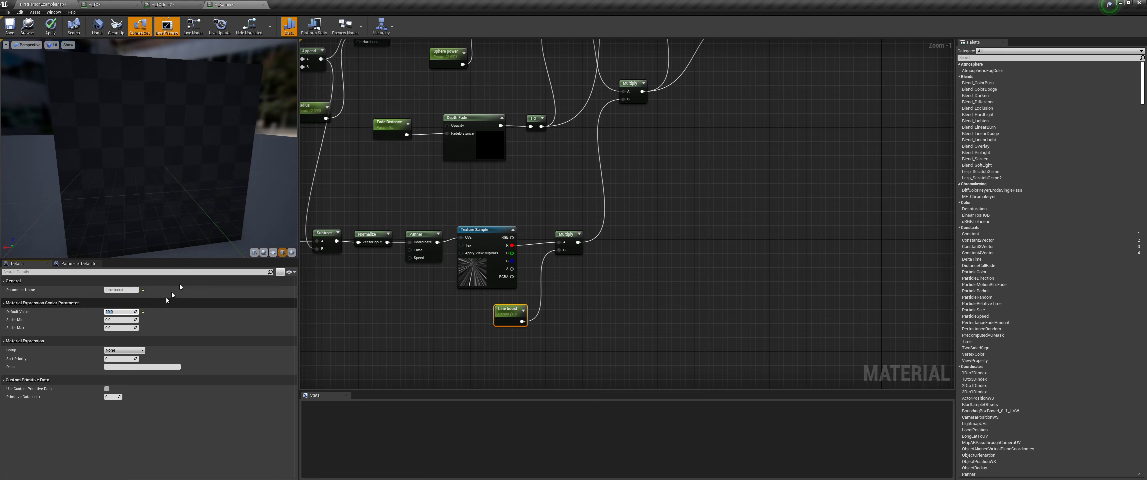
Step: Switch the preview mesh to the plane and orbit it to inspect the radial line effect
{"action": "left_click", "coordinate": [273, 252]}
{"action": "left_click_drag", "start_coordinate": [192, 175], "coordinate": [84, 180]}
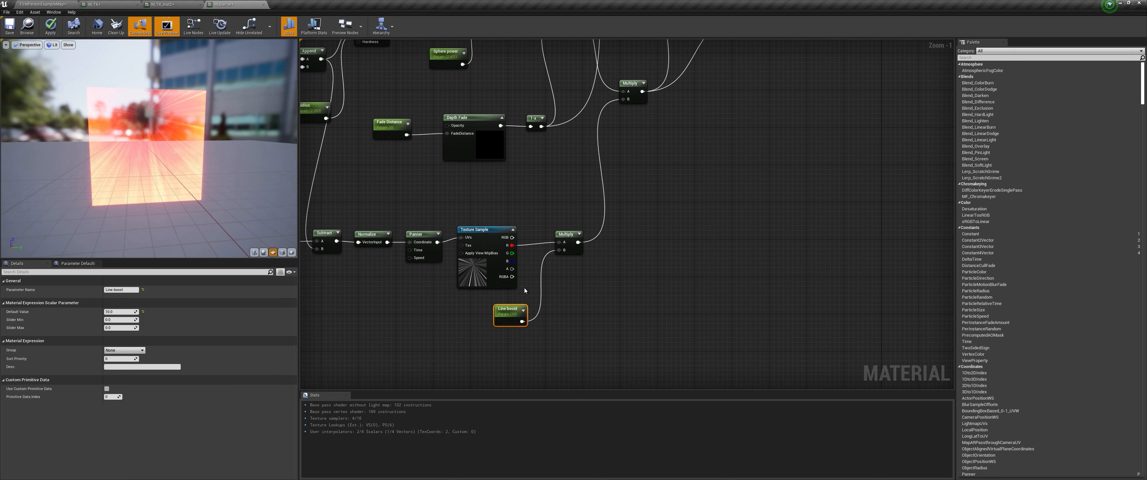
{"action": "right_click_drag", "start_coordinate": [524, 287], "coordinate": [562, 313]}
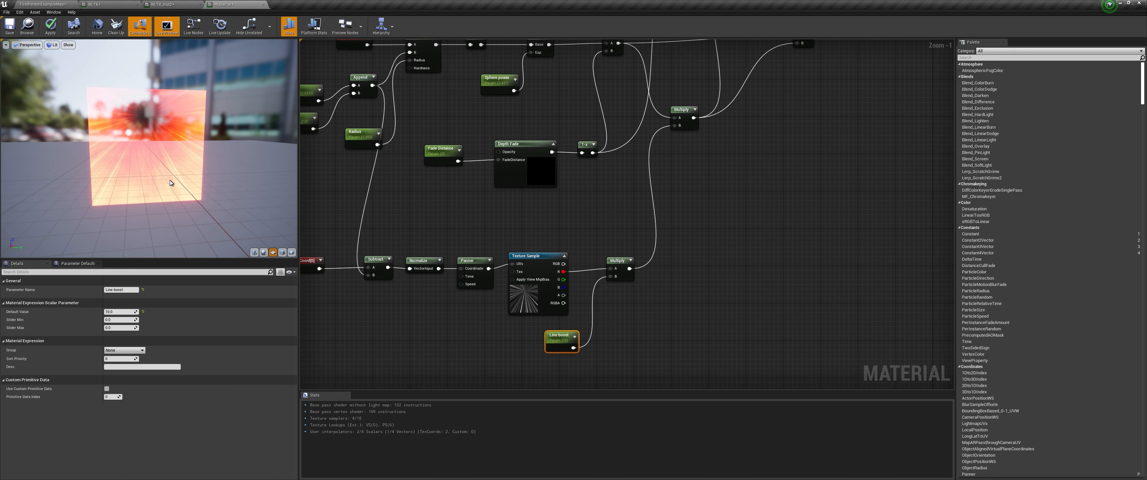
{"action": "left_click_drag", "start_coordinate": [194, 186], "coordinate": [181, 187]}
Step: Set the Vmove parameter's default value to about 0.39
{"action": "right_click_drag", "start_coordinate": [349, 187], "coordinate": [483, 226]}
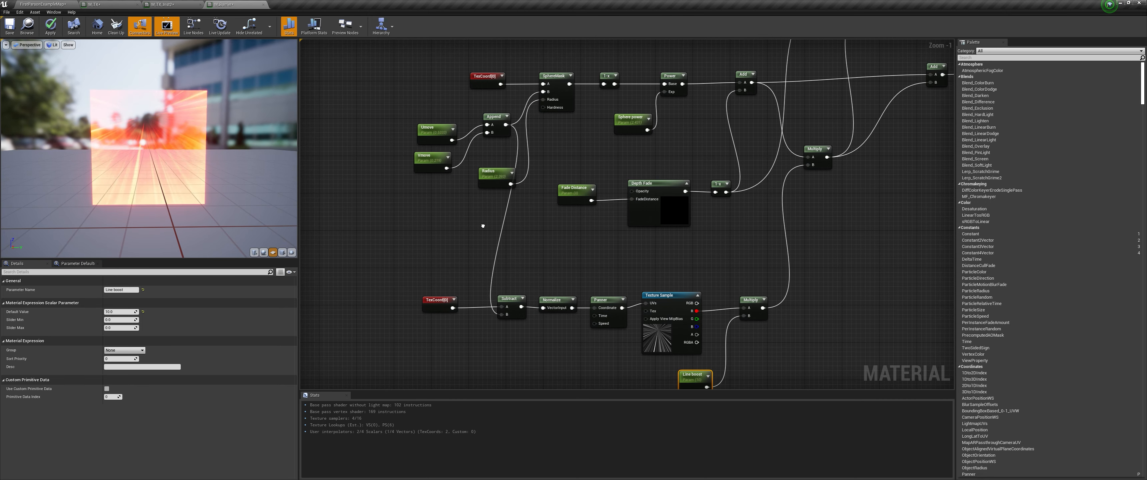
{"action": "left_click", "coordinate": [435, 164]}
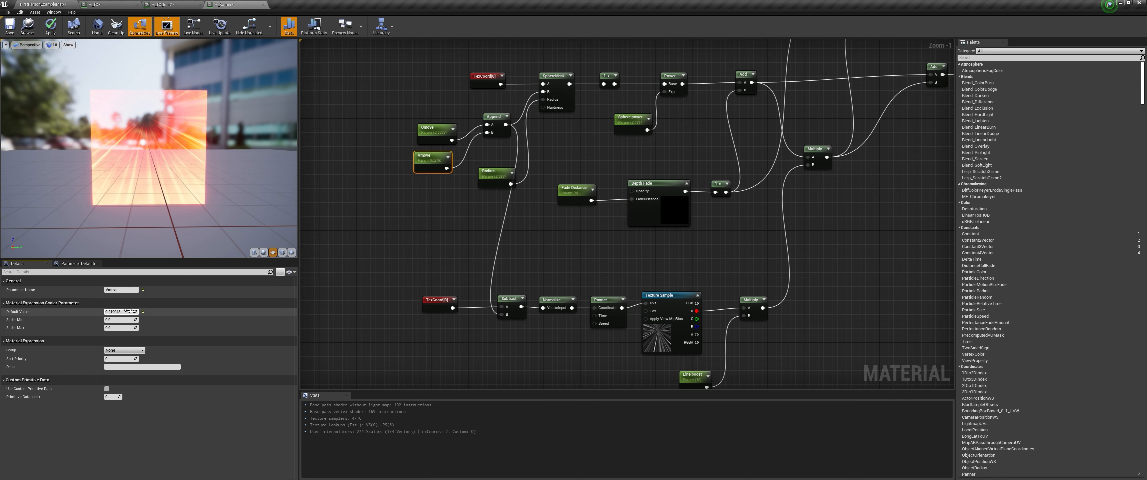
{"action": "left_click_drag", "start_coordinate": [129, 311], "coordinate": [123, 312]}
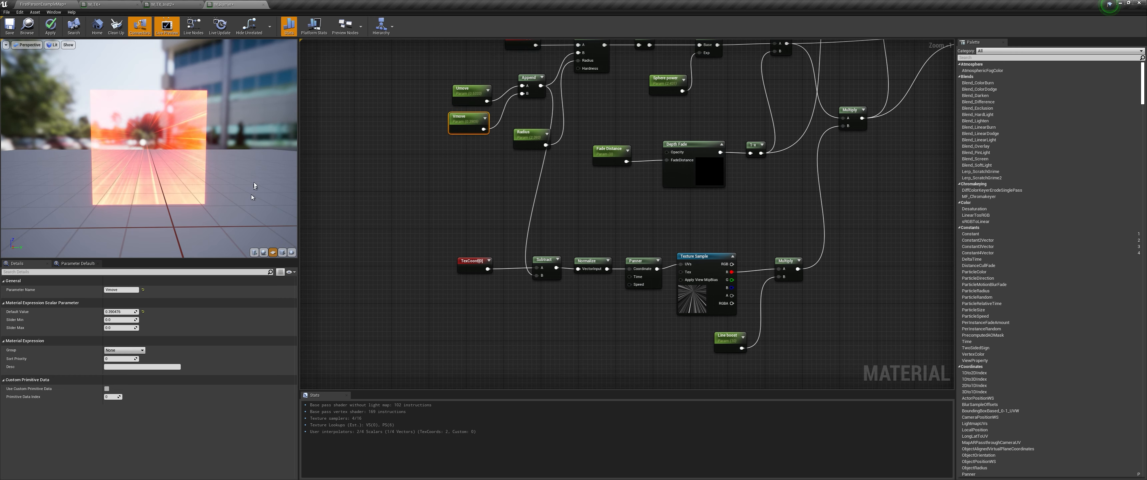
Step: Insert an Add node between the lower TexCoord and Subtract's A input, moving TexCoord aside to make room
{"action": "right_click_drag", "start_coordinate": [339, 205], "coordinate": [446, 149]}
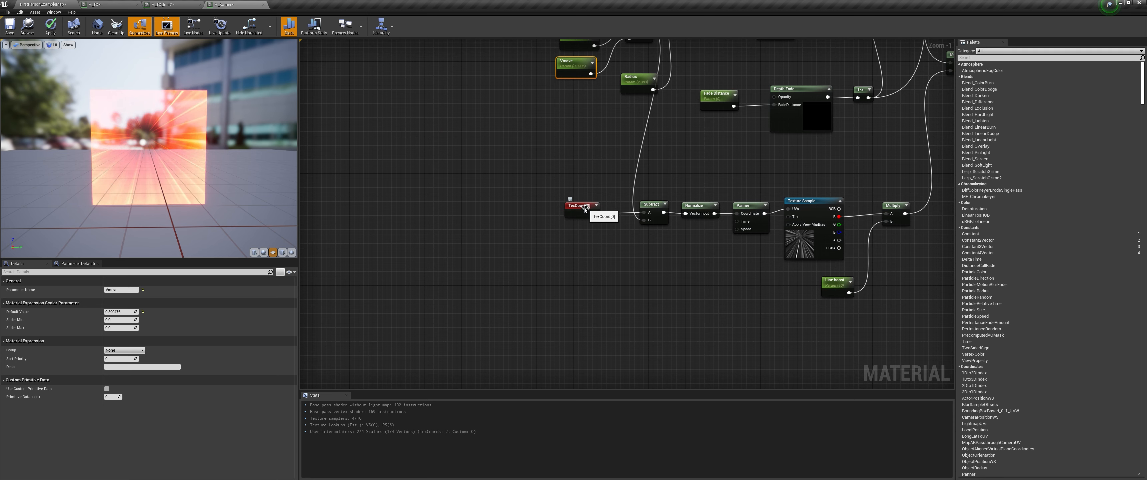
{"action": "left_click_drag", "start_coordinate": [585, 209], "coordinate": [506, 204]}
{"action": "key", "text": "a"}
{"action": "left_click", "coordinate": [553, 226]}
{"action": "left_click_drag", "start_coordinate": [560, 231], "coordinate": [643, 214]}
{"action": "left_click_drag", "start_coordinate": [571, 213], "coordinate": [558, 205]}
Step: Move the blue normal Texture Sample below the lower TexCoord and connect a new Panner node to its UVs
{"action": "scroll", "coordinate": [600, 276], "scroll_direction": "down", "scroll_amount": 2}
{"action": "right_click_drag", "start_coordinate": [599, 276], "coordinate": [637, 141]}
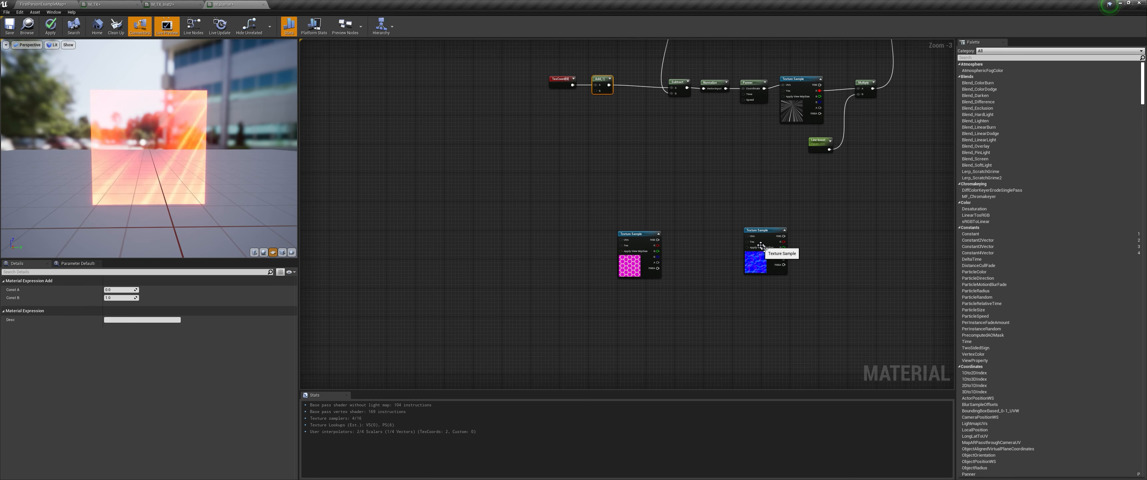
{"action": "left_click_drag", "start_coordinate": [757, 241], "coordinate": [516, 150]}
{"action": "right_click_drag", "start_coordinate": [437, 145], "coordinate": [534, 199]}
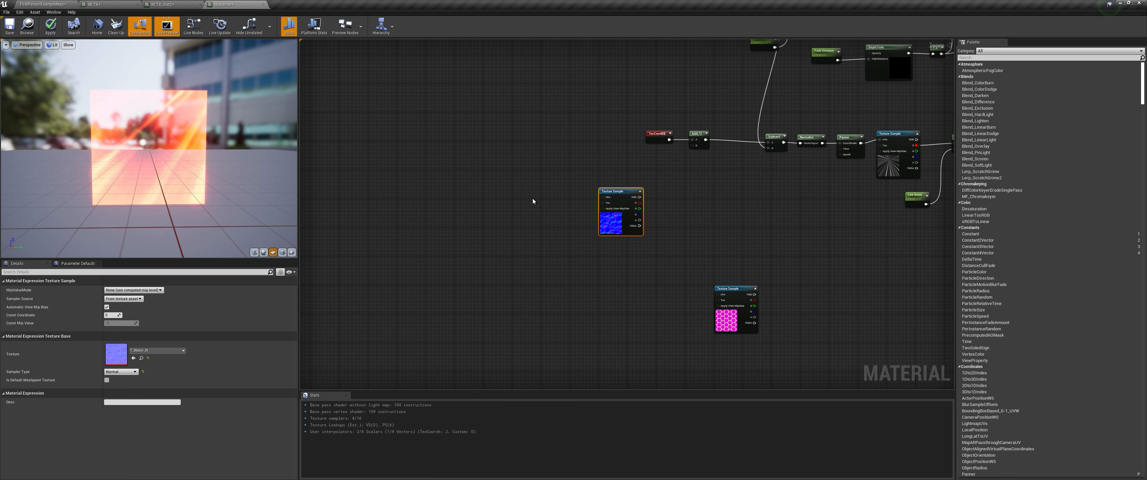
{"action": "key", "text": "p"}
{"action": "left_click", "coordinate": [533, 197]}
{"action": "left_click_drag", "start_coordinate": [557, 207], "coordinate": [540, 195]}
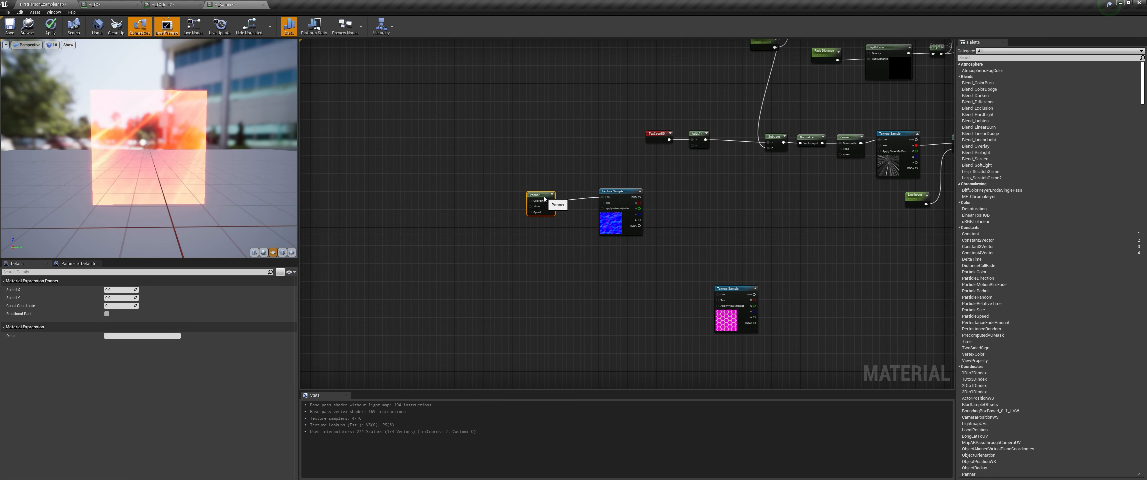
Step: Set the normal texture Panner's Speed X to 0.1 and change its Speed Y
{"action": "type", "text": "0"}
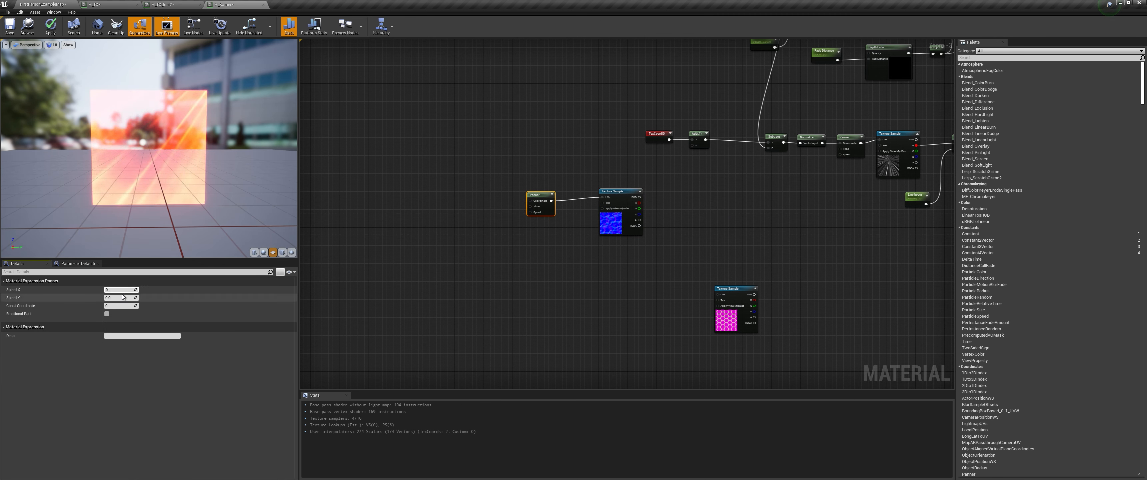
{"action": "left_click", "coordinate": [120, 298]}
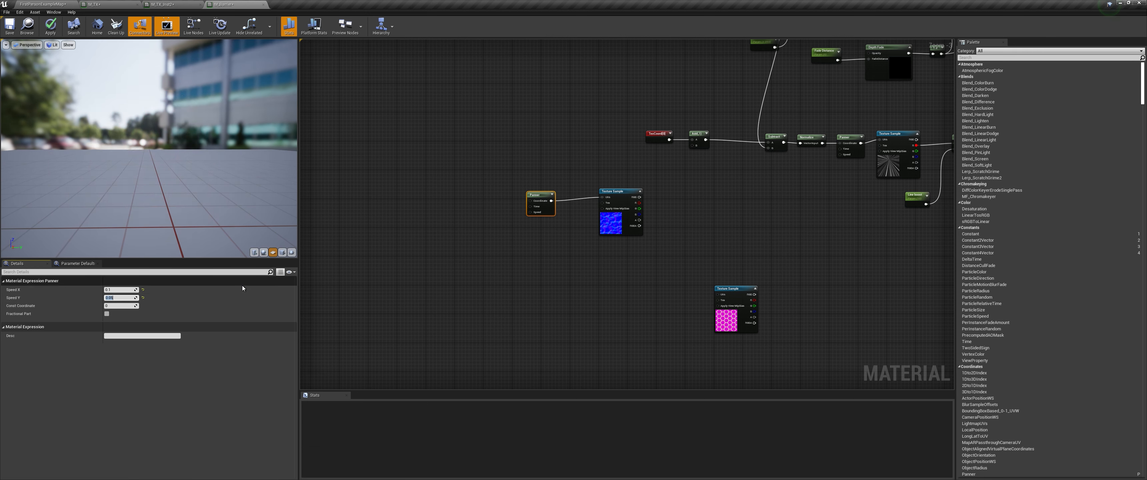
Step: Pass the blue normal Texture Sample's RGB output through a new R G Component Mask into a new Multiply node
{"action": "left_click_drag", "start_coordinate": [618, 191], "coordinate": [601, 195]}
{"action": "left_click_drag", "start_coordinate": [621, 201], "coordinate": [660, 199]}
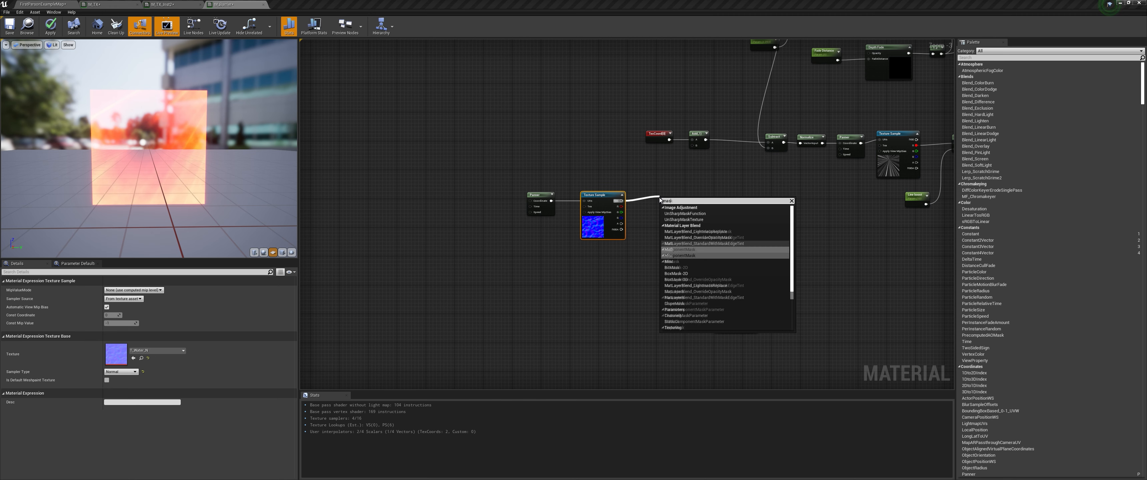
{"action": "left_click", "coordinate": [679, 271]}
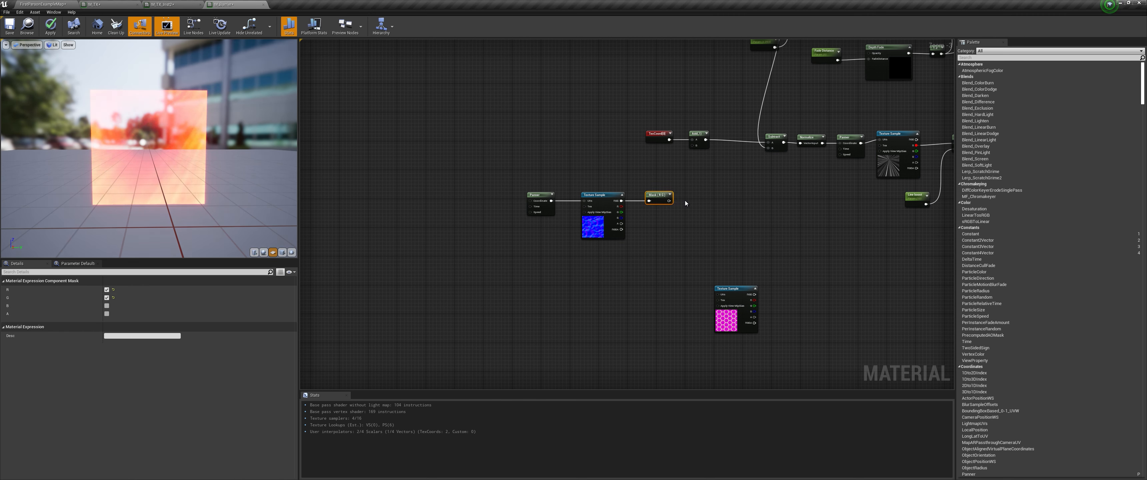
{"action": "left_click", "coordinate": [686, 203]}
{"action": "left_click_drag", "start_coordinate": [670, 202], "coordinate": [686, 201]}
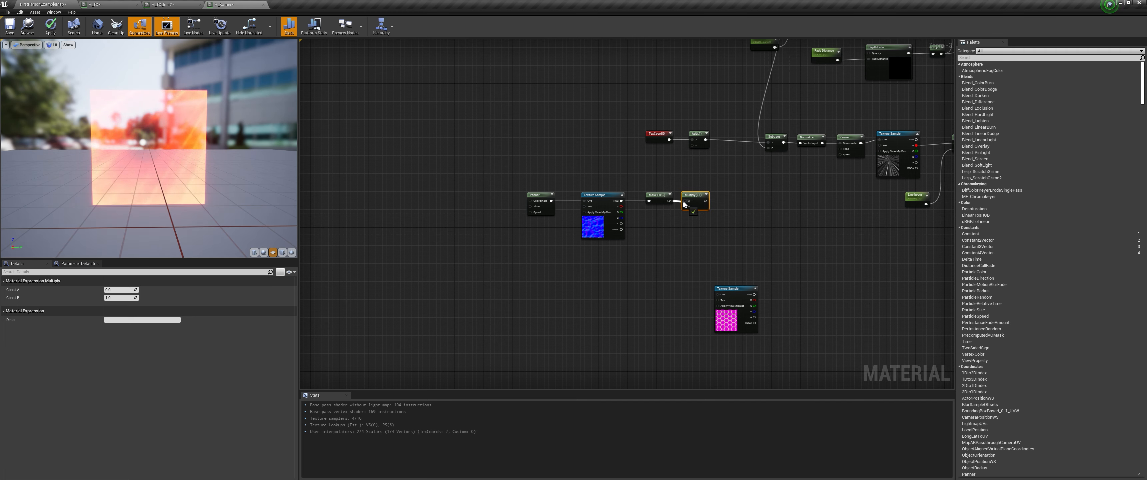
Step: Connect a new "Distort amount" scalar parameter to the Multiply's B input, and feed the Multiply into the Add node beside TexCoord
{"action": "left_click", "coordinate": [643, 227]}
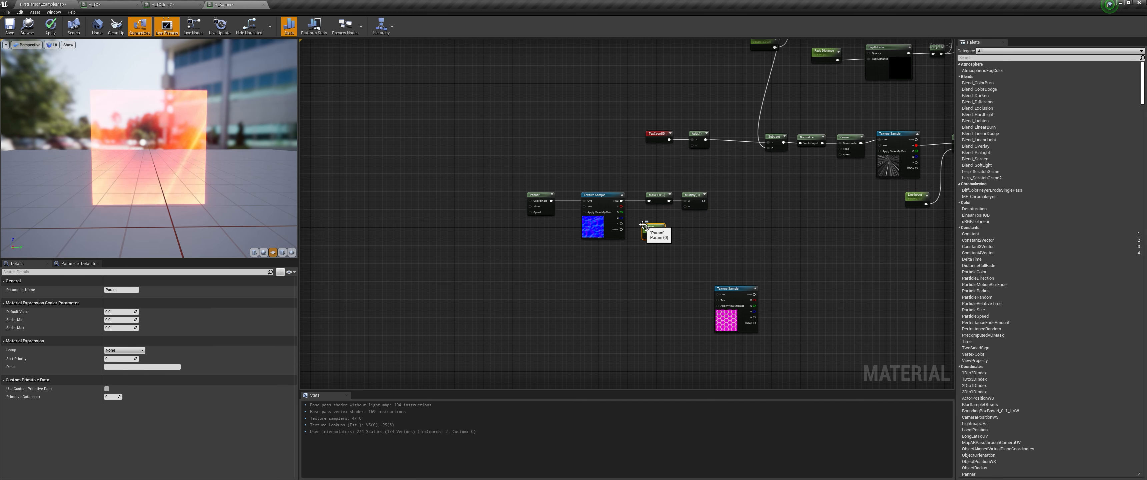
{"action": "type", "text": "Distort amount"}
{"action": "key", "text": "Return"}
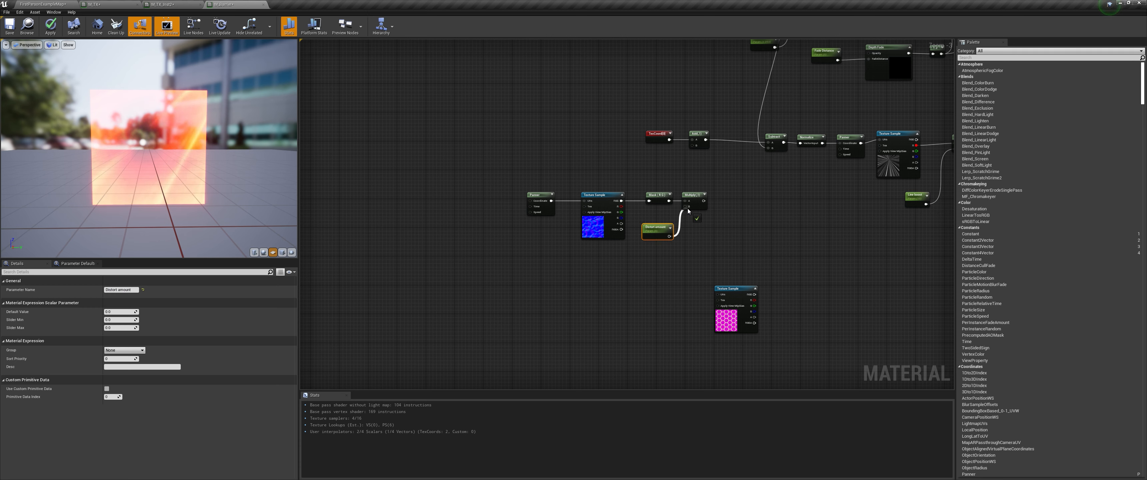
{"action": "left_click_drag", "start_coordinate": [688, 211], "coordinate": [695, 147]}
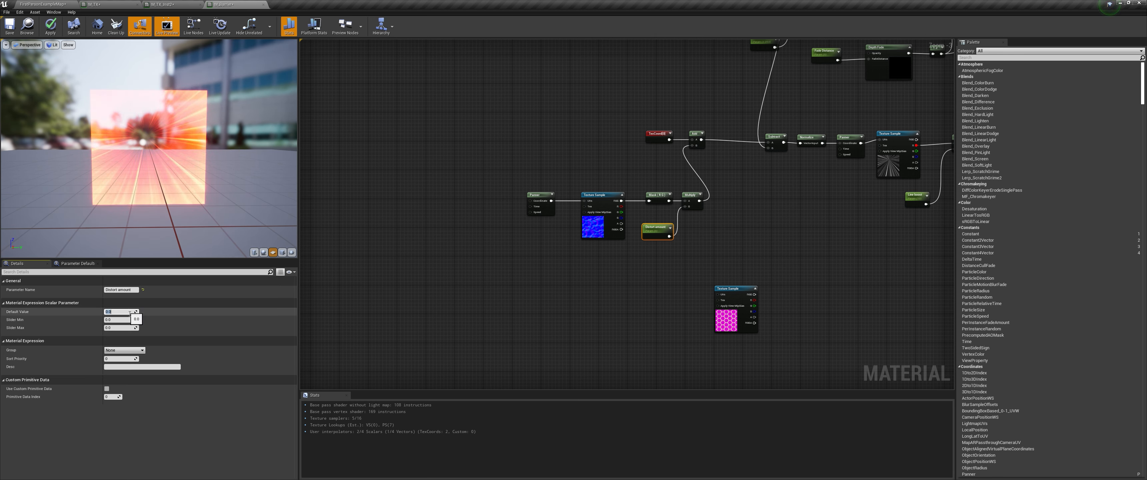
Step: Test different default values for Distort amount in the preview, including 1, and set it to 0.2
{"action": "key", "text": "Return"}
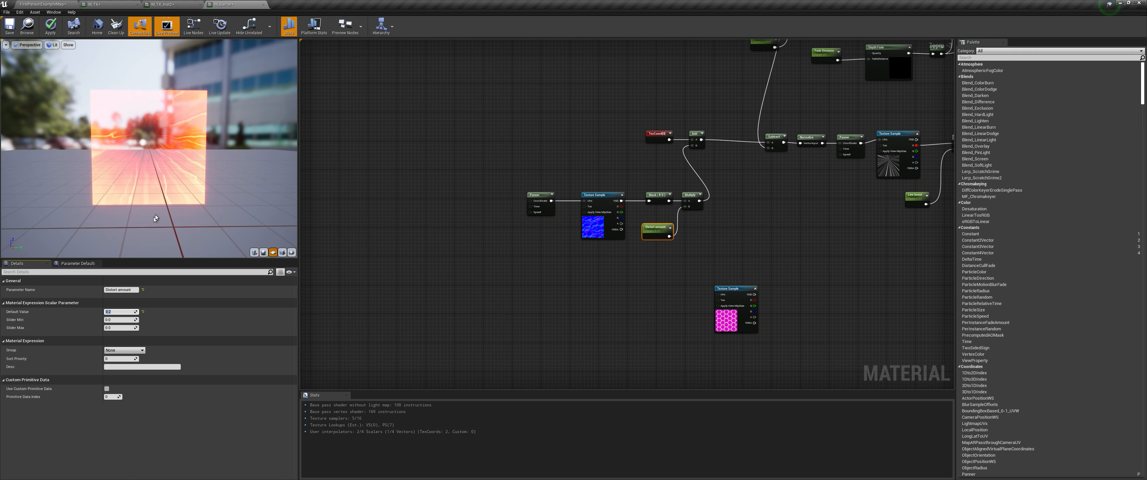
{"action": "left_click_drag", "start_coordinate": [184, 173], "coordinate": [195, 178]}
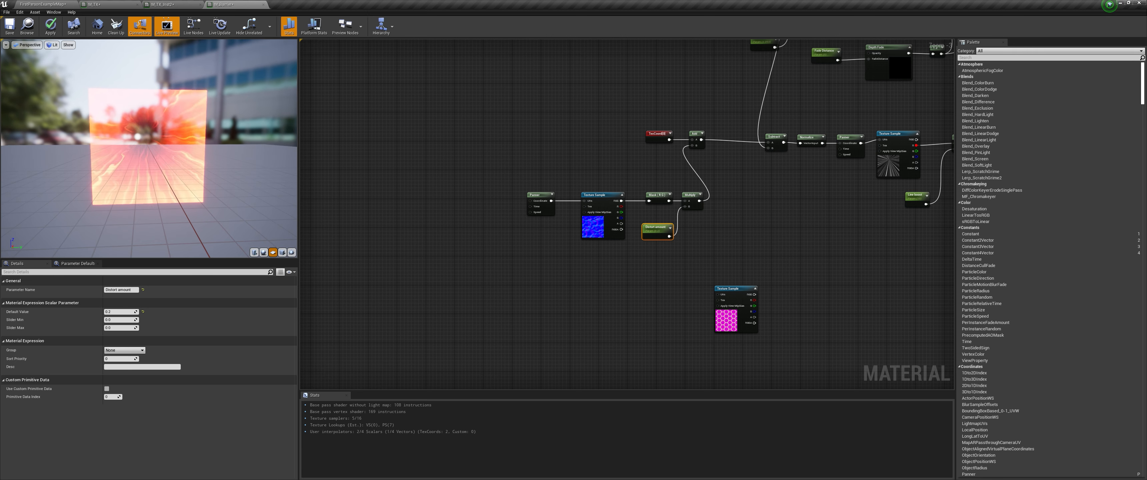
{"action": "left_click", "coordinate": [120, 314]}
{"action": "type", "text": "1"}
{"action": "key", "text": "Return"}
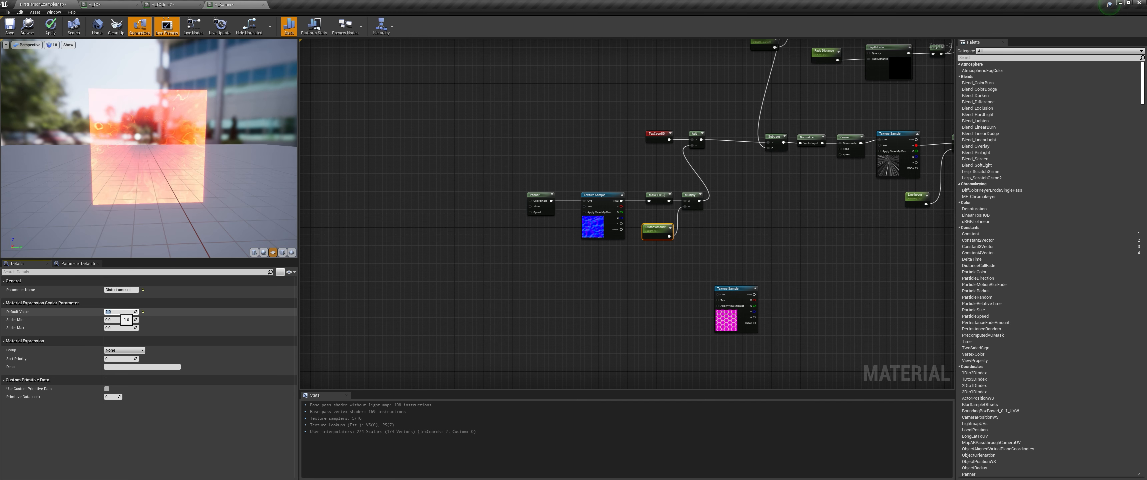
{"action": "type", "text": "2"}
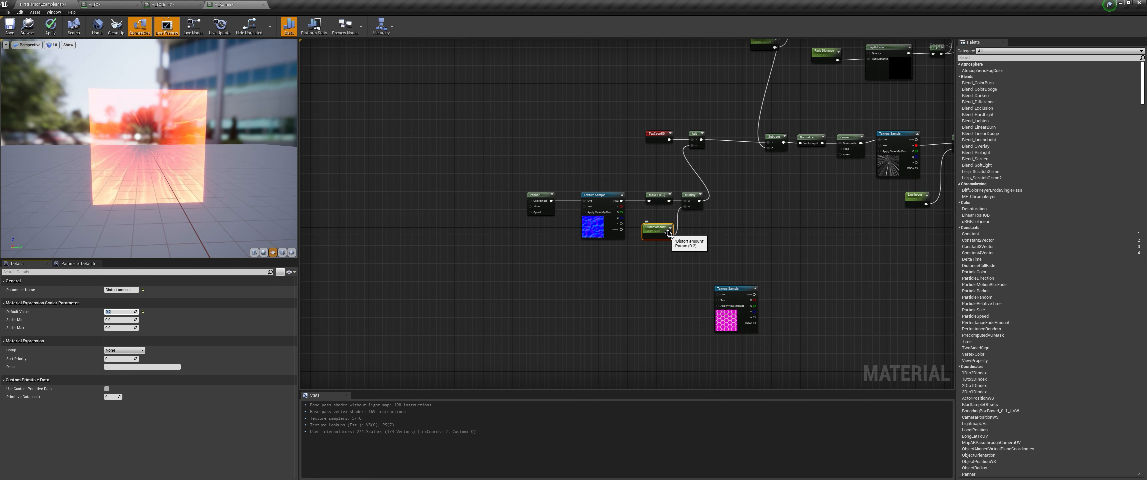
Step: Drive the hexagon Texture Sample's UVs with a new TexCoord multiplied by a new "Grid Size" scalar parameter
{"action": "right_click_drag", "start_coordinate": [763, 219], "coordinate": [633, 226]}
{"action": "right_click_drag", "start_coordinate": [633, 225], "coordinate": [553, 163]}
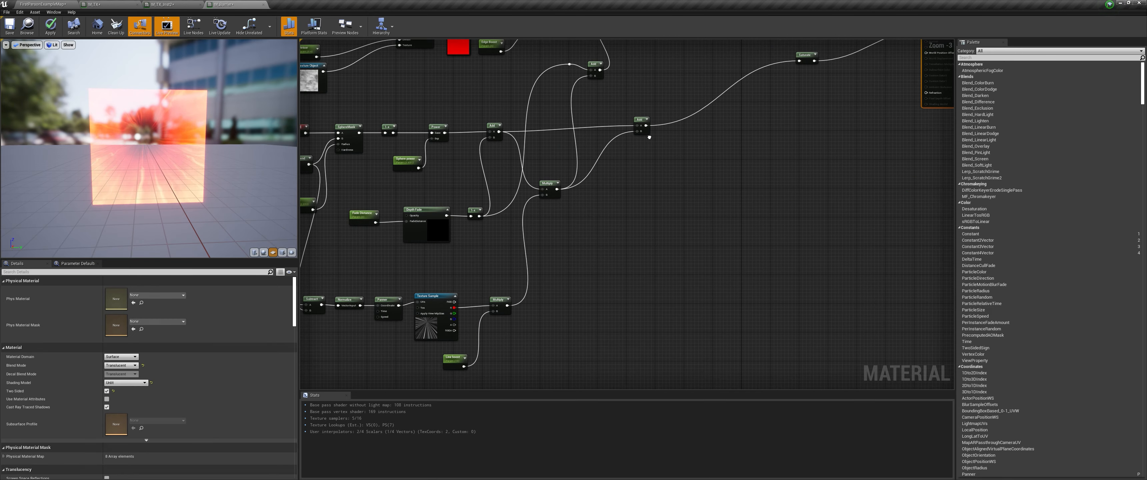
{"action": "right_click_drag", "start_coordinate": [622, 255], "coordinate": [663, 83]}
{"action": "right_click_drag", "start_coordinate": [567, 186], "coordinate": [845, 148]}
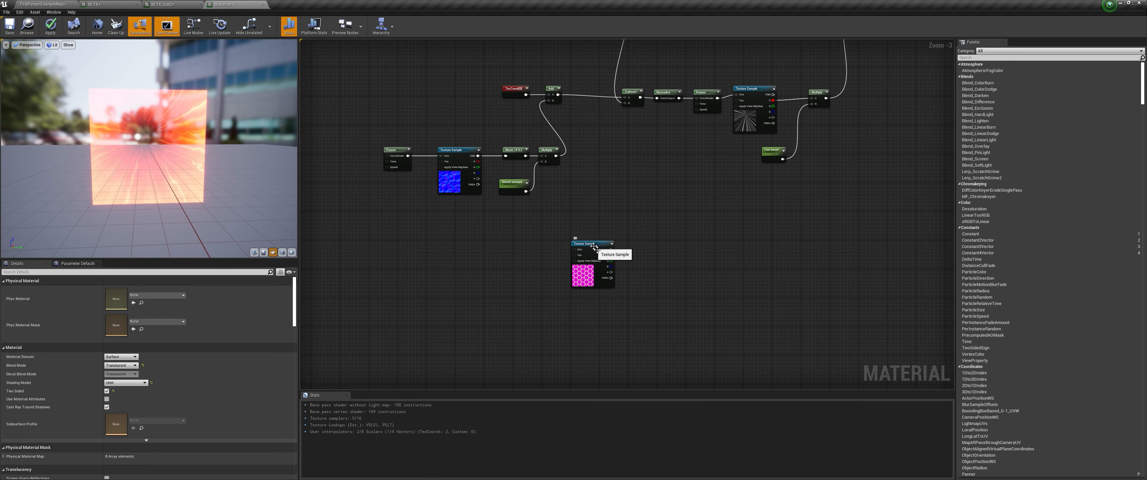
{"action": "left_click_drag", "start_coordinate": [595, 248], "coordinate": [723, 255]}
{"action": "left_click", "coordinate": [583, 250]}
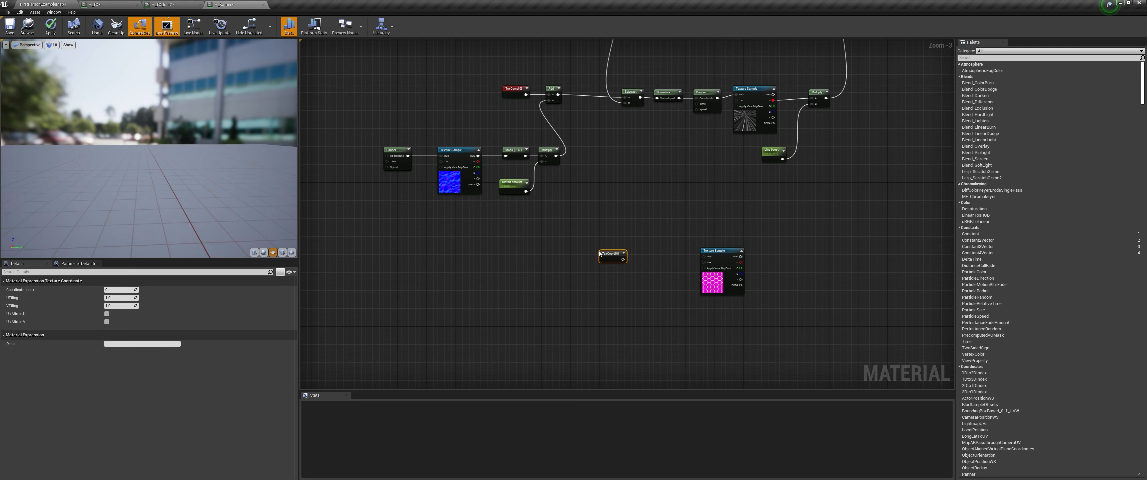
{"action": "left_click", "coordinate": [630, 266]}
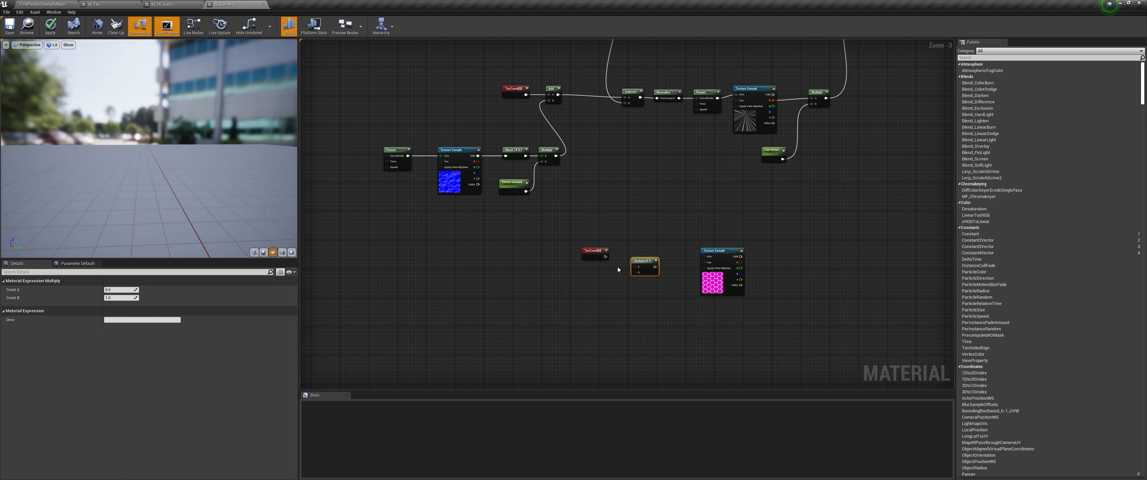
{"action": "scroll", "coordinate": [615, 264], "scroll_direction": "up", "scroll_amount": 3}
{"action": "left_click_drag", "start_coordinate": [598, 253], "coordinate": [644, 267]}
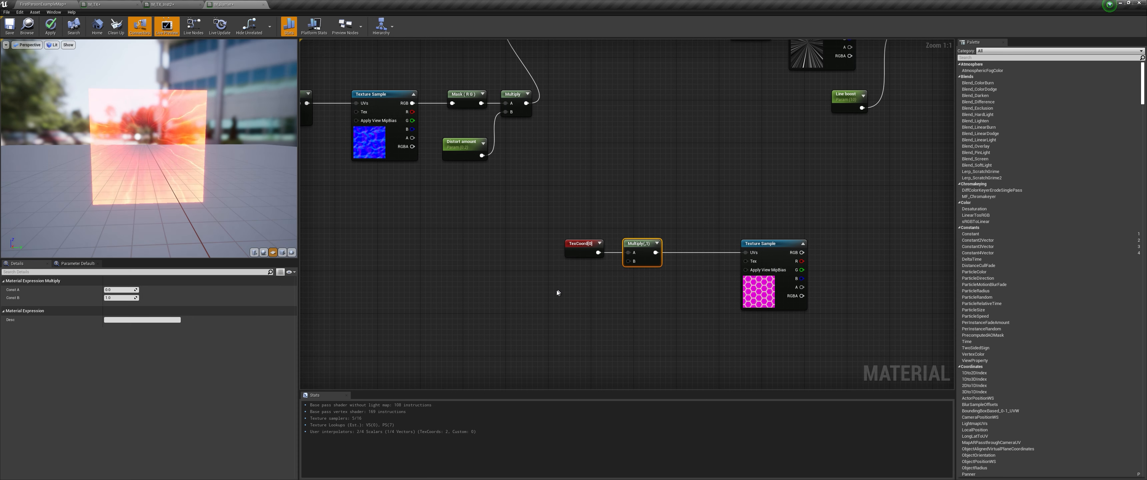
{"action": "left_click", "coordinate": [568, 280]}
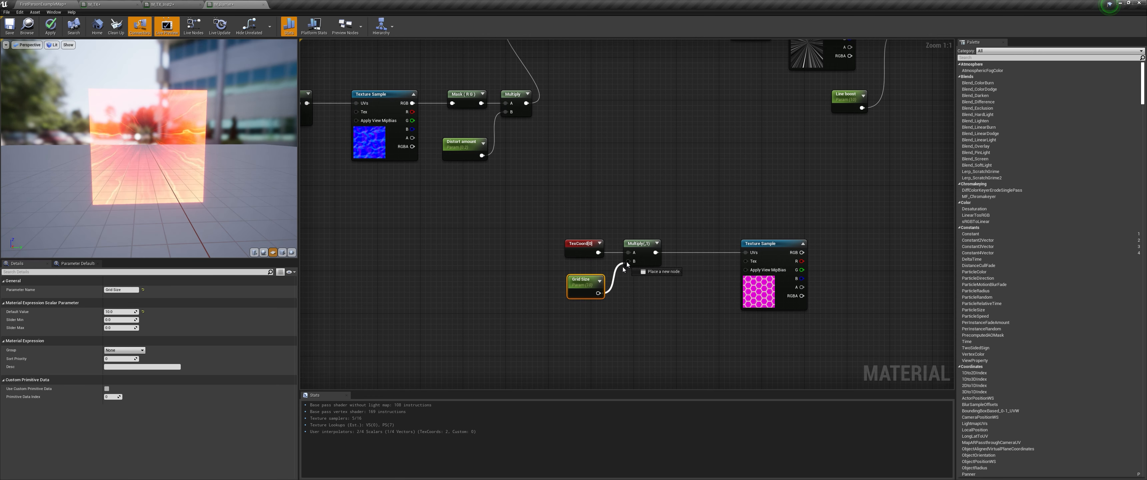
Step: Open the hexagon texture and isolate its green channel to inspect the grid lines, then close the texture
{"action": "left_click", "coordinate": [765, 256]}
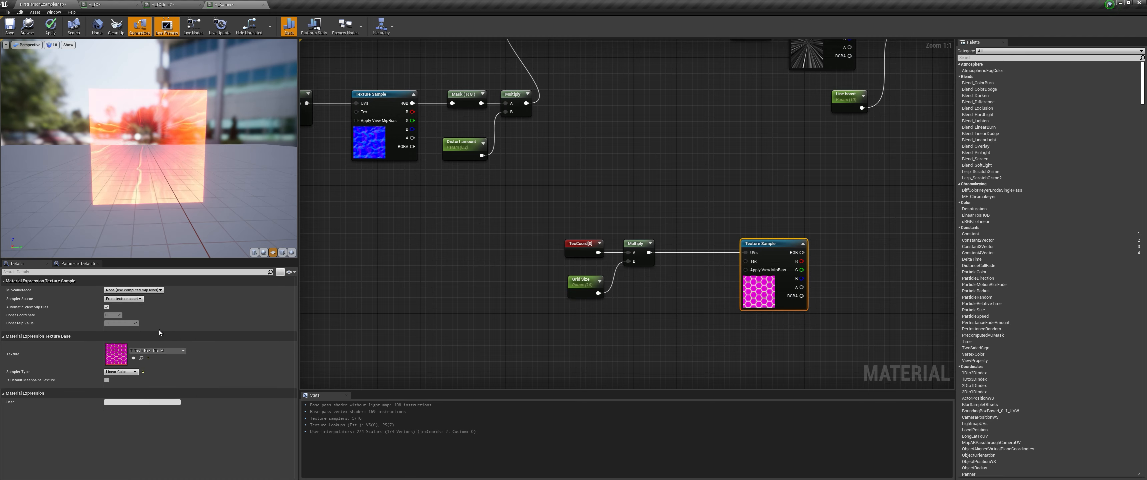
{"action": "double_click", "coordinate": [116, 355]}
{"action": "left_click", "coordinate": [11, 44]}
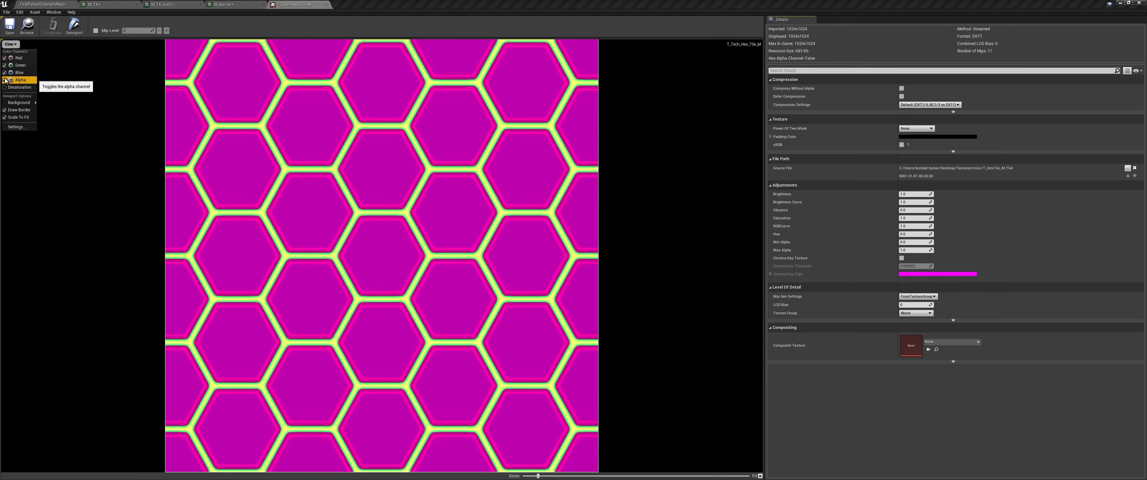
{"action": "left_click", "coordinate": [4, 73]}
{"action": "left_click", "coordinate": [5, 58]}
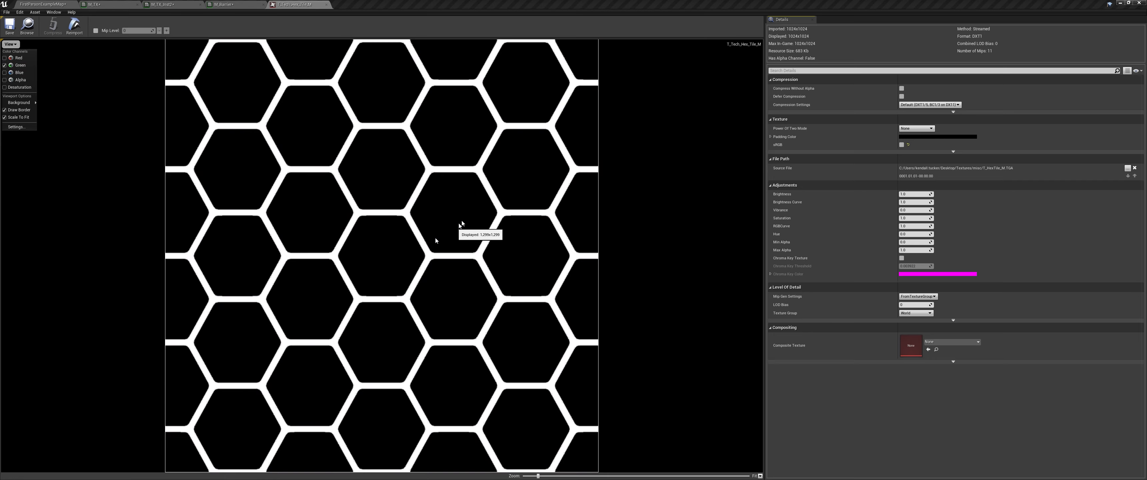
{"action": "left_click", "coordinate": [326, 4]}
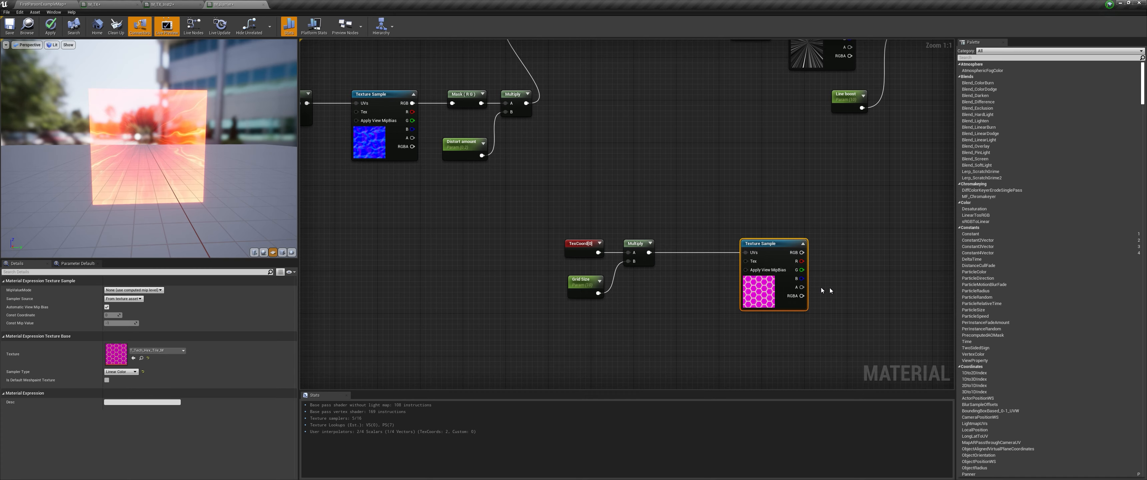
Step: Multiply the hexagon Texture Sample's green channel by a new "Grid Amount" scalar parameter
{"action": "right_click_drag", "start_coordinate": [830, 288], "coordinate": [526, 247]}
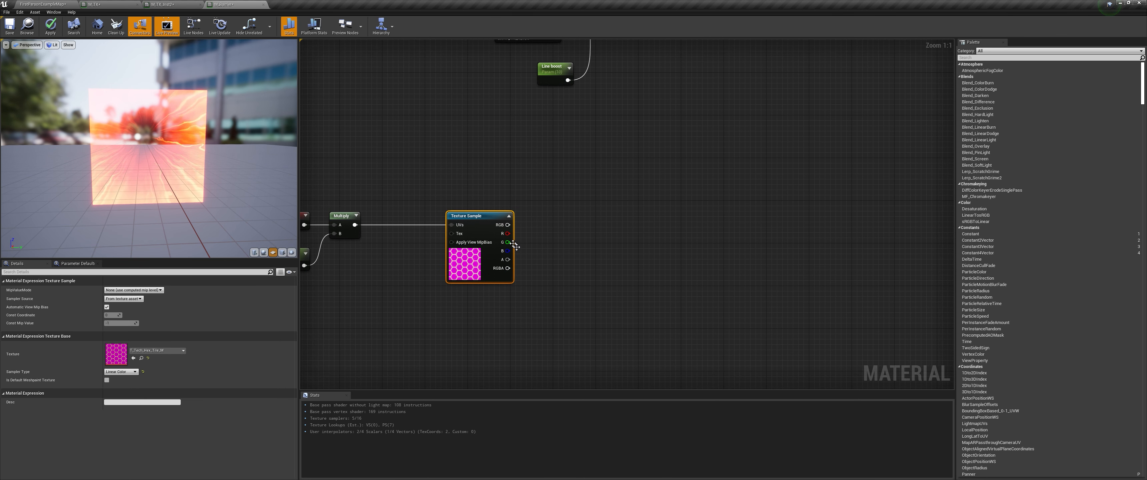
{"action": "left_click", "coordinate": [550, 245]}
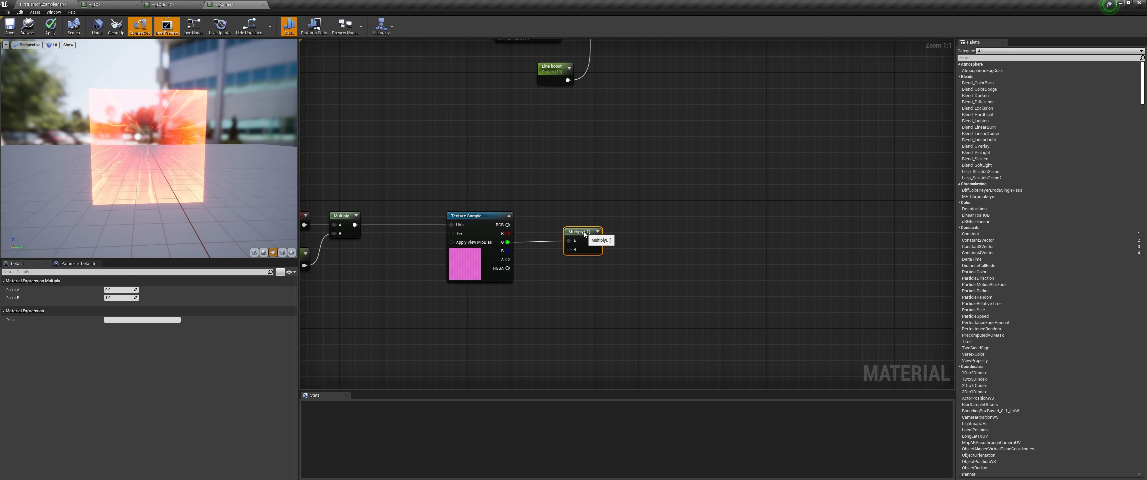
{"action": "left_click", "coordinate": [539, 287]}
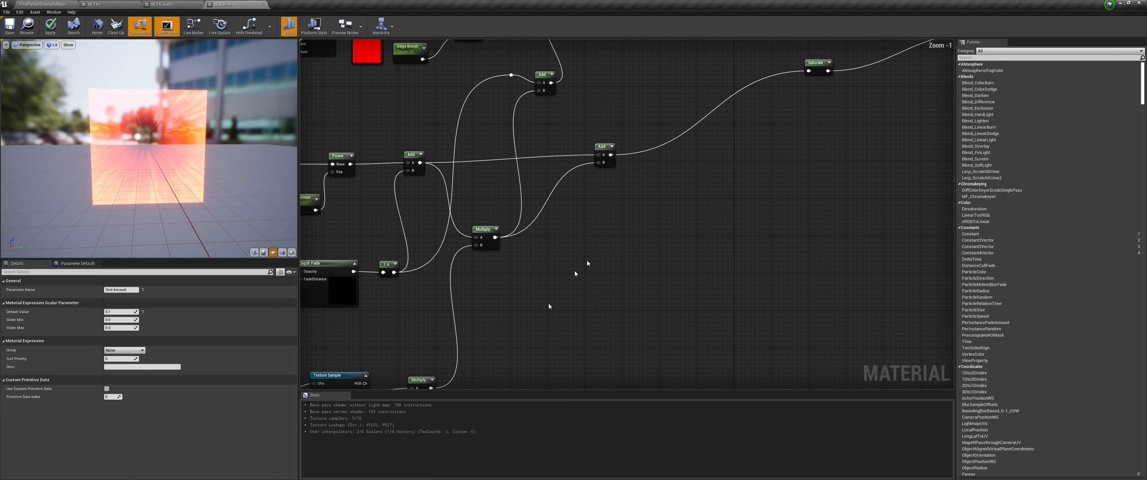
Step: Insert a second Add node between the existing opacity Add and the Saturate node
{"action": "left_click", "coordinate": [637, 147]}
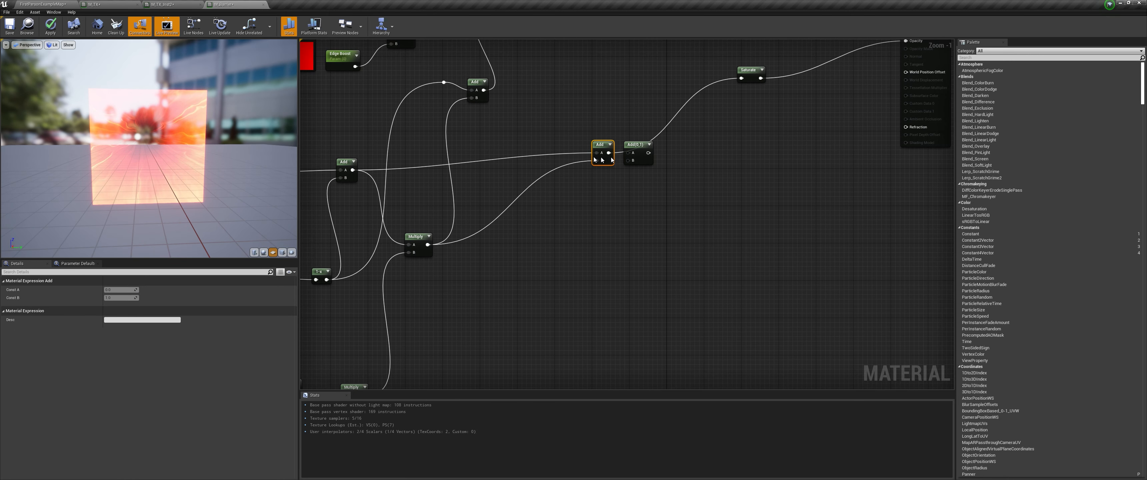
{"action": "left_click_drag", "start_coordinate": [534, 158], "coordinate": [744, 79]}
Step: Multiply the combined sphere and depth-fade mask by the grid output in a new node, and feed it into the second opacity Add
{"action": "scroll", "coordinate": [694, 147], "scroll_direction": "down", "scroll_amount": 3}
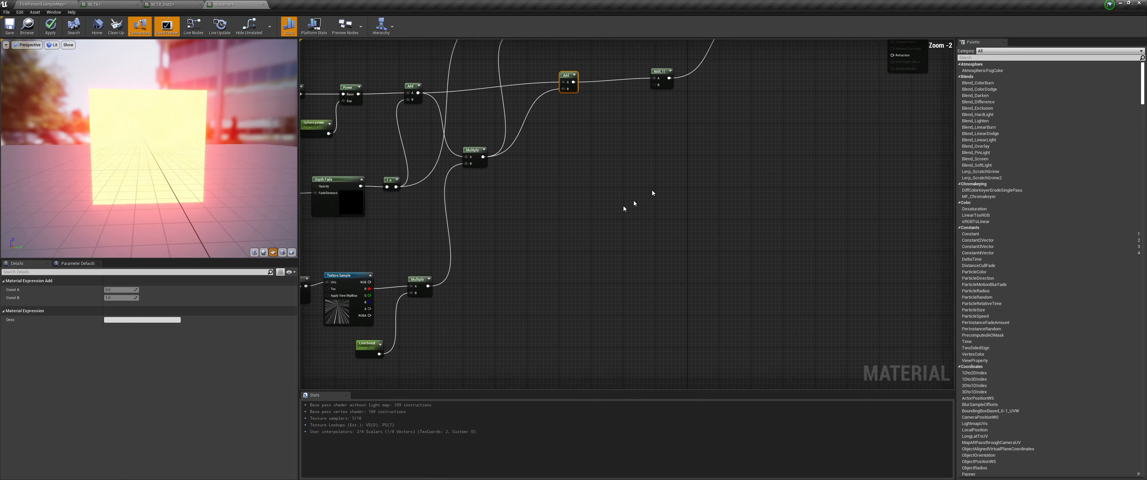
{"action": "scroll", "coordinate": [548, 160], "scroll_direction": "up", "scroll_amount": 3}
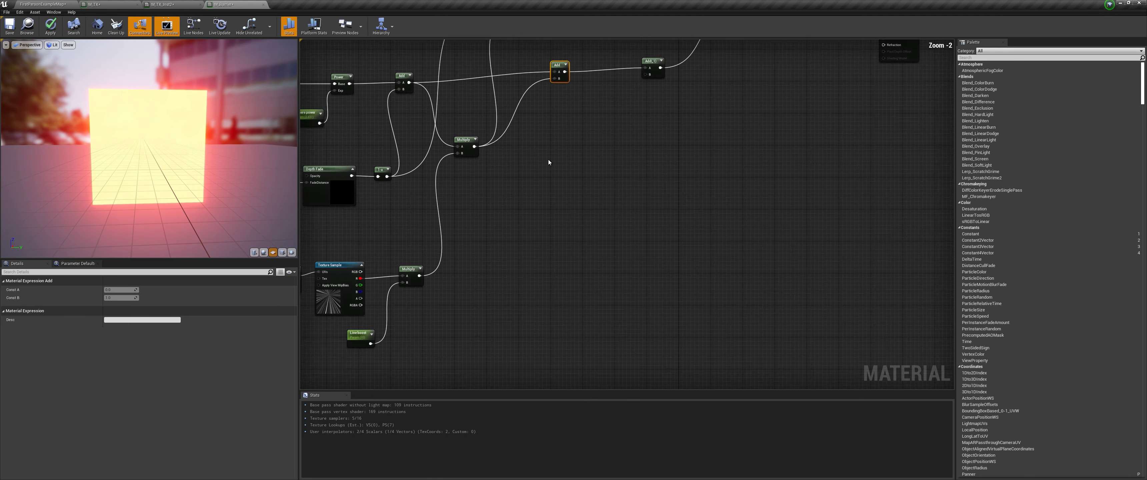
{"action": "left_click", "coordinate": [552, 118]}
{"action": "right_click_drag", "start_coordinate": [389, 72], "coordinate": [541, 77]}
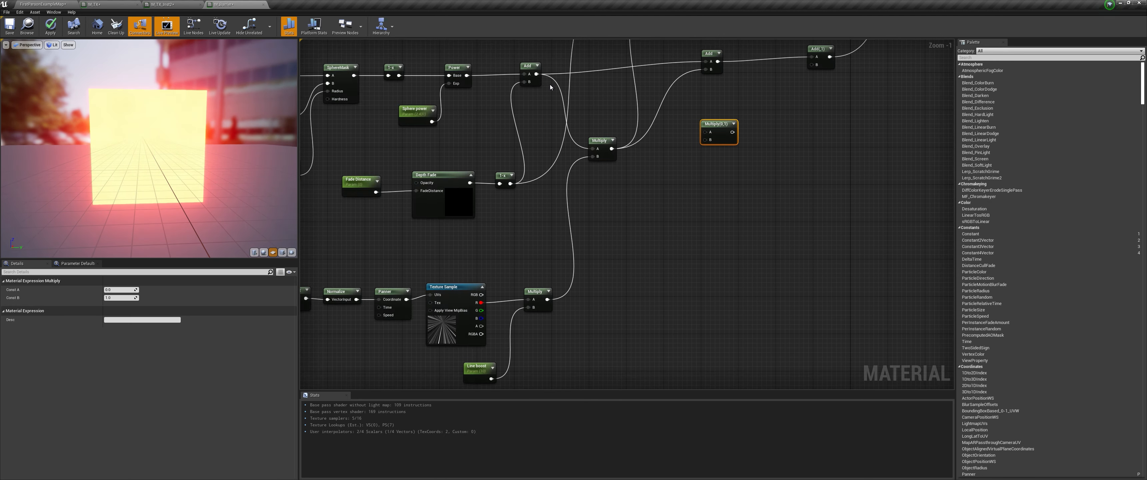
{"action": "scroll", "coordinate": [541, 77], "scroll_direction": "down", "scroll_amount": 2}
{"action": "left_click_drag", "start_coordinate": [544, 80], "coordinate": [672, 123]}
{"action": "right_click_drag", "start_coordinate": [670, 223], "coordinate": [650, 140]}
{"action": "left_click_drag", "start_coordinate": [497, 337], "coordinate": [755, 155]}
Step: Add a separate Multiply node that combines the radial line Multiply output with the hexagon grid Multiply output
{"action": "scroll", "coordinate": [652, 222], "scroll_direction": "up", "scroll_amount": 2}
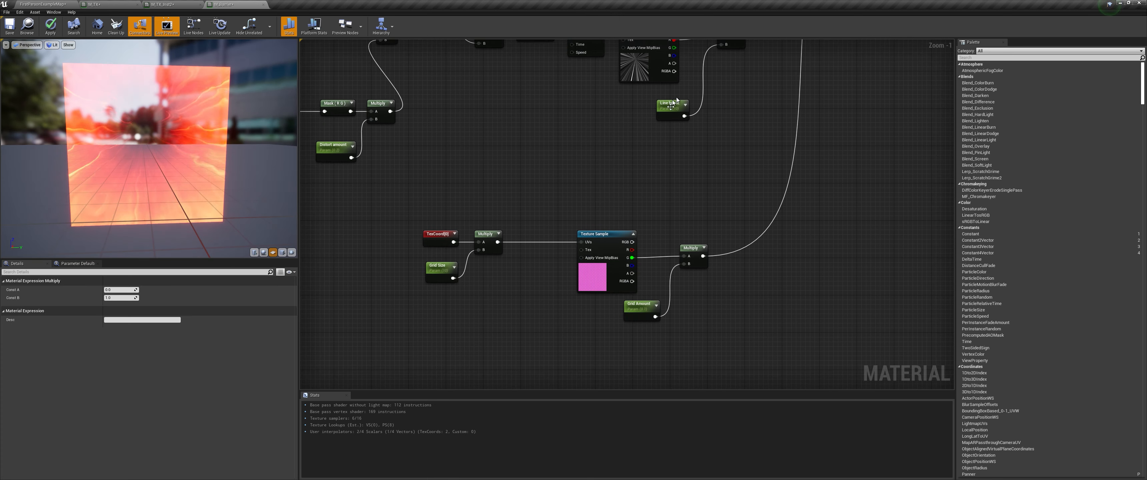
{"action": "scroll", "coordinate": [209, 170], "scroll_direction": "up", "scroll_amount": 3}
{"action": "scroll", "coordinate": [209, 171], "scroll_direction": "down", "scroll_amount": 3}
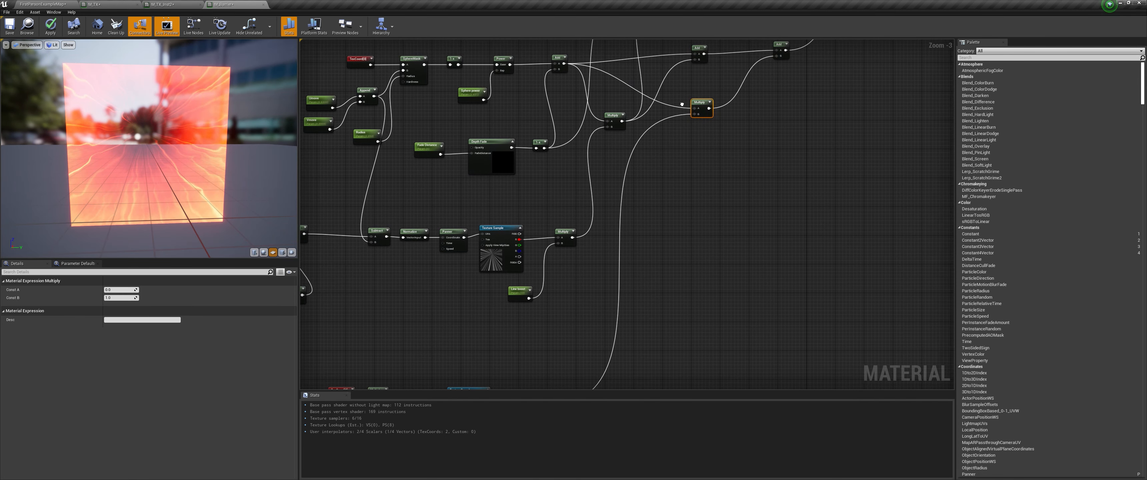
{"action": "right_click_drag", "start_coordinate": [626, 205], "coordinate": [614, 207]}
{"action": "left_click", "coordinate": [631, 226]}
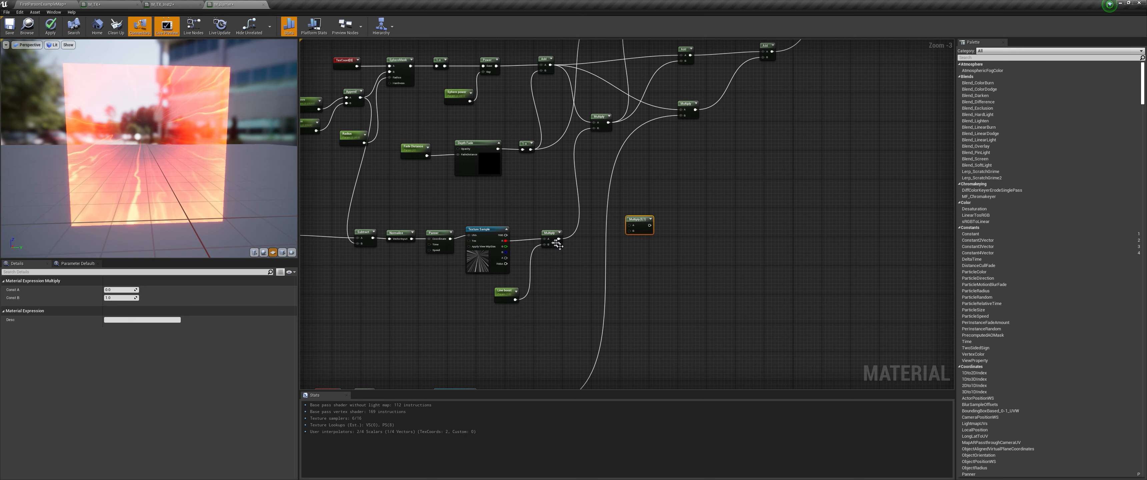
{"action": "left_click_drag", "start_coordinate": [559, 239], "coordinate": [631, 226]}
{"action": "right_click_drag", "start_coordinate": [516, 354], "coordinate": [527, 275]}
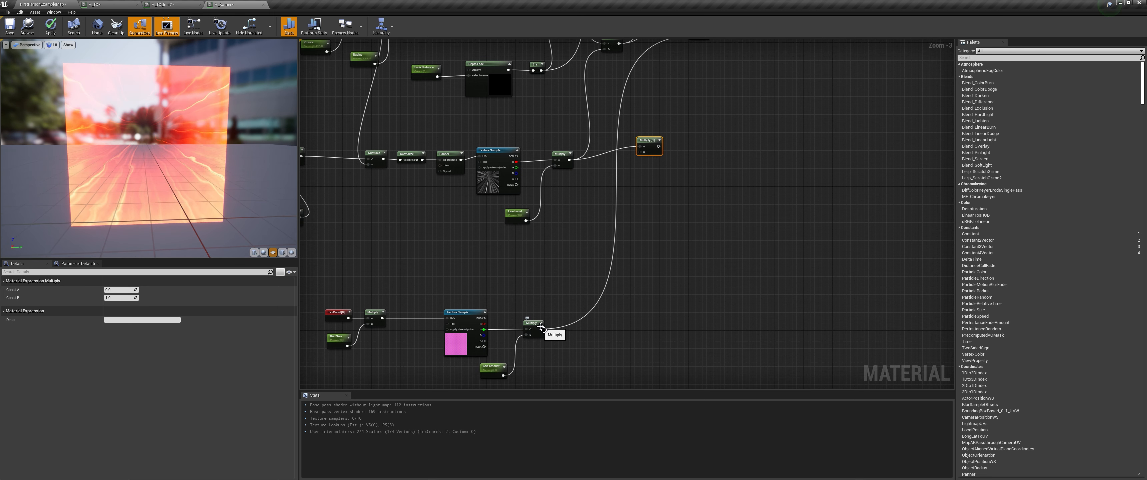
{"action": "left_click_drag", "start_coordinate": [540, 329], "coordinate": [542, 330]}
{"action": "left_click_drag", "start_coordinate": [643, 153], "coordinate": [643, 154]}
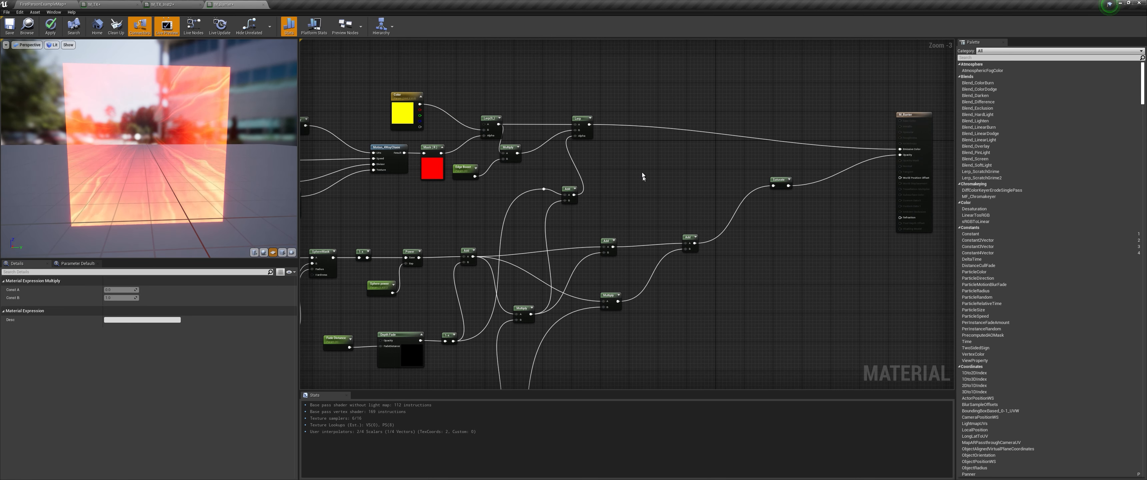
Step: Insert a new Lerp node between the last colour Lerp and Emissive Color, with the combined line-and-grid Multiply driving its Alpha
{"action": "left_click", "coordinate": [619, 131]}
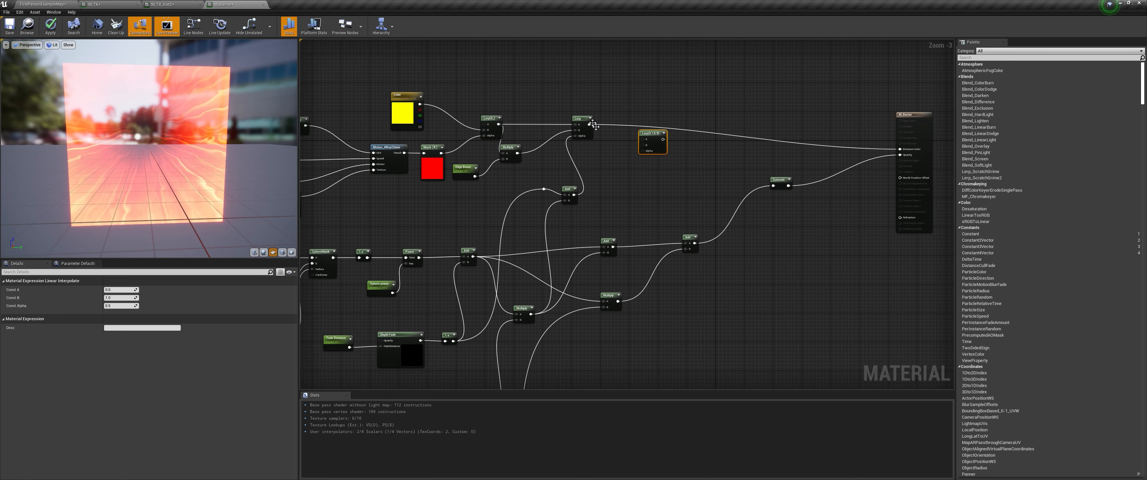
{"action": "left_click_drag", "start_coordinate": [590, 125], "coordinate": [645, 142]}
{"action": "left_click_drag", "start_coordinate": [650, 134], "coordinate": [884, 153]}
{"action": "right_click_drag", "start_coordinate": [594, 370], "coordinate": [620, 260]}
{"action": "left_click_drag", "start_coordinate": [575, 306], "coordinate": [699, 72]}
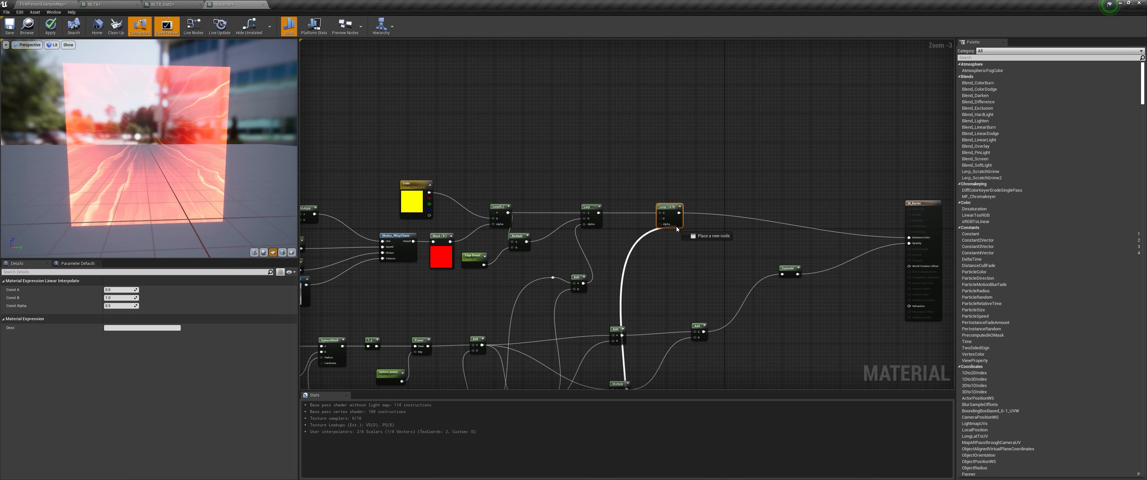
{"action": "left_click_drag", "start_coordinate": [667, 228], "coordinate": [666, 228]}
{"action": "scroll", "coordinate": [712, 236], "scroll_direction": "up", "scroll_amount": 3}
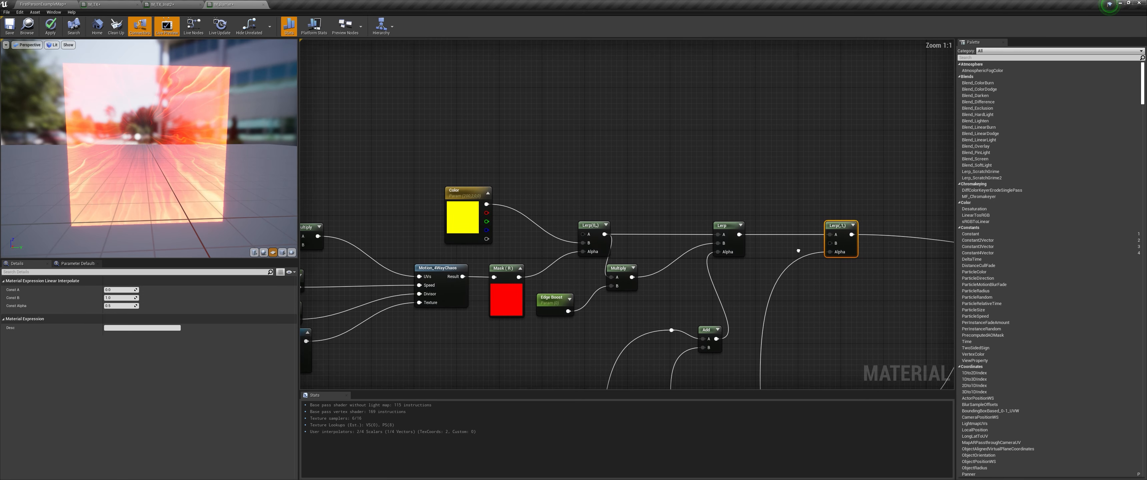
Step: Add a "Highlight" vector parameter to the new Lerp's B input and give it a bright purple default with blue at 222
{"action": "left_click", "coordinate": [665, 128]}
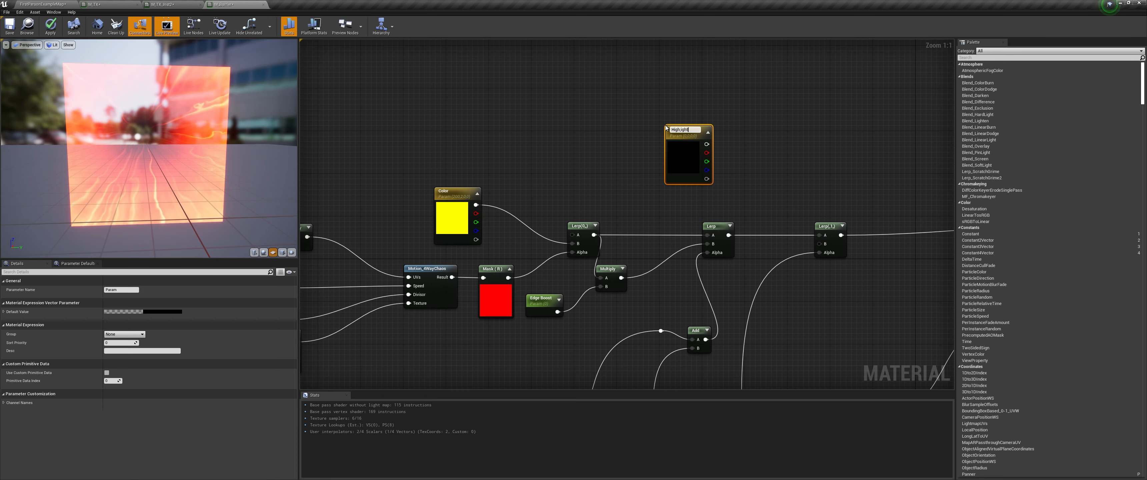
{"action": "left_click_drag", "start_coordinate": [707, 143], "coordinate": [821, 244]}
{"action": "left_click", "coordinate": [43, 313]}
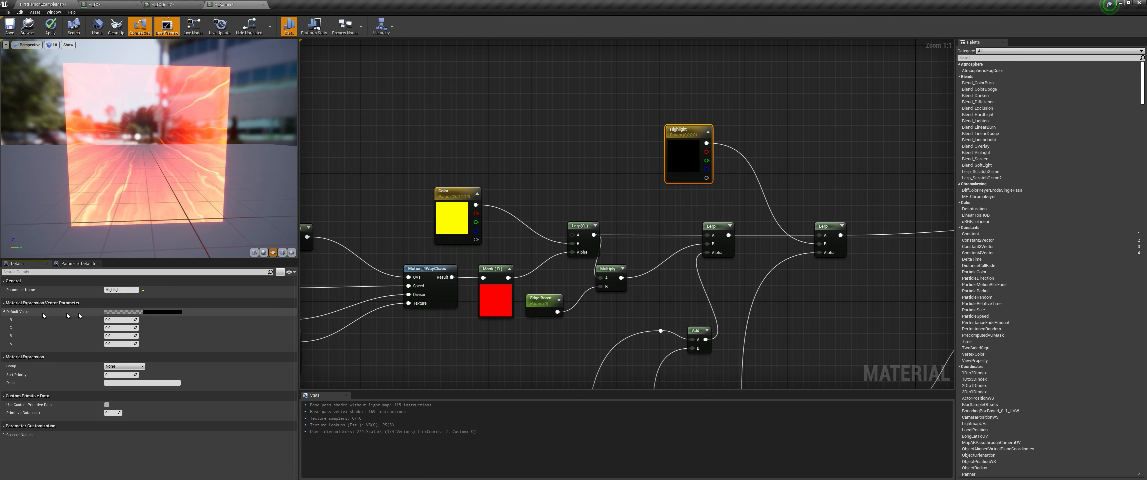
{"action": "left_click", "coordinate": [120, 320]}
{"action": "type", "text": "222"}
{"action": "left_click", "coordinate": [127, 329]}
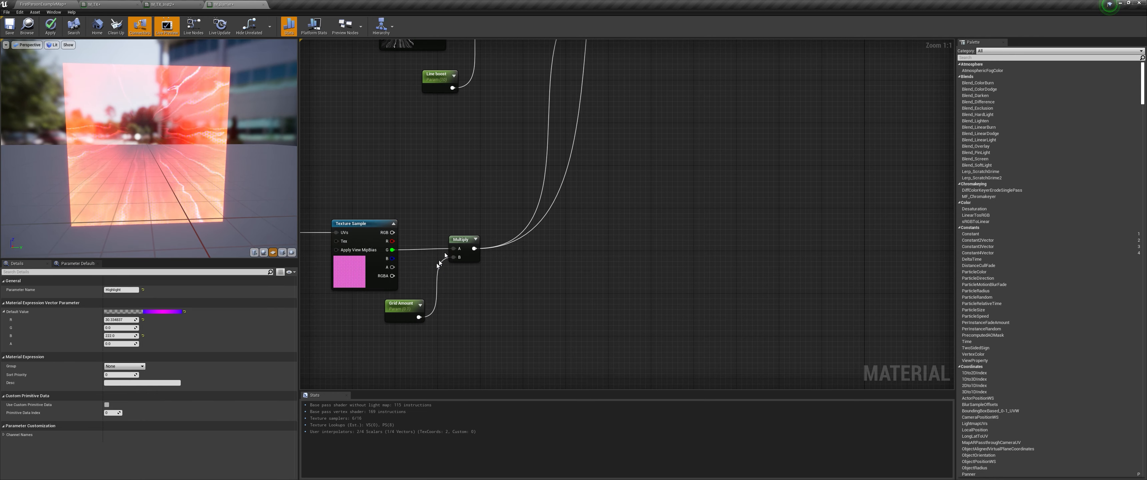
Step: Set the Grid Amount parameter's default value to 1 and inspect the hexagon grid up close in the preview
{"action": "left_click_drag", "start_coordinate": [445, 255], "coordinate": [452, 257]}
{"action": "left_click", "coordinate": [403, 311]}
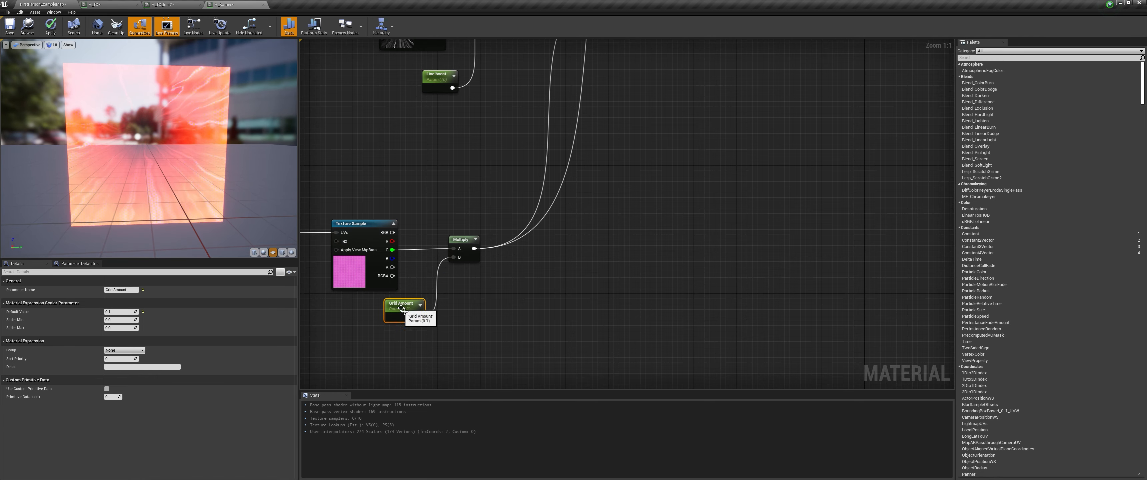
{"action": "left_click", "coordinate": [127, 314]}
{"action": "type", "text": "2"}
{"action": "key", "text": "Return"}
{"action": "type", "text": "1"}
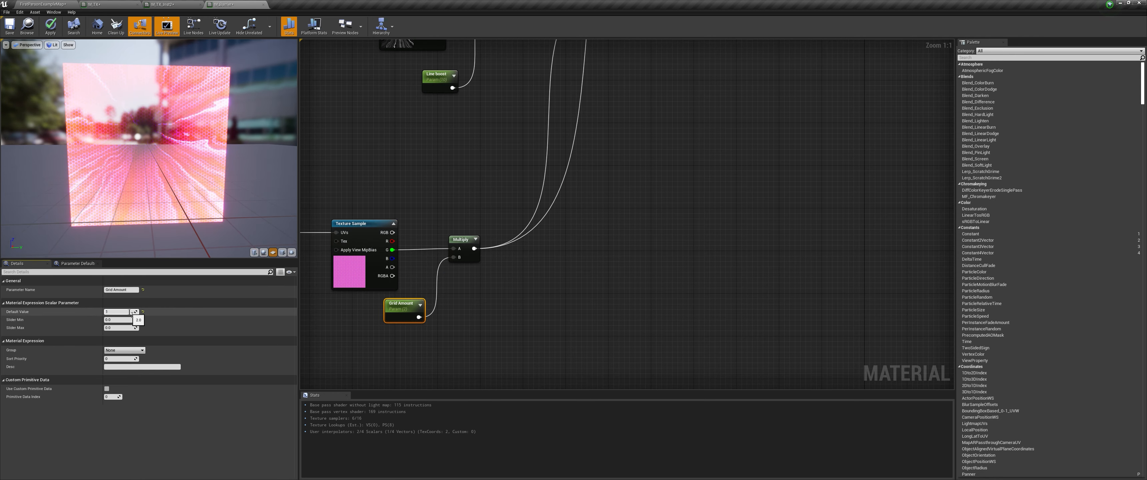
{"action": "key", "text": "Return"}
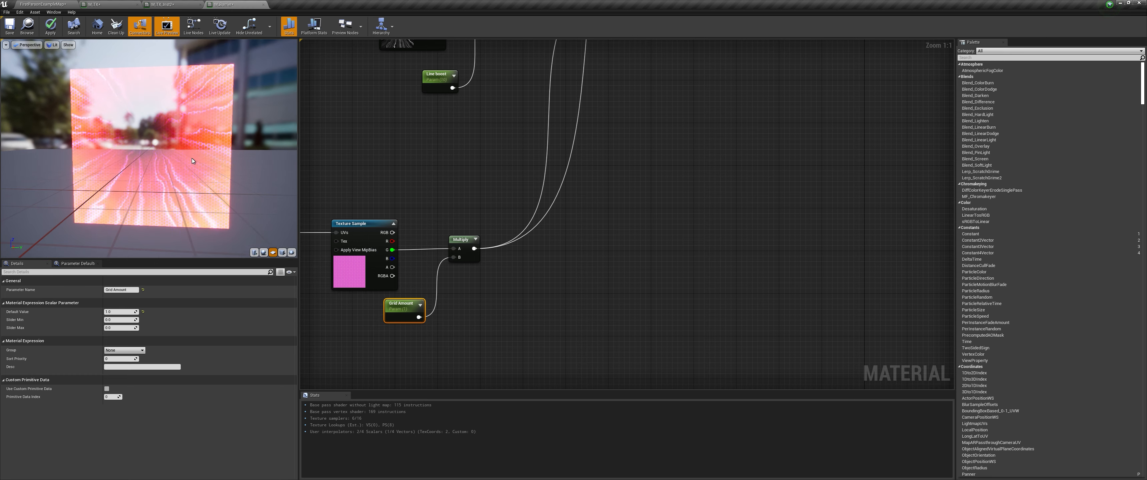
{"action": "scroll", "coordinate": [156, 187], "scroll_direction": "up", "scroll_amount": 5}
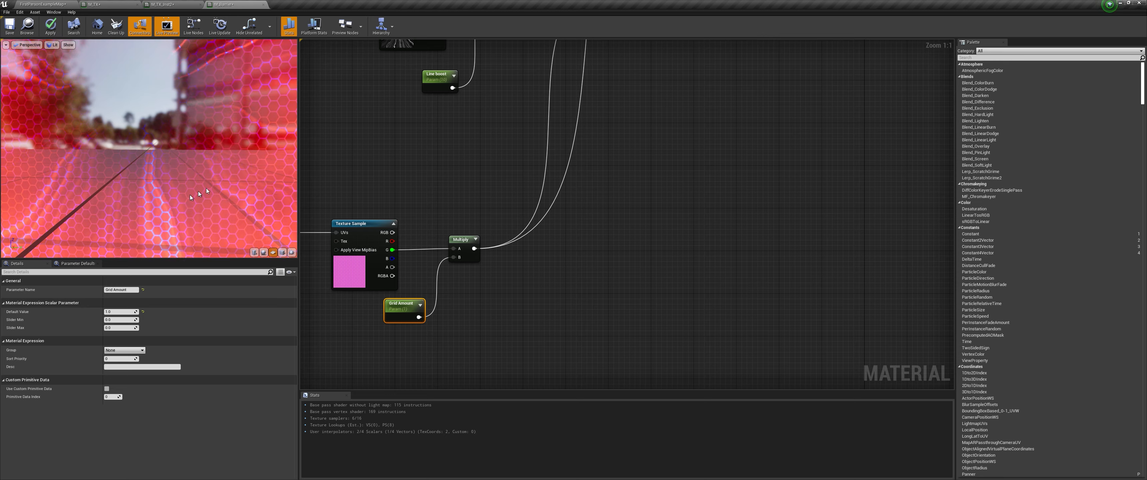
Step: Insert a Saturate node between the combined line-and-grid Multiply and the Alpha input of the highlight Lerp
{"action": "scroll", "coordinate": [519, 123], "scroll_direction": "down", "scroll_amount": 1}
{"action": "right_click_drag", "start_coordinate": [519, 123], "coordinate": [454, 335]}
{"action": "scroll", "coordinate": [530, 197], "scroll_direction": "down", "scroll_amount": 2}
{"action": "right_click_drag", "start_coordinate": [529, 196], "coordinate": [486, 386]}
{"action": "right_click_drag", "start_coordinate": [579, 167], "coordinate": [515, 231]}
{"action": "scroll", "coordinate": [536, 249], "scroll_direction": "up", "scroll_amount": 2}
{"action": "left_click_drag", "start_coordinate": [494, 208], "coordinate": [568, 194]}
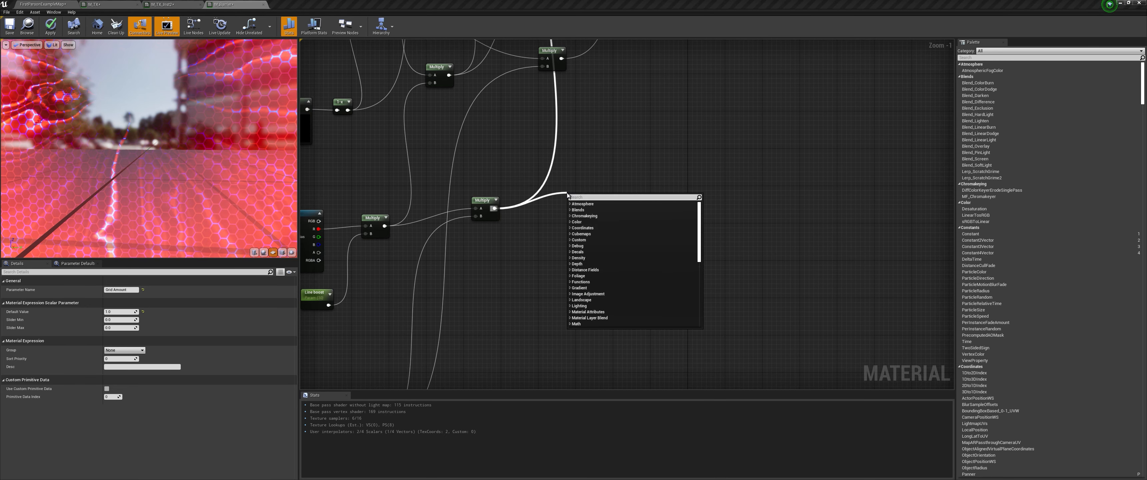
{"action": "type", "text": "sa"}
{"action": "key", "text": "Return"}
{"action": "right_click_drag", "start_coordinate": [615, 203], "coordinate": [567, 335]}
{"action": "scroll", "coordinate": [616, 261], "scroll_direction": "down", "scroll_amount": 2}
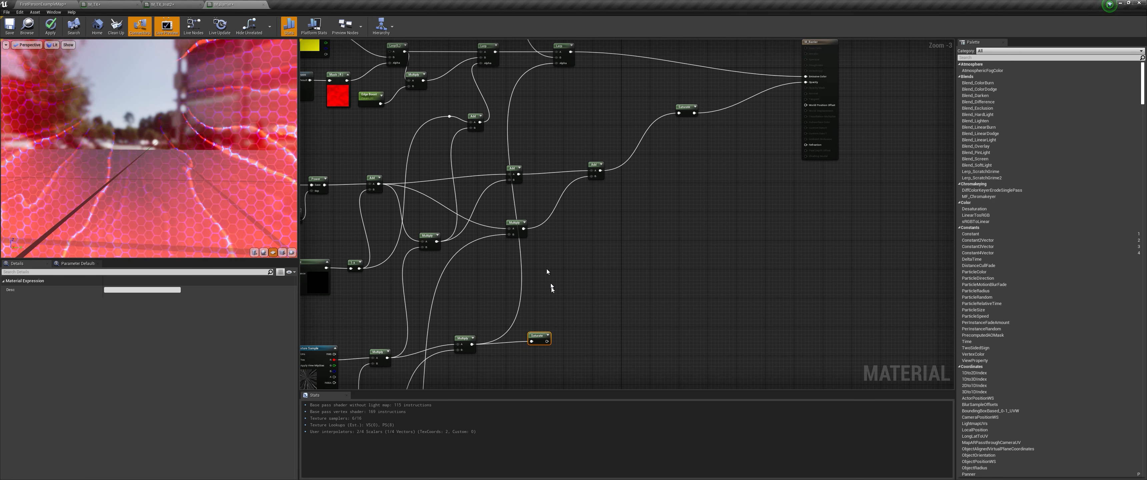
{"action": "left_click_drag", "start_coordinate": [552, 342], "coordinate": [559, 64]}
Step: Insert a Saturate node between the edge mask Add and the edge colour Lerp's Alpha, and apply the material
{"action": "scroll", "coordinate": [471, 112], "scroll_direction": "up", "scroll_amount": 3}
{"action": "right_click_drag", "start_coordinate": [470, 111], "coordinate": [458, 178]}
{"action": "left_click_drag", "start_coordinate": [474, 202], "coordinate": [486, 114]}
{"action": "type", "text": "sat"}
{"action": "key", "text": "Return"}
{"action": "right_click_drag", "start_coordinate": [487, 113], "coordinate": [600, 78]}
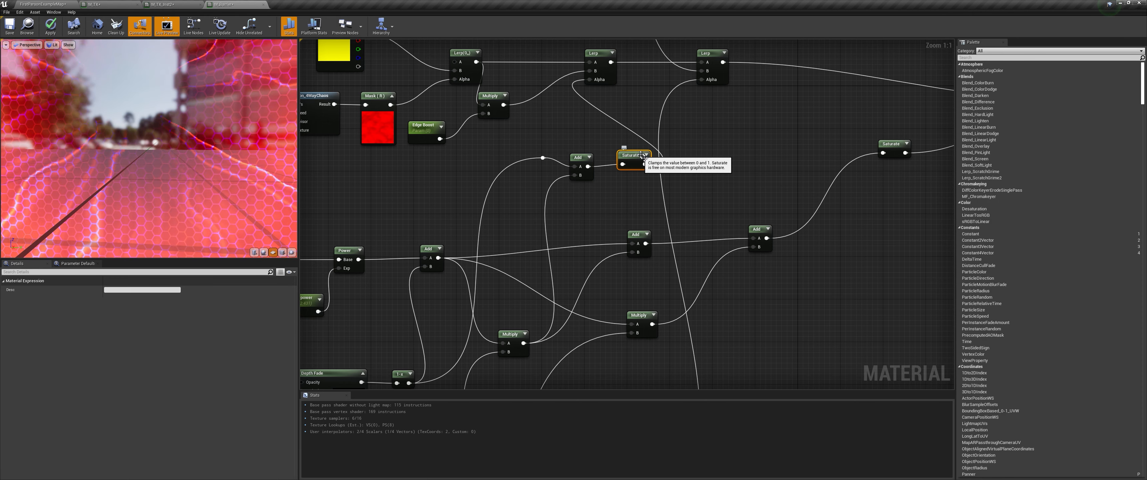
{"action": "right_click_drag", "start_coordinate": [642, 156], "coordinate": [732, 163]}
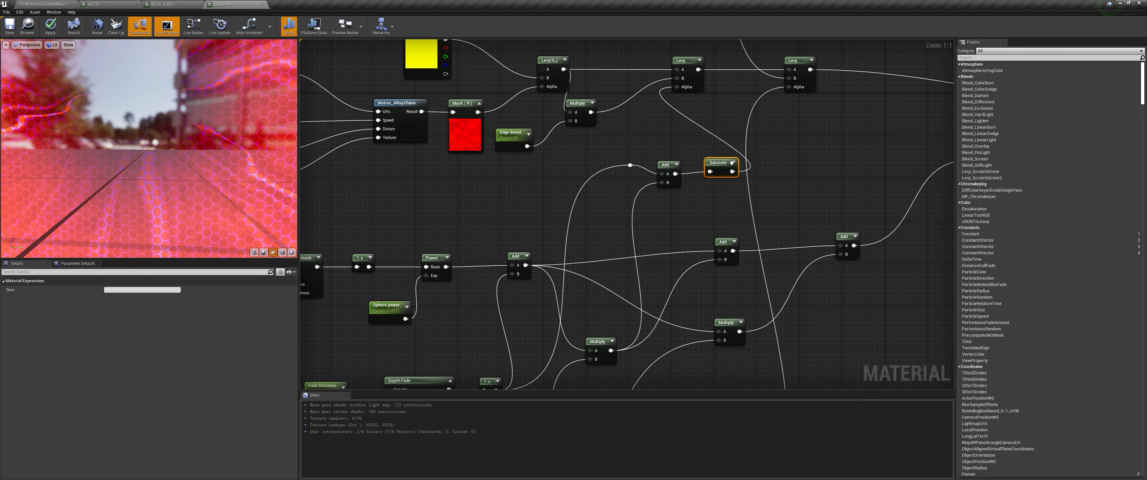
{"action": "scroll", "coordinate": [732, 163], "scroll_direction": "down", "scroll_amount": 3}
{"action": "left_click", "coordinate": [52, 30]}
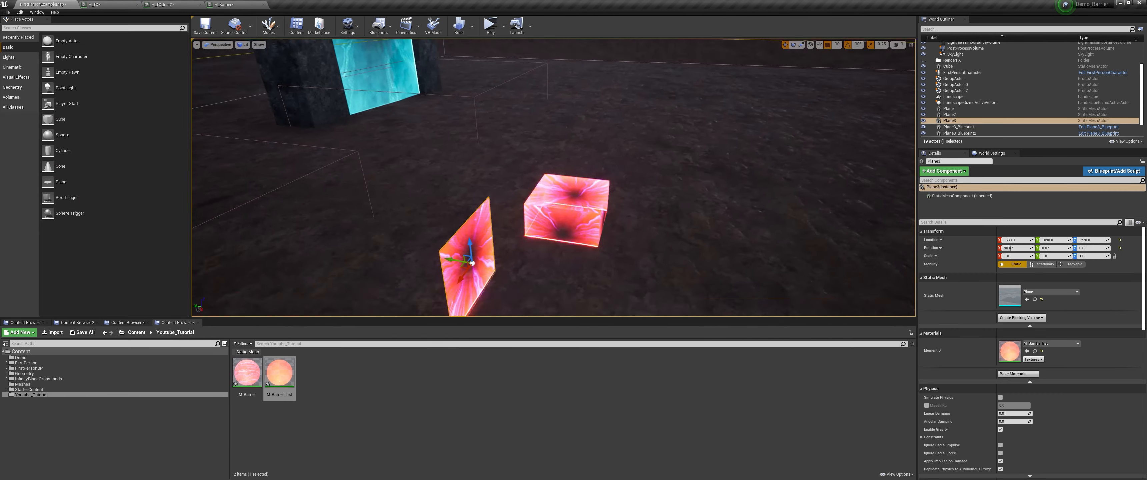
Step: Assign M_Barrier_Inst to material Element 1 of the stone arch with the green barrier in the level
{"action": "right_click_drag", "start_coordinate": [553, 178], "coordinate": [418, 149]}
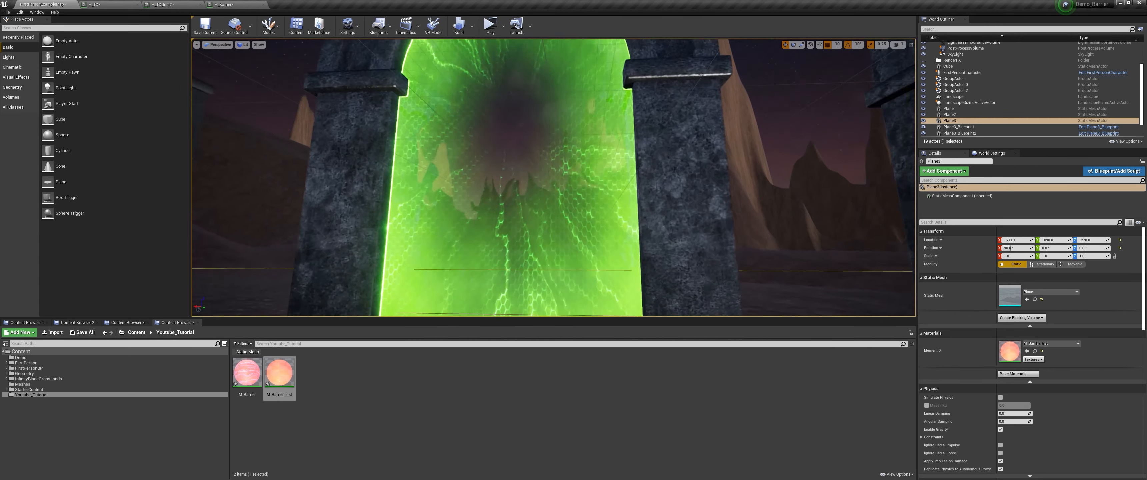
{"action": "mouse_move", "coordinate": [611, 158]}
{"action": "right_mouse_down"}
{"action": "mouse_move", "coordinate": [612, 203]}
{"action": "mouse_move", "coordinate": [611, 159]}
{"action": "right_mouse_up"}
{"action": "left_click", "coordinate": [612, 159]}
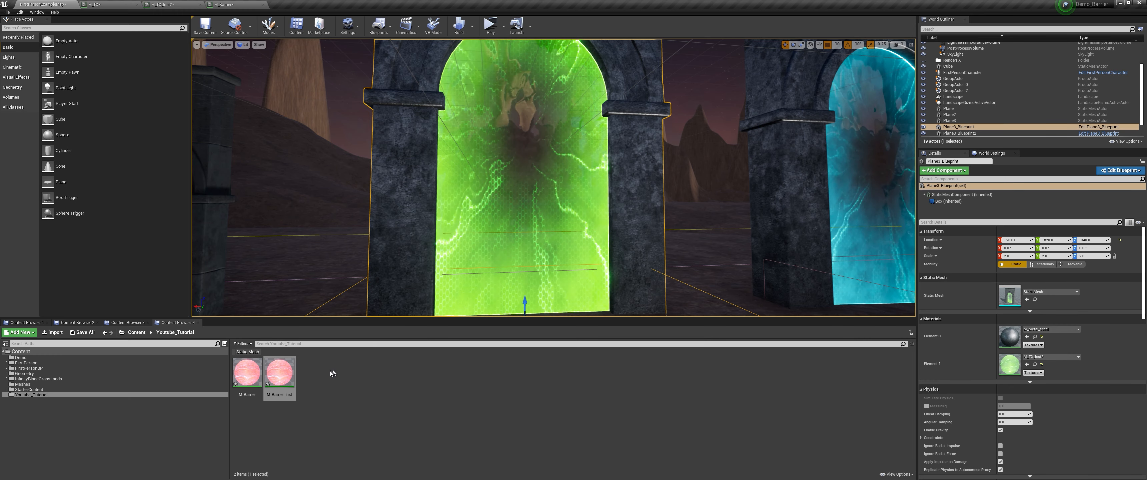
{"action": "left_click_drag", "start_coordinate": [279, 373], "coordinate": [496, 368]}
{"action": "left_click_drag", "start_coordinate": [1008, 370], "coordinate": [1010, 371]}
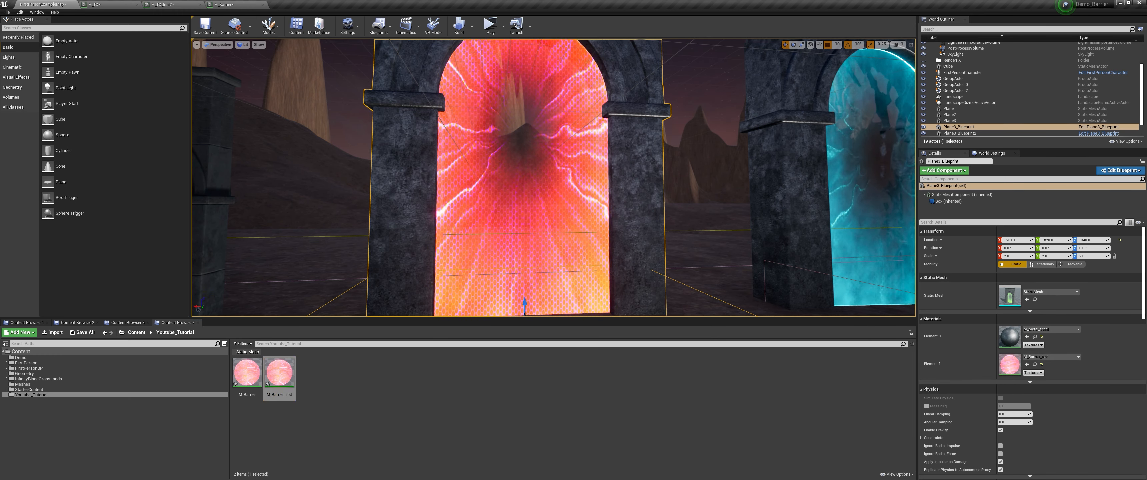
{"action": "key", "text": "w"}
{"action": "right_click_drag", "start_coordinate": [668, 200], "coordinate": [644, 176]}
{"action": "key", "text": "s"}
Step: Open M_Barrier_Inst in a floating editor window and place it beside the level view
{"action": "double_click", "coordinate": [280, 373]}
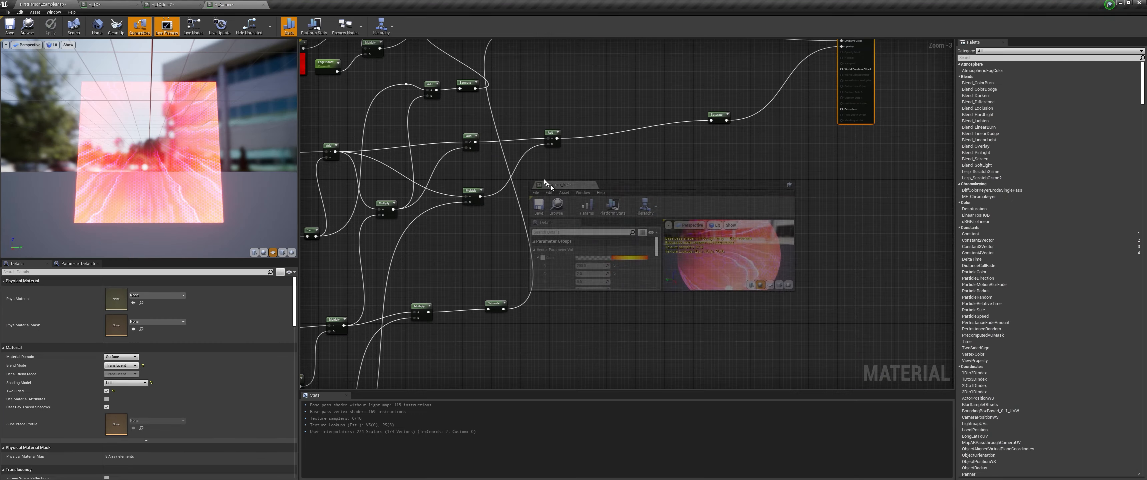
{"action": "left_click", "coordinate": [62, 4]}
{"action": "left_click_drag", "start_coordinate": [724, 191], "coordinate": [1047, 278]}
Step: Override the instance's Highlight colour with a bright orange
{"action": "scroll", "coordinate": [962, 360], "scroll_direction": "down", "scroll_amount": 3}
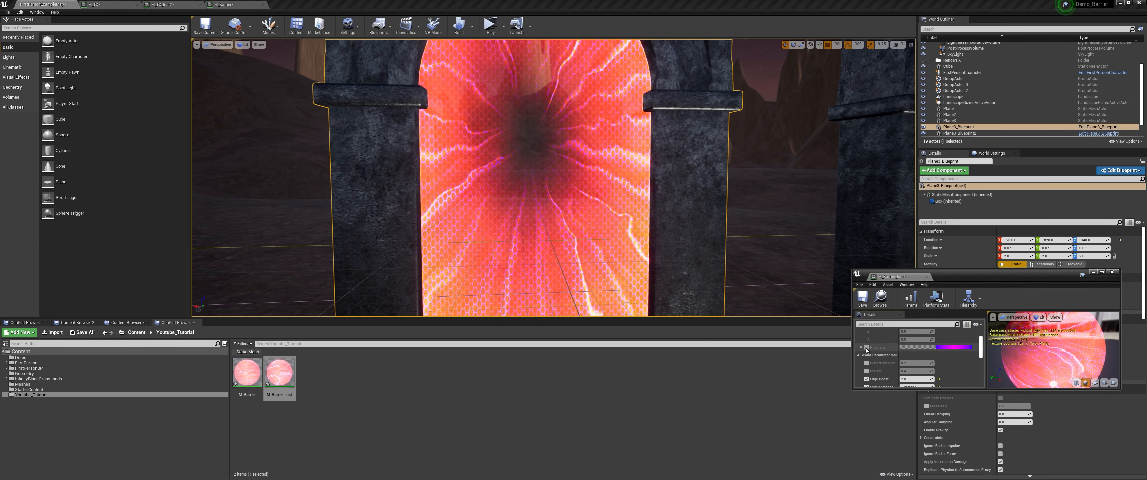
{"action": "left_click", "coordinate": [962, 347]}
{"action": "left_click_drag", "start_coordinate": [990, 358], "coordinate": [1023, 364]}
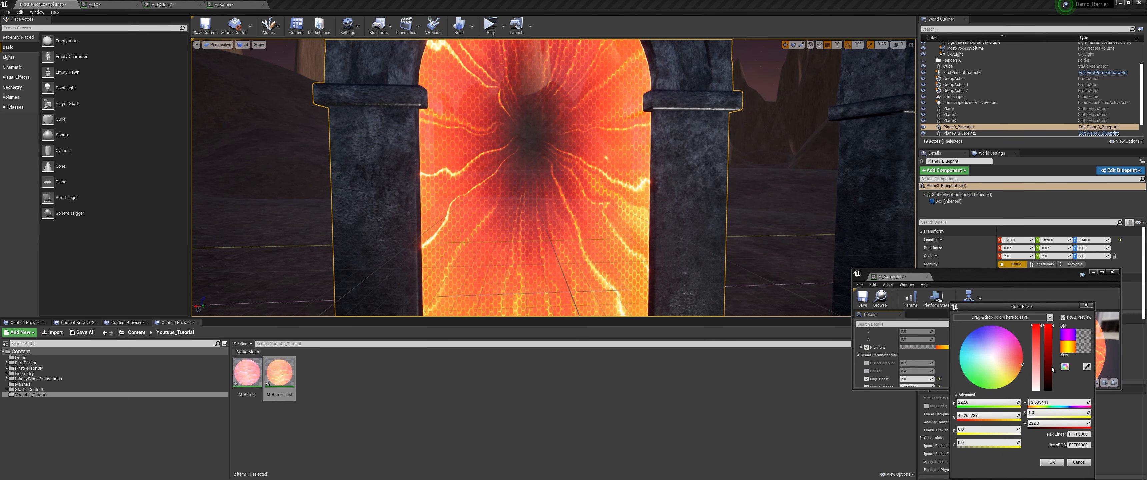
{"action": "left_click", "coordinate": [1051, 462]}
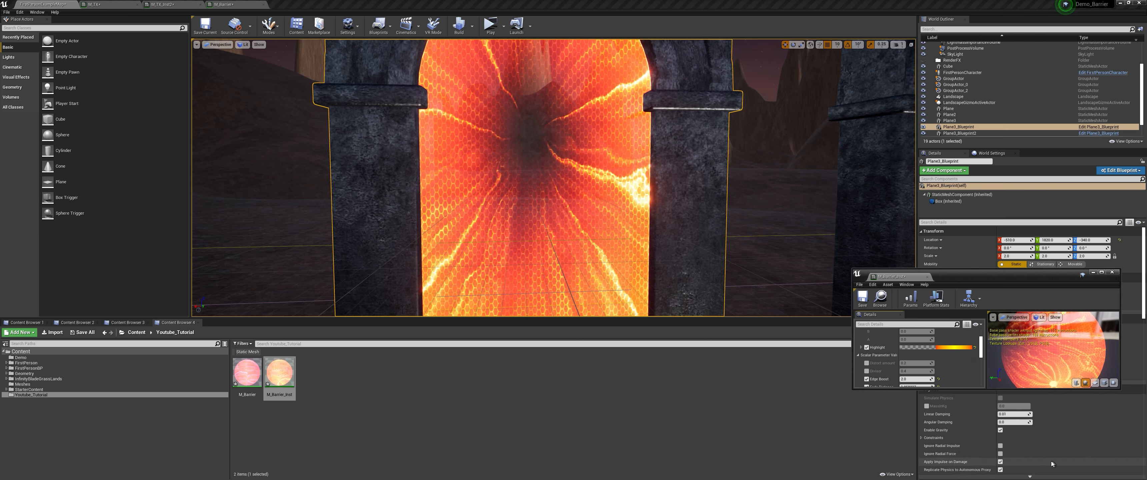
Step: Override the instance's Radius parameter and raise it to widen the faded centre of the arch barrier
{"action": "scroll", "coordinate": [911, 363], "scroll_direction": "down", "scroll_amount": 2}
{"action": "scroll", "coordinate": [869, 356], "scroll_direction": "down", "scroll_amount": 3}
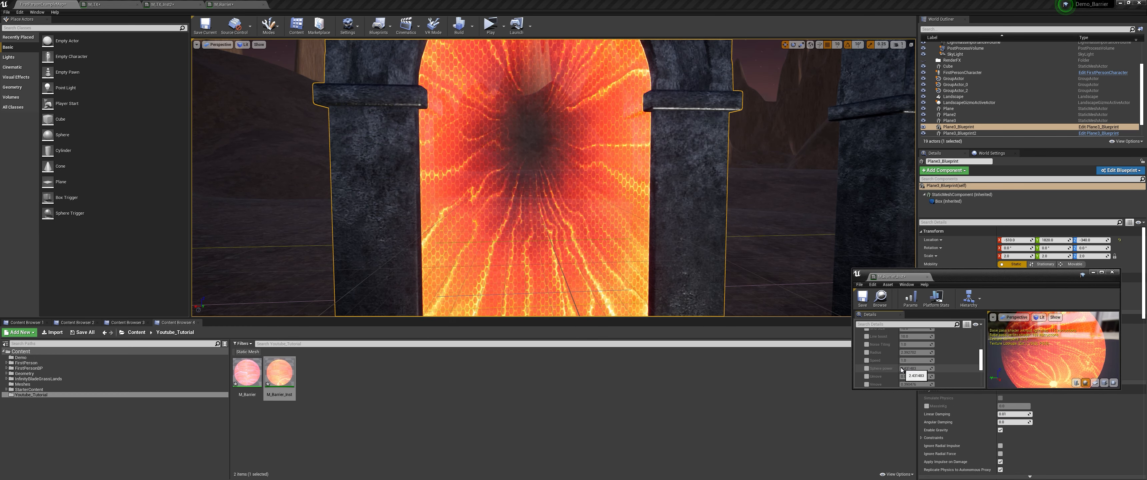
{"action": "left_click", "coordinate": [866, 353]}
{"action": "left_click_drag", "start_coordinate": [914, 352], "coordinate": [943, 353]}
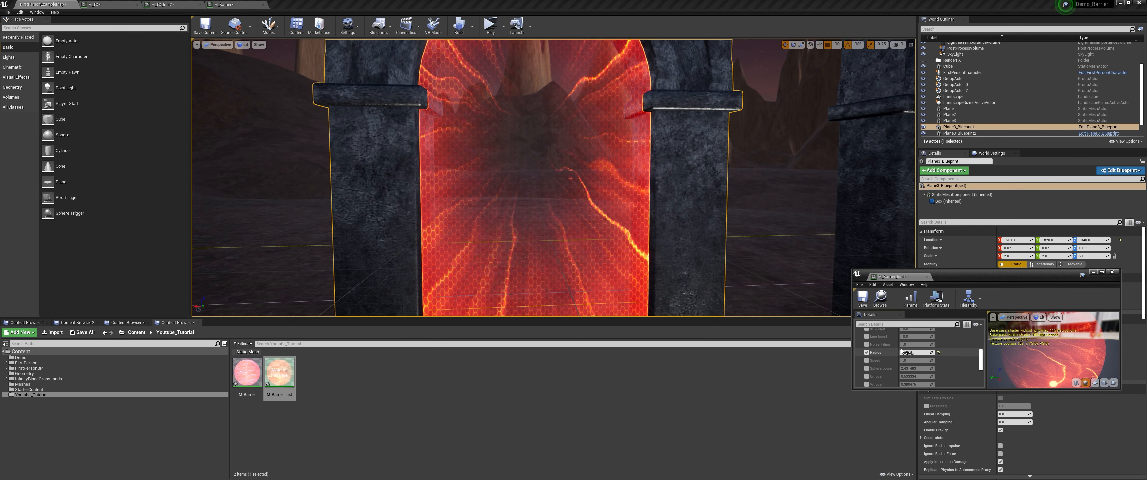
{"action": "key", "text": "s"}
{"action": "mouse_move", "coordinate": [659, 196]}
{"action": "right_mouse_down"}
{"action": "mouse_move", "coordinate": [657, 206]}
{"action": "mouse_move", "coordinate": [643, 194]}
{"action": "right_mouse_up"}
{"action": "key", "text": "s"}
{"action": "key", "text": "w"}
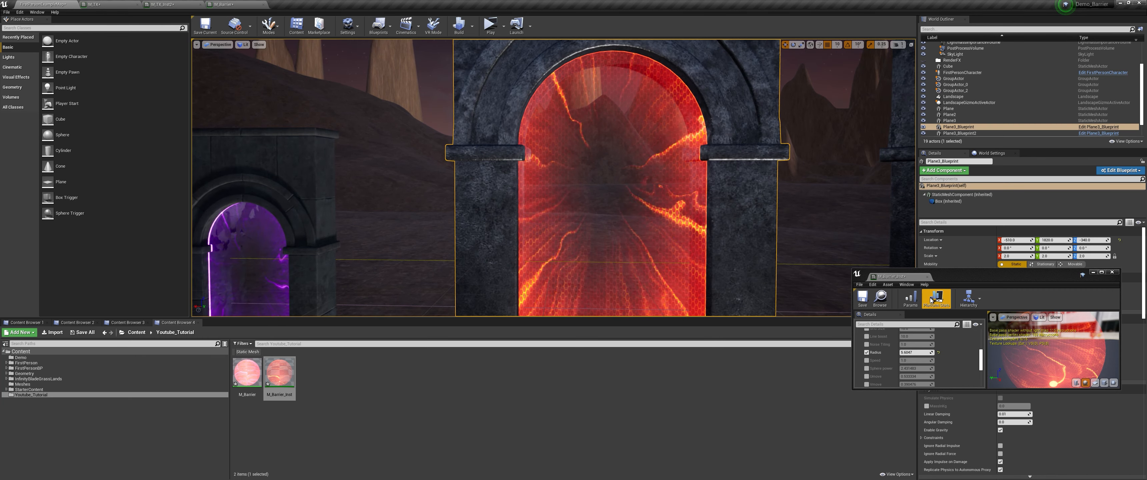
Step: Increase the instance's Fade Distance to strengthen the glow along the arch edges, and check it from another angle
{"action": "scroll", "coordinate": [916, 350], "scroll_direction": "up", "scroll_amount": 2}
{"action": "left_click_drag", "start_coordinate": [908, 344], "coordinate": [921, 344]}
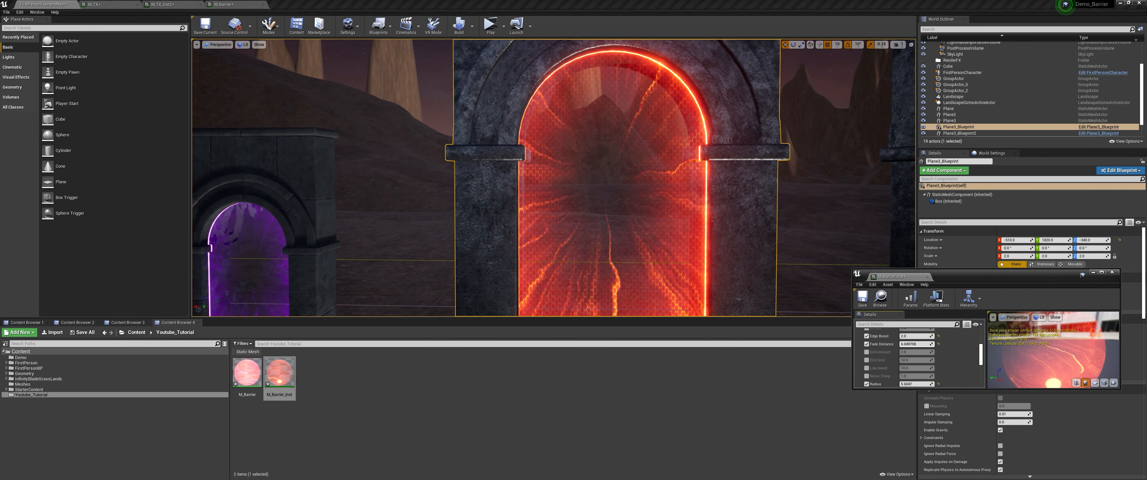
{"action": "right_click_drag", "start_coordinate": [757, 212], "coordinate": [755, 164]}
{"action": "key", "text": "w"}
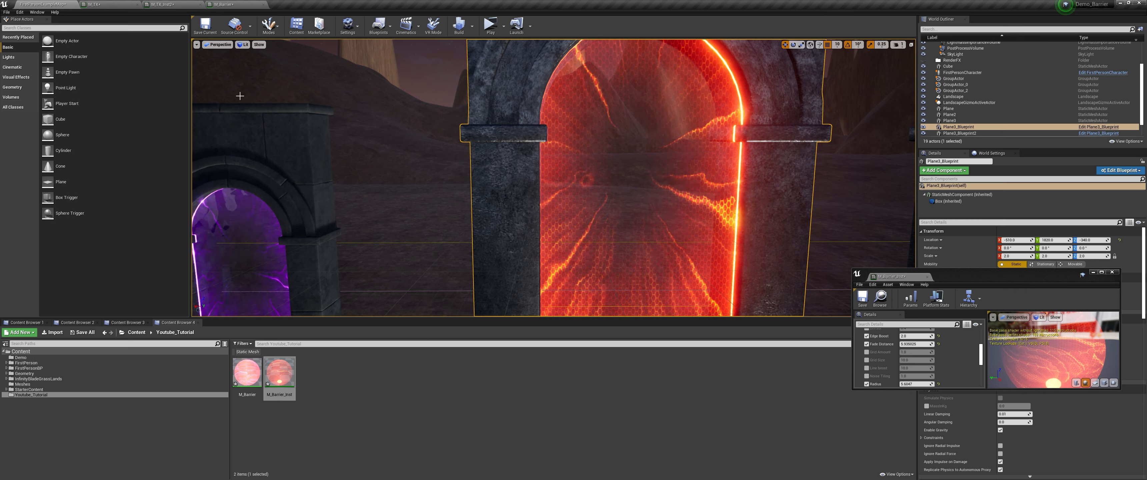
Step: Add a Lerp node to the M_Barrier graph and connect its output to the material's Refraction input
{"action": "left_click", "coordinate": [223, 4]}
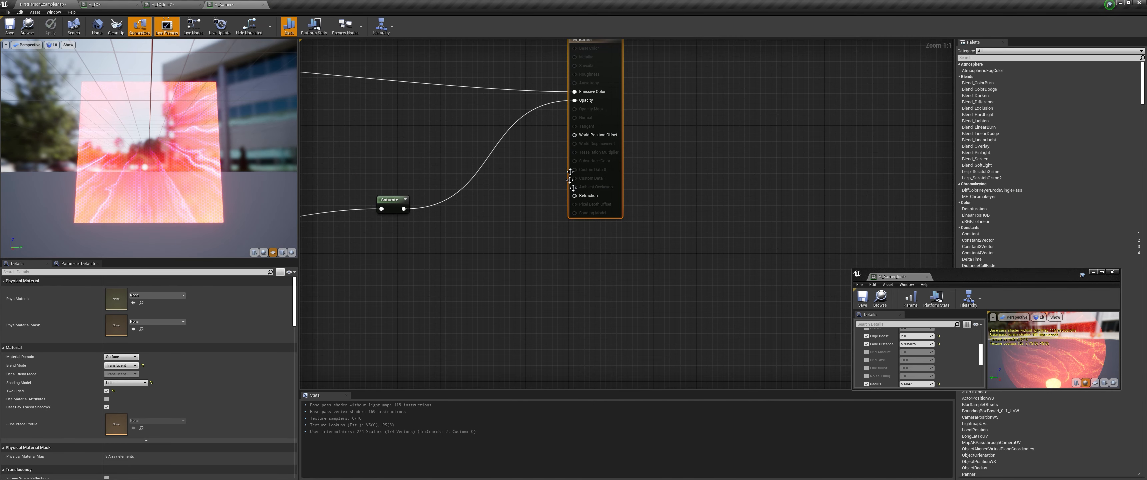
{"action": "right_click_drag", "start_coordinate": [557, 210], "coordinate": [593, 241]}
{"action": "key", "text": "l"}
{"action": "left_click", "coordinate": [562, 152]}
{"action": "left_click_drag", "start_coordinate": [569, 248], "coordinate": [714, 183]}
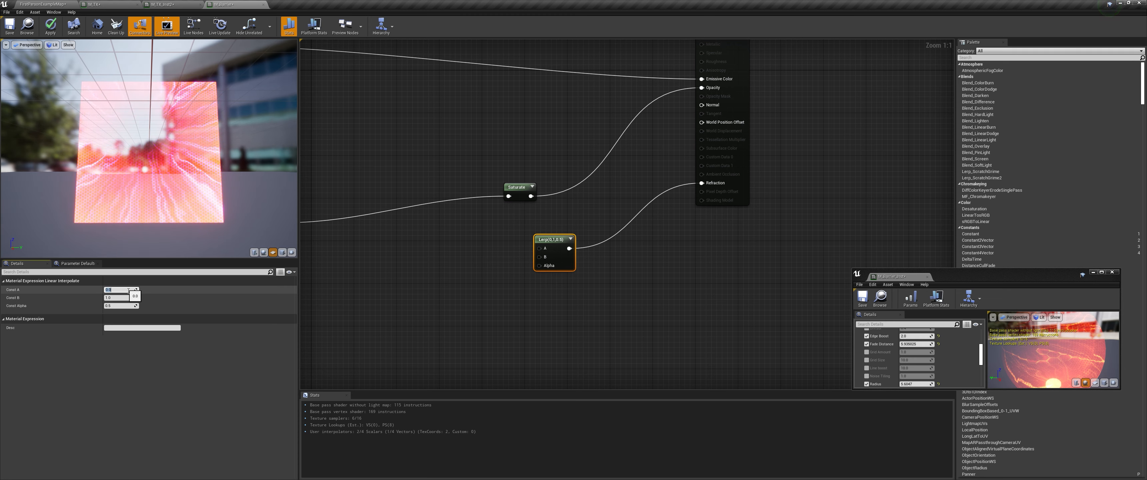
Step: Set the refraction Lerp's Const A to just under 1 and its Const B to 1.25
{"action": "key", "text": "Return"}
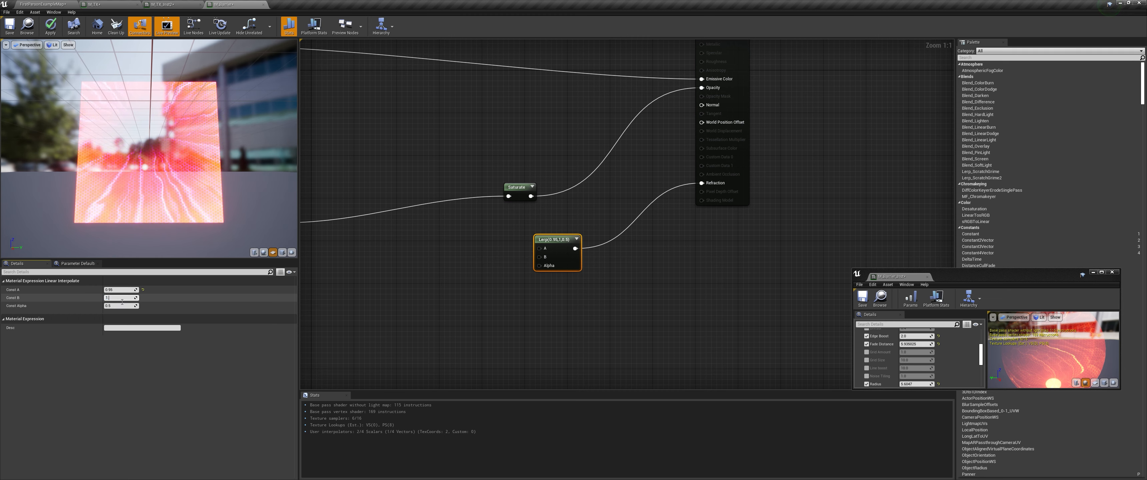
{"action": "left_click", "coordinate": [123, 295]}
{"action": "type", "text": "1.25"}
{"action": "key", "text": "Return"}
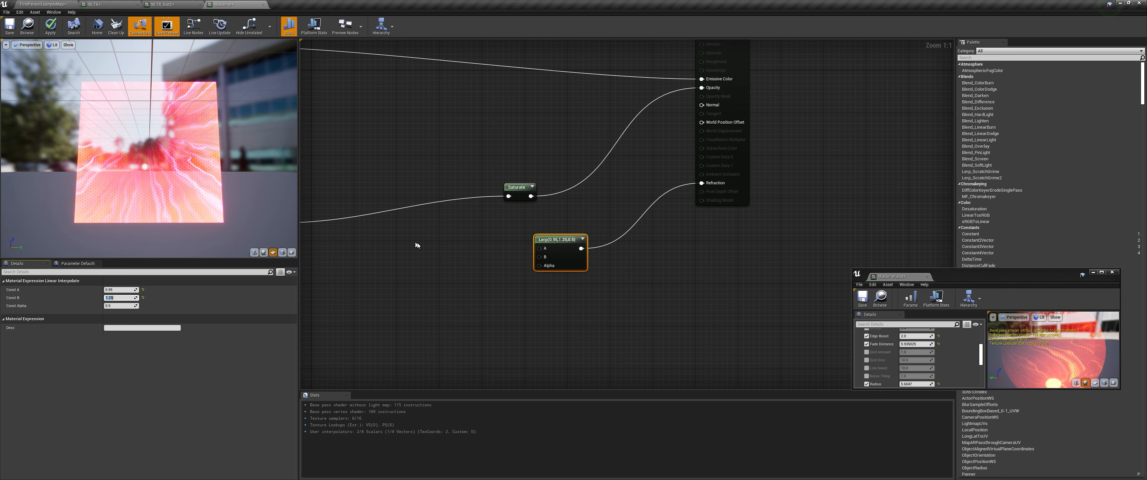
Step: Add a Saturate node fed by the final opacity Add and connect it to the refraction Lerp's Alpha
{"action": "right_click_drag", "start_coordinate": [417, 246], "coordinate": [802, 148]}
{"action": "scroll", "coordinate": [802, 148], "scroll_direction": "down", "scroll_amount": 3}
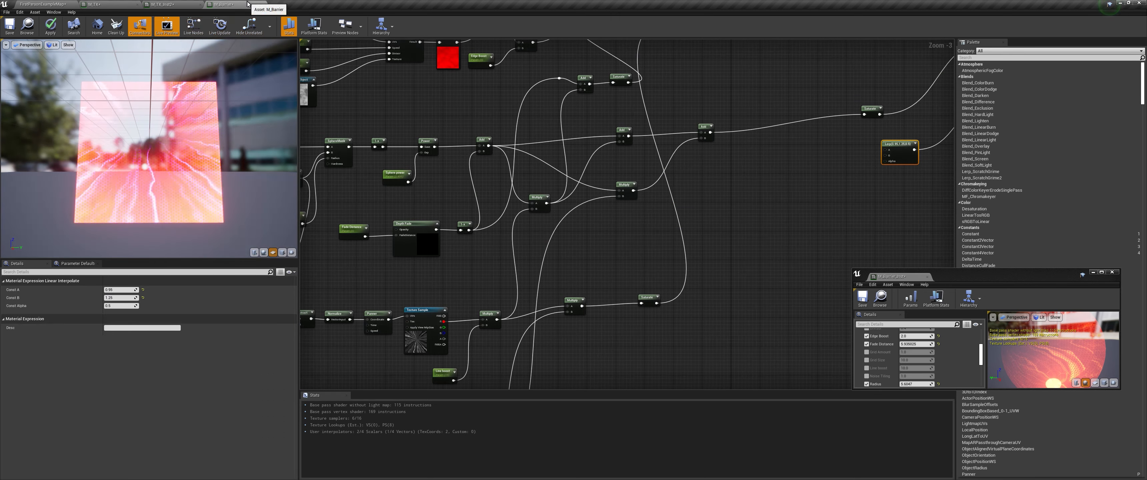
{"action": "scroll", "coordinate": [574, 171], "scroll_direction": "up", "scroll_amount": 3}
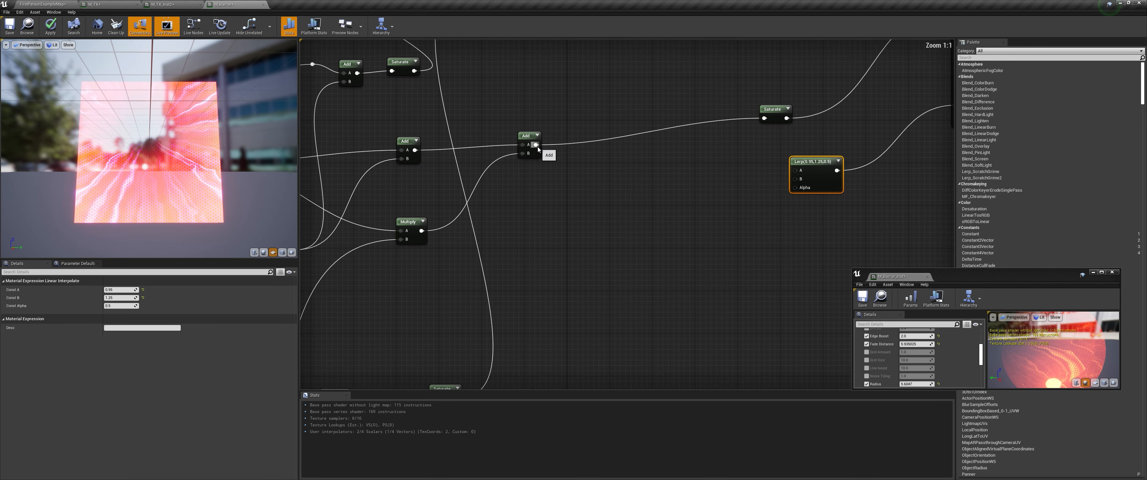
{"action": "left_click_drag", "start_coordinate": [538, 148], "coordinate": [538, 148]}
{"action": "left_click_drag", "start_coordinate": [702, 197], "coordinate": [672, 195]}
{"action": "type", "text": "sa"}
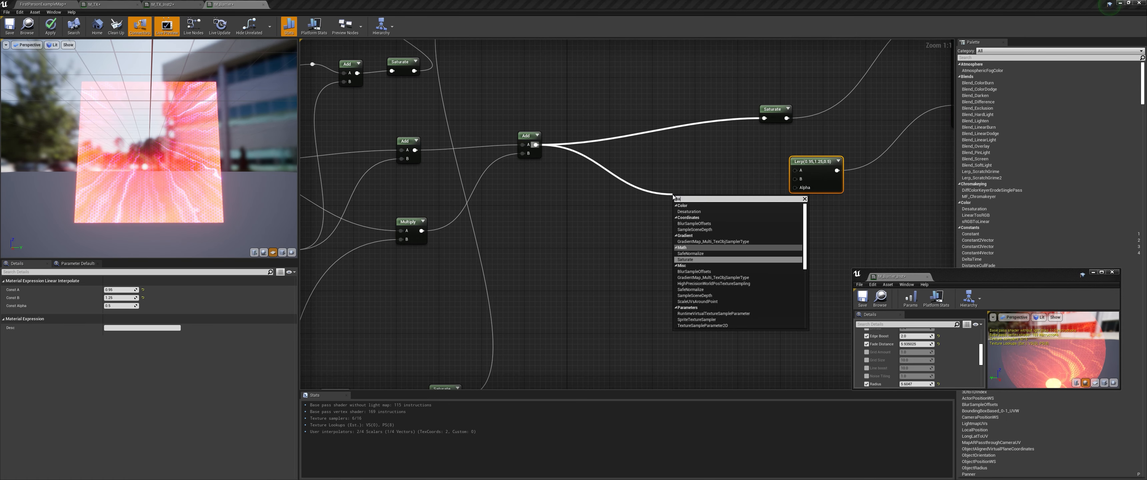
{"action": "key", "text": "Return"}
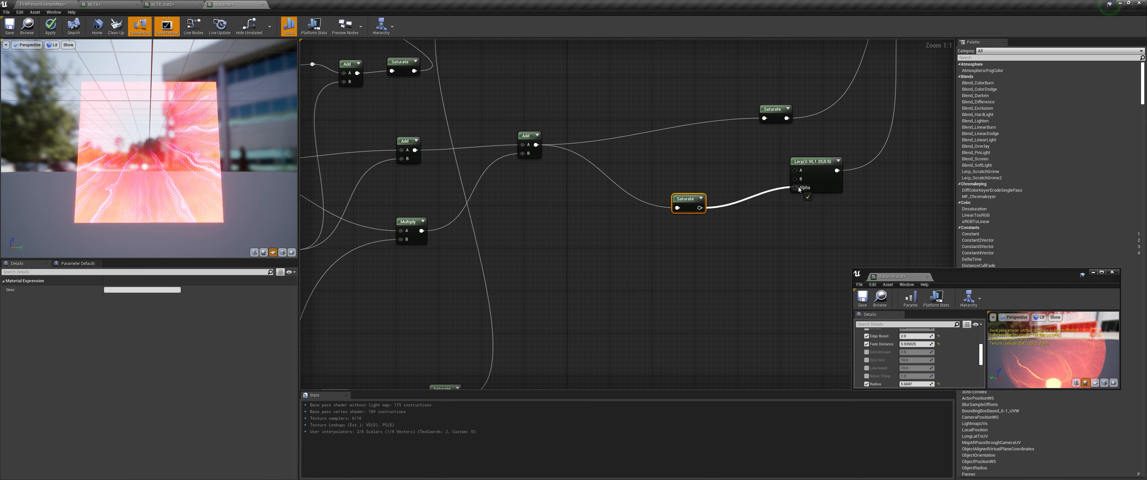
{"action": "left_click_drag", "start_coordinate": [798, 187], "coordinate": [798, 188]}
{"action": "left_click_drag", "start_coordinate": [690, 197], "coordinate": [686, 187]}
{"action": "mouse_move", "coordinate": [159, 146]}
{"action": "left_mouse_down"}
{"action": "mouse_move", "coordinate": [158, 156]}
{"action": "mouse_move", "coordinate": [159, 146]}
{"action": "left_mouse_up"}
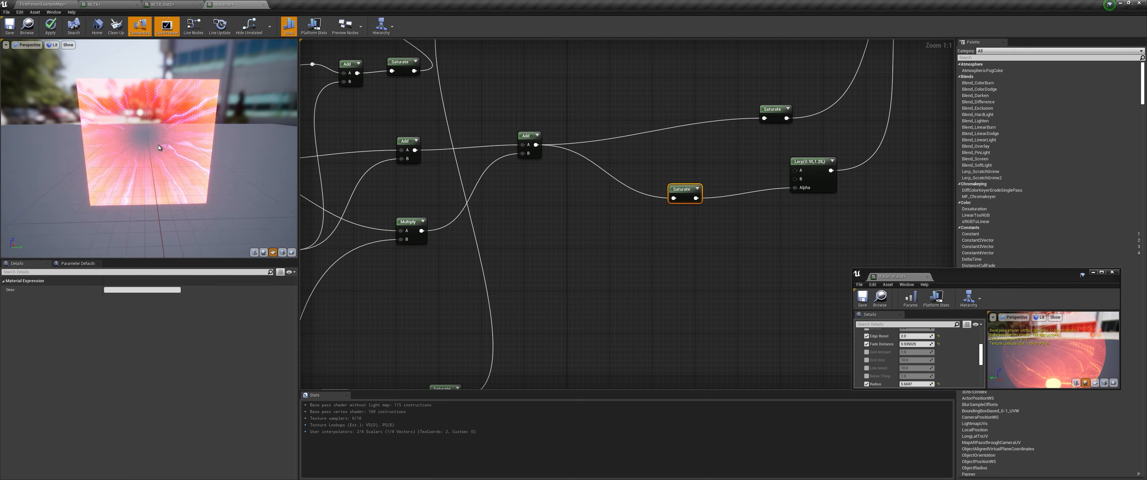
Step: Connect the Multiply output of the blue normal texture's distortion branch to the material's Normal input
{"action": "scroll", "coordinate": [159, 147], "scroll_direction": "down", "scroll_amount": 3}
{"action": "scroll", "coordinate": [369, 209], "scroll_direction": "down", "scroll_amount": 2}
{"action": "right_click_drag", "start_coordinate": [369, 209], "coordinate": [546, 172]}
{"action": "scroll", "coordinate": [546, 171], "scroll_direction": "down", "scroll_amount": 2}
{"action": "right_click_drag", "start_coordinate": [899, 109], "coordinate": [660, 111]}
{"action": "scroll", "coordinate": [660, 110], "scroll_direction": "up", "scroll_amount": 3}
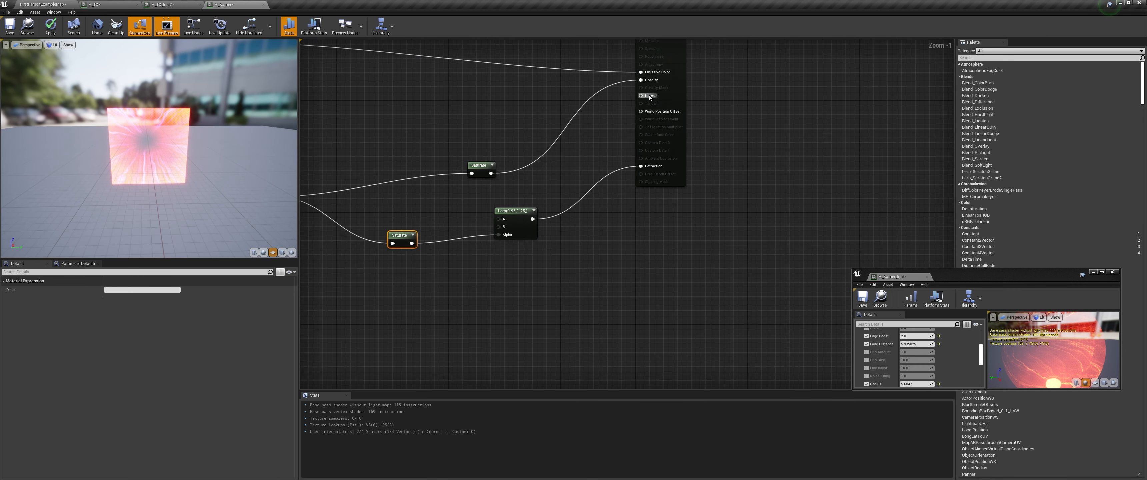
{"action": "scroll", "coordinate": [646, 167], "scroll_direction": "down", "scroll_amount": 2}
{"action": "right_click_drag", "start_coordinate": [646, 167], "coordinate": [634, 189]}
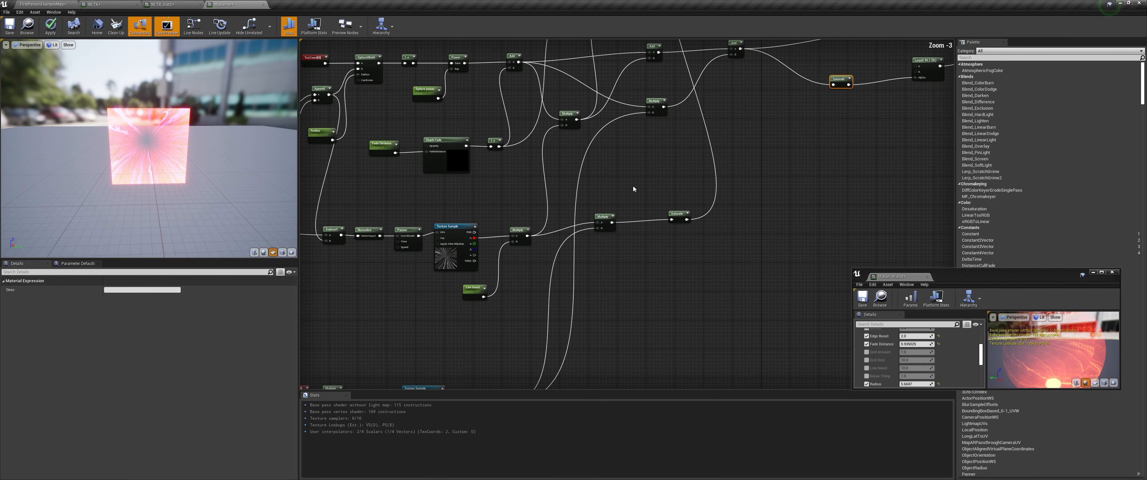
{"action": "right_click_drag", "start_coordinate": [497, 254], "coordinate": [520, 237]}
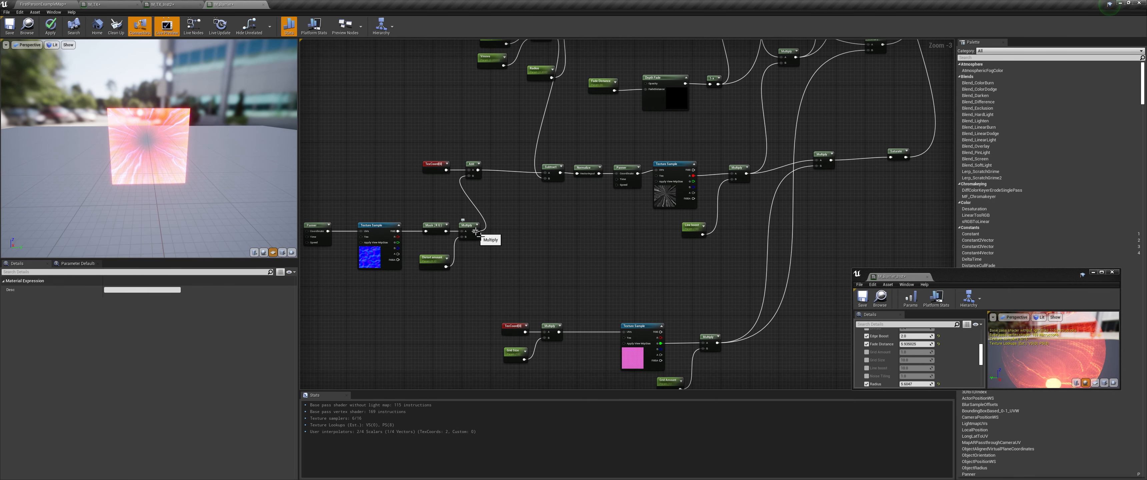
{"action": "left_click_drag", "start_coordinate": [476, 231], "coordinate": [629, 102]}
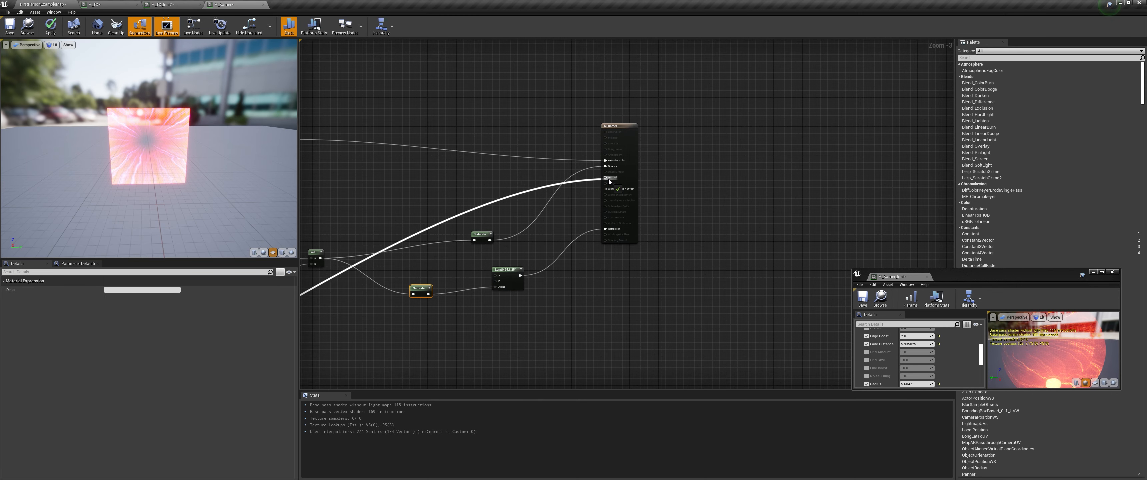
{"action": "left_click_drag", "start_coordinate": [608, 180], "coordinate": [608, 180]}
Step: Insert a reroute node on the Normal connection and move it below the other nodes to tidy the wire
{"action": "right_click_drag", "start_coordinate": [462, 213], "coordinate": [662, 102]}
{"action": "left_click", "coordinate": [661, 102]}
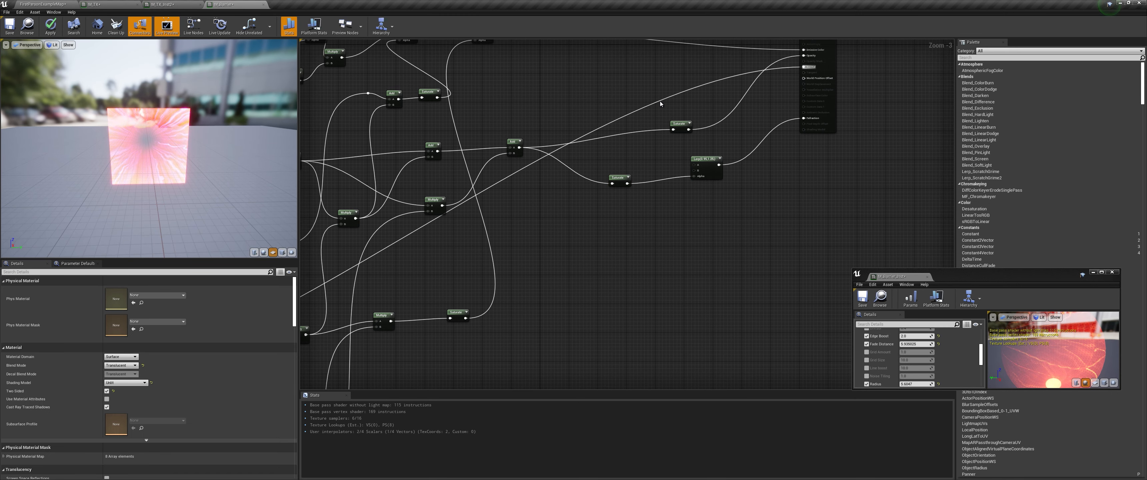
{"action": "double_click", "coordinate": [659, 101]}
{"action": "left_click_drag", "start_coordinate": [661, 99], "coordinate": [713, 353]}
{"action": "right_click_drag", "start_coordinate": [640, 294], "coordinate": [725, 206]}
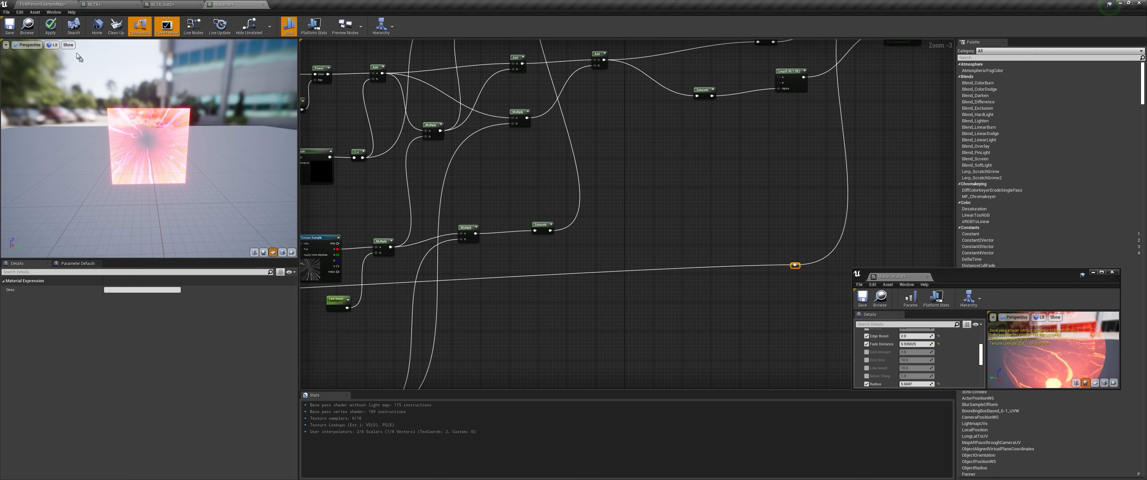
Step: Apply the material changes and inspect the refraction on the arch barrier up close in the level
{"action": "left_click", "coordinate": [50, 26]}
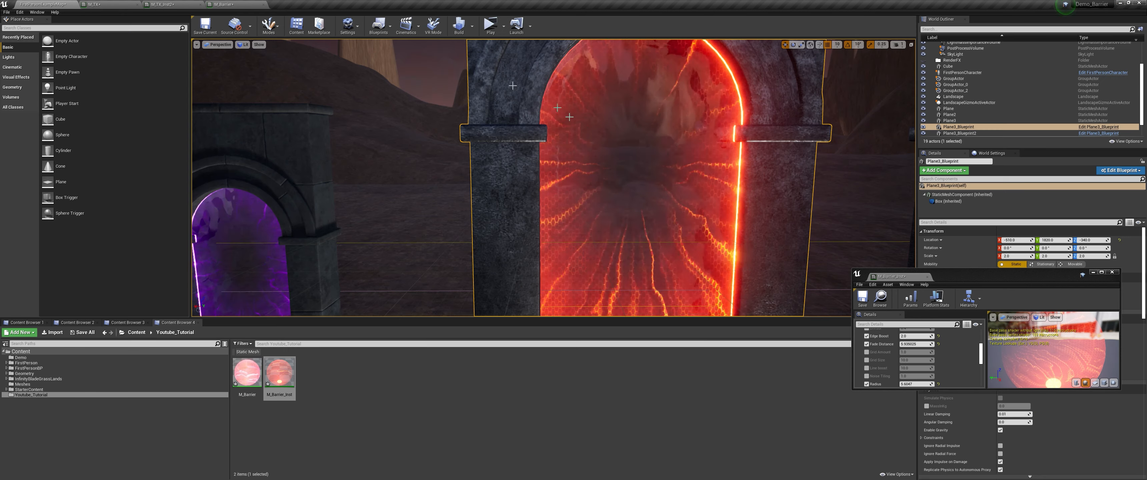
{"action": "key", "text": "w"}
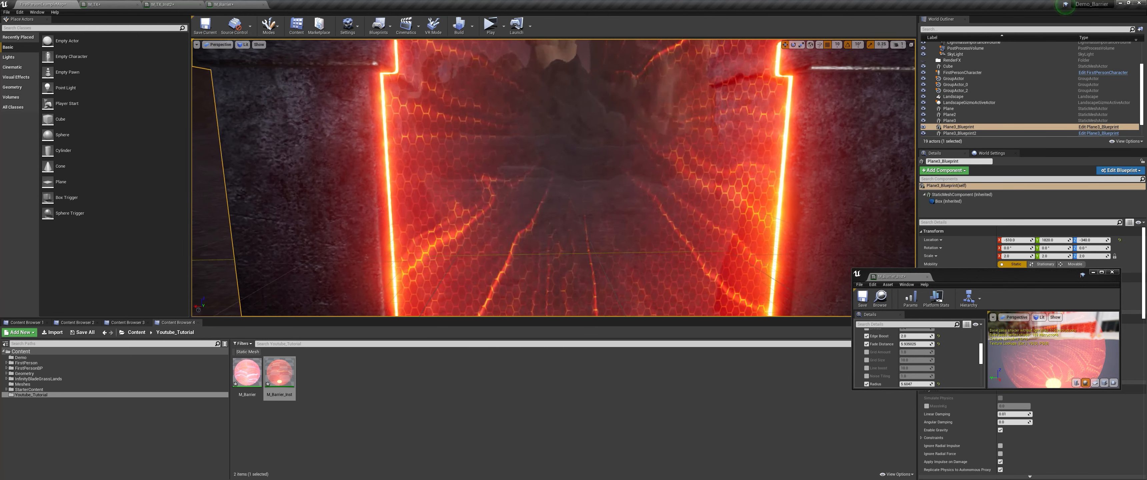
{"action": "key", "text": "w"}
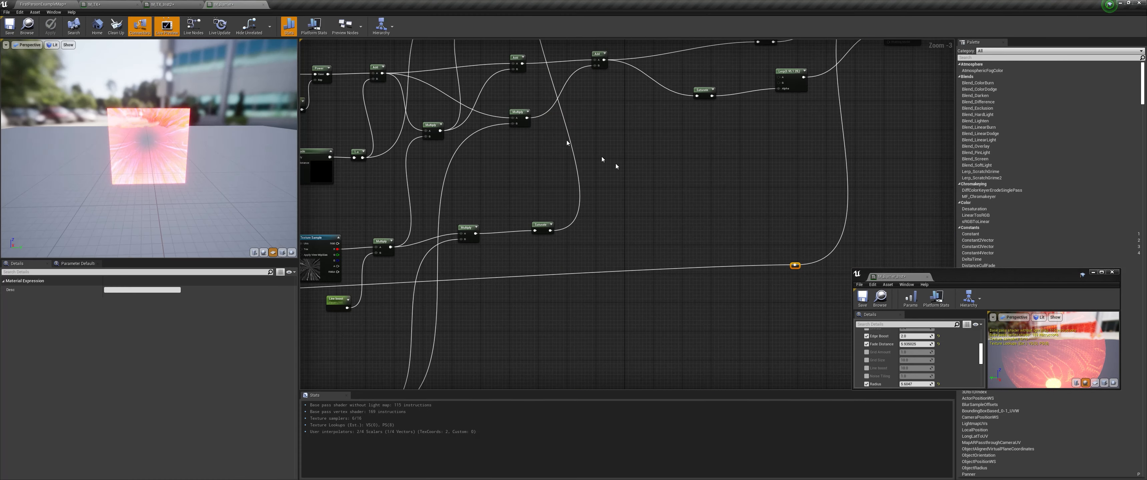
Step: Insert a Multiply node between the final opacity Add and the Saturate that feeds Opacity
{"action": "scroll", "coordinate": [616, 163], "scroll_direction": "up", "scroll_amount": 4}
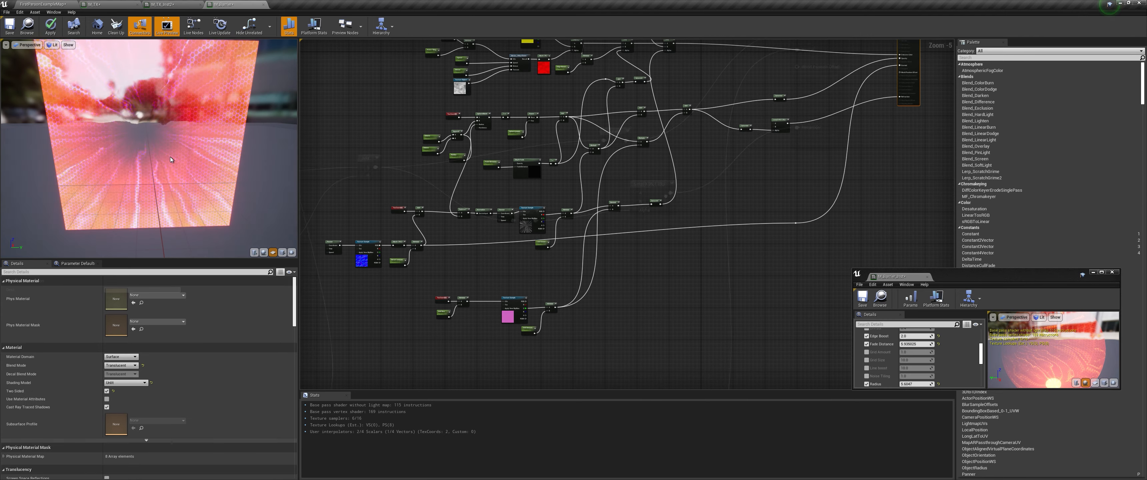
{"action": "scroll", "coordinate": [791, 124], "scroll_direction": "up", "scroll_amount": 5}
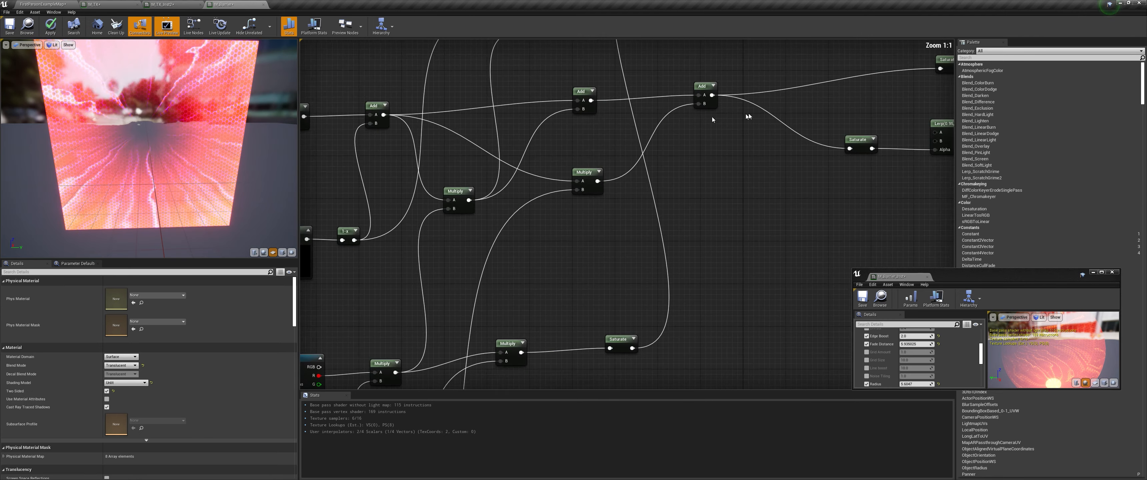
{"action": "left_click", "coordinate": [700, 129]}
{"action": "left_click_drag", "start_coordinate": [706, 133], "coordinate": [696, 125]}
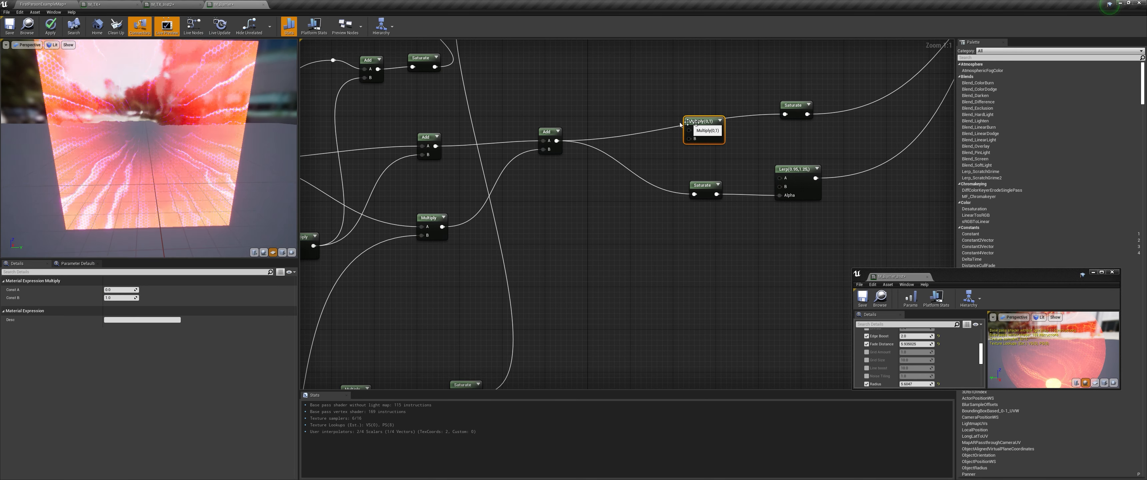
{"action": "left_click_drag", "start_coordinate": [557, 141], "coordinate": [785, 114]}
Step: Add a scalar parameter named Overall, connect it to the new Multiply's B input and set its Slider Max to 1
{"action": "left_click", "coordinate": [564, 182]}
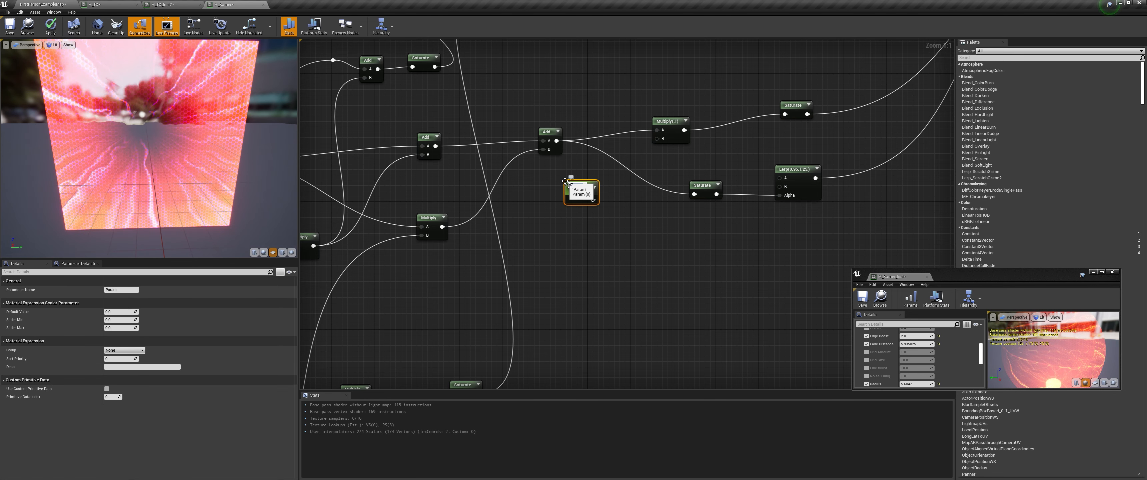
{"action": "type", "text": "Overall"}
{"action": "key", "text": "Return"}
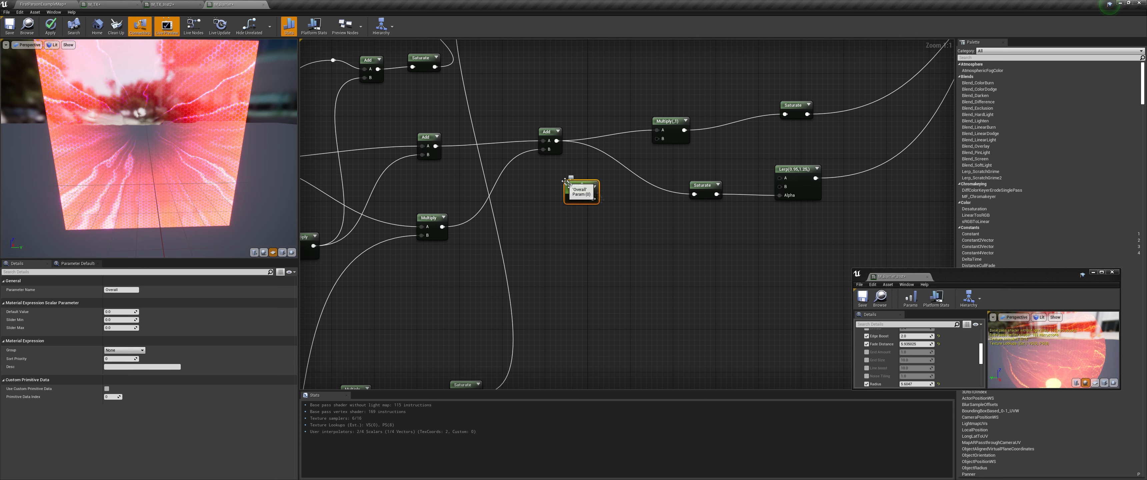
{"action": "left_click_drag", "start_coordinate": [593, 199], "coordinate": [658, 139]}
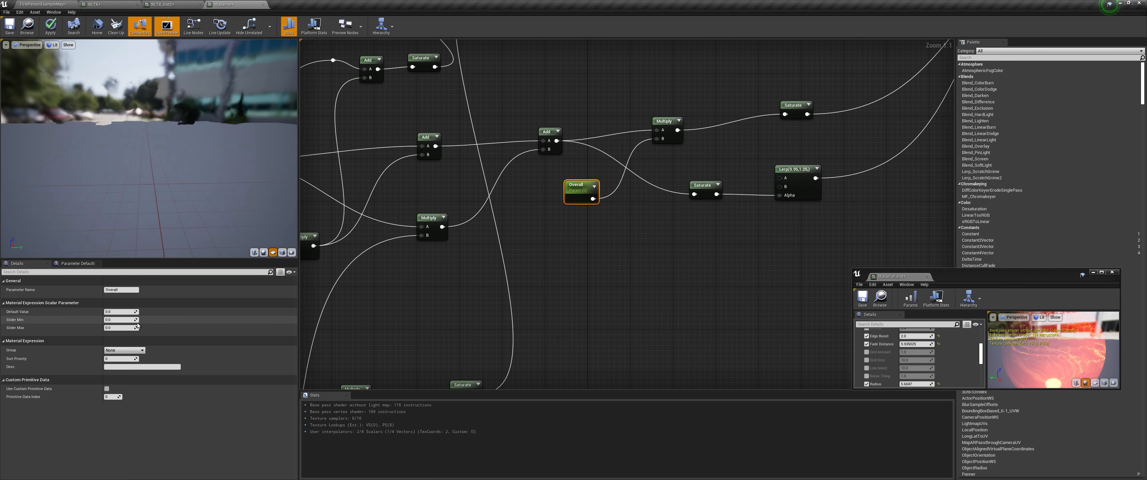
{"action": "left_click", "coordinate": [121, 328]}
{"action": "type", "text": "1"}
{"action": "key", "text": "Return"}
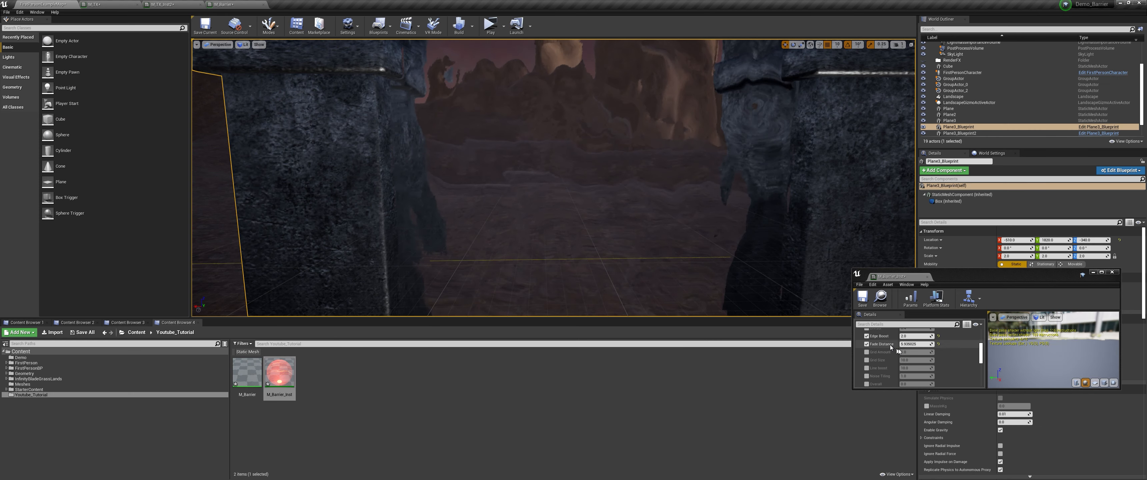
Step: Override the instance's Overall parameter, set it to 1, and vary it to fade the whole arch barrier in and out
{"action": "scroll", "coordinate": [890, 368], "scroll_direction": "down", "scroll_amount": 3}
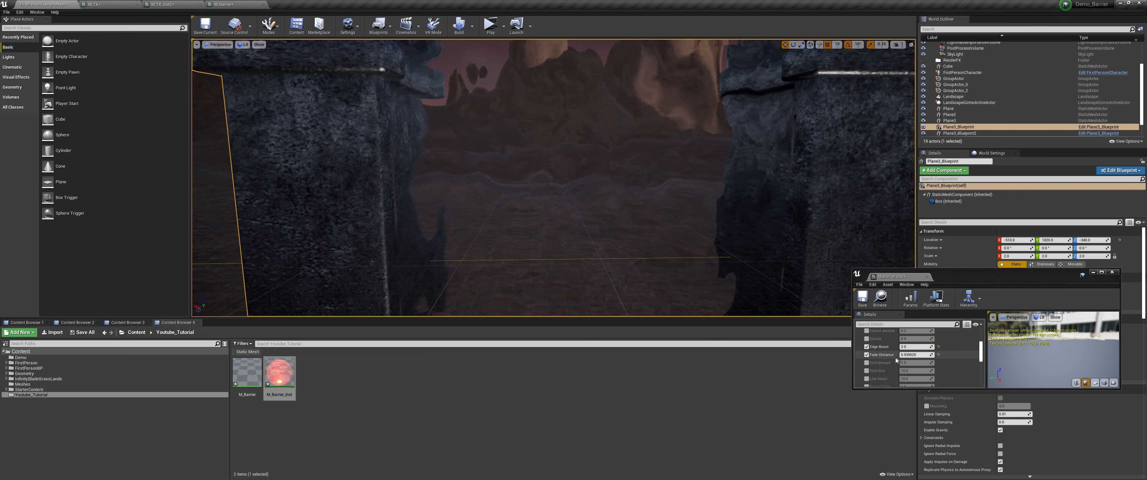
{"action": "scroll", "coordinate": [890, 366], "scroll_direction": "up", "scroll_amount": 2}
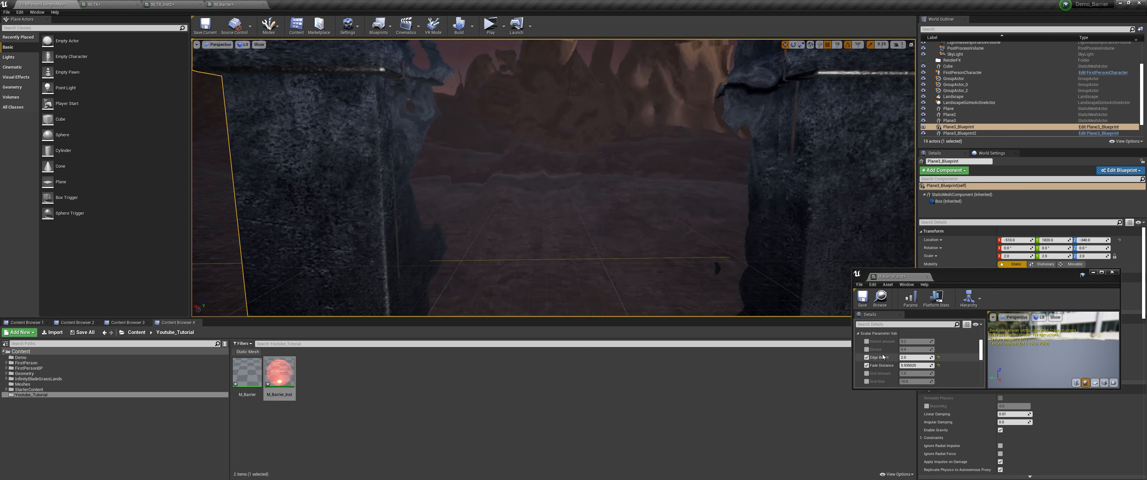
{"action": "scroll", "coordinate": [889, 357], "scroll_direction": "down", "scroll_amount": 1}
{"action": "left_click", "coordinate": [866, 363]}
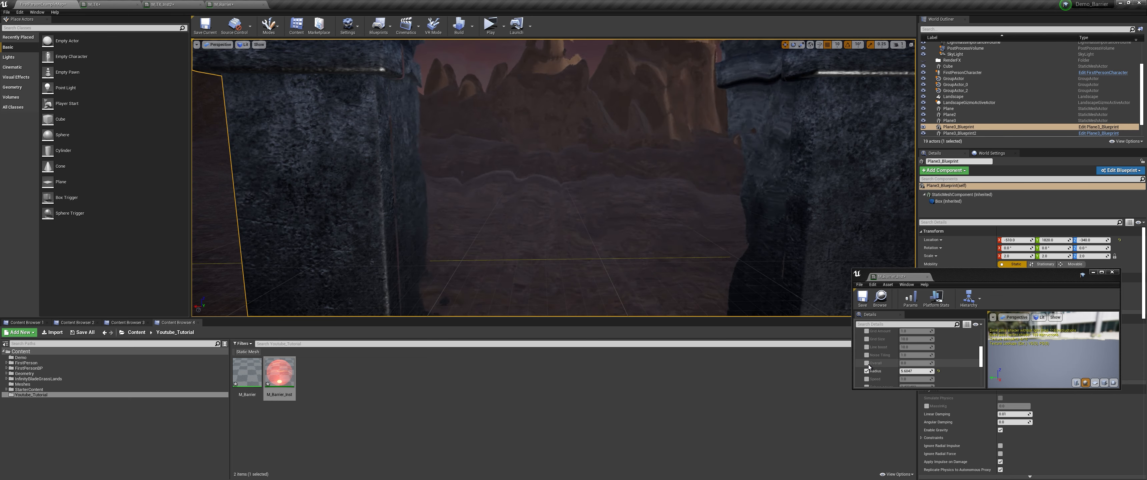
{"action": "left_click", "coordinate": [913, 363]}
{"action": "type", "text": "1"}
{"action": "key", "text": "Return"}
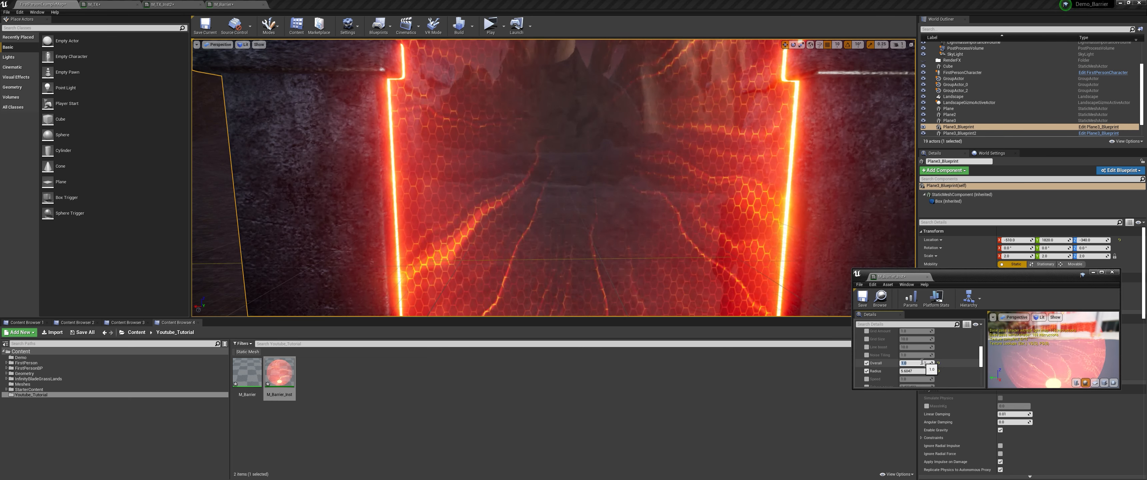
{"action": "key", "text": "s"}
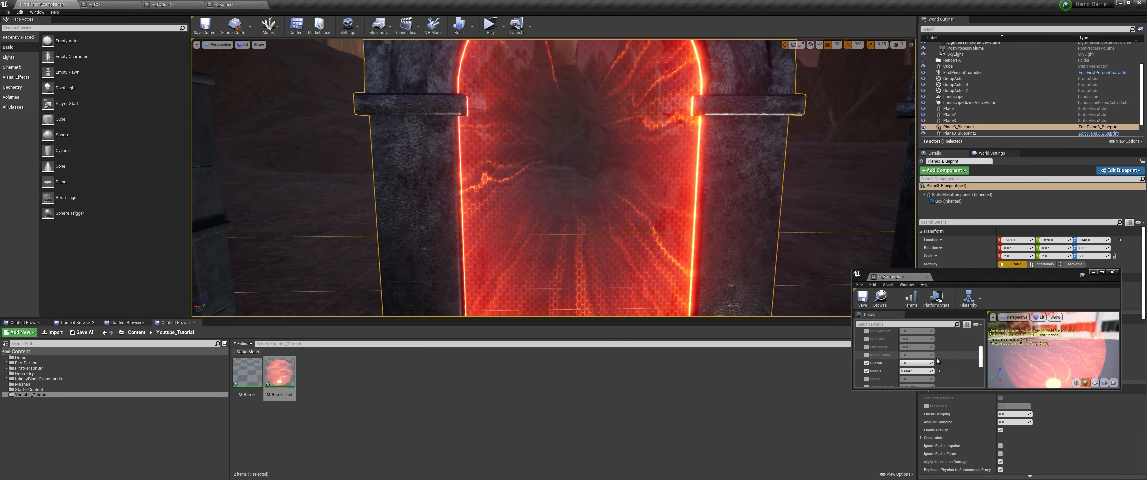
{"action": "mouse_move", "coordinate": [933, 363]}
{"action": "left_mouse_down"}
{"action": "mouse_move", "coordinate": [908, 363]}
{"action": "mouse_move", "coordinate": [922, 363]}
{"action": "left_mouse_up"}
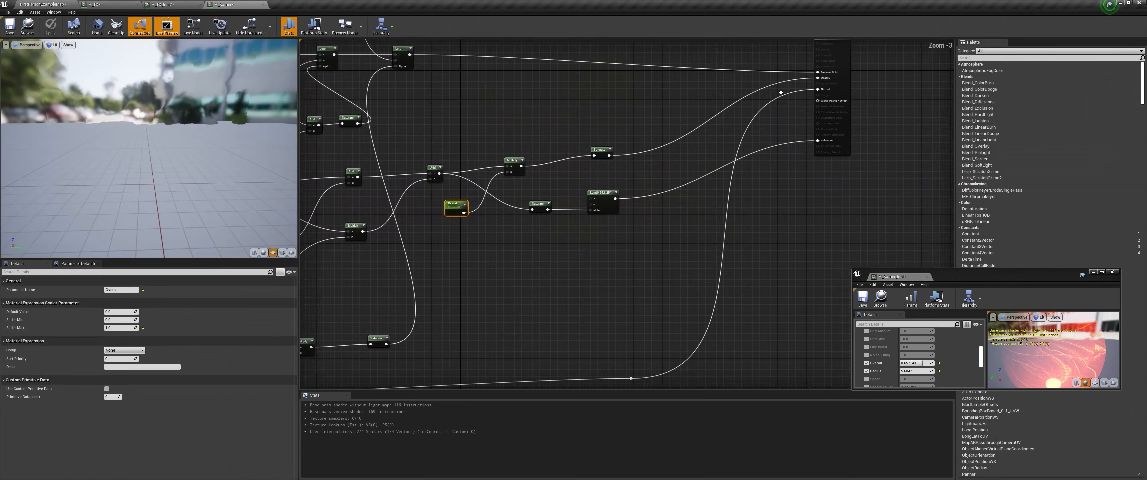
{"action": "right_click_drag", "start_coordinate": [792, 100], "coordinate": [589, 122]}
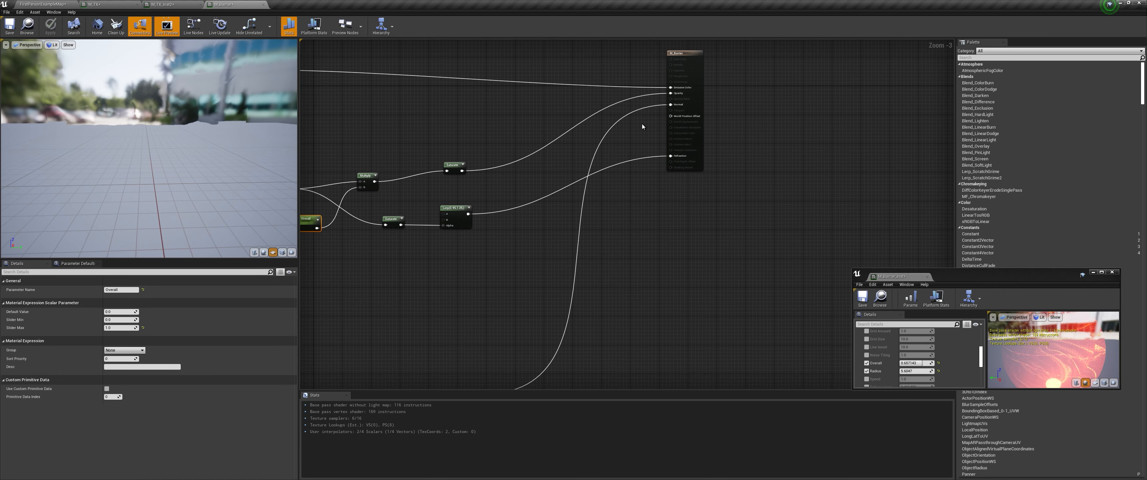
{"action": "scroll", "coordinate": [641, 124], "scroll_direction": "up", "scroll_amount": 3}
{"action": "scroll", "coordinate": [639, 125], "scroll_direction": "down", "scroll_amount": 3}
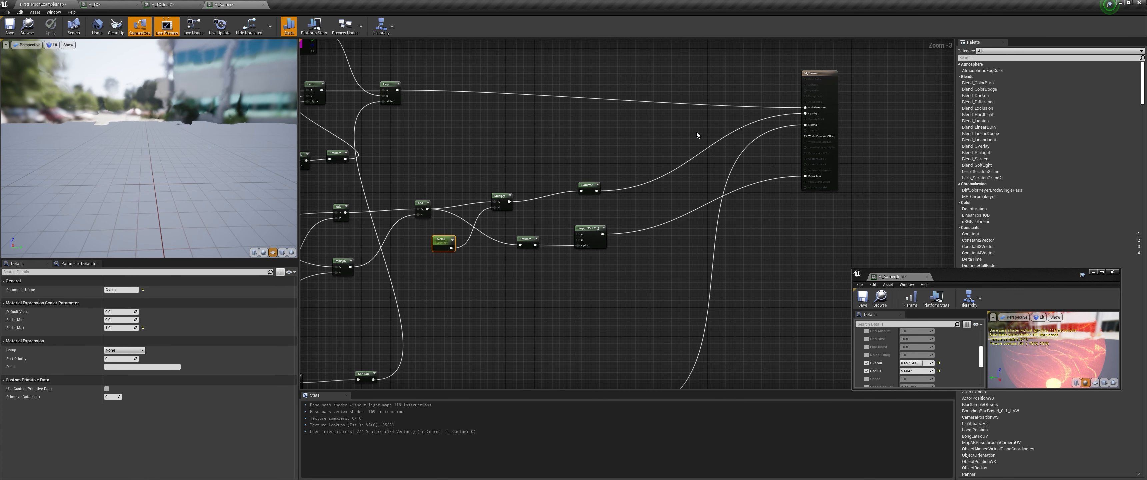
{"action": "left_click", "coordinate": [673, 103]}
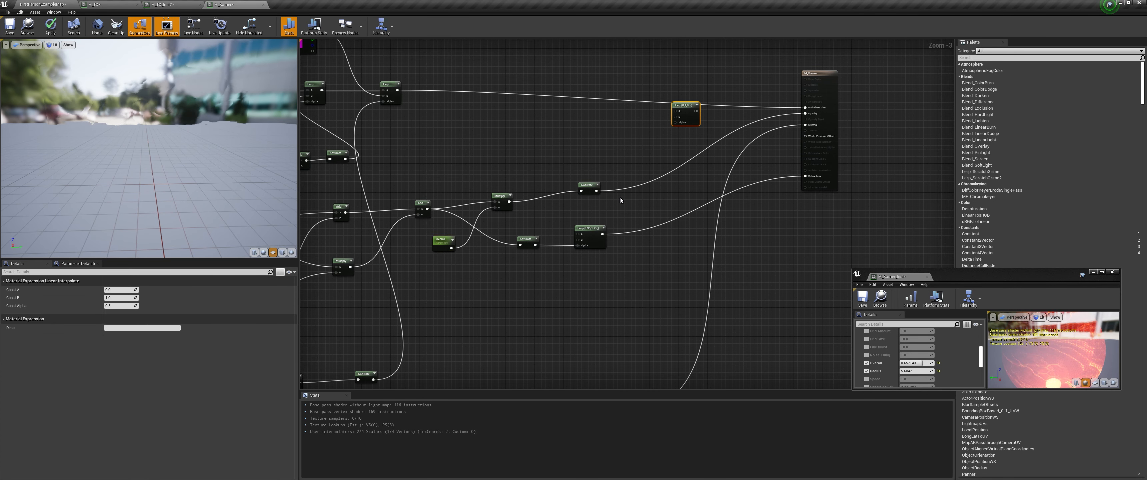
{"action": "right_click_drag", "start_coordinate": [622, 193], "coordinate": [631, 194]}
{"action": "scroll", "coordinate": [676, 134], "scroll_direction": "up", "scroll_amount": 3}
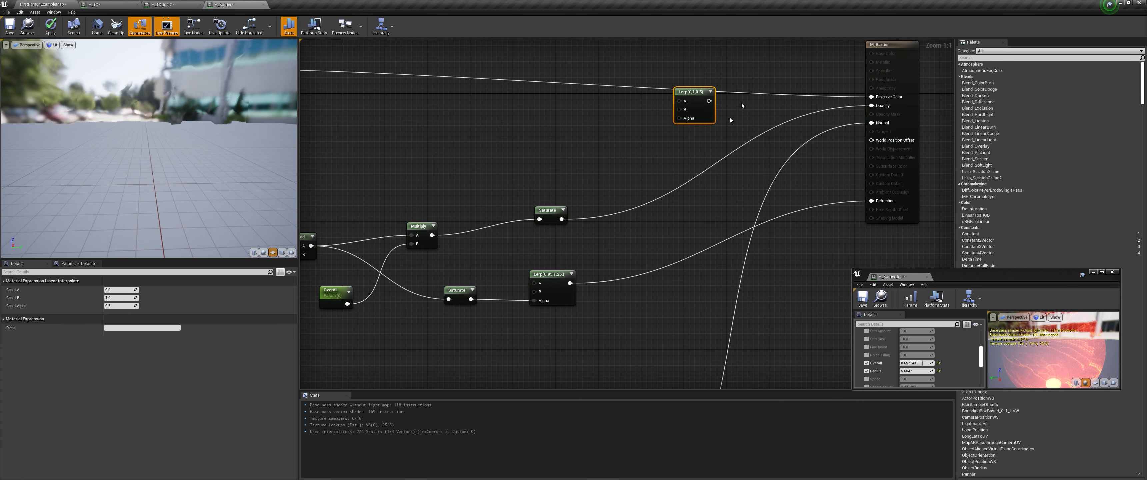
{"action": "key", "text": "Delete"}
Step: Add a MakeMaterialAttributes node to the graph between the opacity and refraction nodes and the M_Barrier output
{"action": "right_click_drag", "start_coordinate": [603, 121], "coordinate": [558, 155]}
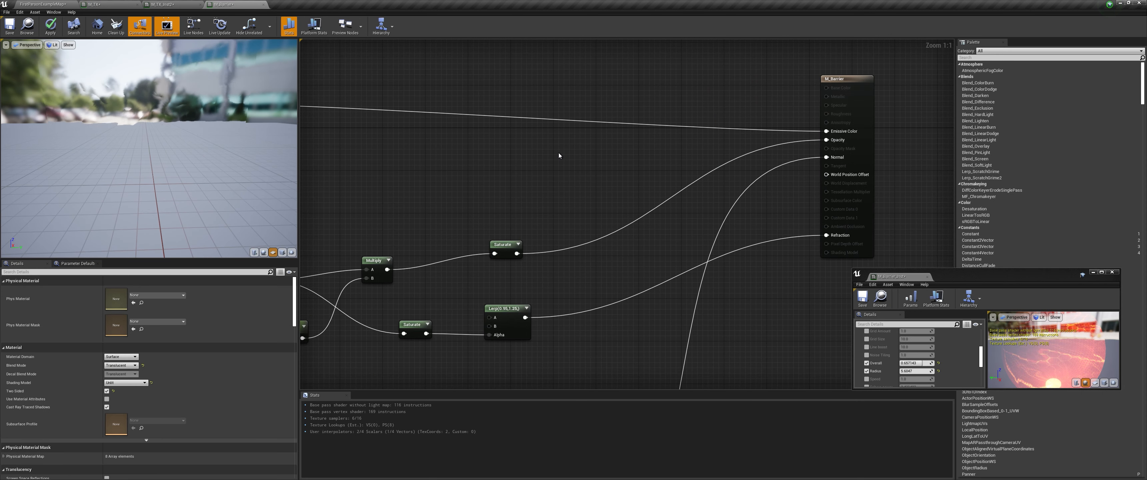
{"action": "right_click", "coordinate": [558, 155]}
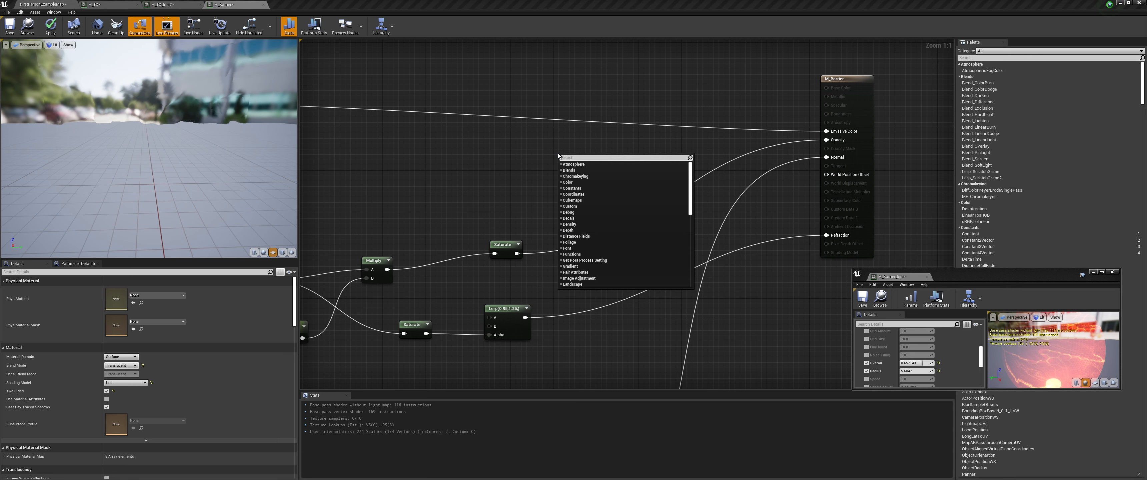
{"action": "type", "text": "make ma"}
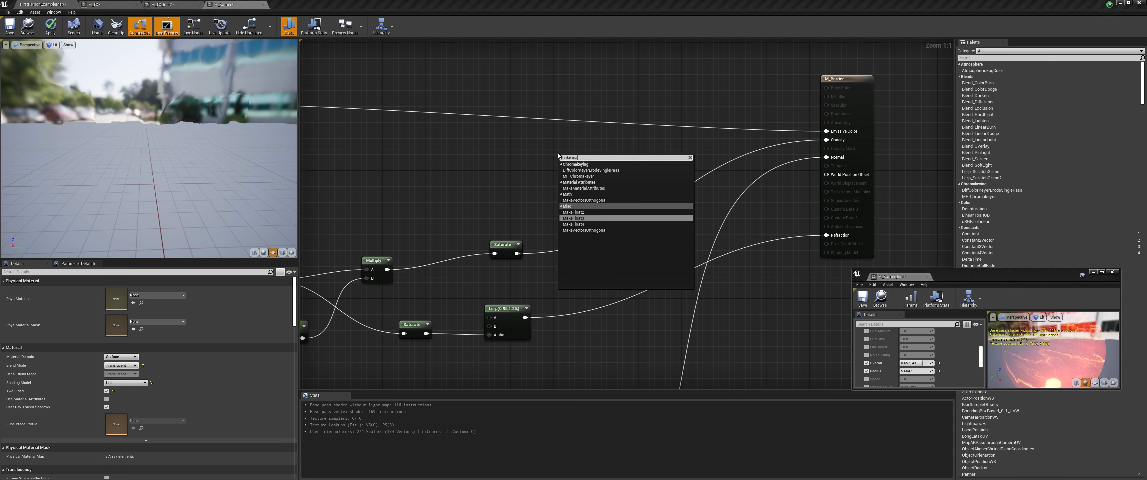
{"action": "left_click", "coordinate": [593, 188]}
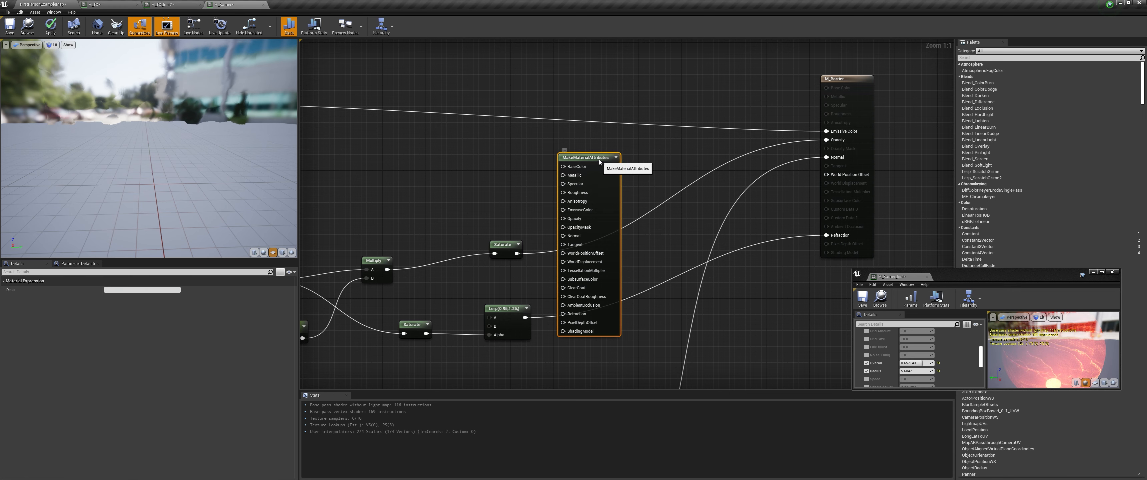
Step: Connect the final color Lerp to EmissiveColor and the opacity Saturate to Opacity on the MakeMaterialAttributes node
{"action": "scroll", "coordinate": [556, 127], "scroll_direction": "down", "scroll_amount": 3}
{"action": "scroll", "coordinate": [400, 117], "scroll_direction": "up", "scroll_amount": 3}
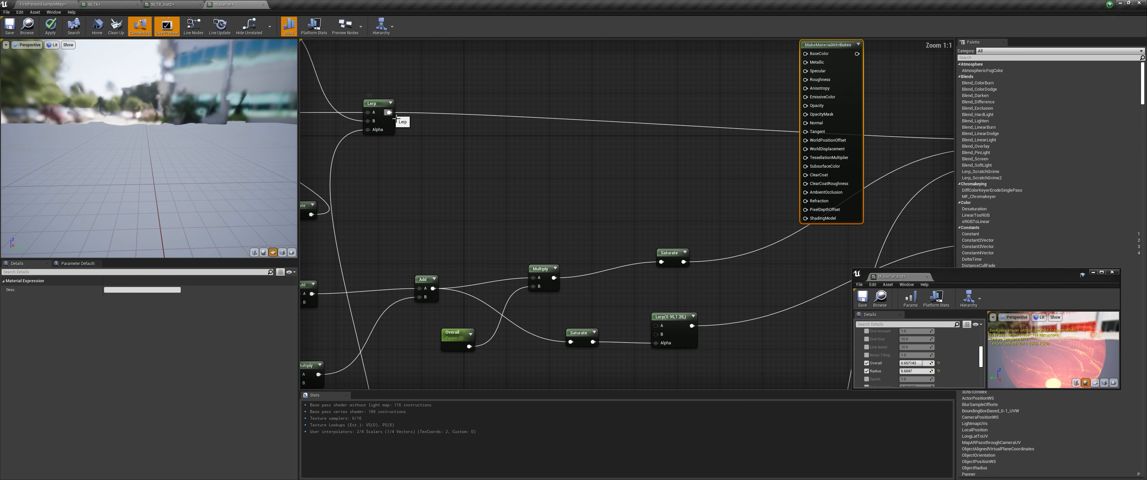
{"action": "left_click_drag", "start_coordinate": [390, 113], "coordinate": [823, 97]}
{"action": "right_click_drag", "start_coordinate": [812, 176], "coordinate": [580, 189]}
{"action": "scroll", "coordinate": [579, 191], "scroll_direction": "down", "scroll_amount": 1}
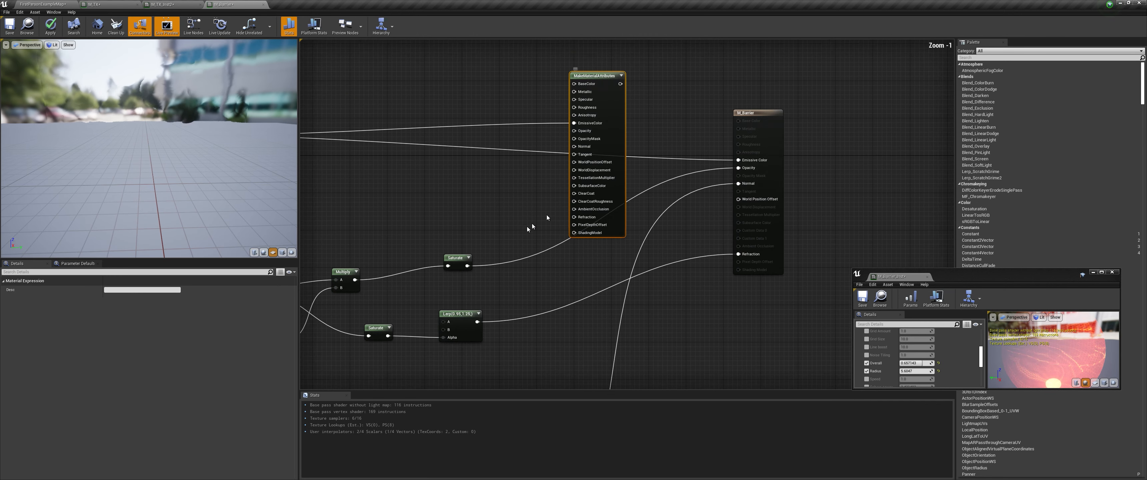
{"action": "right_click_drag", "start_coordinate": [475, 250], "coordinate": [547, 235]}
{"action": "left_click_drag", "start_coordinate": [539, 251], "coordinate": [657, 115]}
{"action": "right_click_drag", "start_coordinate": [650, 236], "coordinate": [628, 216]}
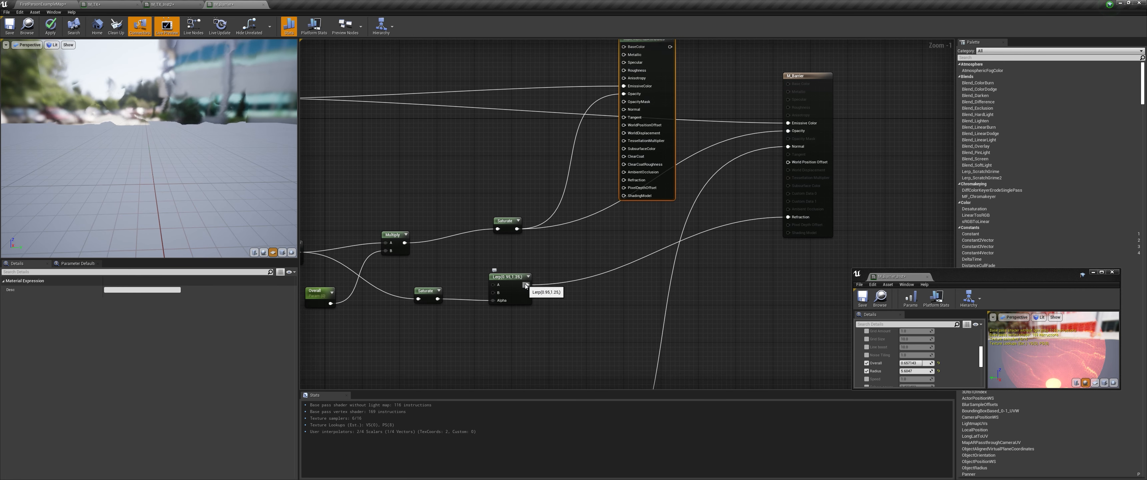
Step: Connect the refraction Lerp to Refraction and a new reroute point on the normal wire to Normal on MakeMaterialAttributes
{"action": "left_click_drag", "start_coordinate": [526, 285], "coordinate": [631, 181]}
{"action": "scroll", "coordinate": [623, 187], "scroll_direction": "down", "scroll_amount": 2}
{"action": "right_click_drag", "start_coordinate": [605, 198], "coordinate": [578, 111]}
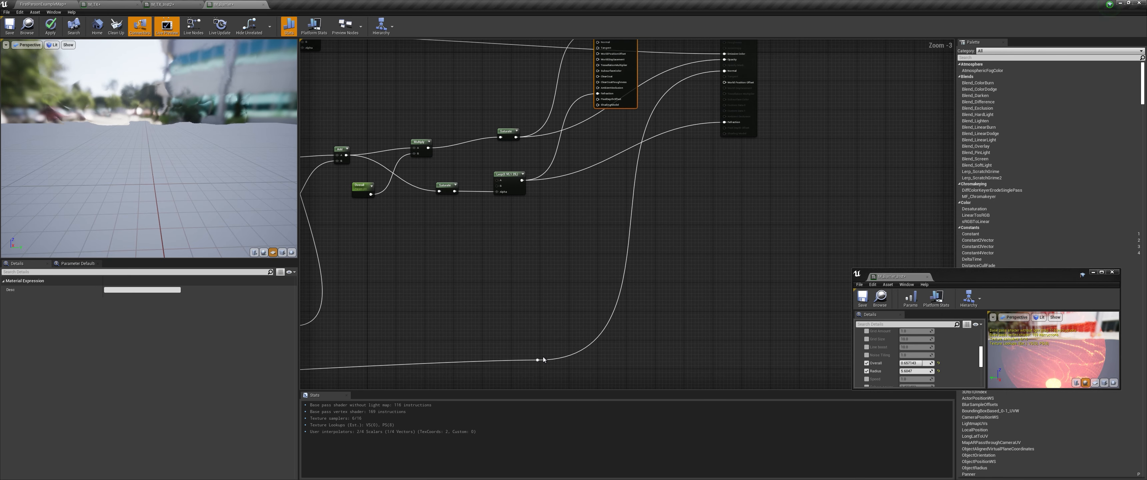
{"action": "double_click", "coordinate": [537, 359]}
{"action": "left_click_drag", "start_coordinate": [539, 361], "coordinate": [608, 215]}
{"action": "right_click_drag", "start_coordinate": [646, 220], "coordinate": [625, 162]}
{"action": "scroll", "coordinate": [648, 158], "scroll_direction": "up", "scroll_amount": 2}
Step: Enable Use Material Attributes on M_Barrier, feed it from MakeMaterialAttributes, and set the Overall parameter's default value to 1
{"action": "left_click", "coordinate": [737, 145]}
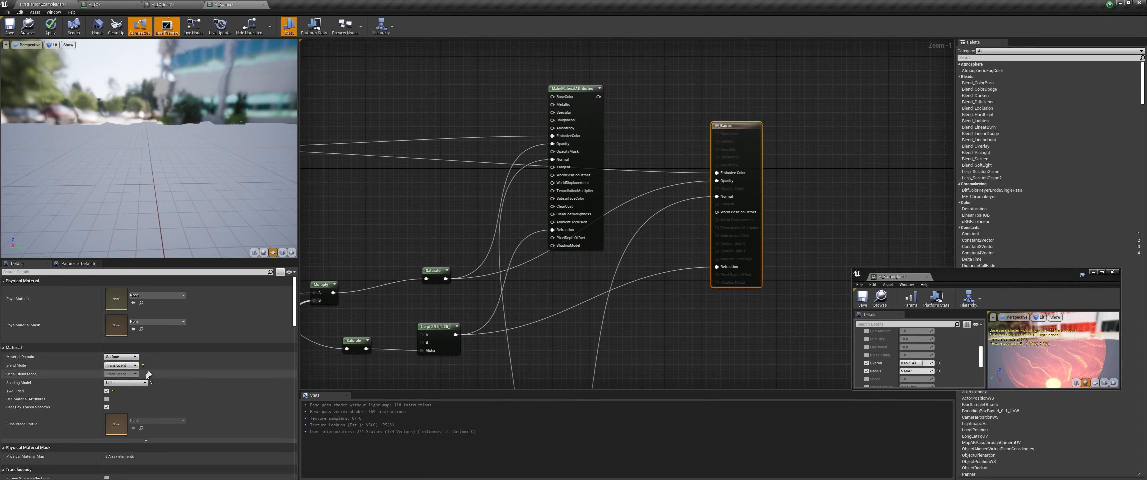
{"action": "left_click", "coordinate": [106, 399]}
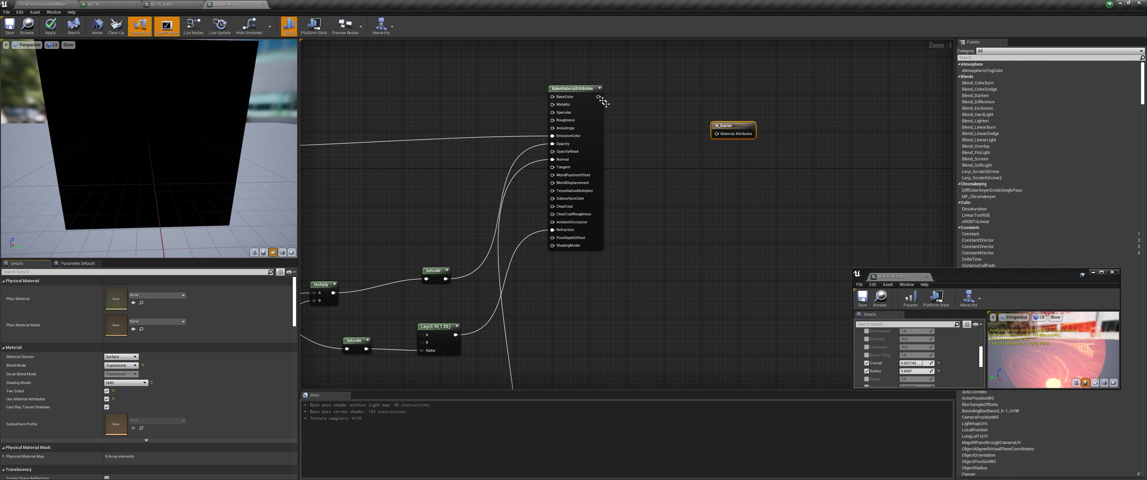
{"action": "left_click_drag", "start_coordinate": [599, 97], "coordinate": [794, 121]}
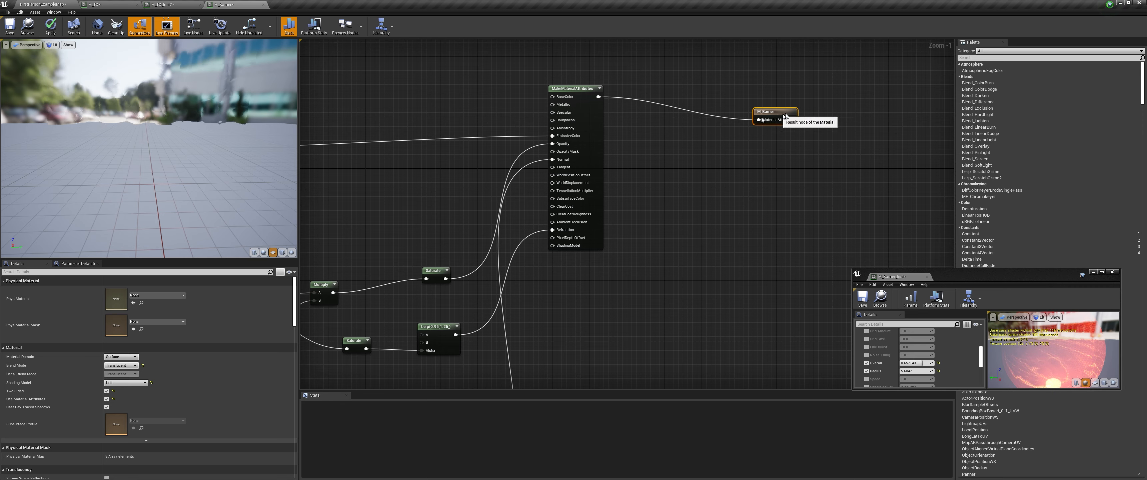
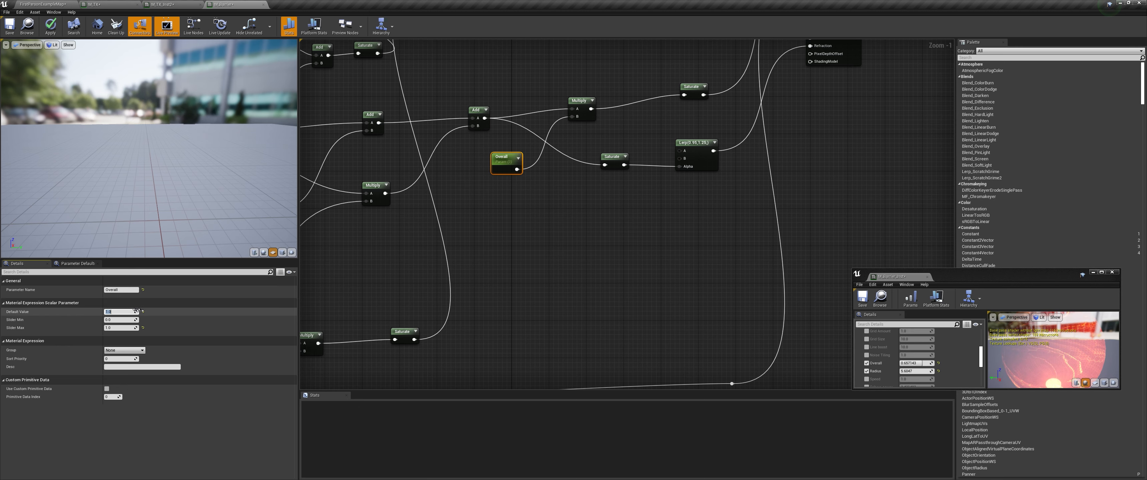
{"action": "key", "text": "Return"}
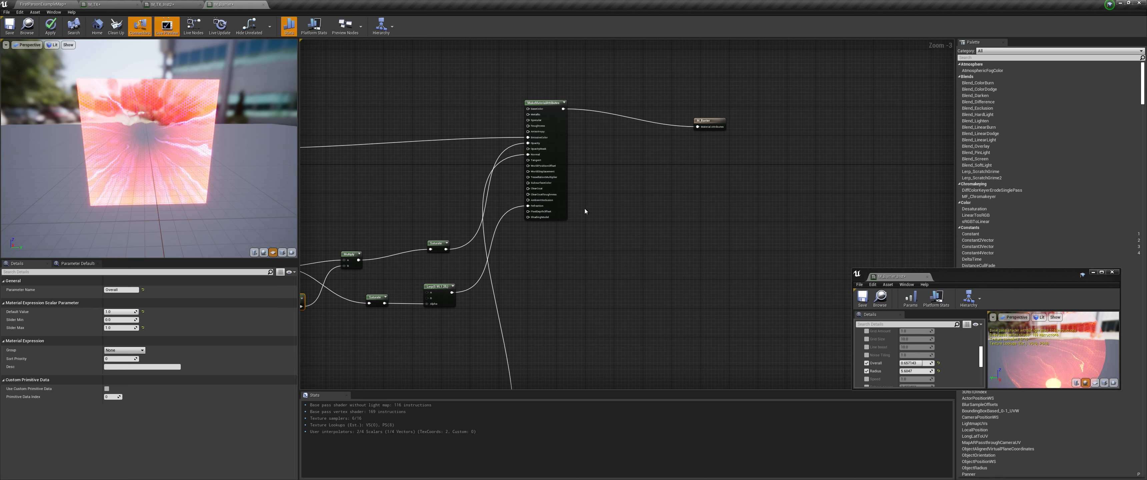
Step: Insert a BlendMaterialAttributes node between MakeMaterialAttributes, connected to its A input, and the M_Barrier output
{"action": "scroll", "coordinate": [626, 178], "scroll_direction": "up", "scroll_amount": 3}
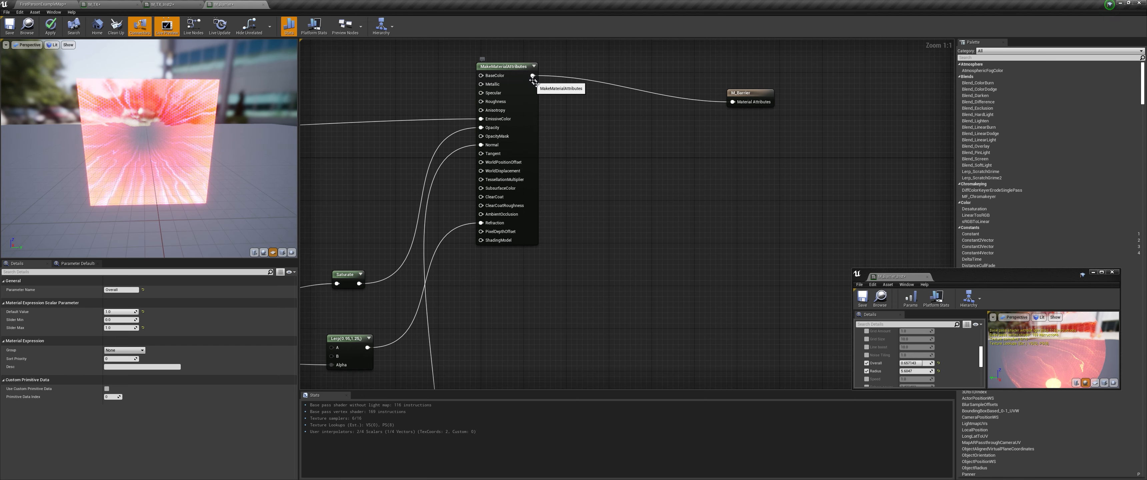
{"action": "left_click_drag", "start_coordinate": [533, 81], "coordinate": [607, 119]}
{"action": "type", "text": "ble"}
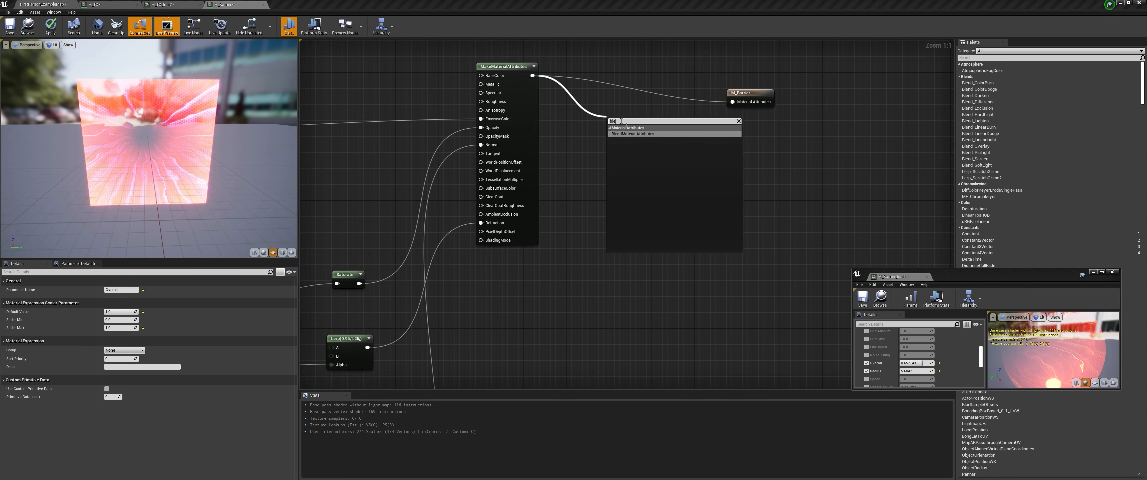
{"action": "left_click", "coordinate": [650, 134]}
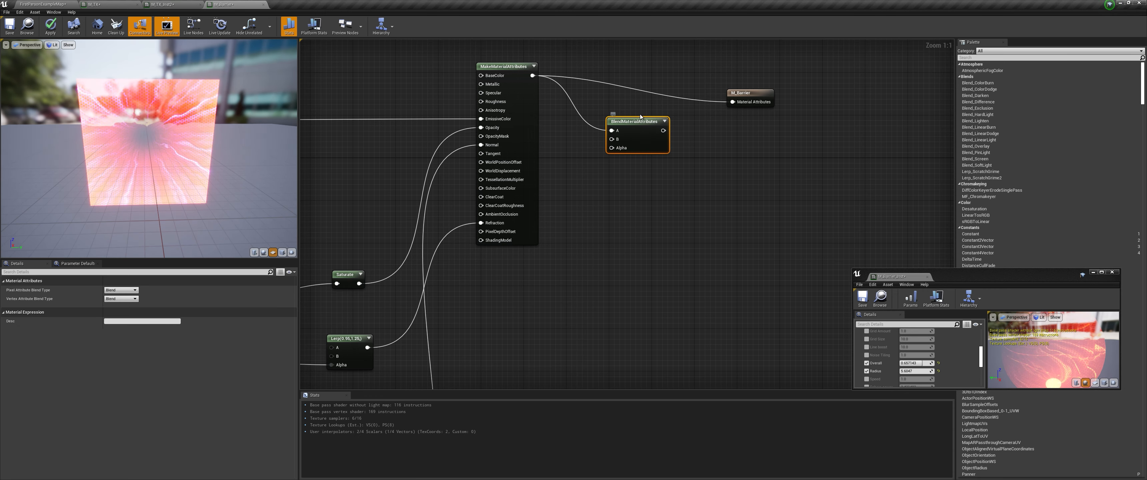
{"action": "left_click_drag", "start_coordinate": [655, 127], "coordinate": [820, 86]}
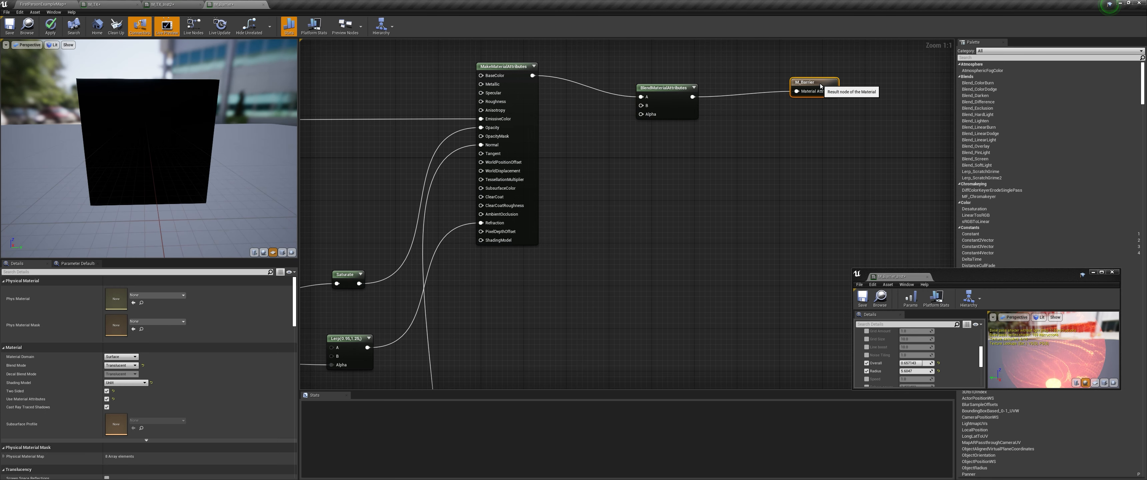
Step: Duplicate the MakeMaterialAttributes node, place the copy below the original and connect it to the blend node's B input
{"action": "right_click", "coordinate": [508, 67]}
{"action": "left_click", "coordinate": [530, 117]}
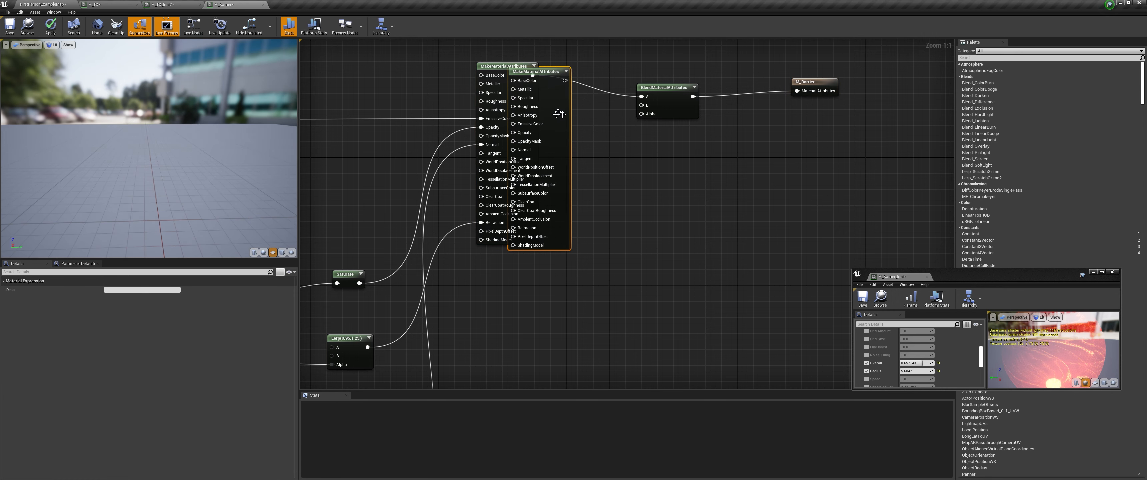
{"action": "left_click_drag", "start_coordinate": [594, 108], "coordinate": [595, 247]}
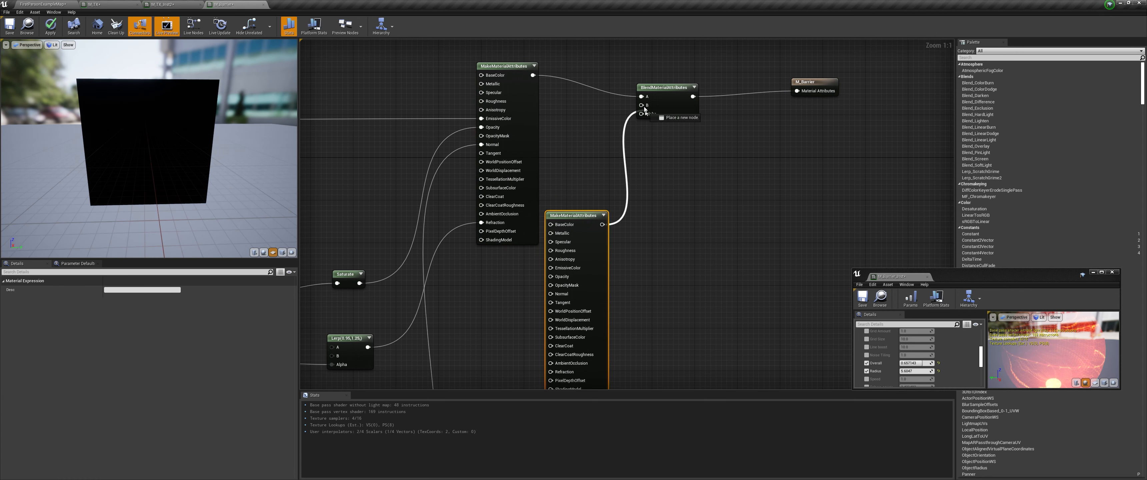
{"action": "left_click_drag", "start_coordinate": [647, 106], "coordinate": [647, 106]}
{"action": "right_click_drag", "start_coordinate": [618, 224], "coordinate": [622, 126]}
{"action": "left_click_drag", "start_coordinate": [586, 117], "coordinate": [598, 149]}
Step: Add a constant of 0 and connect it to EmissiveColor, Opacity and Normal of the second MakeMaterialAttributes node
{"action": "key", "text": "1"}
{"action": "left_click", "coordinate": [517, 208]}
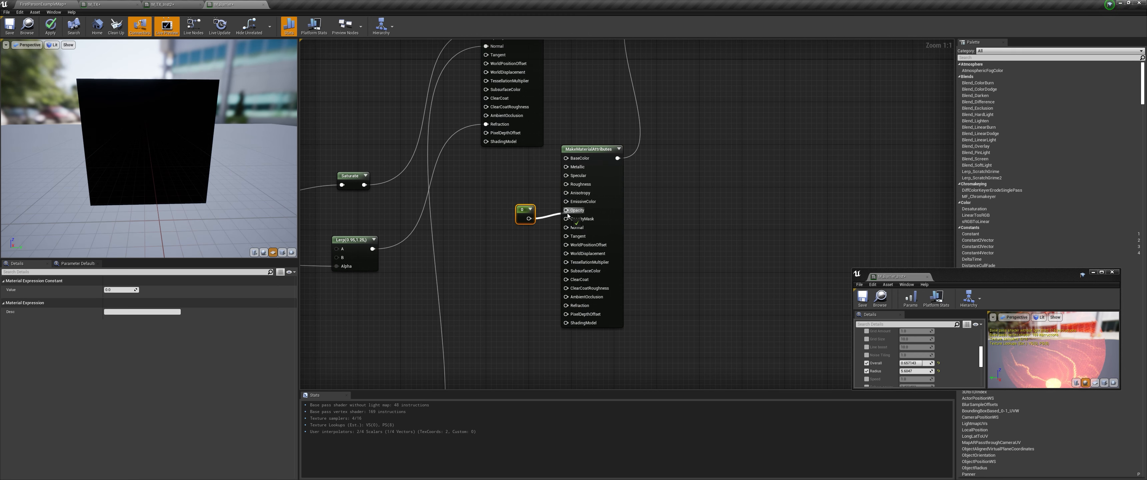
{"action": "mouse_move", "coordinate": [568, 216]}
{"action": "left_mouse_down"}
{"action": "mouse_move", "coordinate": [531, 219]}
{"action": "mouse_move", "coordinate": [571, 203]}
{"action": "mouse_move", "coordinate": [565, 228]}
{"action": "left_mouse_up"}
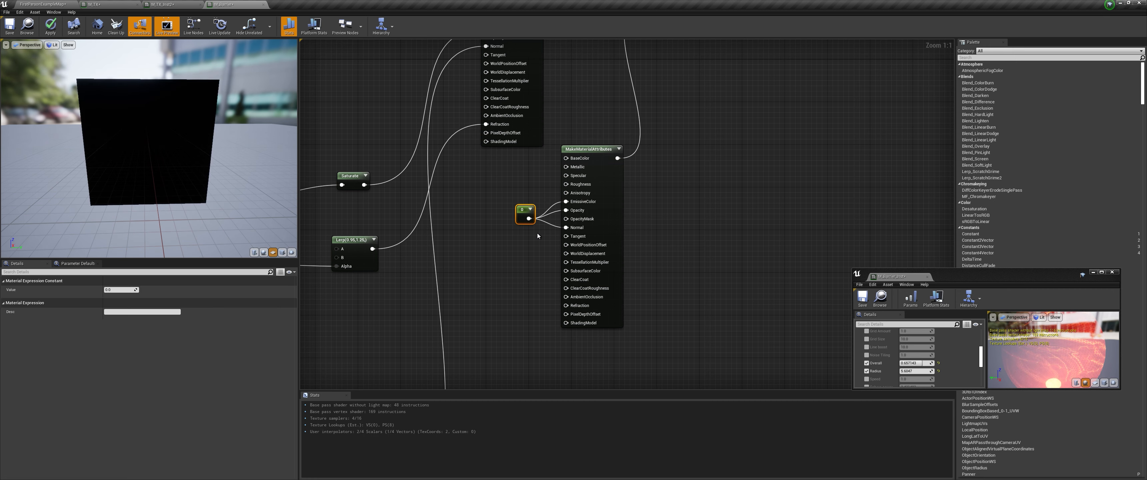
Step: Add a constant with value 1 and connect it to Refraction of the second MakeMaterialAttributes node
{"action": "key", "text": "1"}
{"action": "left_click", "coordinate": [513, 302]}
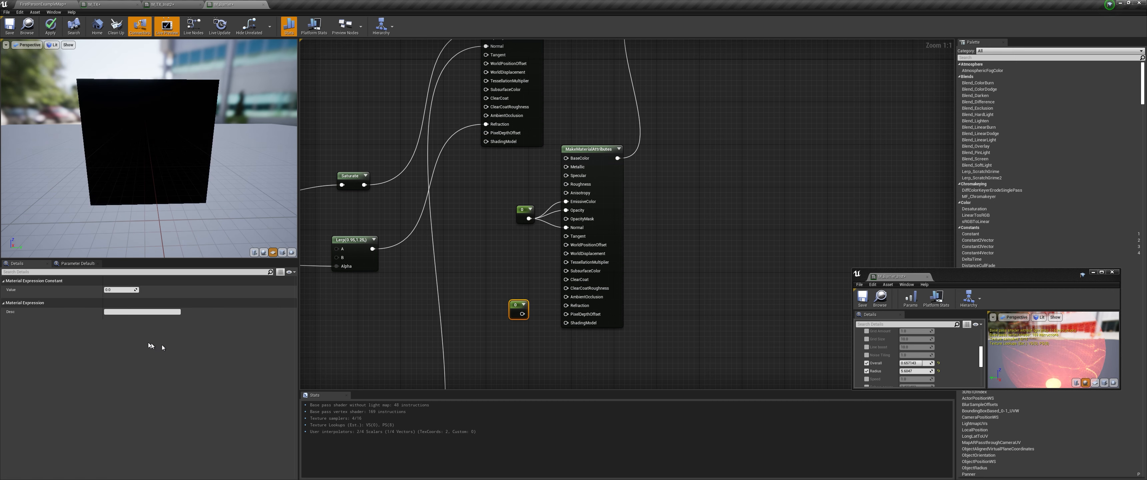
{"action": "type", "text": "1"}
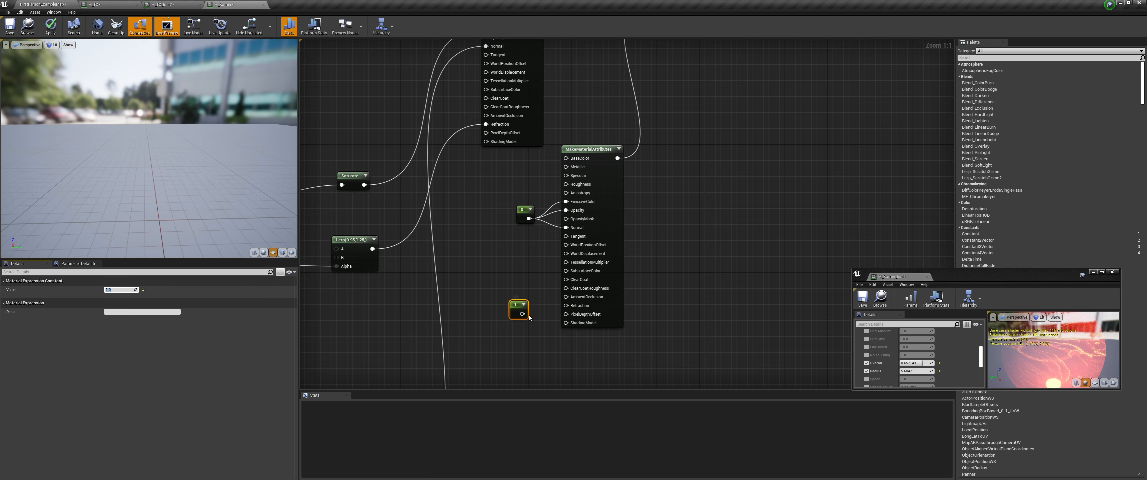
{"action": "left_click_drag", "start_coordinate": [526, 314], "coordinate": [566, 306]}
Step: Add a scalar parameter named Alpha with Slider Max 1, connect it to the blend node's Alpha input and apply the material
{"action": "scroll", "coordinate": [630, 212], "scroll_direction": "down", "scroll_amount": 2}
{"action": "scroll", "coordinate": [629, 211], "scroll_direction": "up", "scroll_amount": 2}
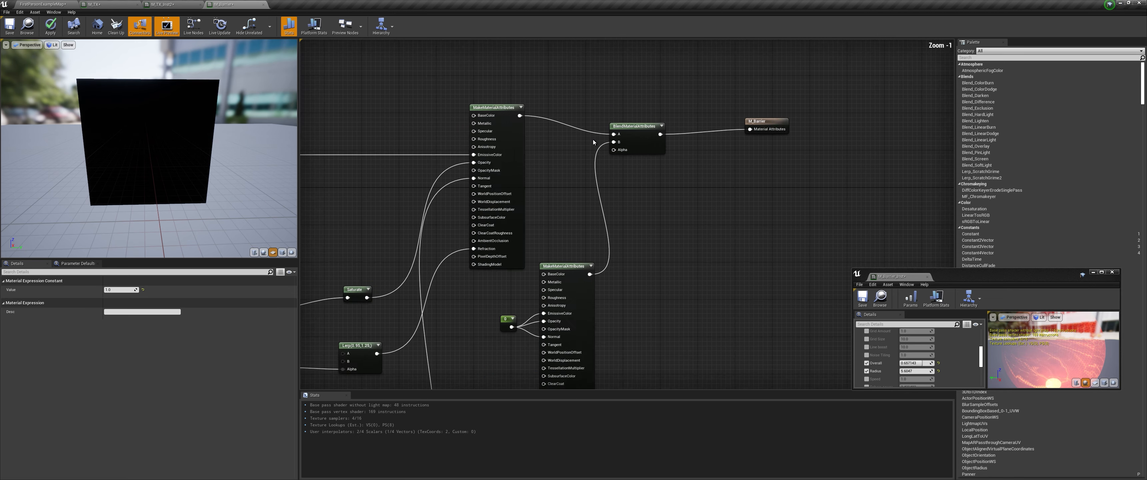
{"action": "left_click", "coordinate": [545, 183]}
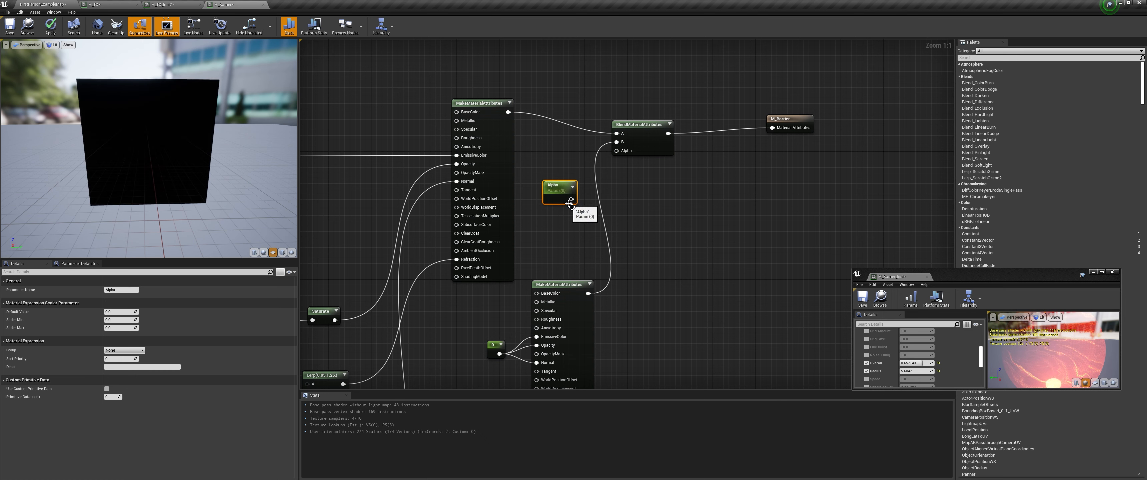
{"action": "left_click_drag", "start_coordinate": [571, 199], "coordinate": [616, 151]}
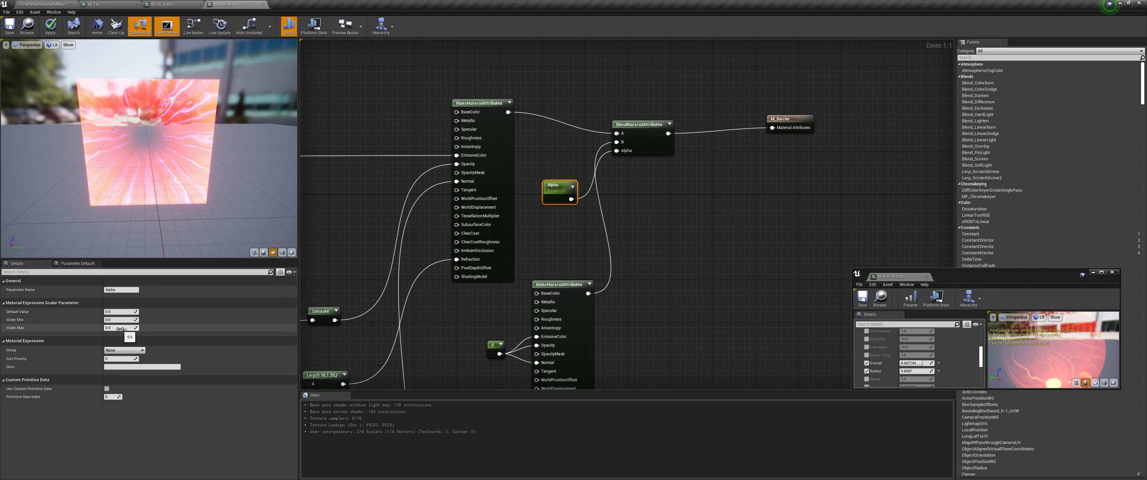
{"action": "type", "text": "1"}
{"action": "key", "text": "Return"}
{"action": "left_click", "coordinate": [50, 26]}
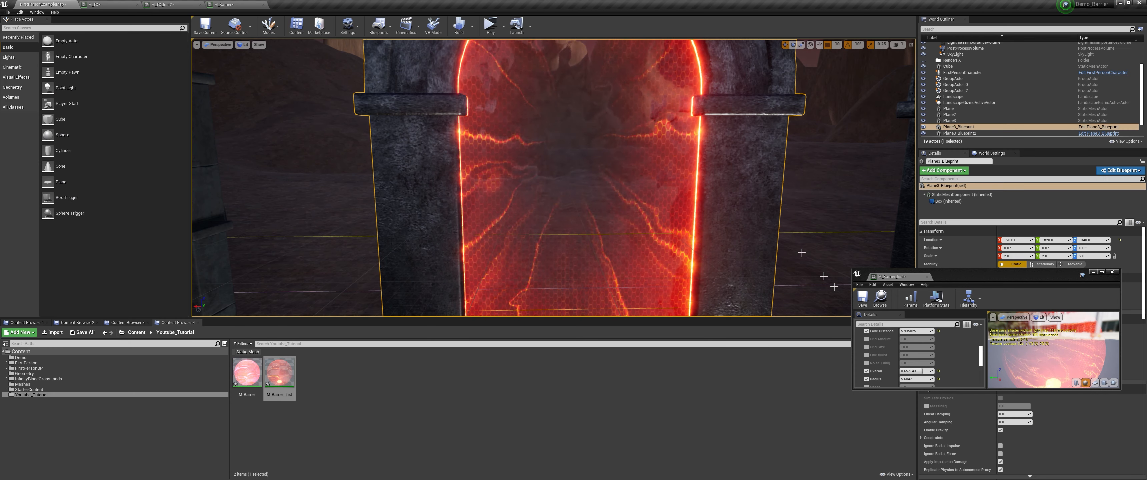
Step: Override the instance's Alpha parameter, set it to 1, and vary it back toward 0 to test the barrier fade
{"action": "scroll", "coordinate": [952, 357], "scroll_direction": "up", "scroll_amount": 3}
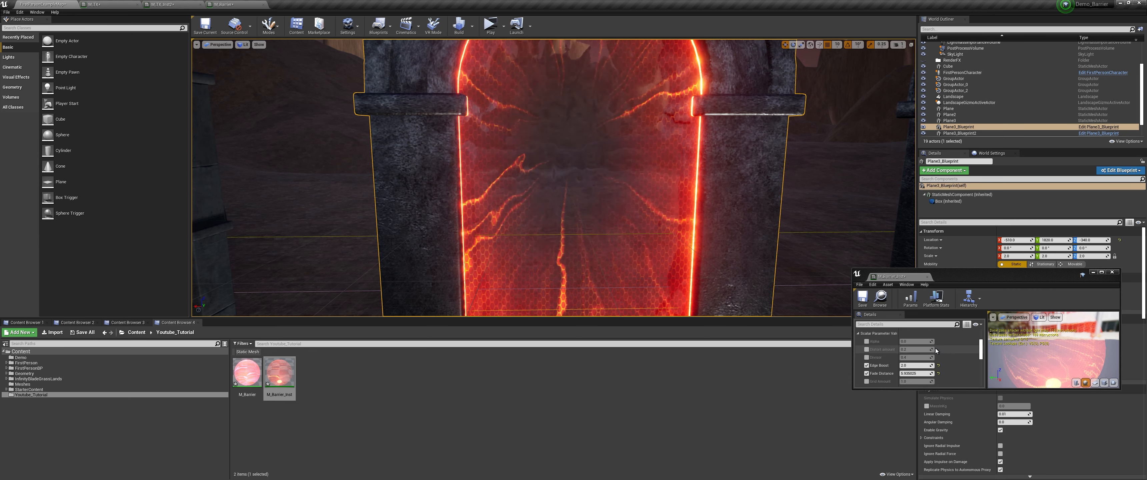
{"action": "left_click", "coordinate": [866, 342]}
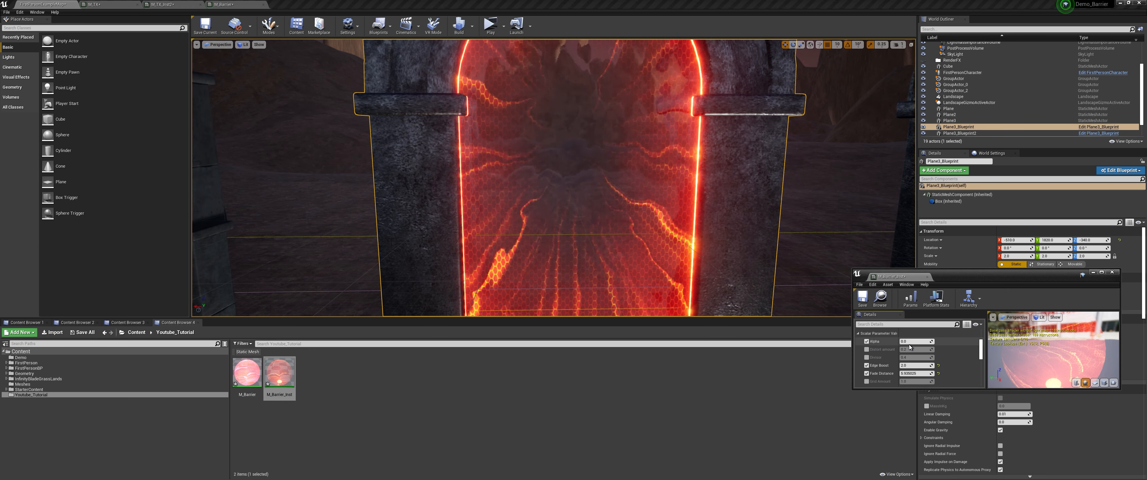
{"action": "left_click", "coordinate": [910, 343]}
{"action": "type", "text": "1"}
{"action": "key", "text": "Return"}
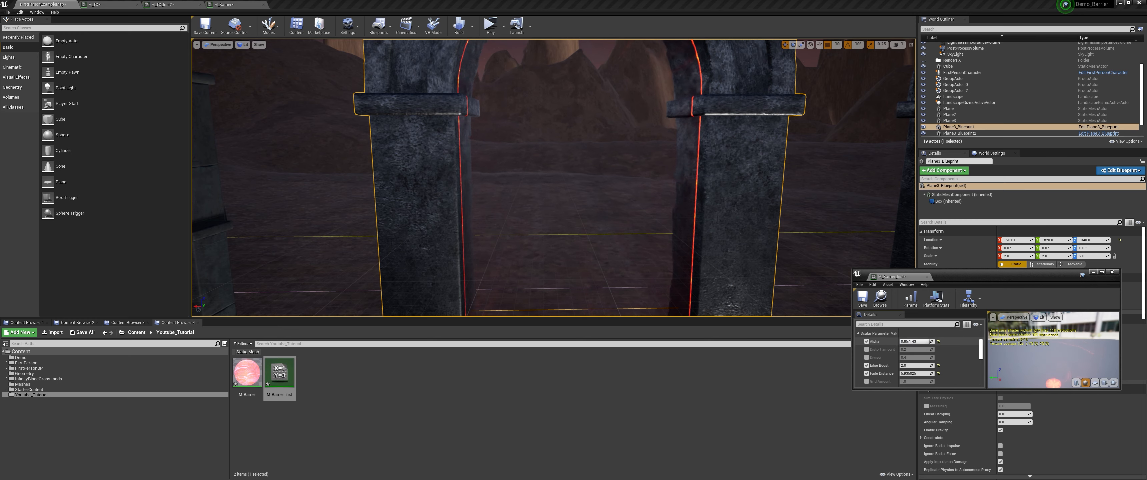
{"action": "left_click_drag", "start_coordinate": [929, 342], "coordinate": [900, 342]}
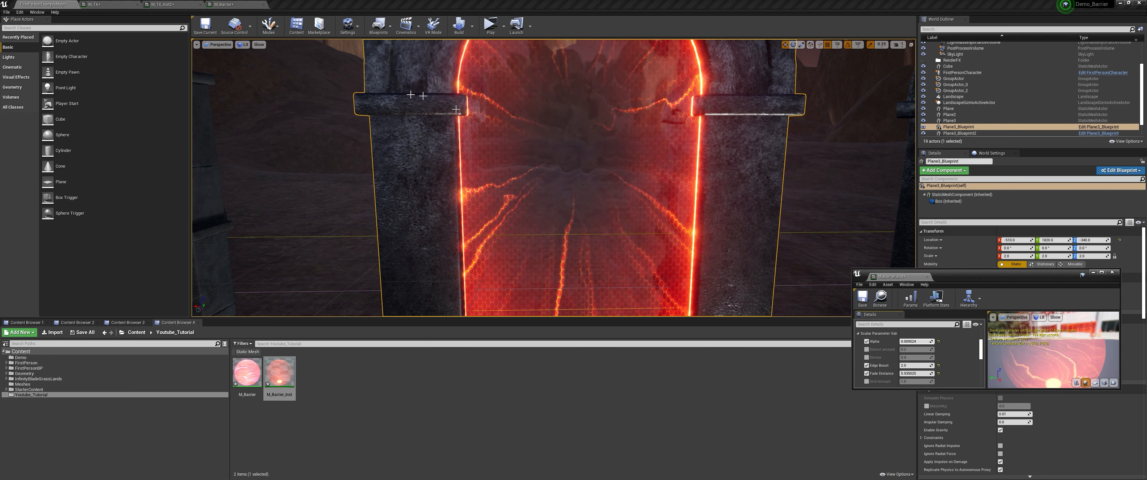
Step: Insert a 1-x node between the Alpha parameter and the BlendMaterialAttributes node's Alpha input
{"action": "left_click", "coordinate": [227, 4]}
{"action": "right_click_drag", "start_coordinate": [625, 167], "coordinate": [596, 160]}
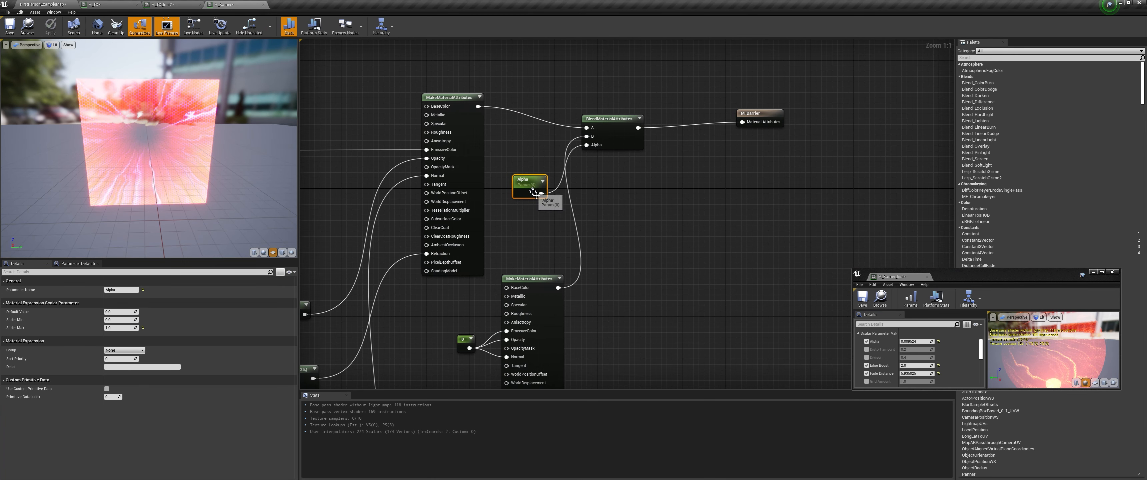
{"action": "left_click_drag", "start_coordinate": [542, 197], "coordinate": [588, 145]}
{"action": "type", "text": "1-x"}
{"action": "key", "text": "Return"}
{"action": "left_click", "coordinate": [606, 208]}
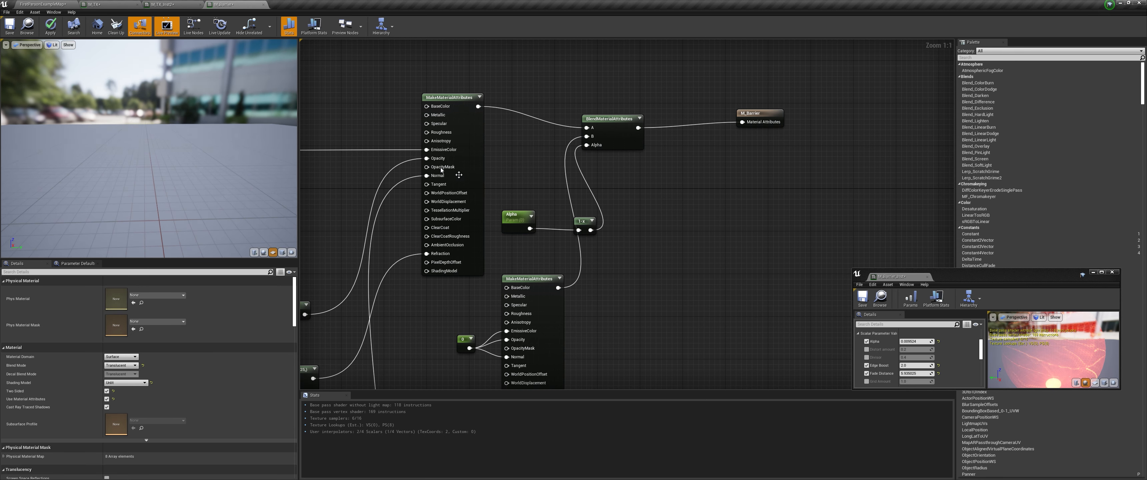
Step: Set the barrier instance's Alpha parameter to 1 and check the arch barrier in the level
{"action": "left_click", "coordinate": [54, 5]}
{"action": "left_click", "coordinate": [922, 341]}
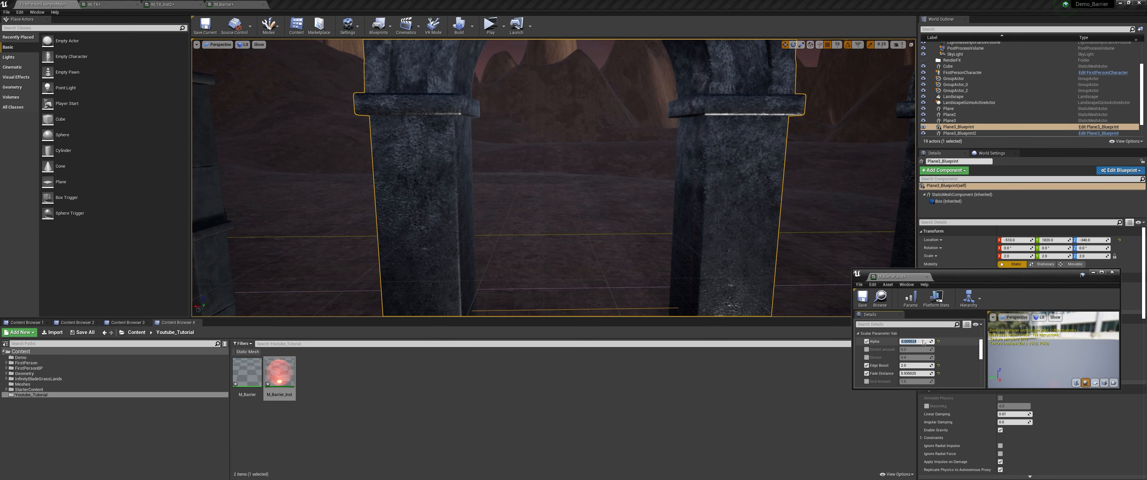
{"action": "type", "text": "1"}
{"action": "key", "text": "Return"}
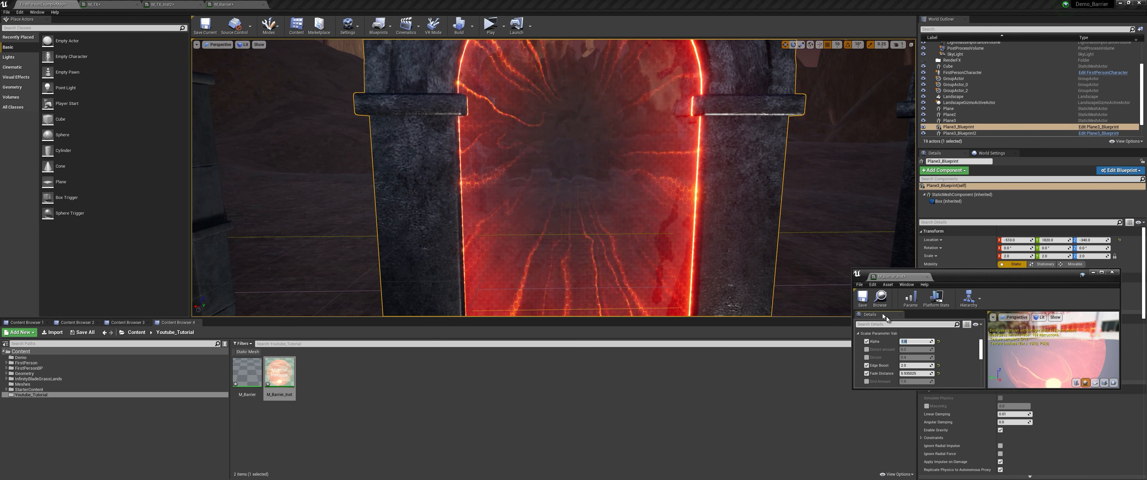
Step: Connect the final color Lerp to EmissiveColor of the second MakeMaterialAttributes node
{"action": "left_click", "coordinate": [225, 4]}
{"action": "scroll", "coordinate": [640, 171], "scroll_direction": "down", "scroll_amount": 2}
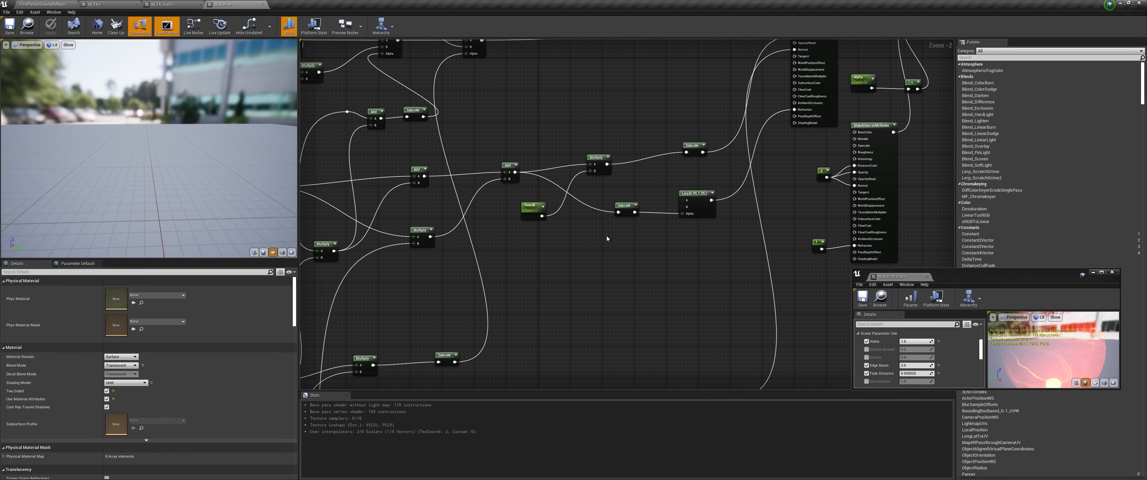
{"action": "scroll", "coordinate": [607, 236], "scroll_direction": "down", "scroll_amount": 1}
{"action": "right_click_drag", "start_coordinate": [606, 236], "coordinate": [661, 269]}
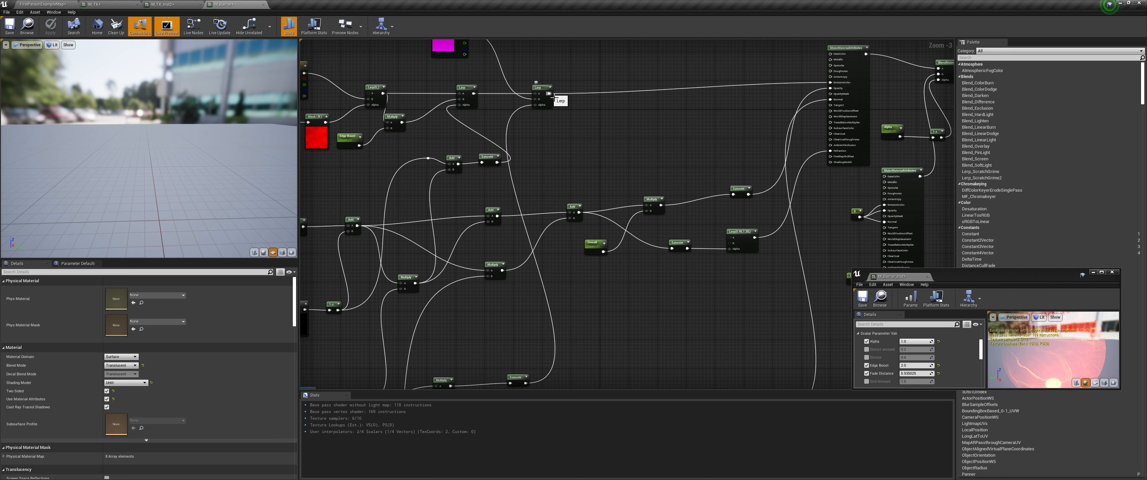
{"action": "left_click_drag", "start_coordinate": [550, 94], "coordinate": [700, 121]}
{"action": "mouse_move", "coordinate": [891, 207]}
{"action": "left_mouse_down"}
{"action": "mouse_move", "coordinate": [606, 307]}
{"action": "mouse_move", "coordinate": [700, 320]}
{"action": "mouse_move", "coordinate": [889, 214]}
{"action": "left_mouse_up"}
Step: Add an Add node between the constant 0 and the second attributes node's Opacity, with the depth-fade 1-x output as its B input
{"action": "scroll", "coordinate": [886, 218], "scroll_direction": "up", "scroll_amount": 2}
{"action": "left_click", "coordinate": [694, 307]}
{"action": "scroll", "coordinate": [768, 239], "scroll_direction": "down", "scroll_amount": 3}
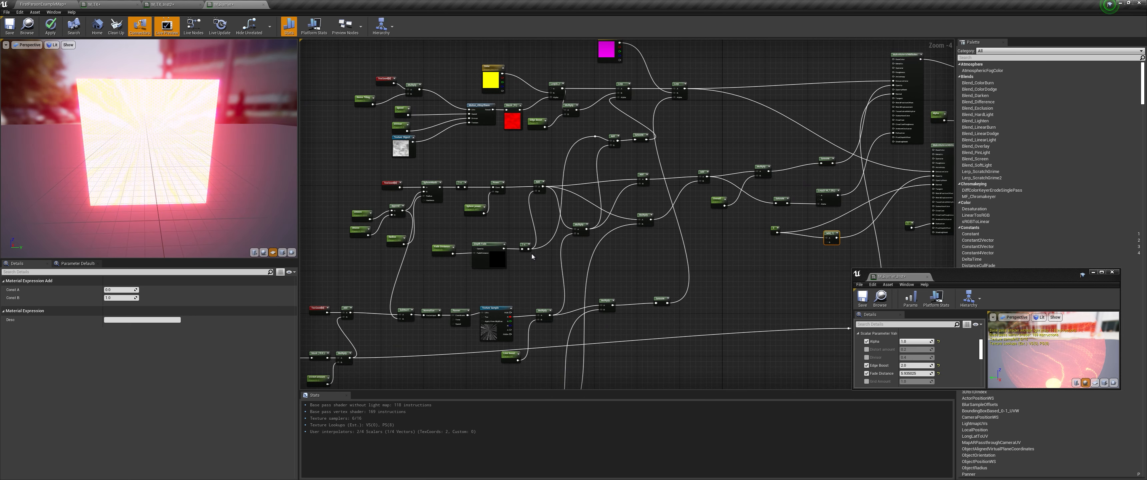
{"action": "left_click_drag", "start_coordinate": [530, 248], "coordinate": [830, 244]}
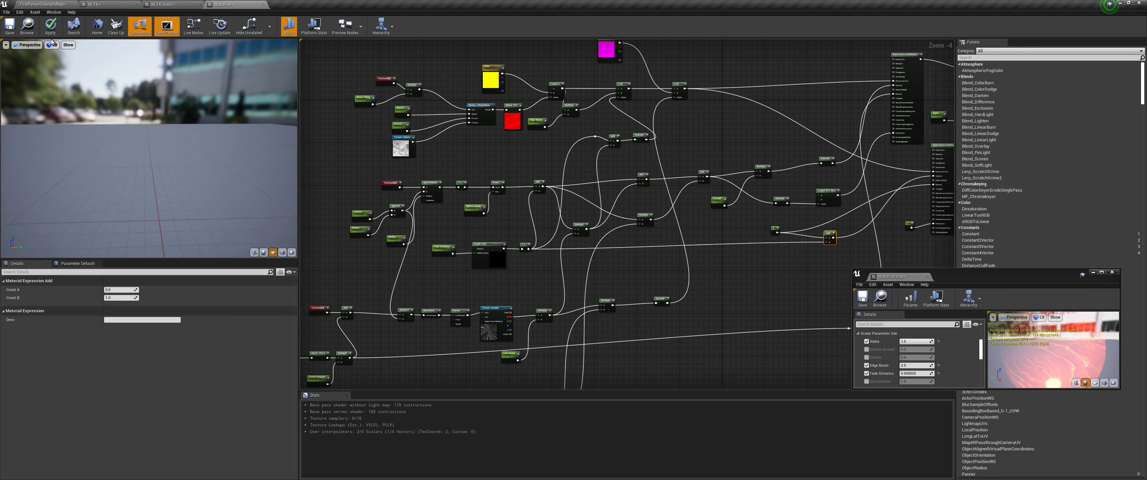
Step: Apply the material changes and lower the barrier instance's Alpha parameter to 0, checking the central arch in the level
{"action": "left_click", "coordinate": [50, 27]}
{"action": "left_click", "coordinate": [60, 4]}
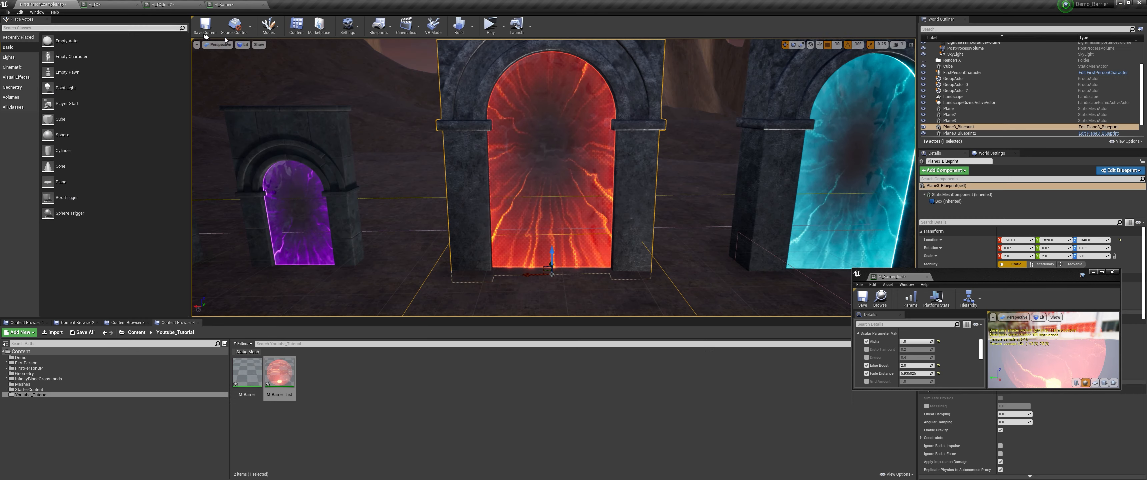
{"action": "key", "text": "w"}
{"action": "right_click_drag", "start_coordinate": [554, 178], "coordinate": [548, 179]}
{"action": "left_click_drag", "start_coordinate": [919, 341], "coordinate": [891, 342]}
{"action": "right_click_drag", "start_coordinate": [553, 178], "coordinate": [534, 184]}
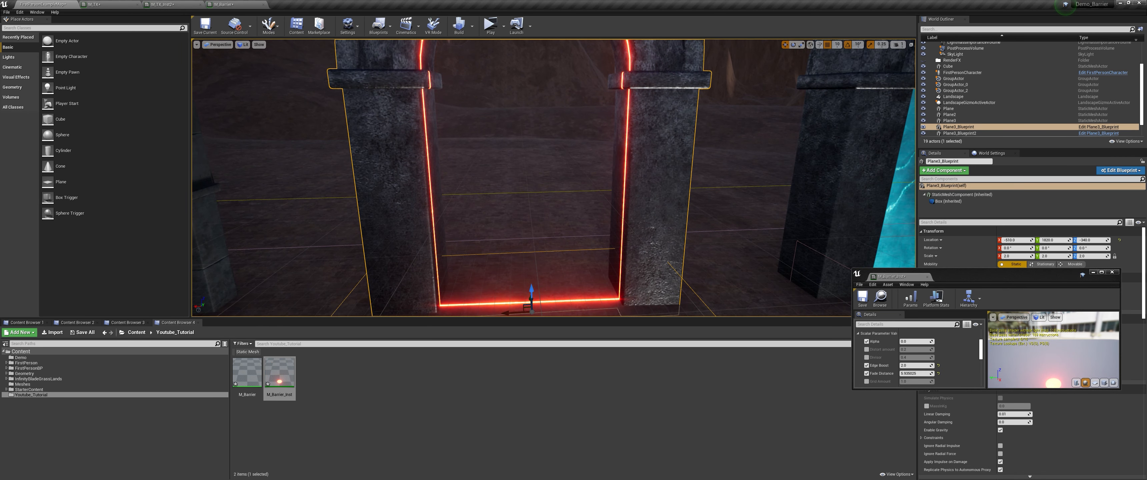
Step: Set the barrier instance's Alpha parameter to 1 and look over the arches in the level
{"action": "left_click", "coordinate": [917, 342]}
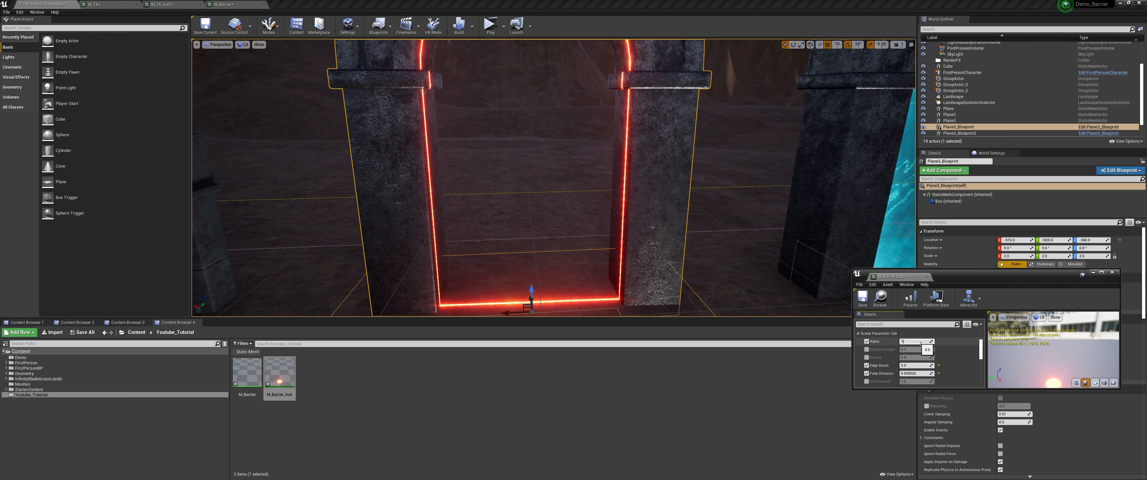
{"action": "type", "text": "1"}
{"action": "key", "text": "Return"}
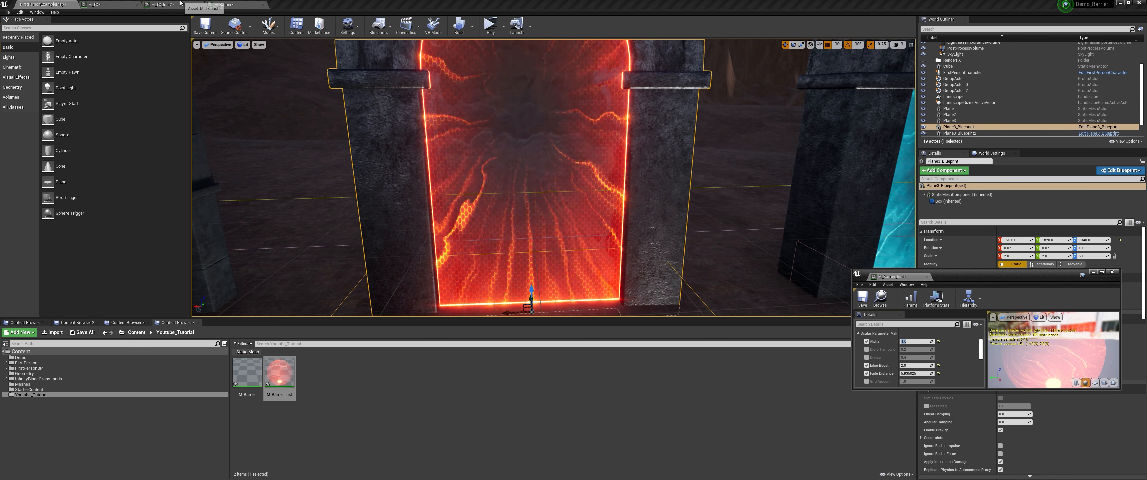
{"action": "left_click", "coordinate": [185, 4]}
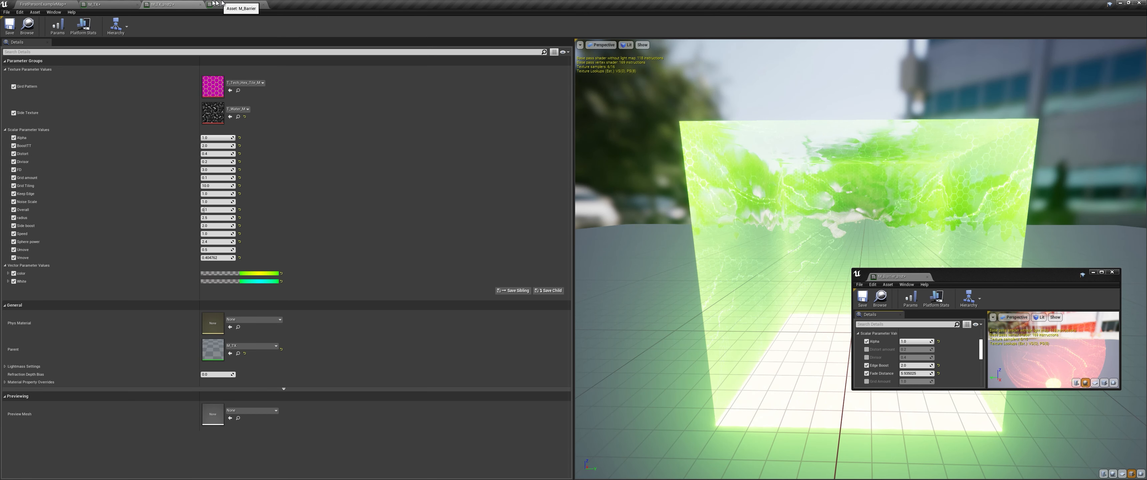
{"action": "left_click", "coordinate": [43, 4]}
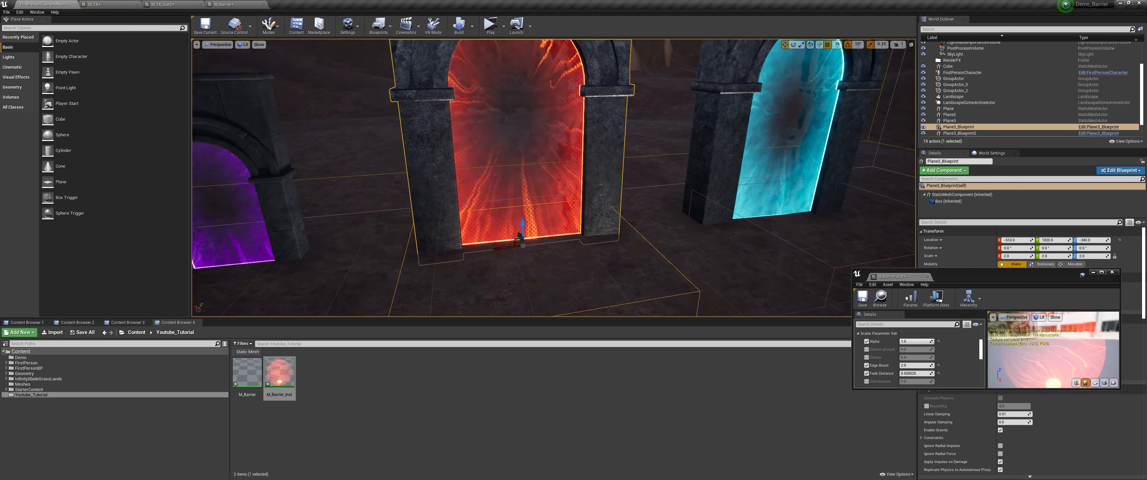
{"action": "right_click_drag", "start_coordinate": [602, 163], "coordinate": [606, 192]}
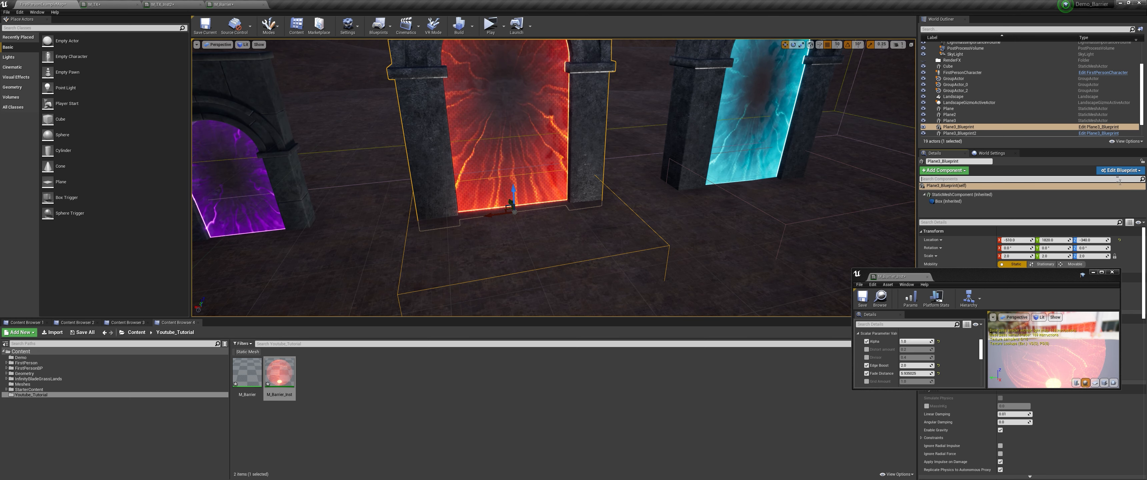
Step: Open the central arch's blueprint in the Blueprint editor and select its box collision component in the 3D preview
{"action": "left_click", "coordinate": [1108, 172]}
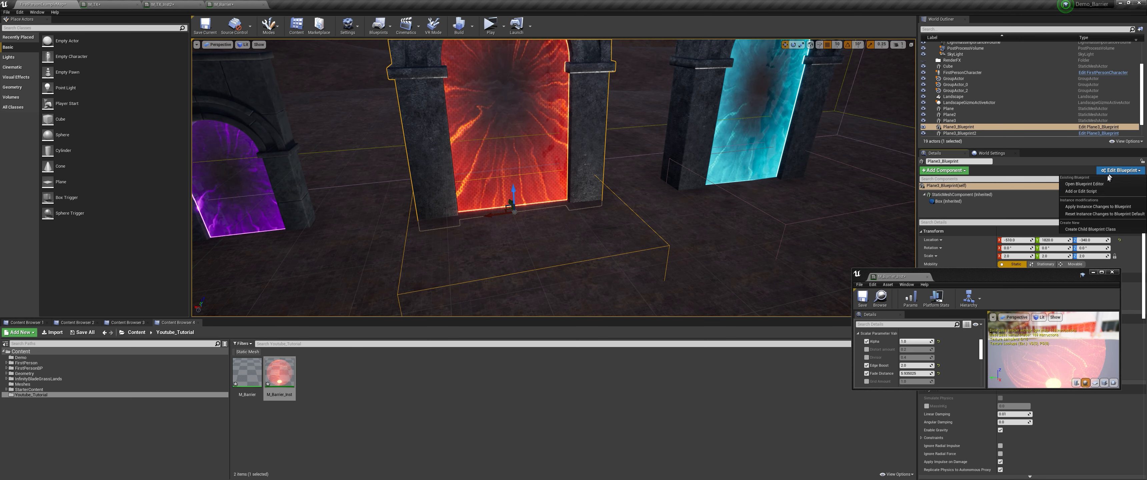
{"action": "left_click", "coordinate": [1085, 184]}
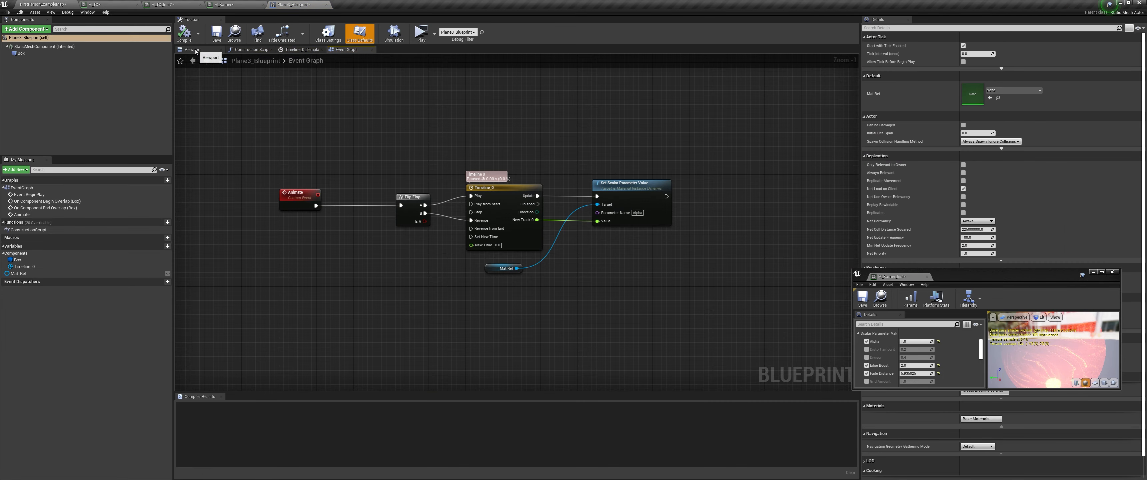
{"action": "left_click", "coordinate": [193, 50]}
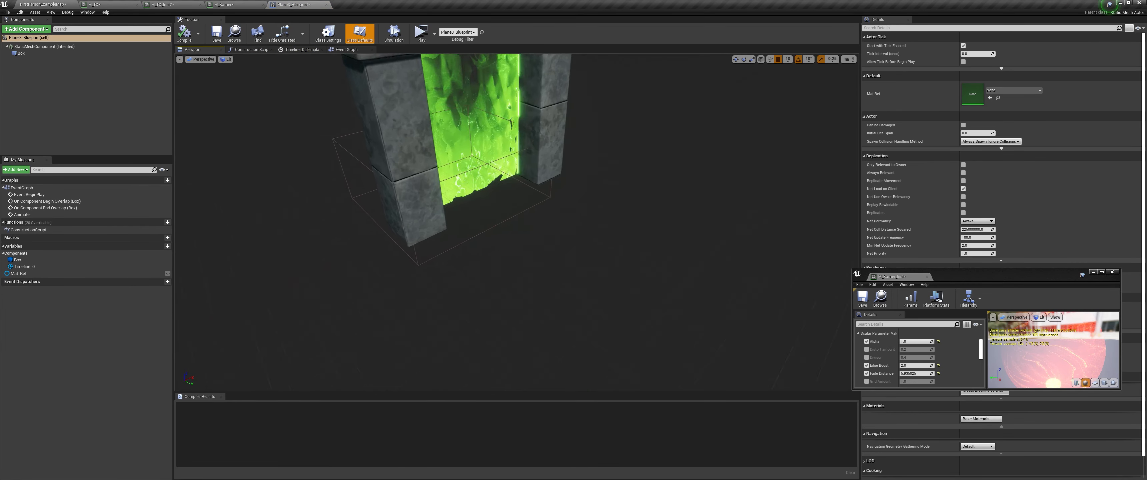
{"action": "right_click_drag", "start_coordinate": [423, 256], "coordinate": [534, 258]}
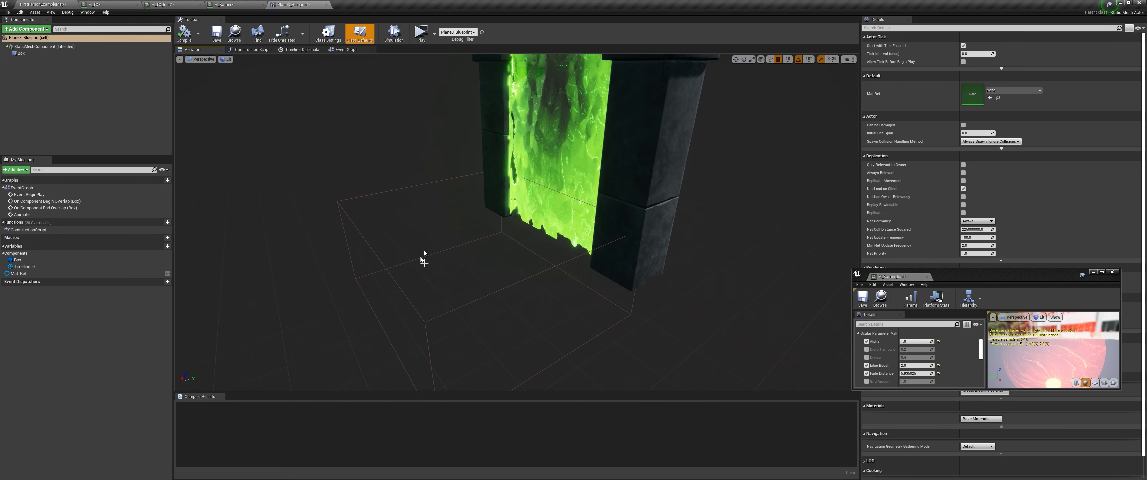
{"action": "left_click", "coordinate": [403, 288]}
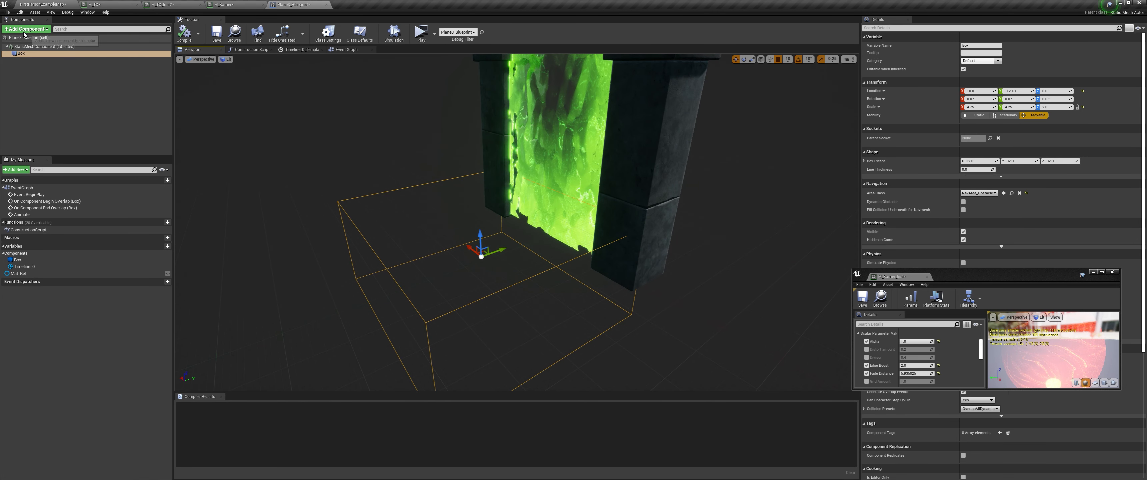
{"action": "left_click", "coordinate": [38, 29]}
{"action": "type", "text": "box"}
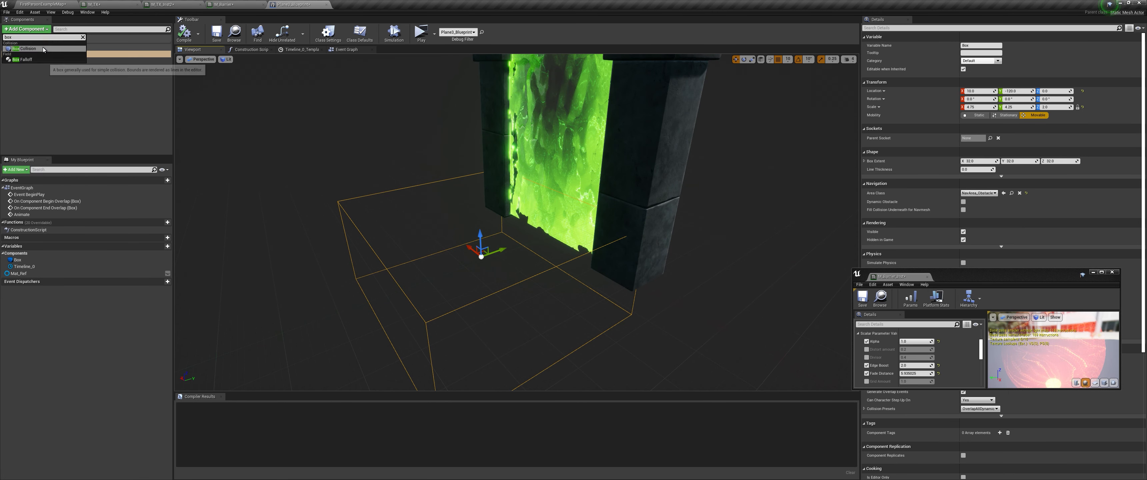
{"action": "left_click", "coordinate": [78, 105]}
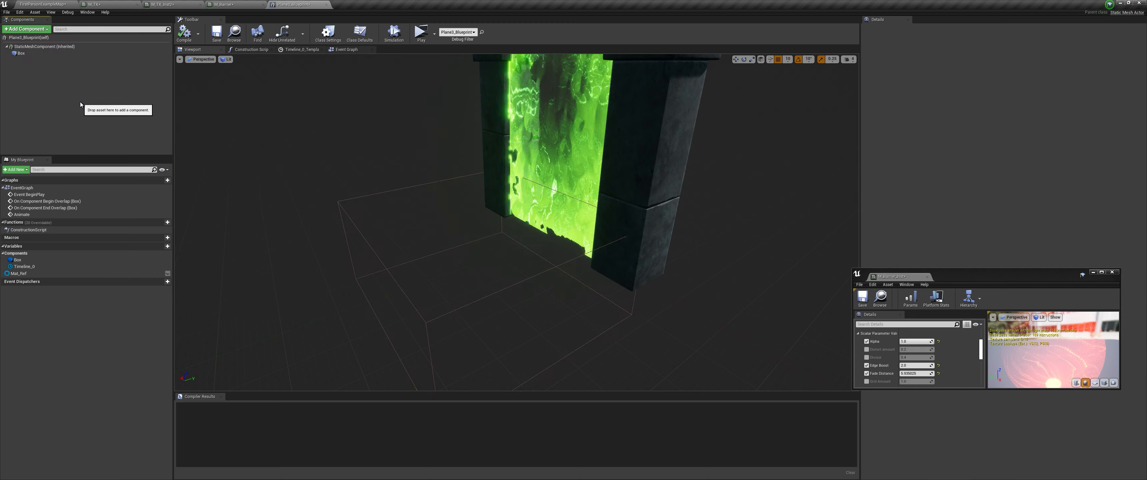
Step: Place a Static Mesh Component reference below the BeginPlay nodes in the event graph and display the component's material slots
{"action": "left_click", "coordinate": [347, 50]}
{"action": "scroll", "coordinate": [471, 244], "scroll_direction": "down", "scroll_amount": 5}
{"action": "scroll", "coordinate": [471, 244], "scroll_direction": "up", "scroll_amount": 6}
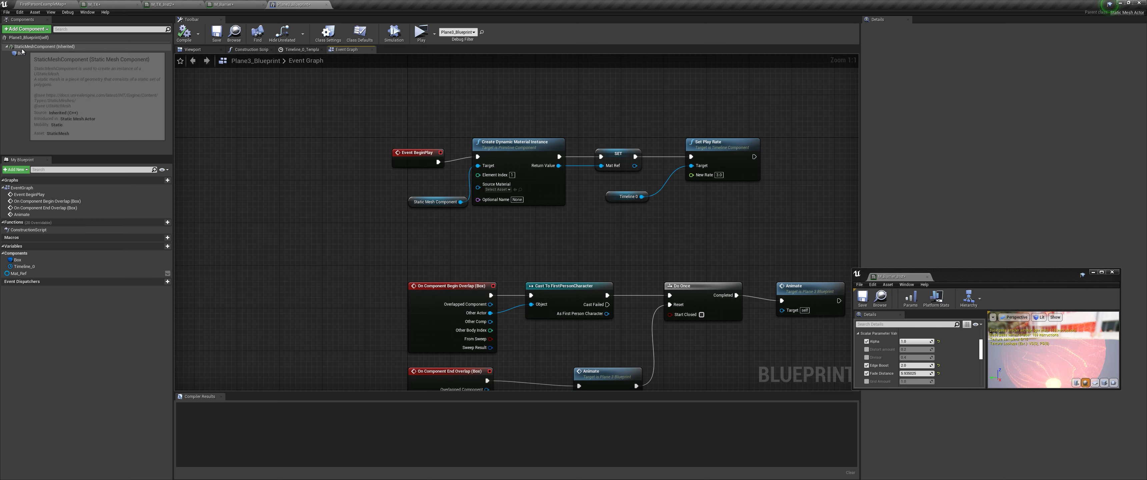
{"action": "left_click", "coordinate": [44, 47]}
{"action": "left_click_drag", "start_coordinate": [44, 46], "coordinate": [363, 228]}
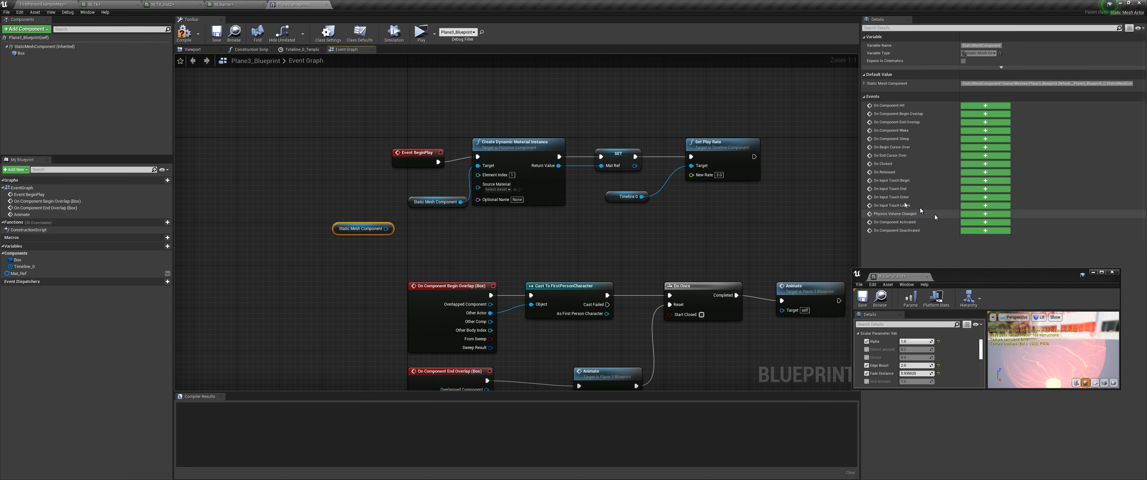
{"action": "left_click", "coordinate": [49, 46]}
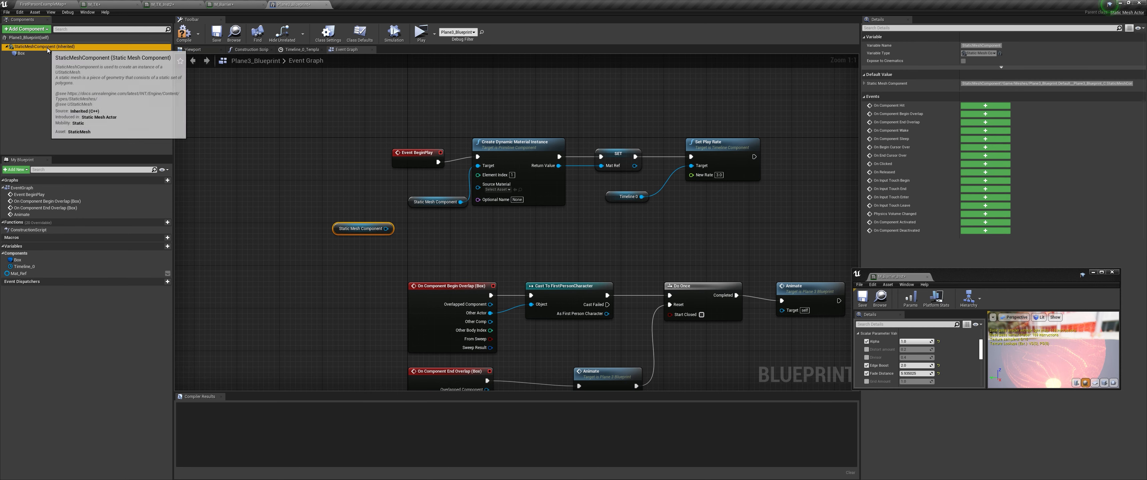
{"action": "left_click_drag", "start_coordinate": [992, 281], "coordinate": [997, 352]}
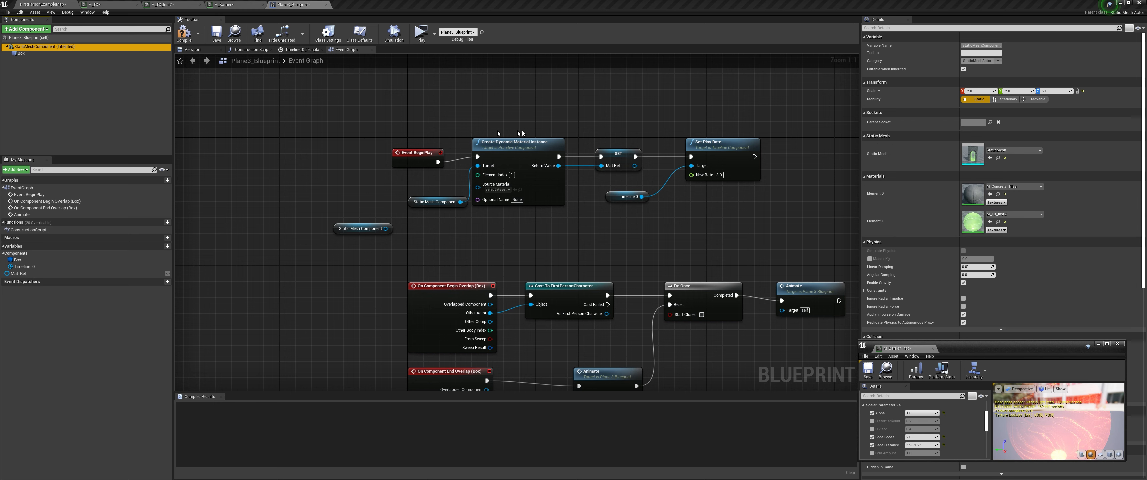
{"action": "left_click_drag", "start_coordinate": [386, 229], "coordinate": [500, 241]}
{"action": "type", "text": "crea m"}
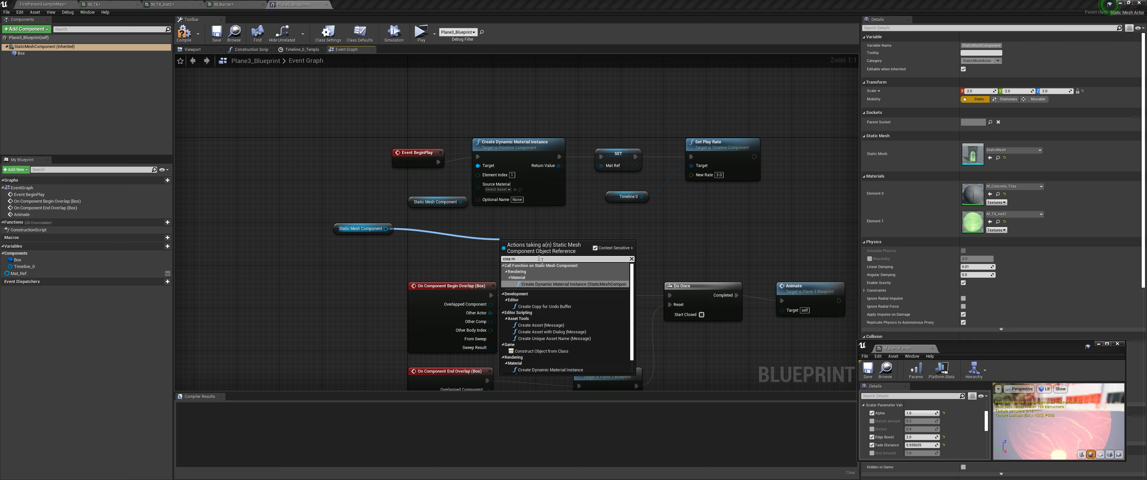
{"action": "left_click", "coordinate": [525, 213]}
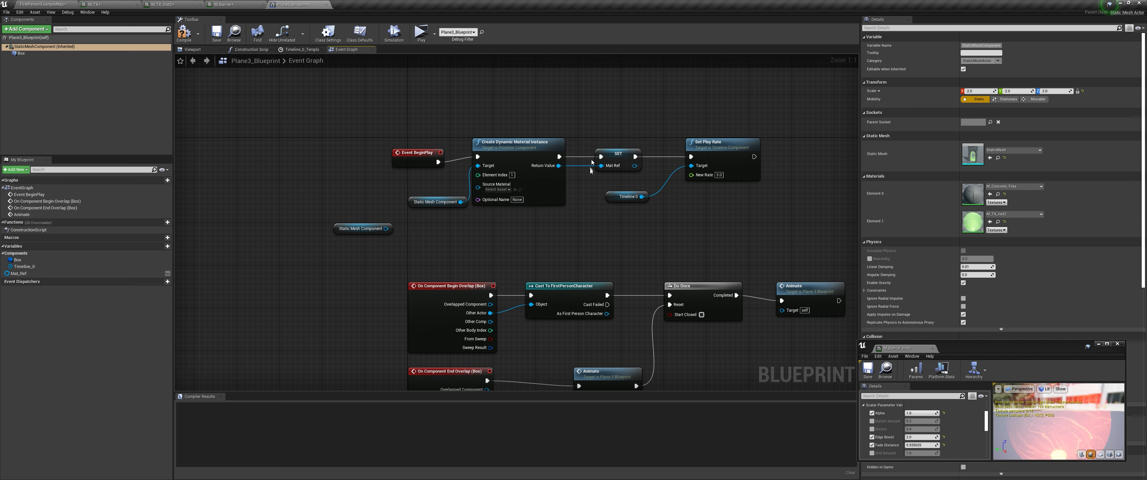
Step: Promote the Create Dynamic Material Instance return value to a new variable and delete the extra Set node
{"action": "left_click_drag", "start_coordinate": [558, 165], "coordinate": [649, 114]}
{"action": "left_click", "coordinate": [657, 145]}
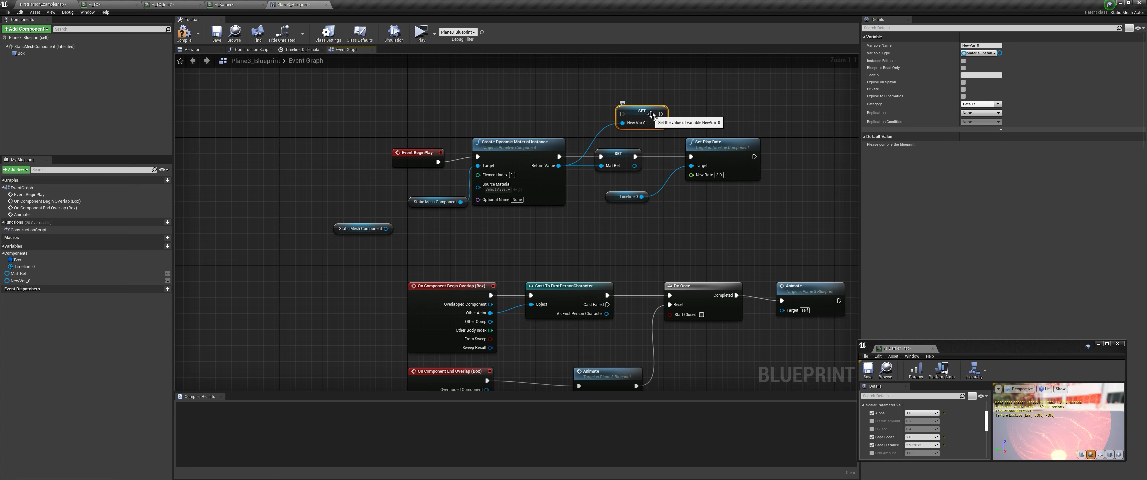
{"action": "key", "text": "Delete"}
Step: Add a custom event with a placeholder name below the Animate event
{"action": "scroll", "coordinate": [637, 211], "scroll_direction": "down", "scroll_amount": 3}
{"action": "right_click_drag", "start_coordinate": [699, 316], "coordinate": [639, 96]}
{"action": "right_click_drag", "start_coordinate": [433, 283], "coordinate": [449, 191]}
{"action": "scroll", "coordinate": [450, 191], "scroll_direction": "up", "scroll_amount": 3}
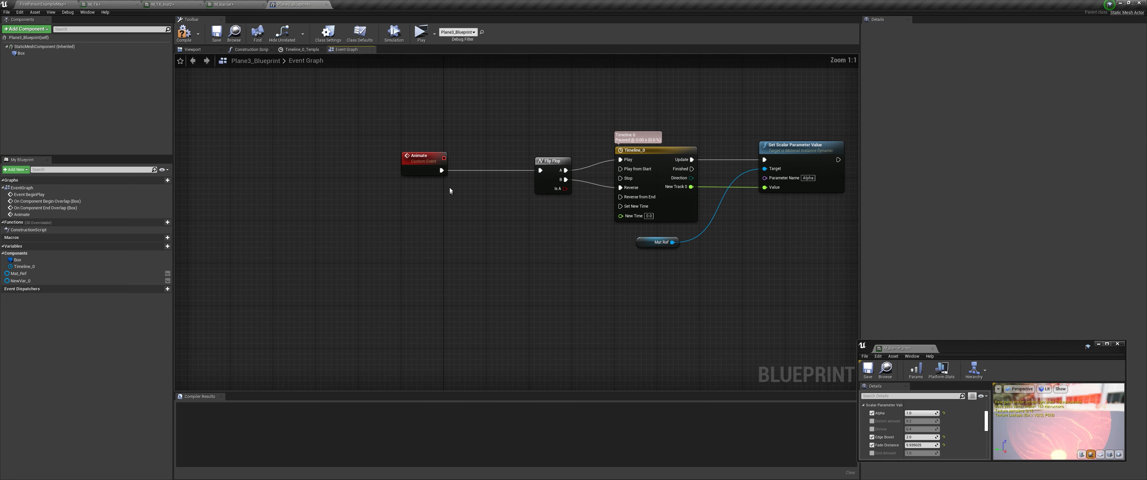
{"action": "right_click", "coordinate": [435, 225]}
{"action": "type", "text": "custom event"}
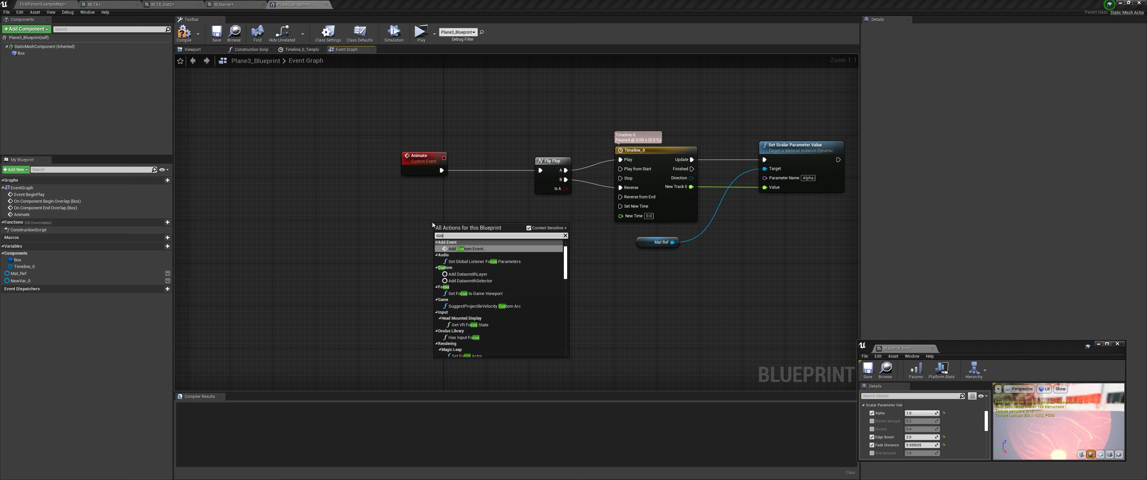
{"action": "key", "text": "Return"}
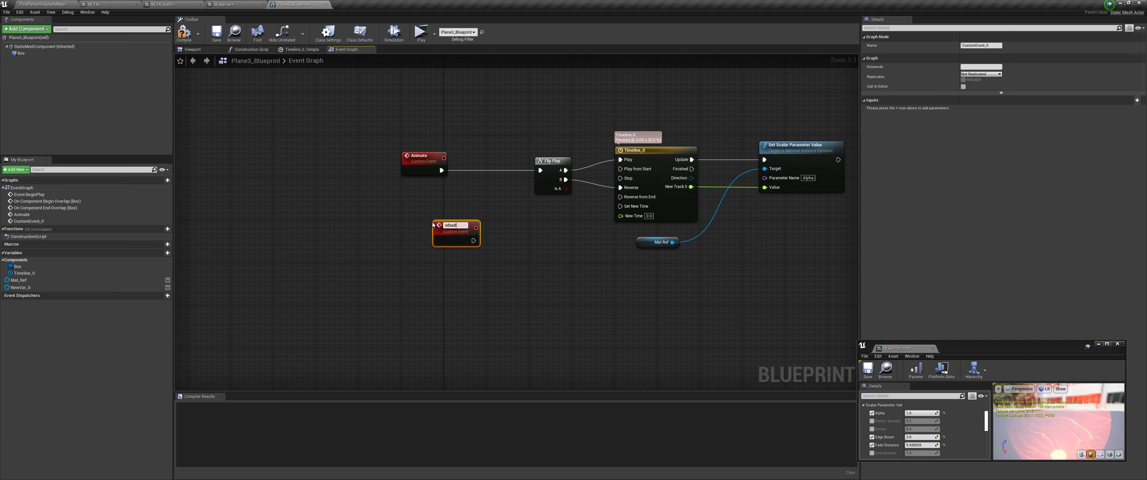
{"action": "right_click_drag", "start_coordinate": [497, 205], "coordinate": [448, 243]}
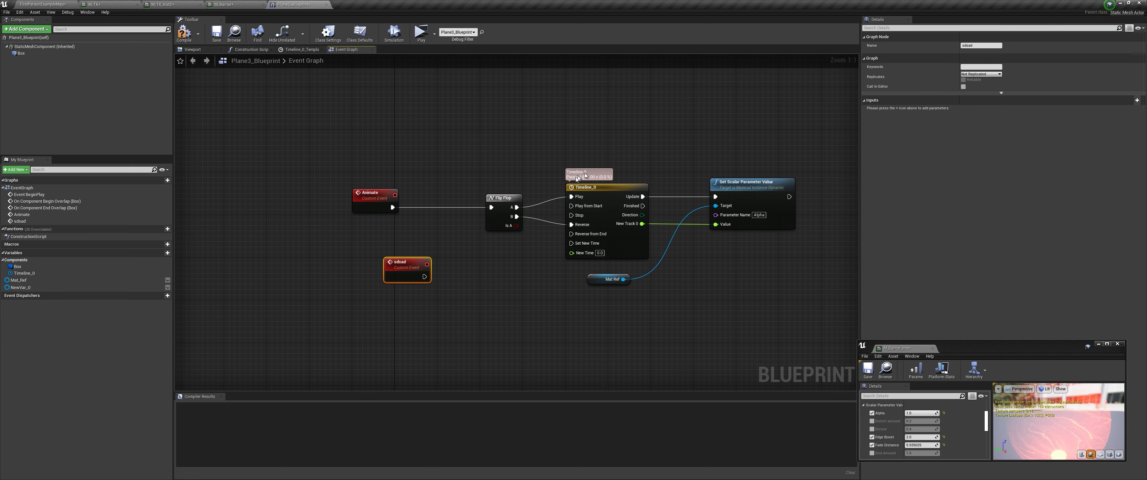
Step: Open the Animate event's timeline, check its start and end keys, and delete the middle key of the float curve
{"action": "double_click", "coordinate": [595, 190]}
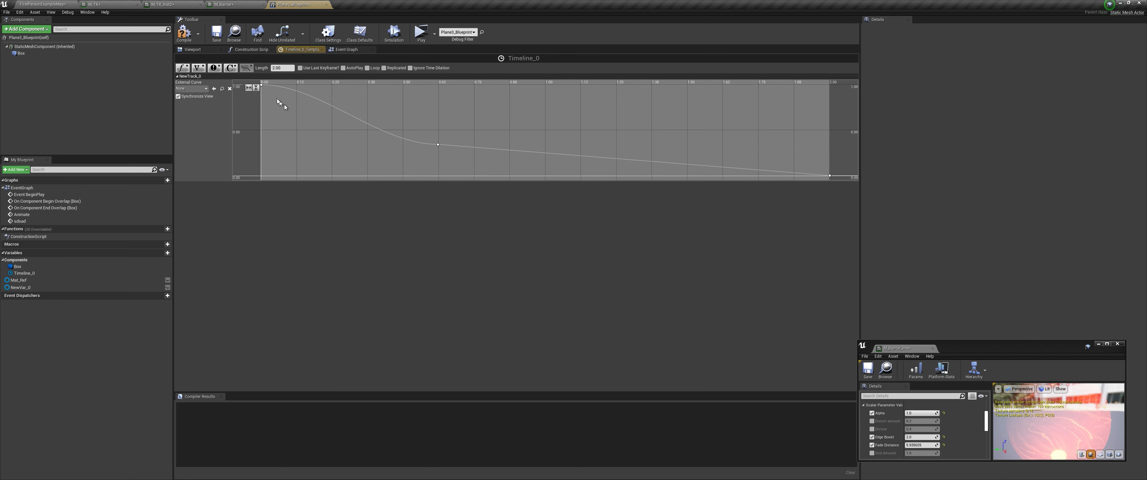
{"action": "left_click", "coordinate": [262, 86]}
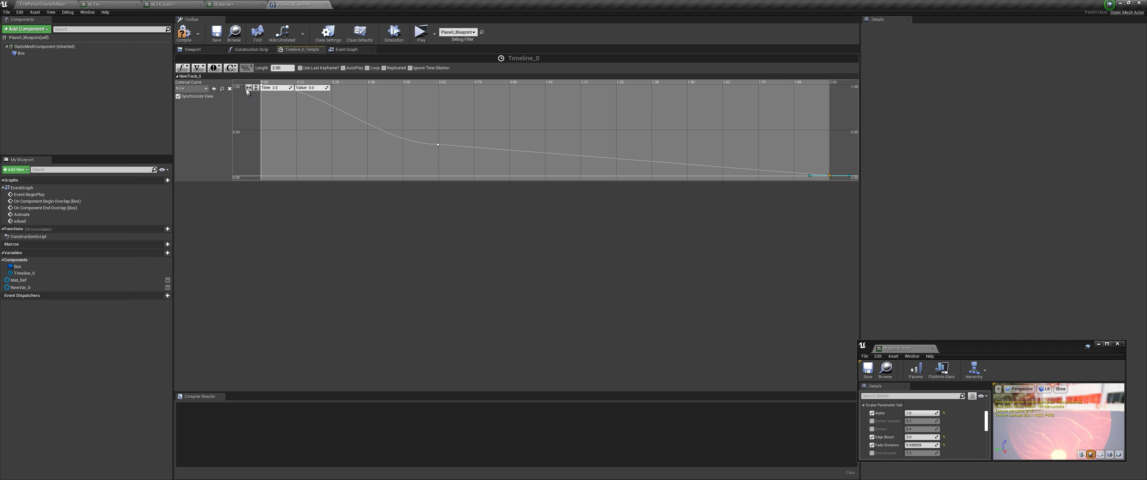
{"action": "scroll", "coordinate": [268, 93], "scroll_direction": "down", "scroll_amount": 3}
{"action": "left_click", "coordinate": [325, 96]}
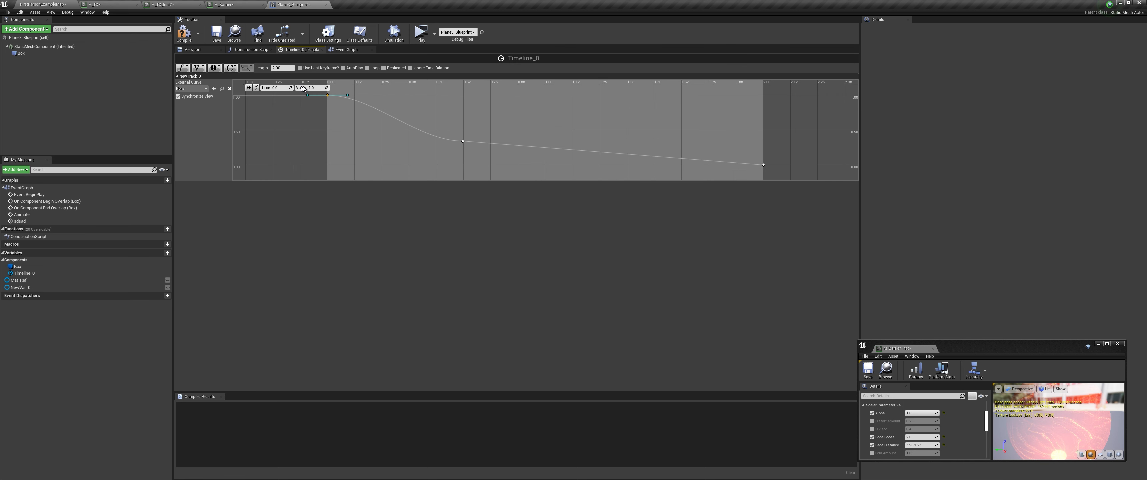
{"action": "left_click", "coordinate": [765, 163]}
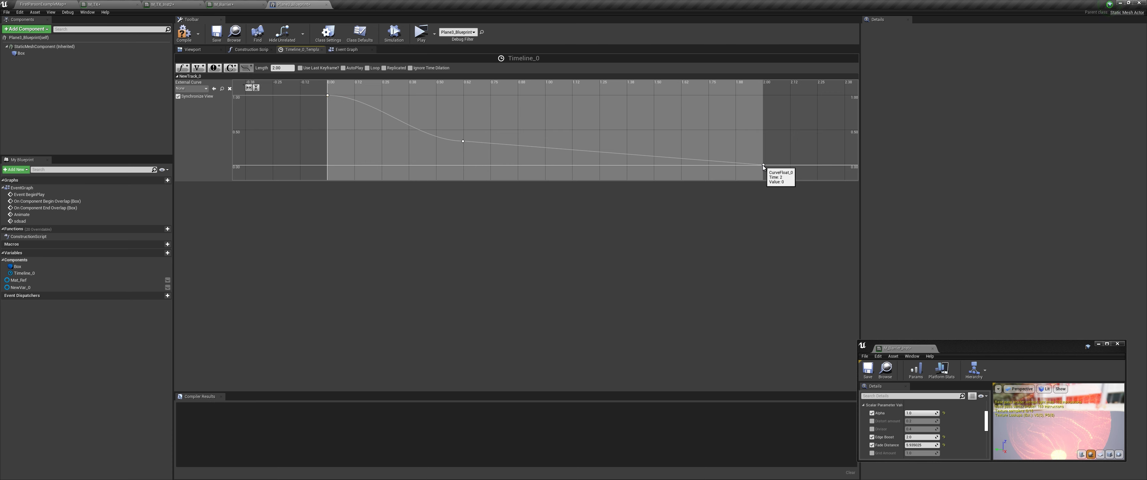
{"action": "left_click", "coordinate": [763, 165]}
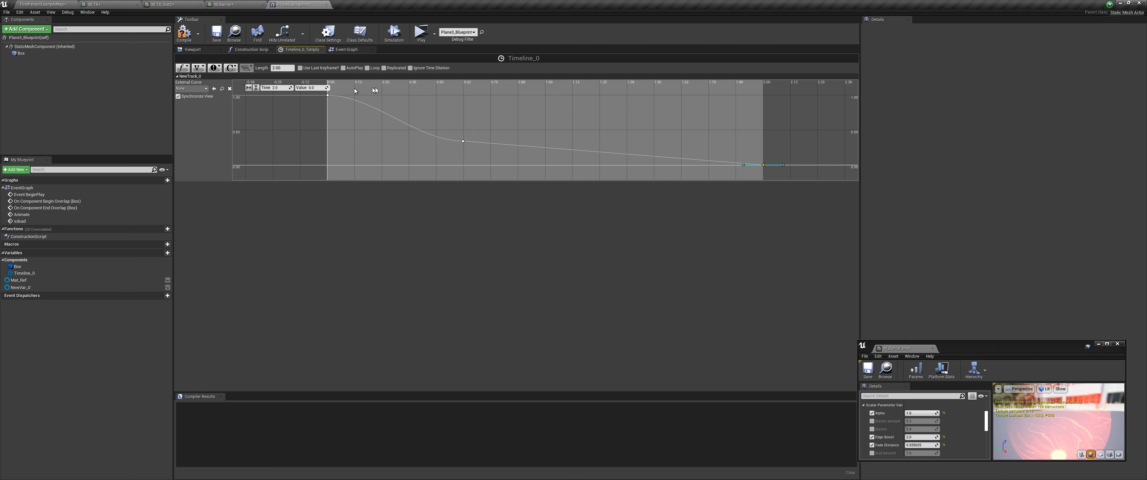
{"action": "left_click", "coordinate": [462, 141]}
{"action": "key", "text": "Delete"}
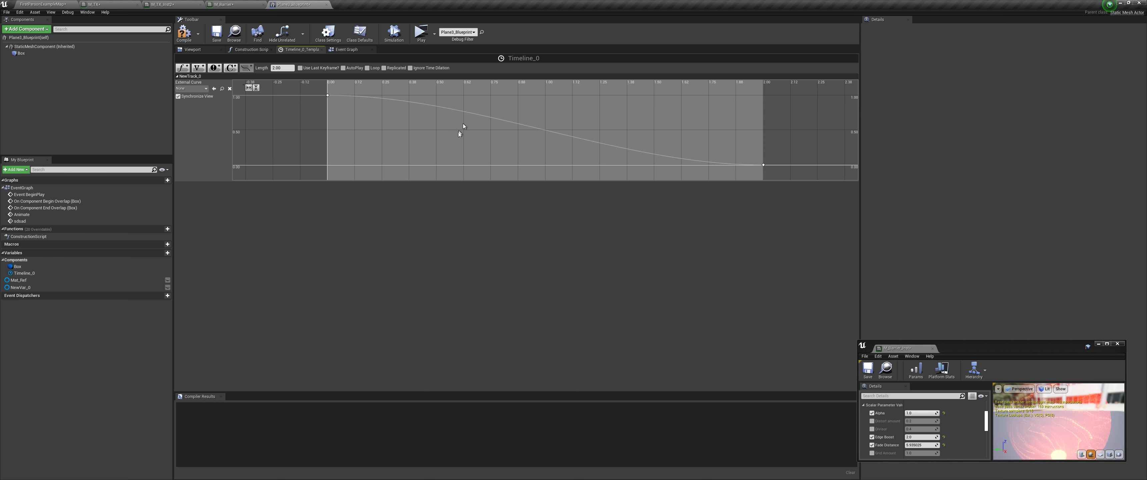
Step: Add a second float track with two keys to the timeline and delete that track
{"action": "left_click", "coordinate": [182, 67]}
{"action": "left_click", "coordinate": [330, 234], "text": "shift"}
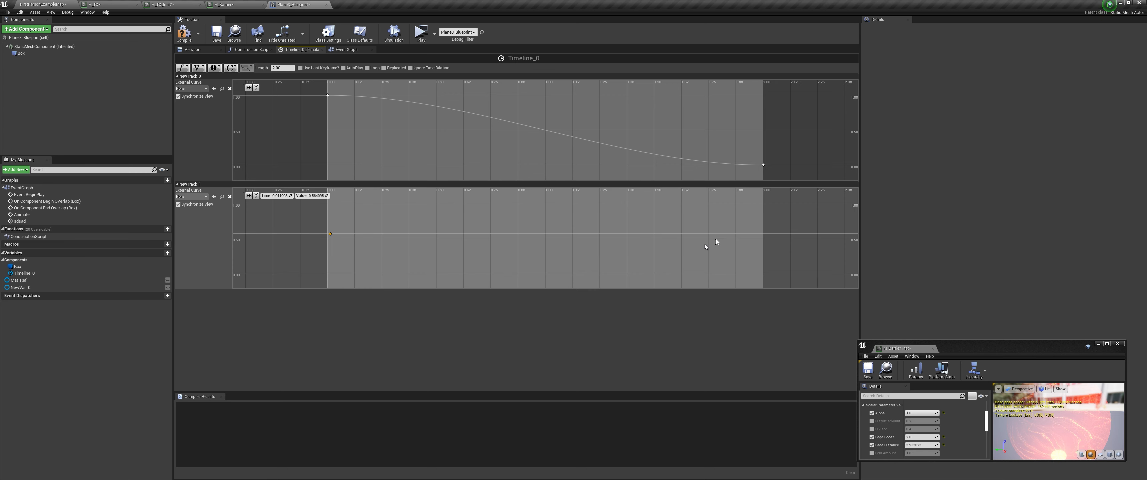
{"action": "right_click", "coordinate": [192, 226]}
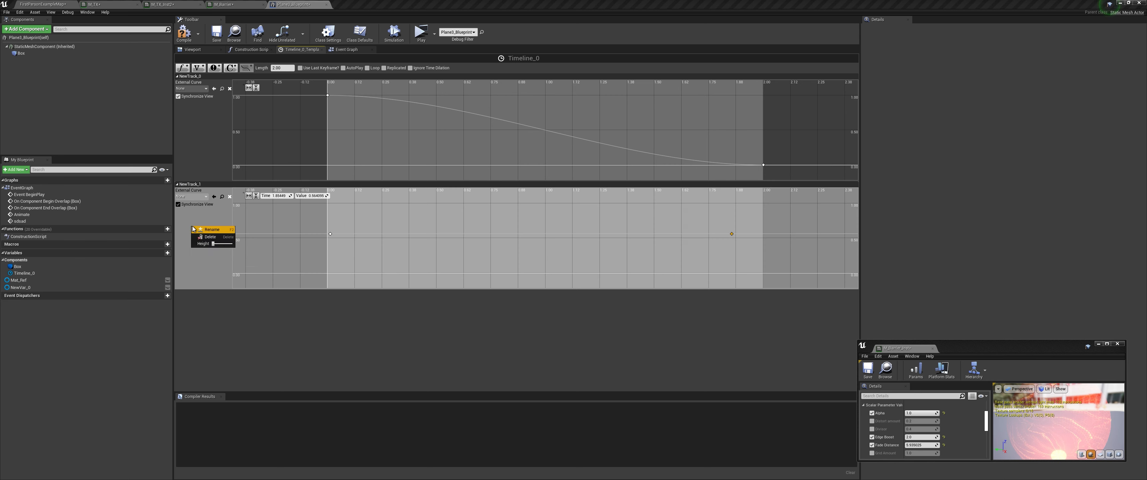
{"action": "left_click", "coordinate": [211, 239]}
Step: Return to the event graph and review the BeginPlay, box overlap and Animate node chains
{"action": "left_click", "coordinate": [340, 50]}
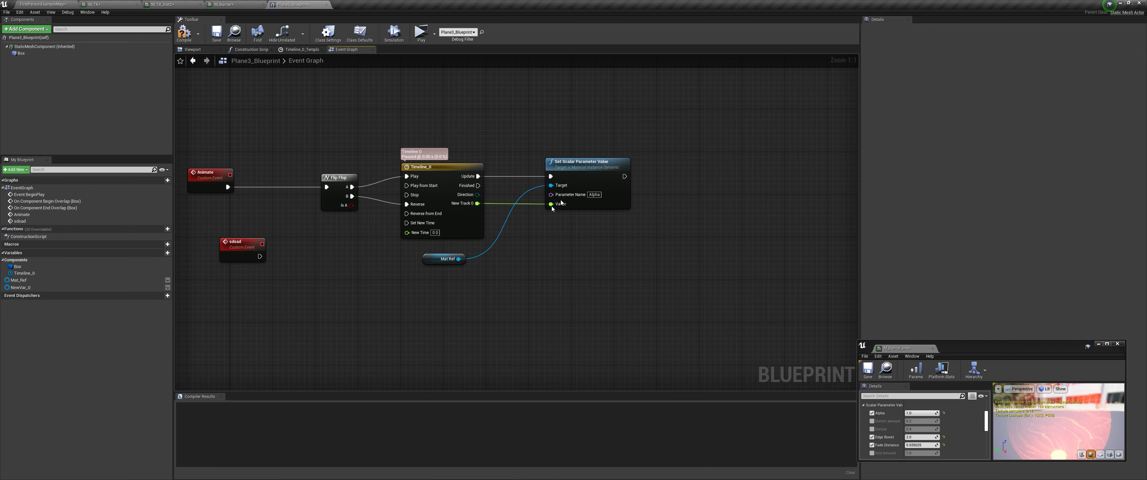
{"action": "right_click_drag", "start_coordinate": [515, 91], "coordinate": [481, 315]}
{"action": "scroll", "coordinate": [482, 315], "scroll_direction": "down", "scroll_amount": 3}
{"action": "right_click_drag", "start_coordinate": [500, 242], "coordinate": [509, 318]}
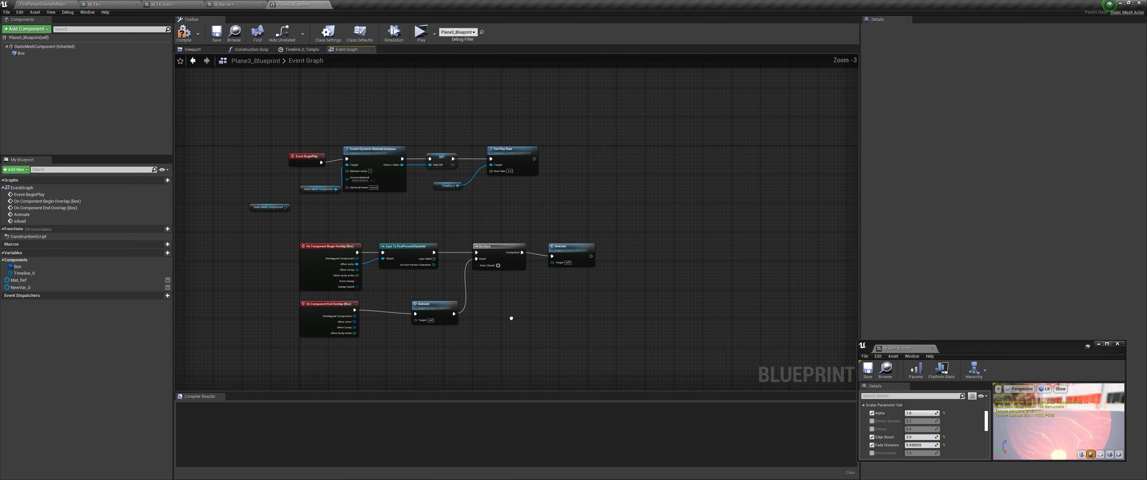
{"action": "right_click_drag", "start_coordinate": [501, 172], "coordinate": [483, 214]}
{"action": "scroll", "coordinate": [427, 201], "scroll_direction": "up", "scroll_amount": 1}
{"action": "scroll", "coordinate": [426, 200], "scroll_direction": "up", "scroll_amount": 2}
{"action": "right_click_drag", "start_coordinate": [472, 334], "coordinate": [506, 112]}
{"action": "right_click_drag", "start_coordinate": [551, 352], "coordinate": [556, 141]}
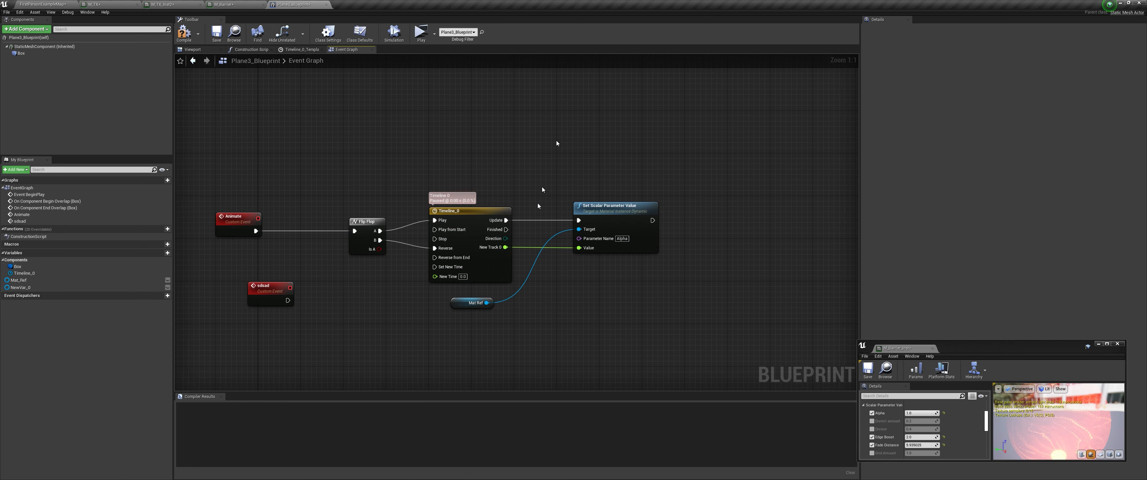
Step: Create a Set Scalar Parameter Value node from the Mat Ref variable
{"action": "left_click_drag", "start_coordinate": [487, 303], "coordinate": [611, 291]}
{"action": "type", "text": "s"}
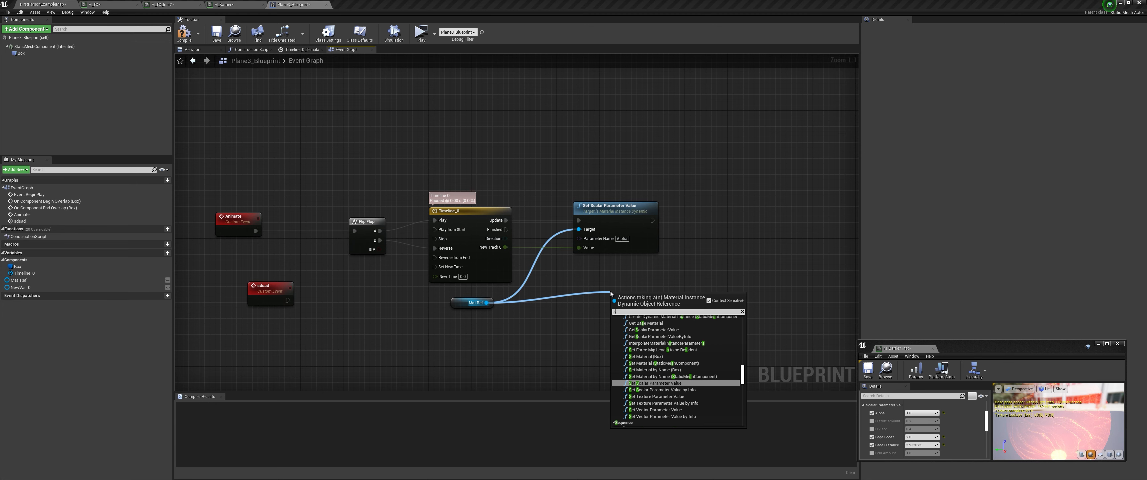
{"action": "type", "text": "et sca"}
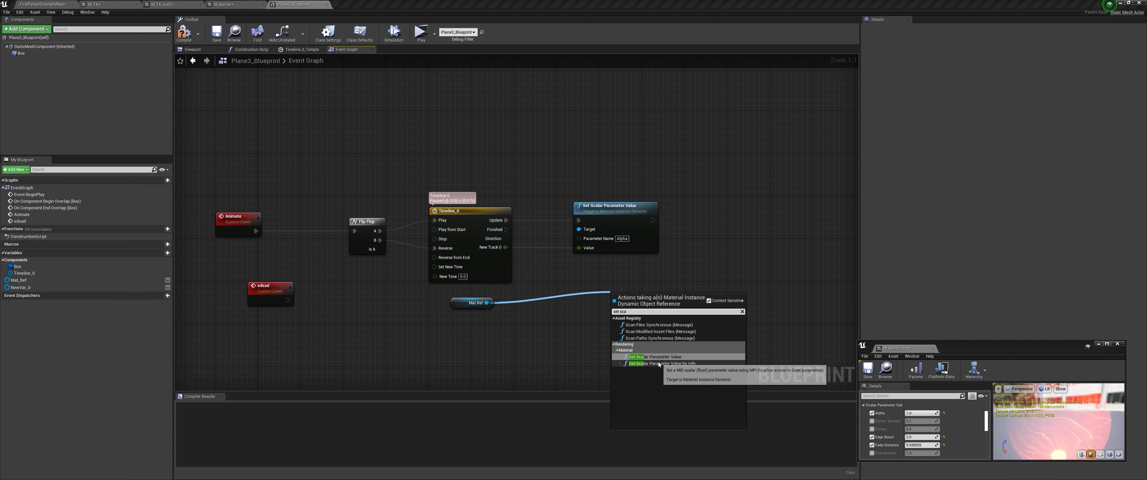